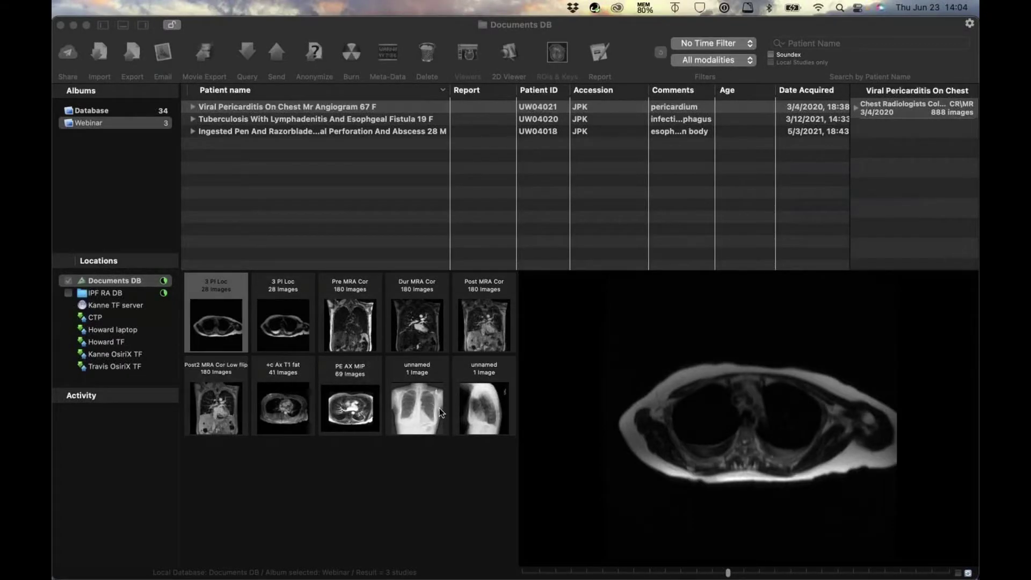
Open the viral pericarditis study's frontal chest radiograph, and review the +c Ax T1 fat series from the upper abdomen to the great vessels
{"action": "double_click", "coordinate": [440, 412]}
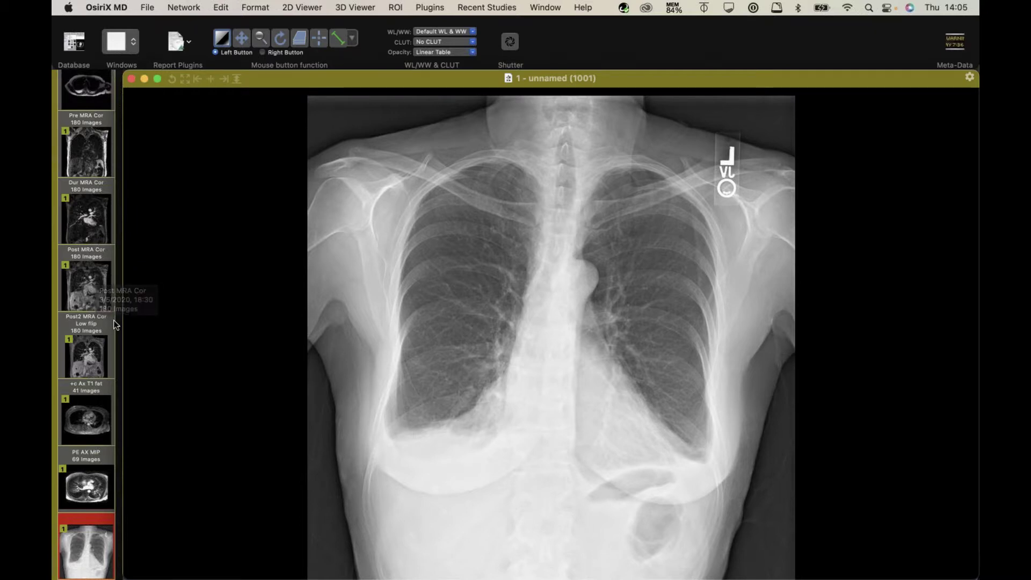
{"action": "left_click", "coordinate": [87, 408]}
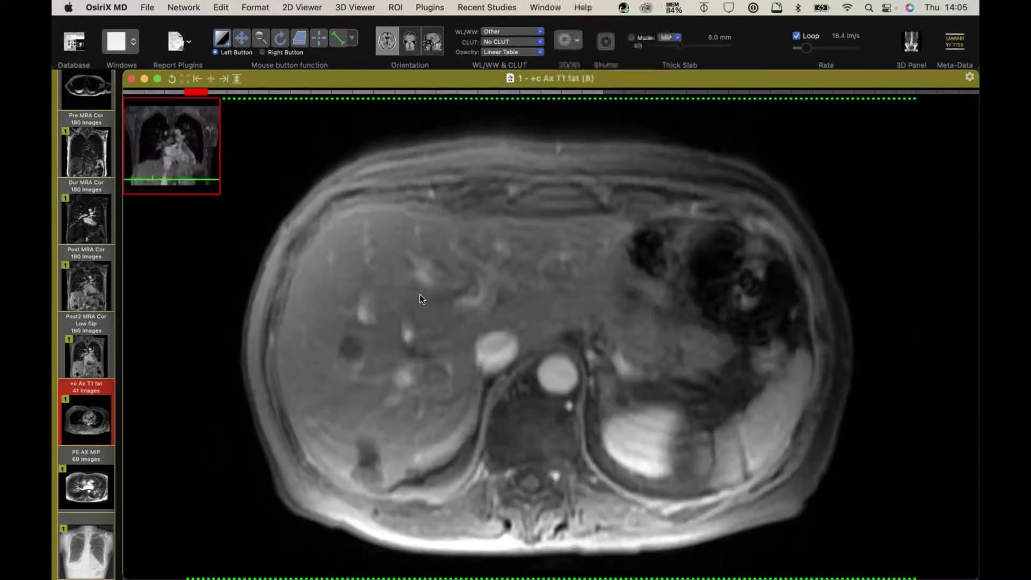
{"action": "scroll", "coordinate": [420, 294], "scroll_direction": "down", "scroll_amount": 3}
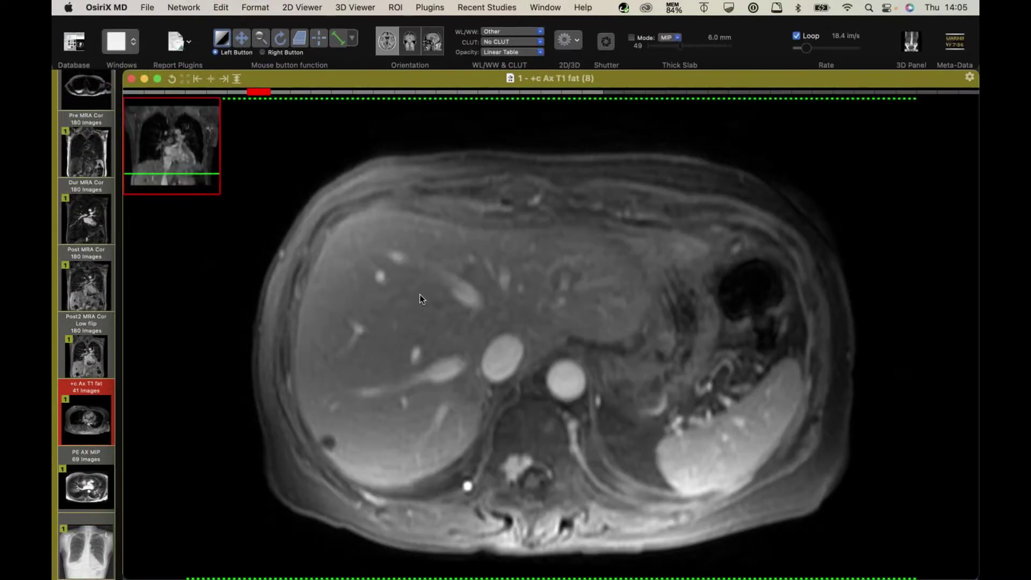
{"action": "scroll", "coordinate": [421, 296], "scroll_direction": "down", "scroll_amount": 3}
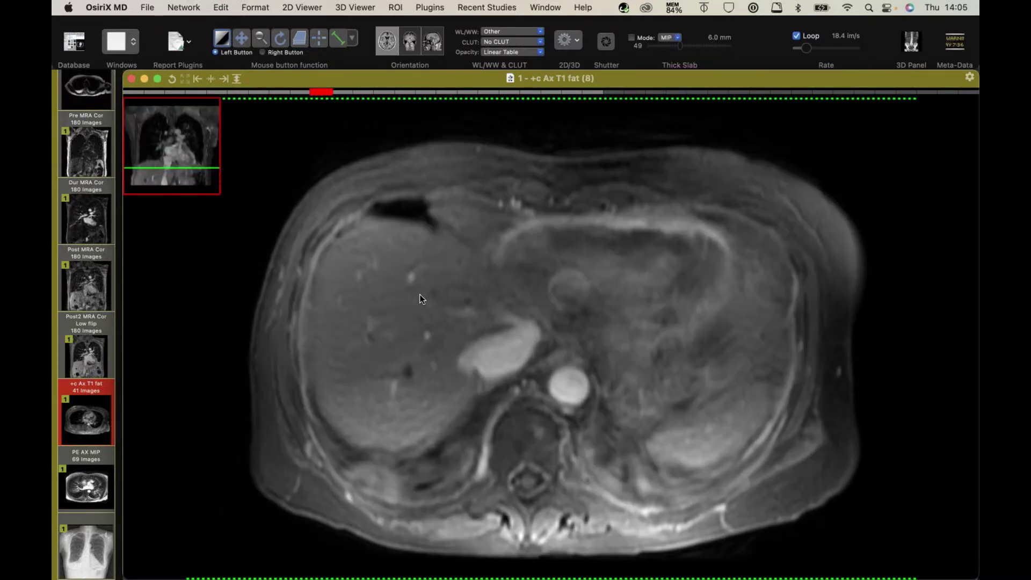
{"action": "scroll", "coordinate": [420, 294], "scroll_direction": "down", "scroll_amount": 1}
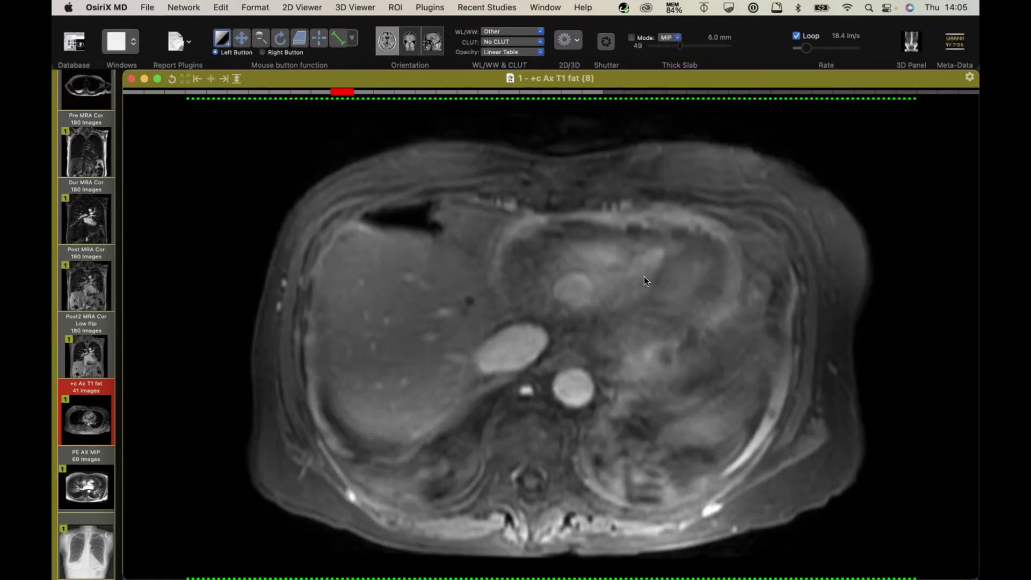
{"action": "scroll", "coordinate": [648, 269], "scroll_direction": "down", "scroll_amount": 2}
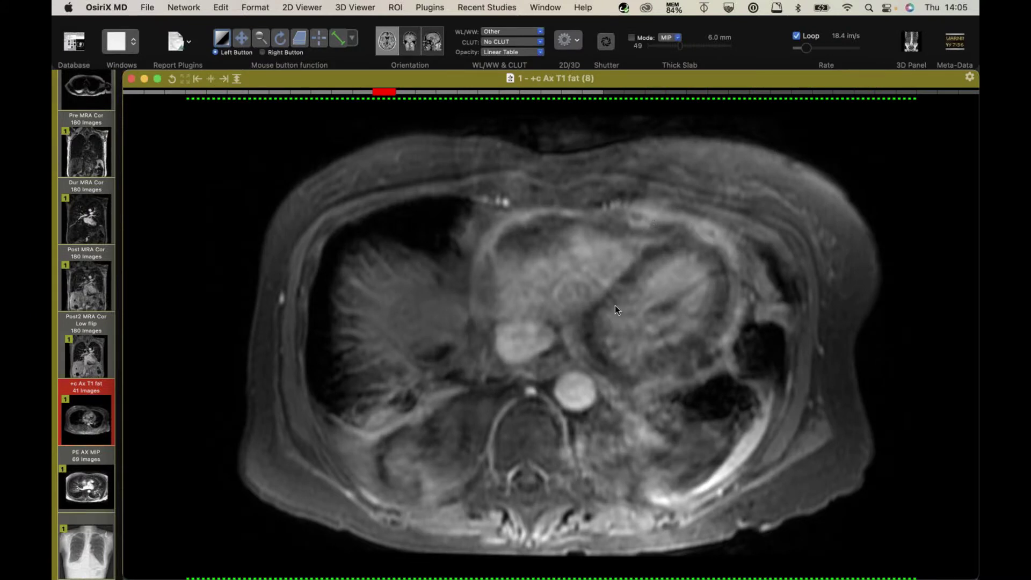
{"action": "scroll", "coordinate": [614, 305], "scroll_direction": "down", "scroll_amount": 5}
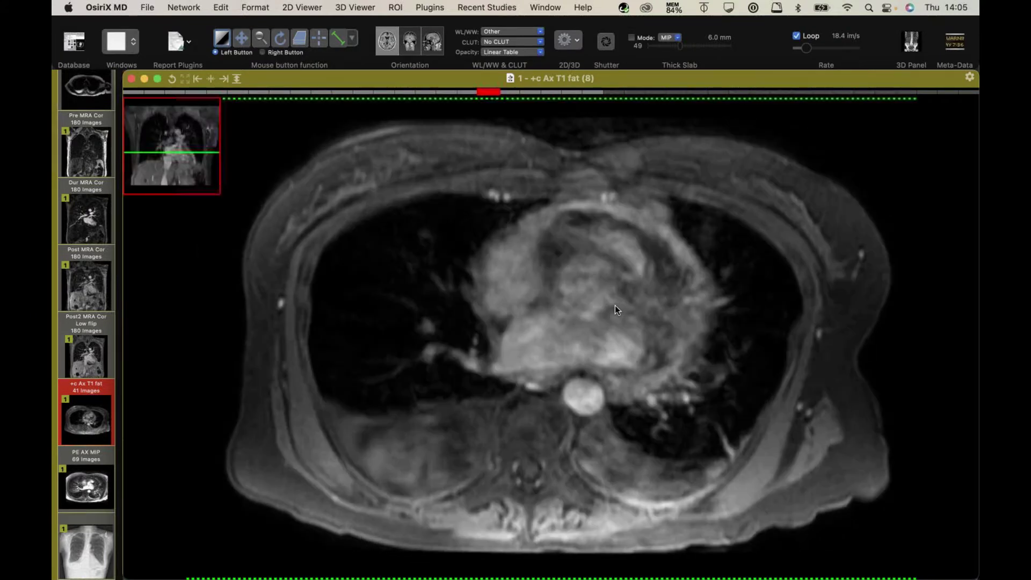
{"action": "scroll", "coordinate": [615, 305], "scroll_direction": "down", "scroll_amount": 6}
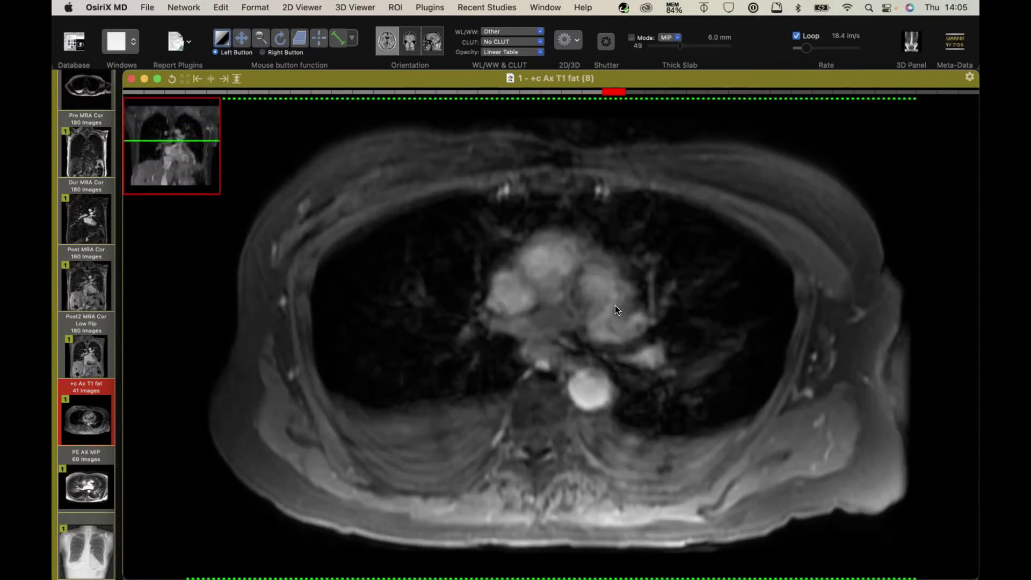
{"action": "scroll", "coordinate": [614, 306], "scroll_direction": "down", "scroll_amount": 7}
Return through the +c Ax T1 fat slices from the great vessels to the ventricles to examine the pericardium
{"action": "scroll", "coordinate": [615, 305], "scroll_direction": "up", "scroll_amount": 5}
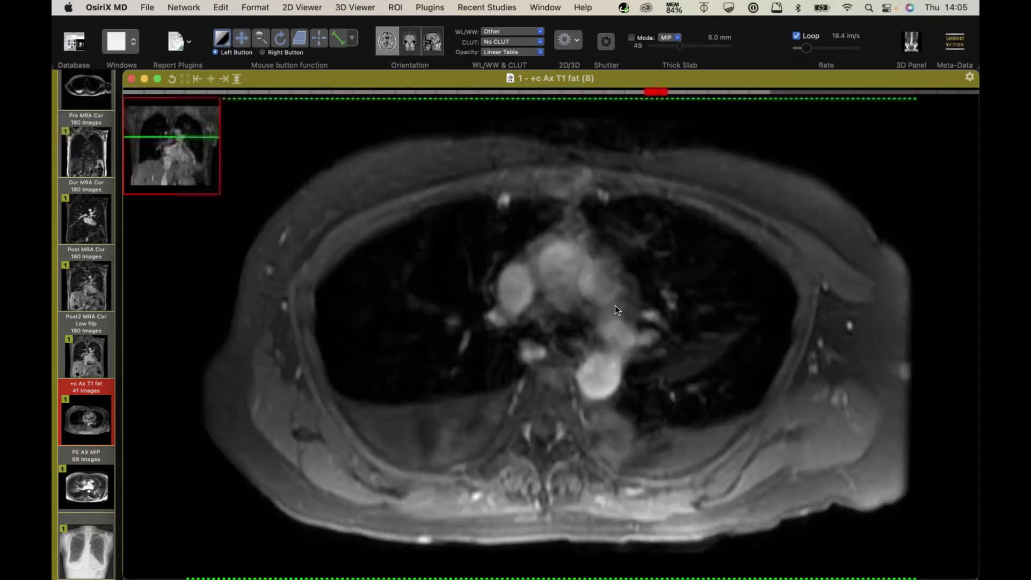
{"action": "scroll", "coordinate": [615, 305], "scroll_direction": "up", "scroll_amount": 8}
{"action": "scroll", "coordinate": [615, 305], "scroll_direction": "up", "scroll_amount": 1}
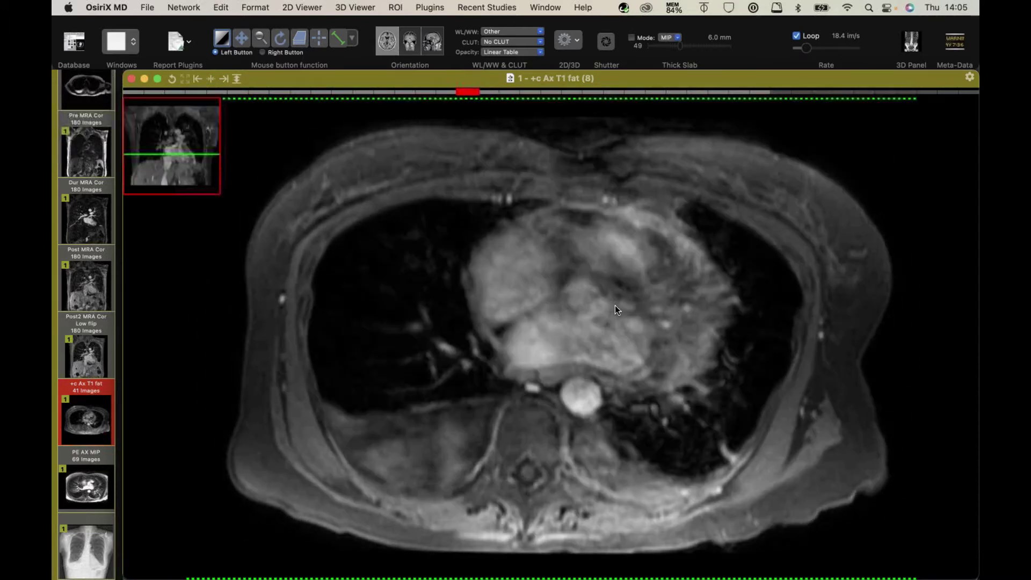
{"action": "scroll", "coordinate": [615, 305], "scroll_direction": "up", "scroll_amount": 2}
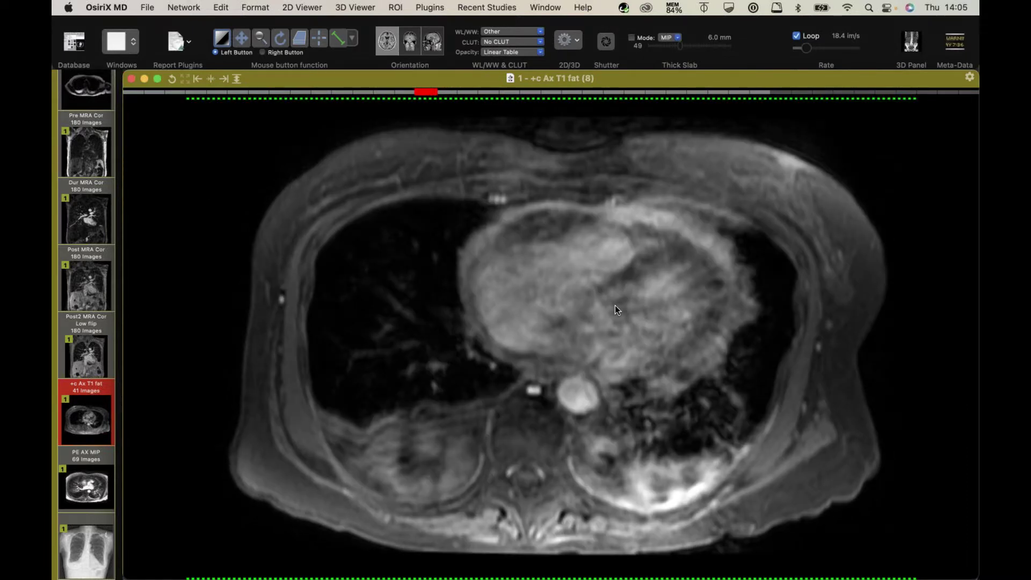
{"action": "scroll", "coordinate": [614, 305], "scroll_direction": "up", "scroll_amount": 1}
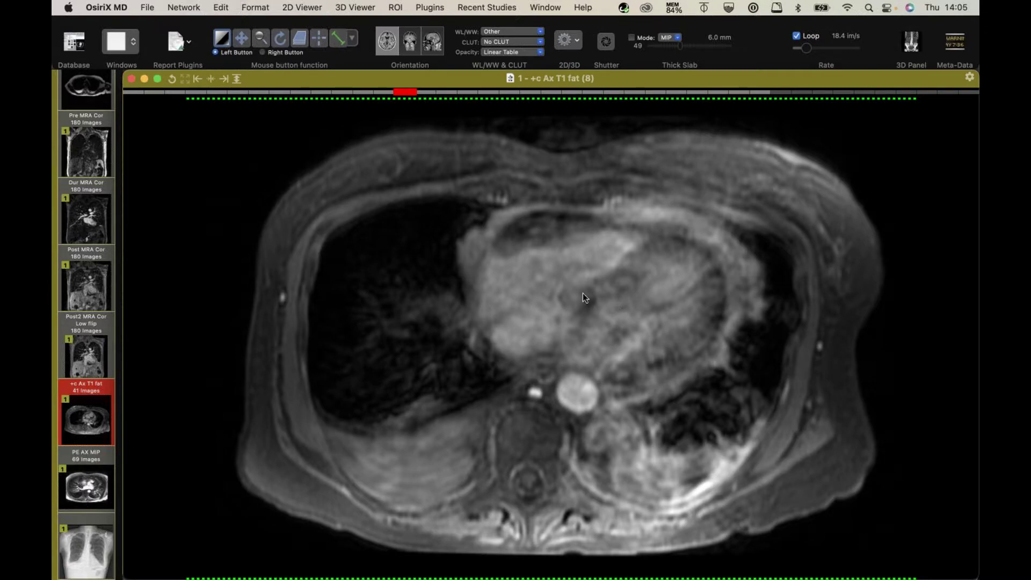
Show the Post MRA Cor series and review it from the posterior chest to the anterior heart, examining the pericardium
{"action": "left_click", "coordinate": [96, 287]}
{"action": "scroll", "coordinate": [434, 283], "scroll_direction": "down", "scroll_amount": 20}
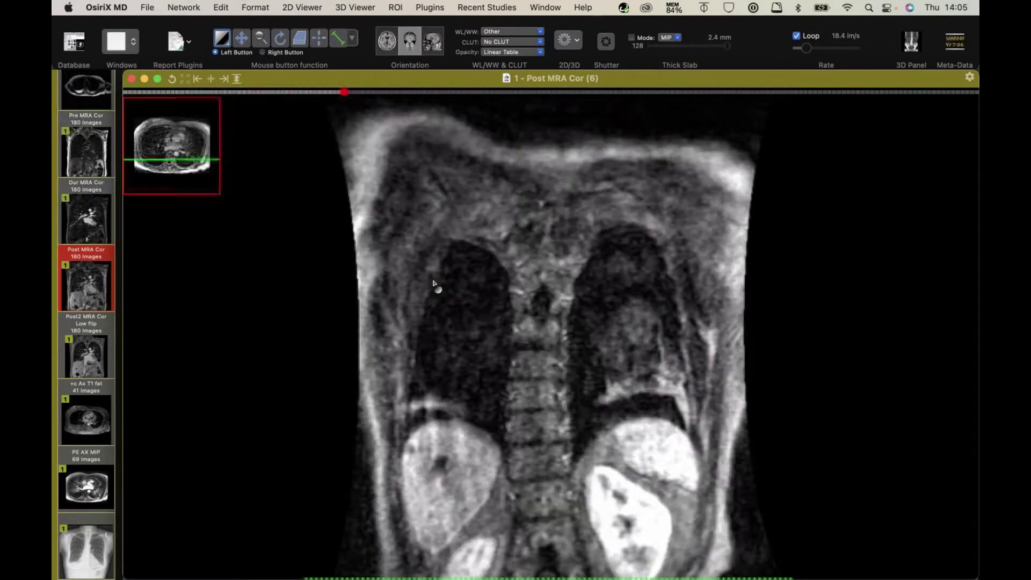
{"action": "scroll", "coordinate": [434, 283], "scroll_direction": "down", "scroll_amount": 4}
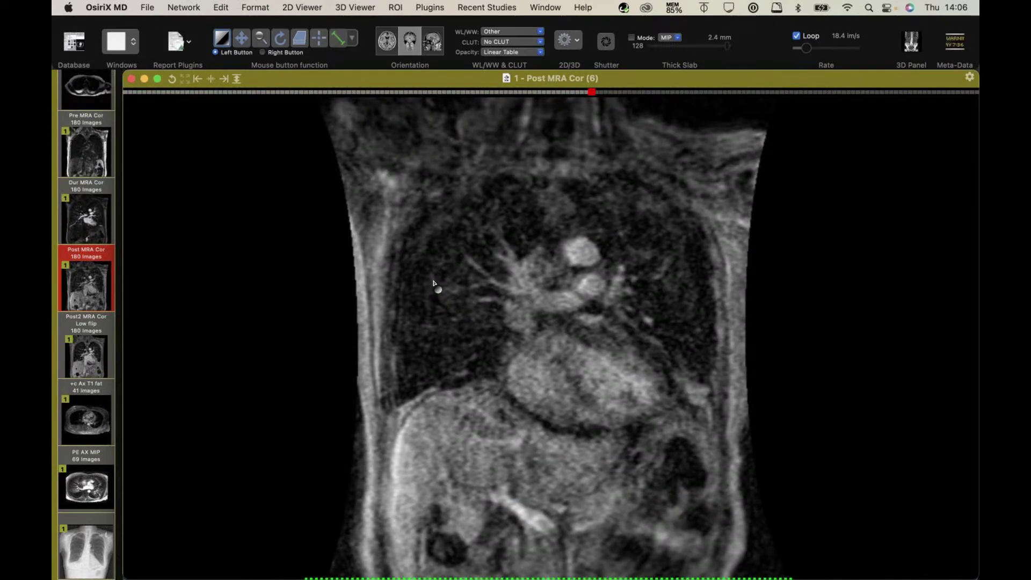
{"action": "scroll", "coordinate": [434, 283], "scroll_direction": "down", "scroll_amount": 5}
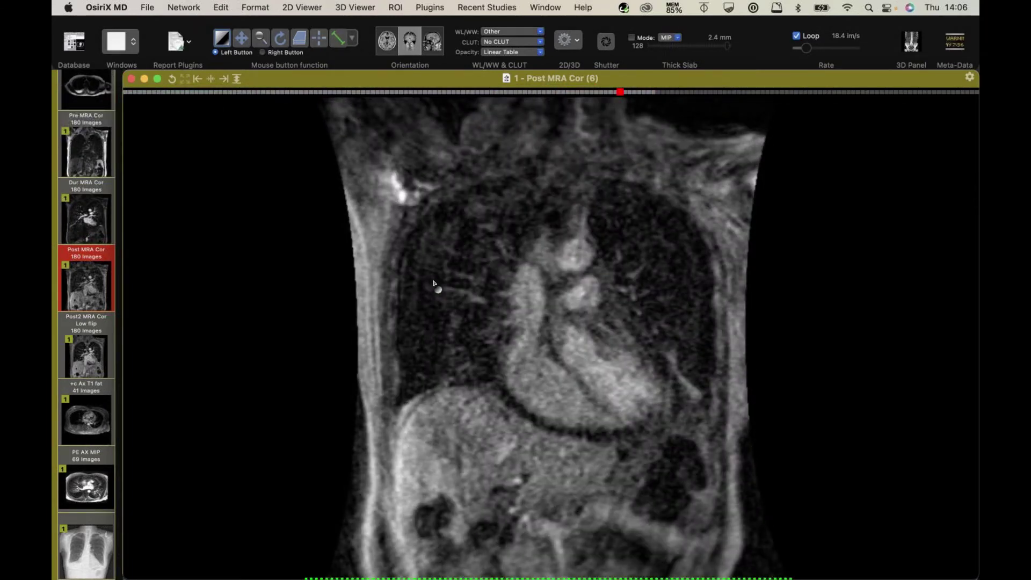
{"action": "scroll", "coordinate": [434, 283], "scroll_direction": "down", "scroll_amount": 8}
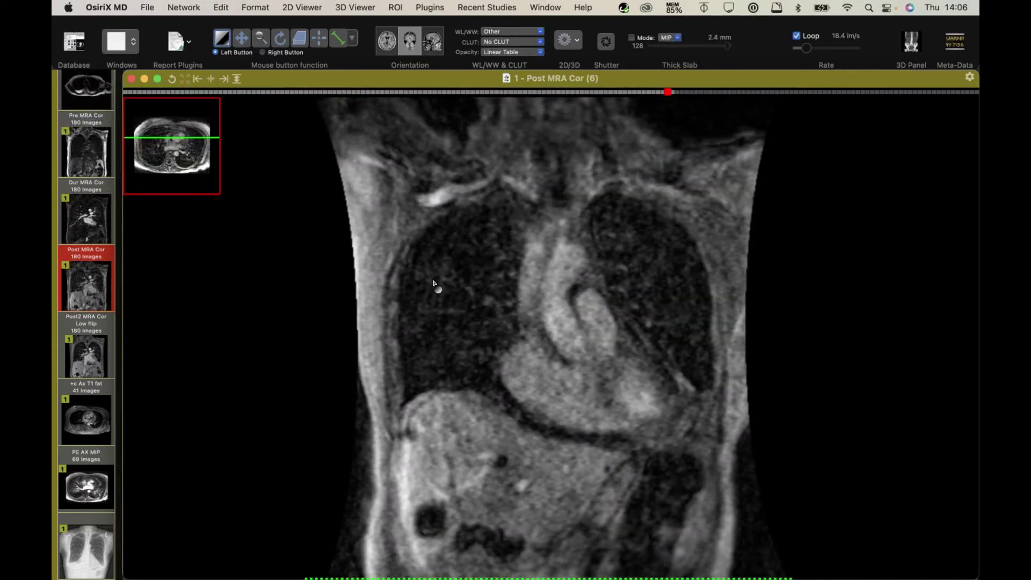
{"action": "scroll", "coordinate": [434, 283], "scroll_direction": "up", "scroll_amount": 6}
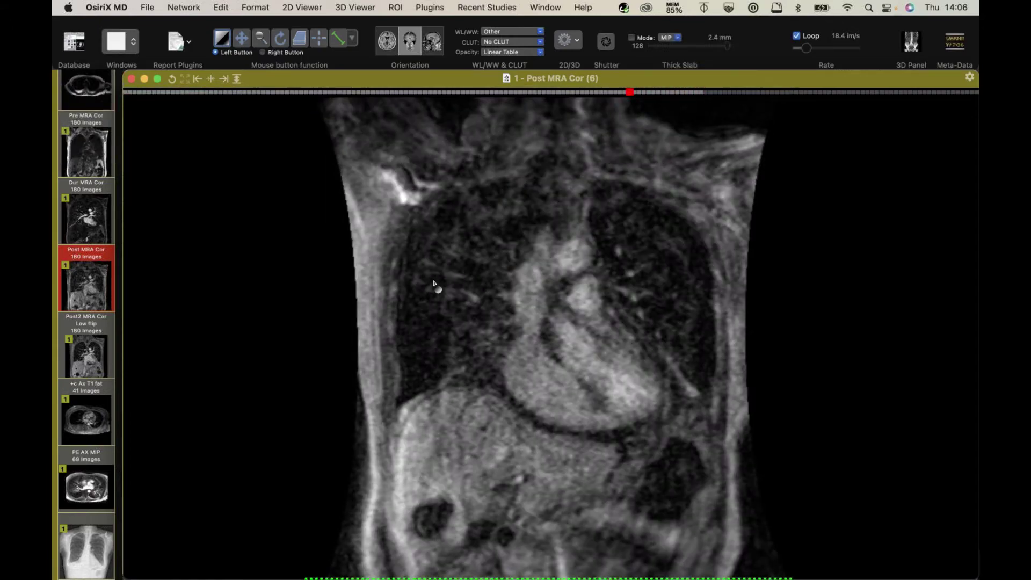
{"action": "scroll", "coordinate": [434, 283], "scroll_direction": "down", "scroll_amount": 15}
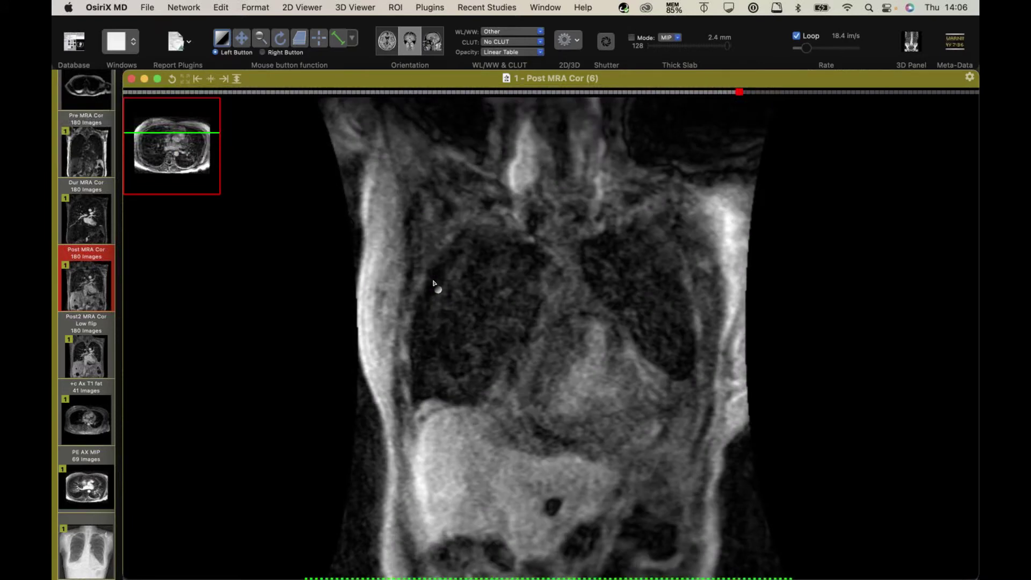
Switch to the Post2 MRA Cor Low flip series and review the pericardium from the anterior heart back to the left atrium
{"action": "key", "text": "Down"}
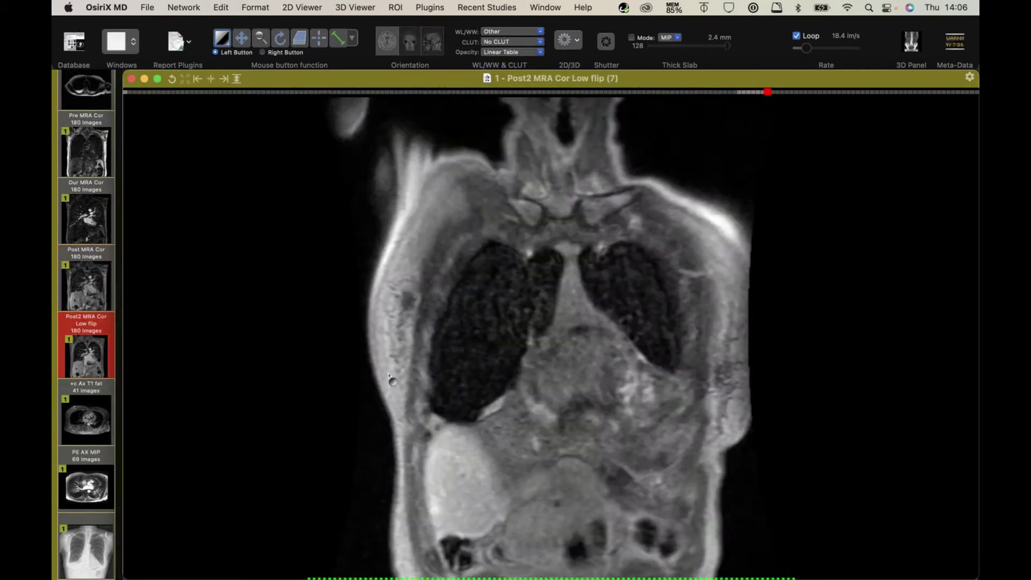
{"action": "scroll", "coordinate": [389, 375], "scroll_direction": "up", "scroll_amount": 6}
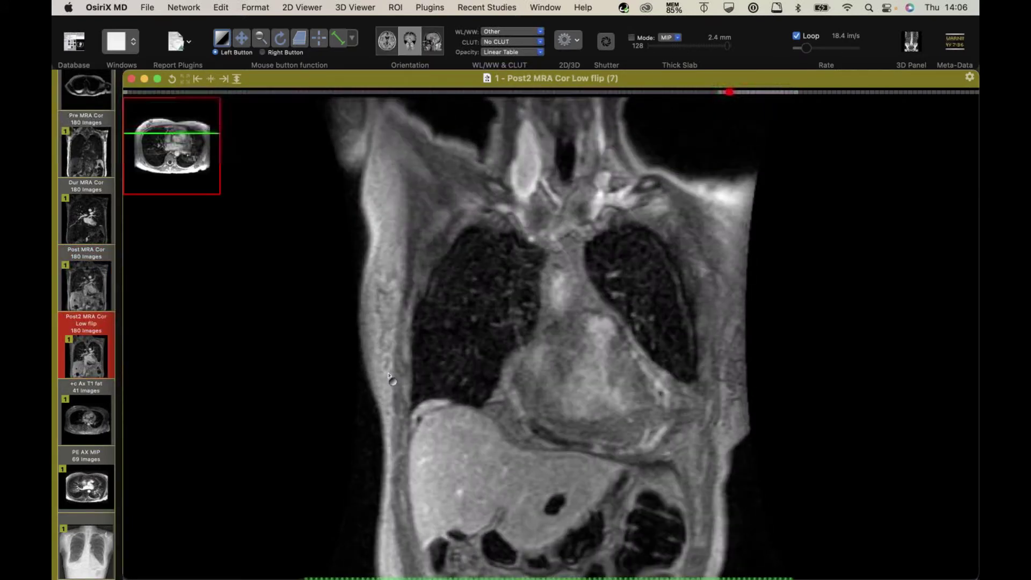
{"action": "scroll", "coordinate": [467, 397], "scroll_direction": "down", "scroll_amount": 4}
{"action": "scroll", "coordinate": [548, 423], "scroll_direction": "up", "scroll_amount": 5}
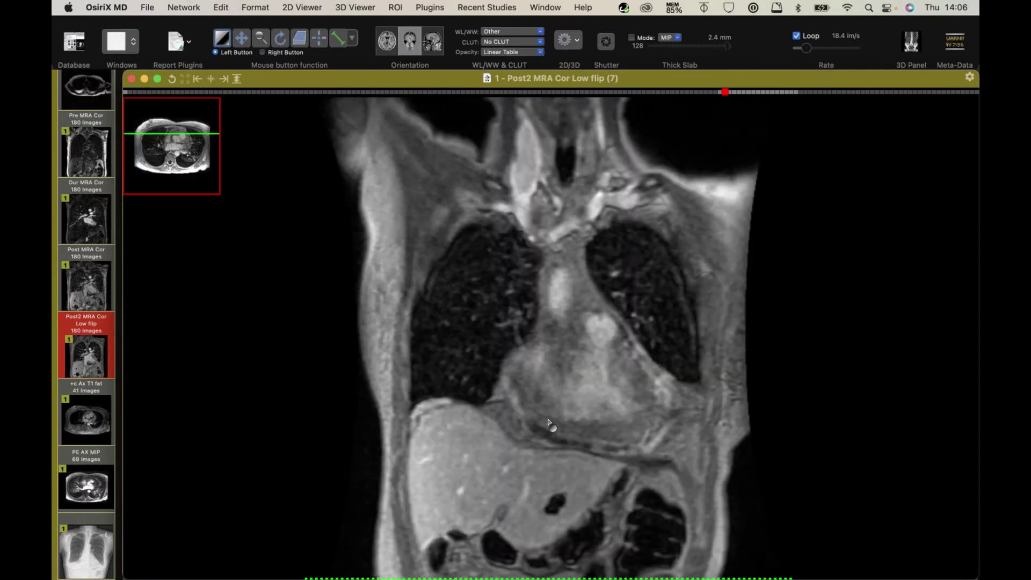
{"action": "scroll", "coordinate": [548, 423], "scroll_direction": "up", "scroll_amount": 15}
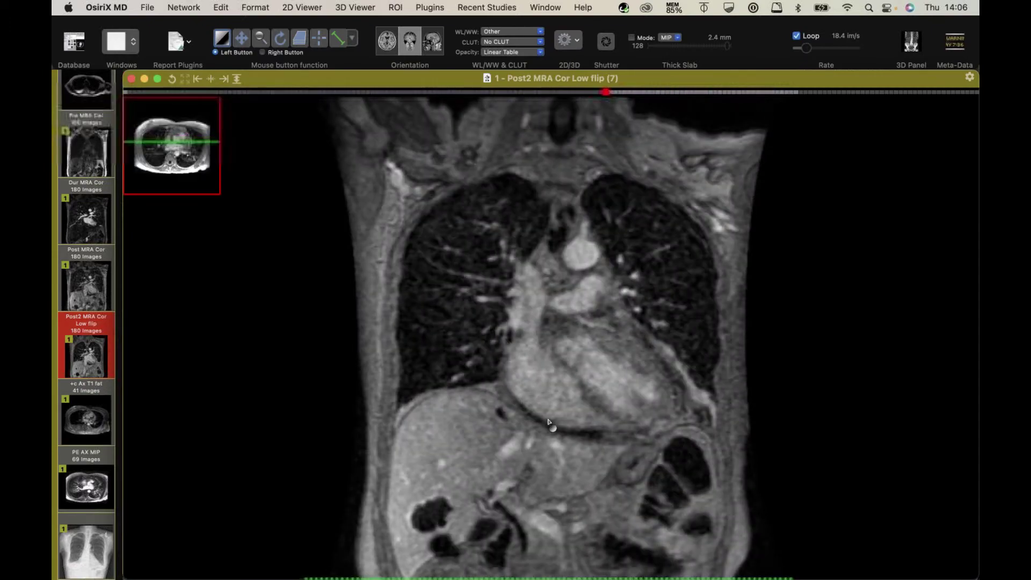
{"action": "scroll", "coordinate": [549, 423], "scroll_direction": "up", "scroll_amount": 16}
Review the Post2 MRA Cor Low flip slices forward again and compare neighbouring slices along the inferior pericardium
{"action": "scroll", "coordinate": [548, 423], "scroll_direction": "down", "scroll_amount": 6}
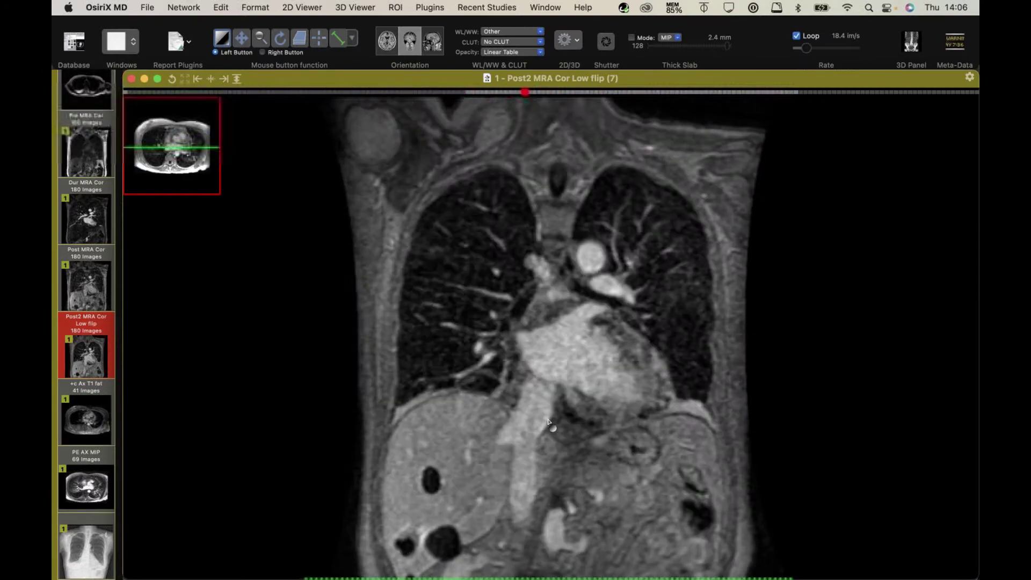
{"action": "scroll", "coordinate": [548, 422], "scroll_direction": "down", "scroll_amount": 20}
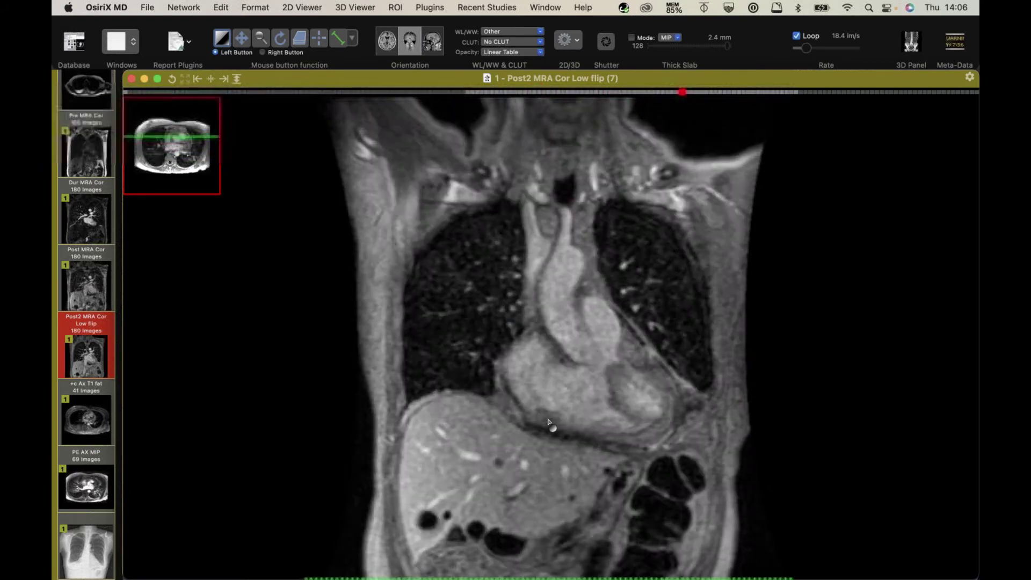
{"action": "scroll", "coordinate": [548, 422], "scroll_direction": "down", "scroll_amount": 8}
{"action": "scroll", "coordinate": [548, 423], "scroll_direction": "up", "scroll_amount": 6}
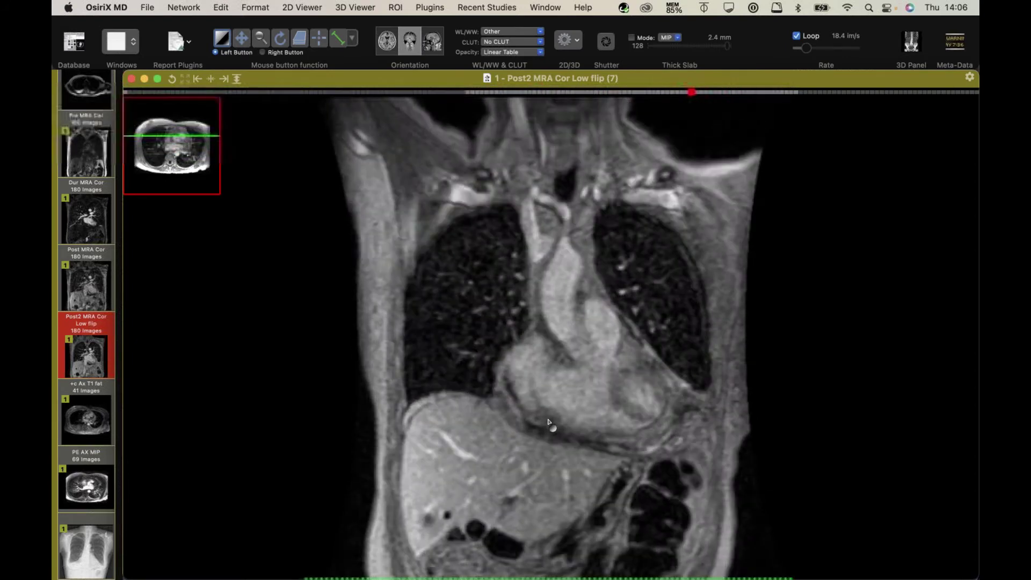
{"action": "scroll", "coordinate": [548, 423], "scroll_direction": "down", "scroll_amount": 3}
{"action": "scroll", "coordinate": [548, 423], "scroll_direction": "up", "scroll_amount": 3}
{"action": "scroll", "coordinate": [549, 422], "scroll_direction": "up", "scroll_amount": 6}
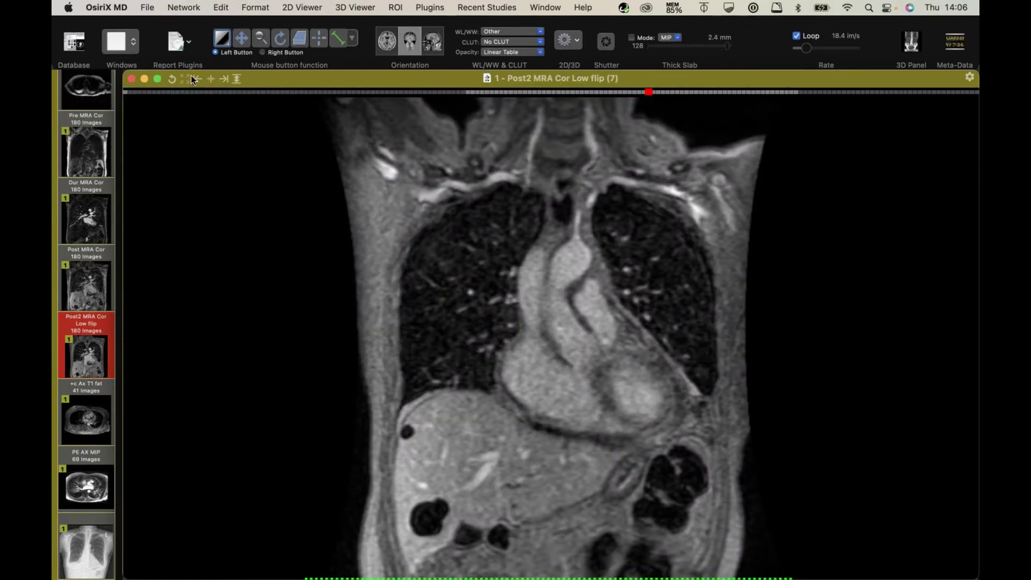
Open the chest radiograph of the ingested pen and razorblade study from the database and magnify the mediastinum
{"action": "left_click", "coordinate": [79, 46]}
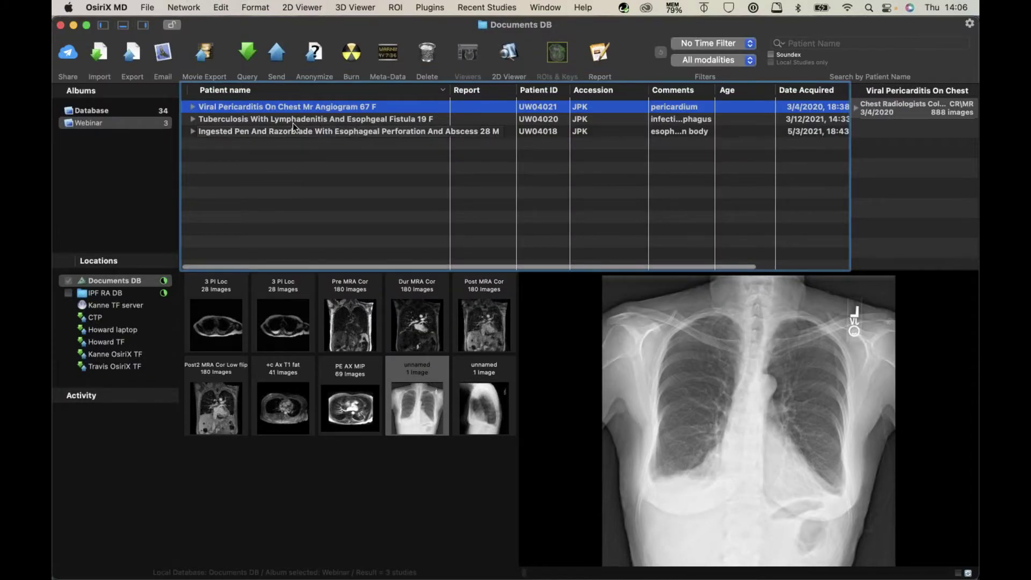
{"action": "left_click", "coordinate": [275, 136]}
{"action": "double_click", "coordinate": [243, 304]}
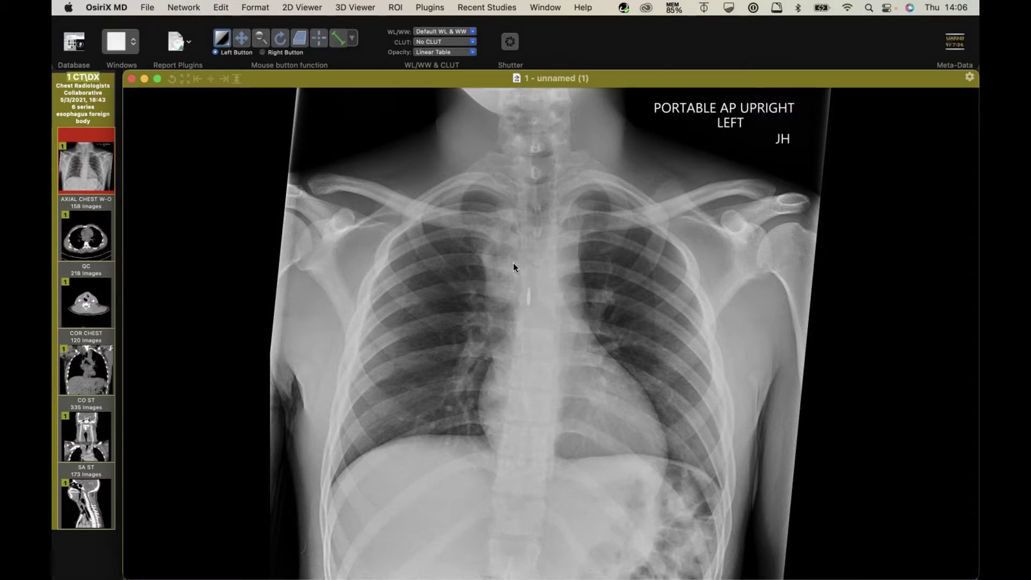
{"action": "left_click", "coordinate": [261, 38]}
{"action": "left_click_drag", "start_coordinate": [558, 241], "coordinate": [493, 307]}
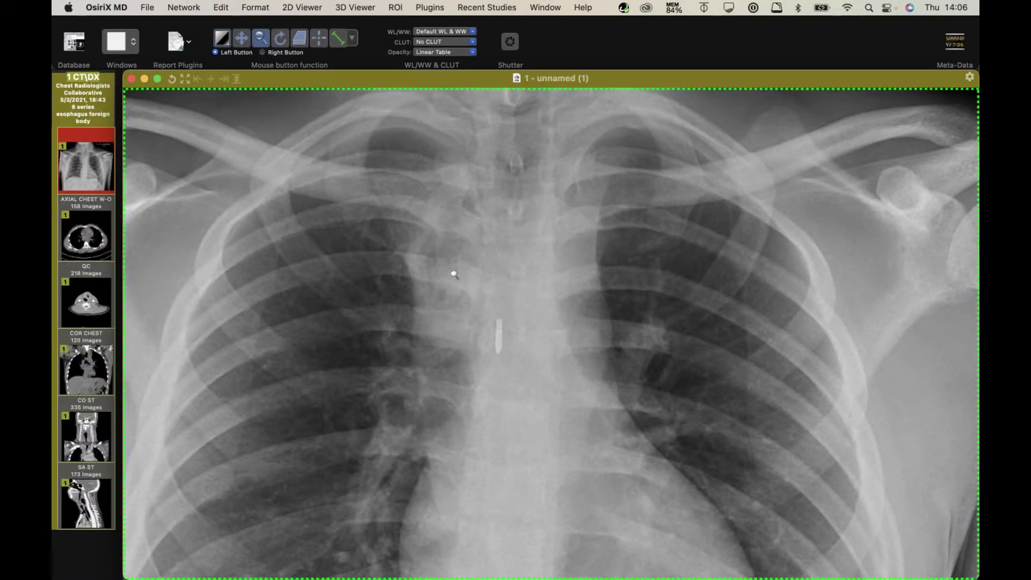
Show the QC axial neck CT series and review it from the skull base down to the hyoid level
{"action": "left_click", "coordinate": [89, 308]}
{"action": "scroll", "coordinate": [412, 259], "scroll_direction": "down", "scroll_amount": 20}
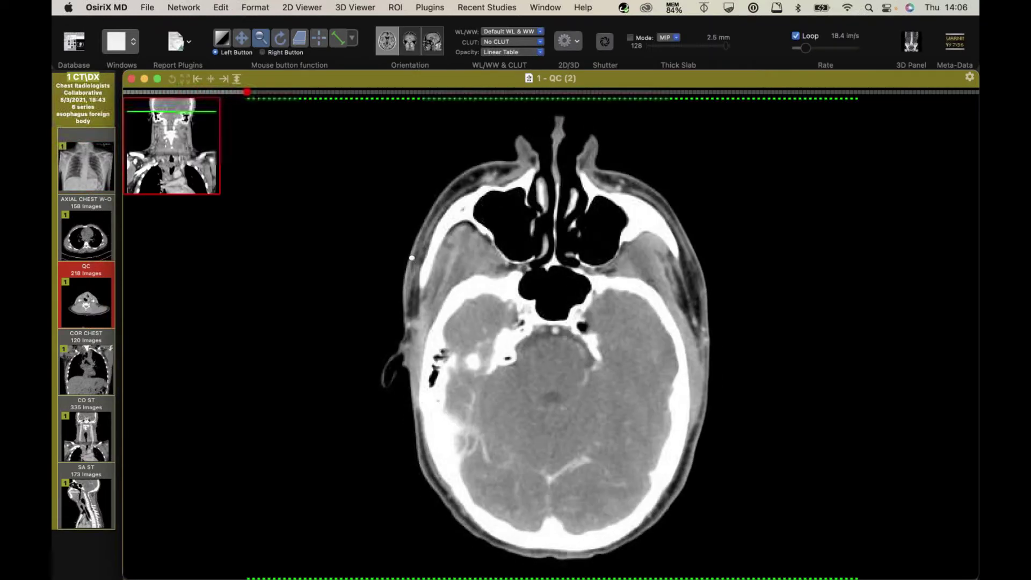
{"action": "scroll", "coordinate": [412, 259], "scroll_direction": "down", "scroll_amount": 20}
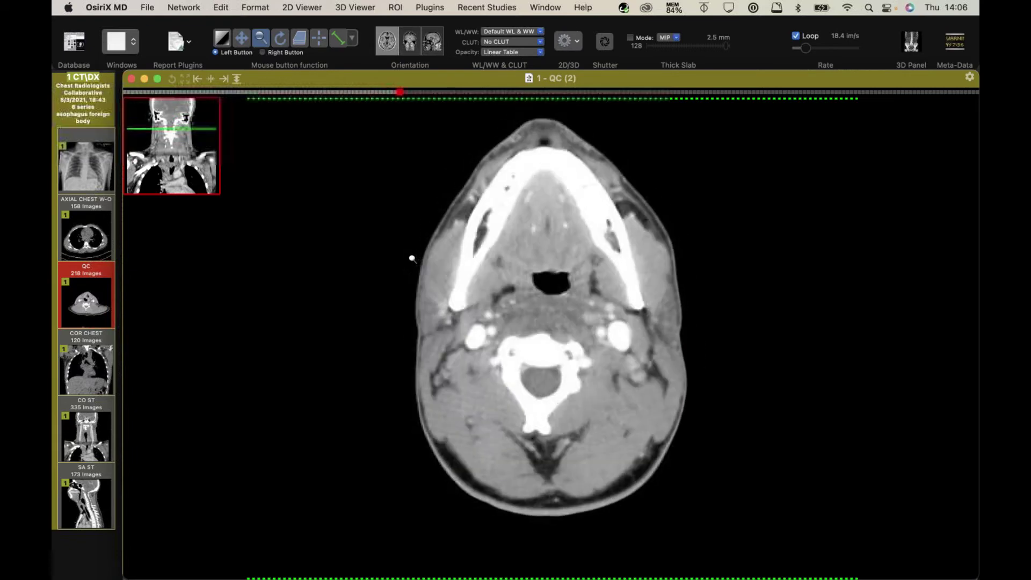
{"action": "scroll", "coordinate": [413, 259], "scroll_direction": "down", "scroll_amount": 18}
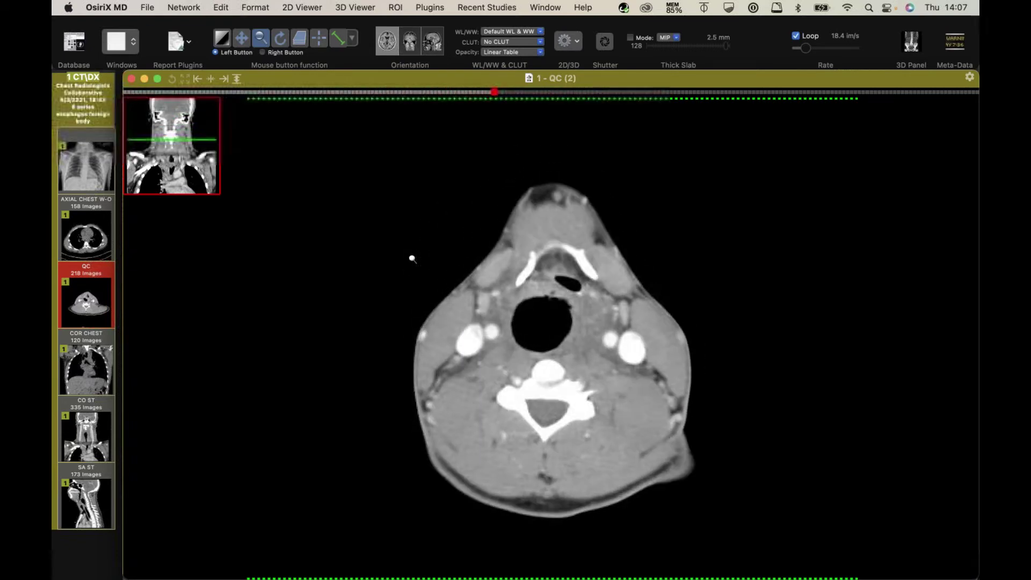
Review the QC axial neck slices back and forth around the hyoid, then down to the larynx, following the retropharyngeal air collection
{"action": "scroll", "coordinate": [416, 278], "scroll_direction": "up", "scroll_amount": 15}
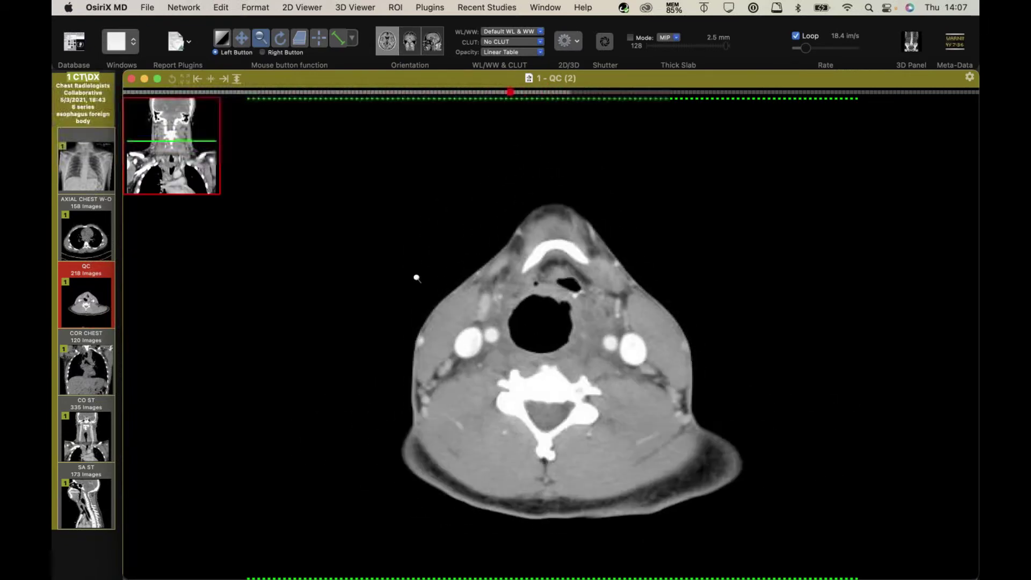
{"action": "scroll", "coordinate": [545, 326], "scroll_direction": "up", "scroll_amount": 5}
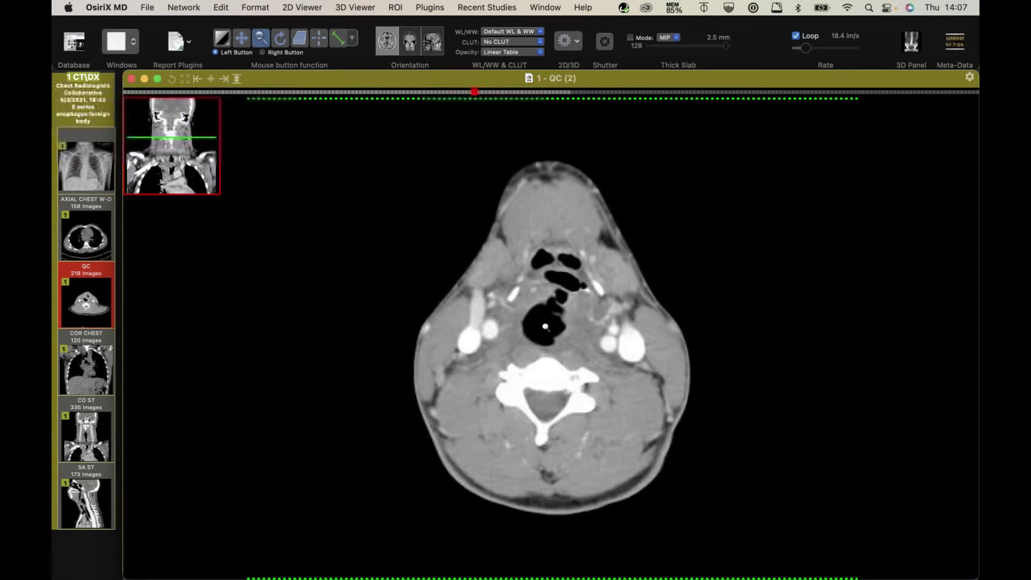
{"action": "scroll", "coordinate": [545, 326], "scroll_direction": "down", "scroll_amount": 5}
{"action": "scroll", "coordinate": [545, 326], "scroll_direction": "up", "scroll_amount": 10}
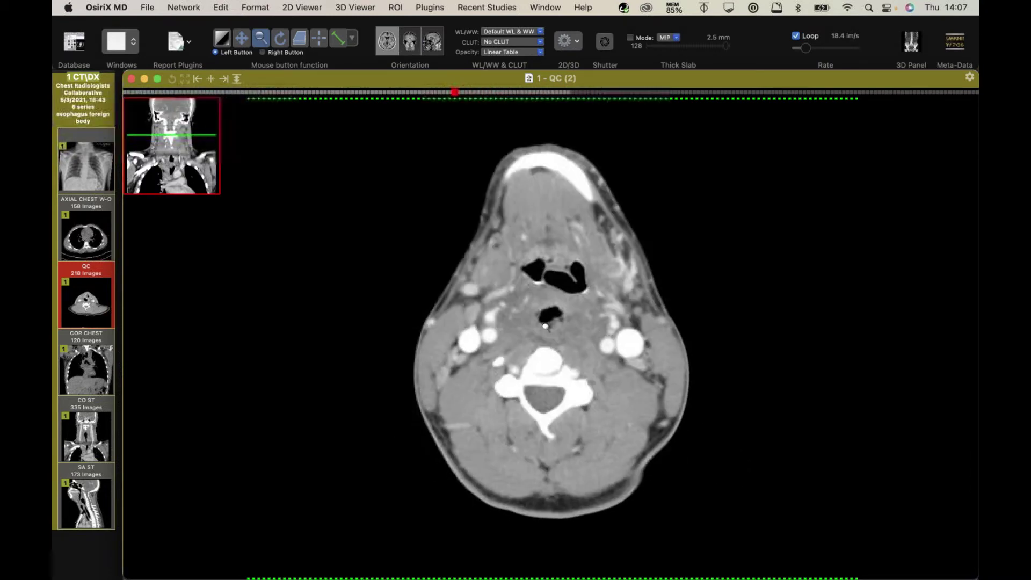
{"action": "scroll", "coordinate": [545, 326], "scroll_direction": "down", "scroll_amount": 20}
{"action": "scroll", "coordinate": [545, 326], "scroll_direction": "down", "scroll_amount": 18}
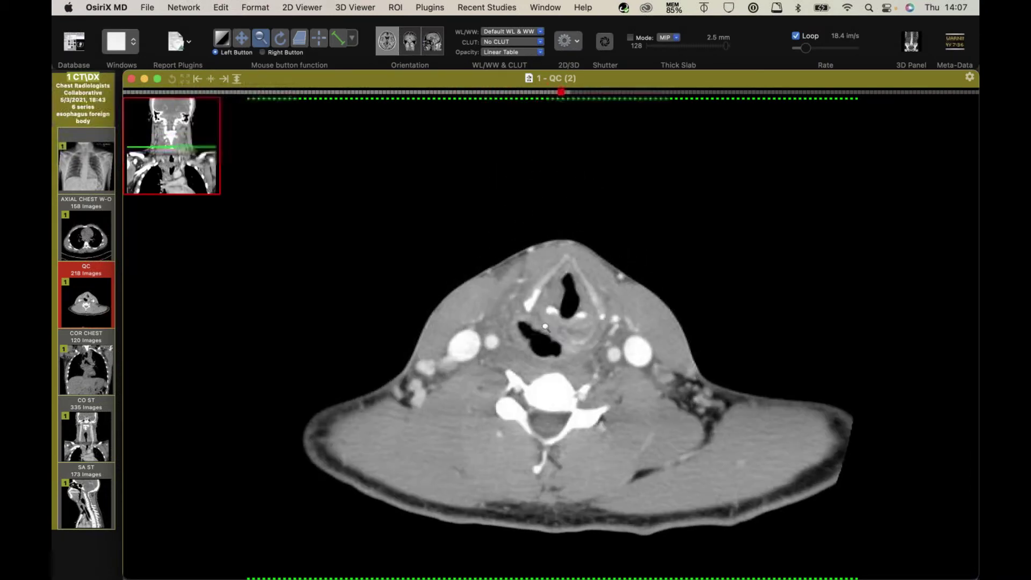
Review the QC series from the lower neck through the upper mediastinum to the metallic foreign body near the carina
{"action": "scroll", "coordinate": [545, 326], "scroll_direction": "down", "scroll_amount": 15}
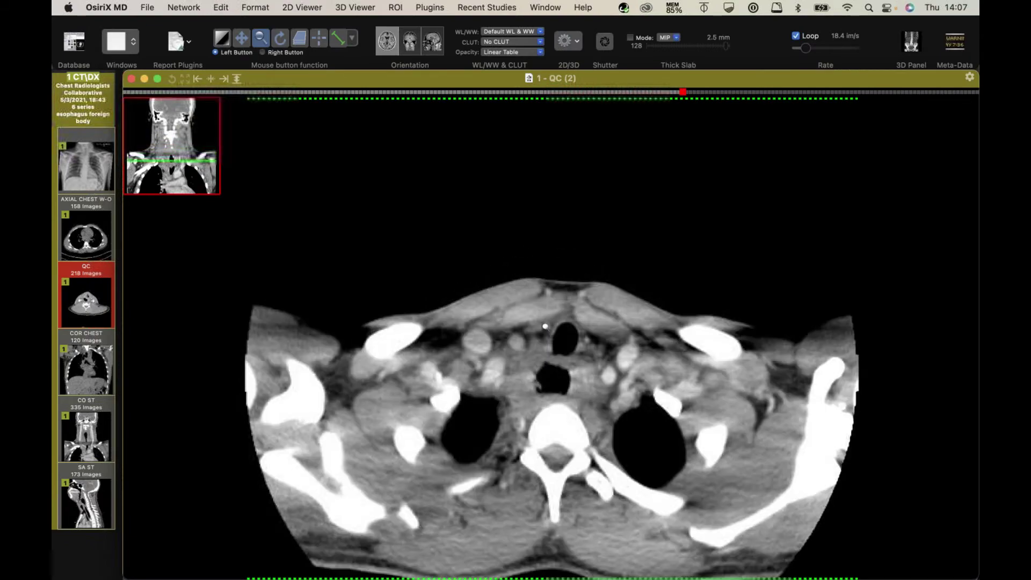
{"action": "scroll", "coordinate": [545, 326], "scroll_direction": "up", "scroll_amount": 8}
{"action": "scroll", "coordinate": [545, 326], "scroll_direction": "down", "scroll_amount": 20}
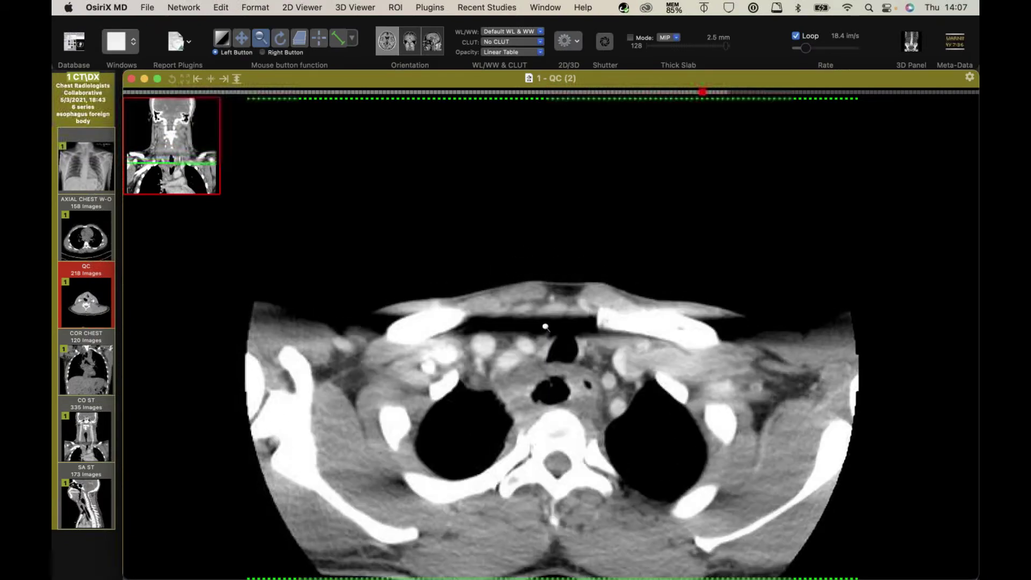
{"action": "scroll", "coordinate": [545, 326], "scroll_direction": "down", "scroll_amount": 13}
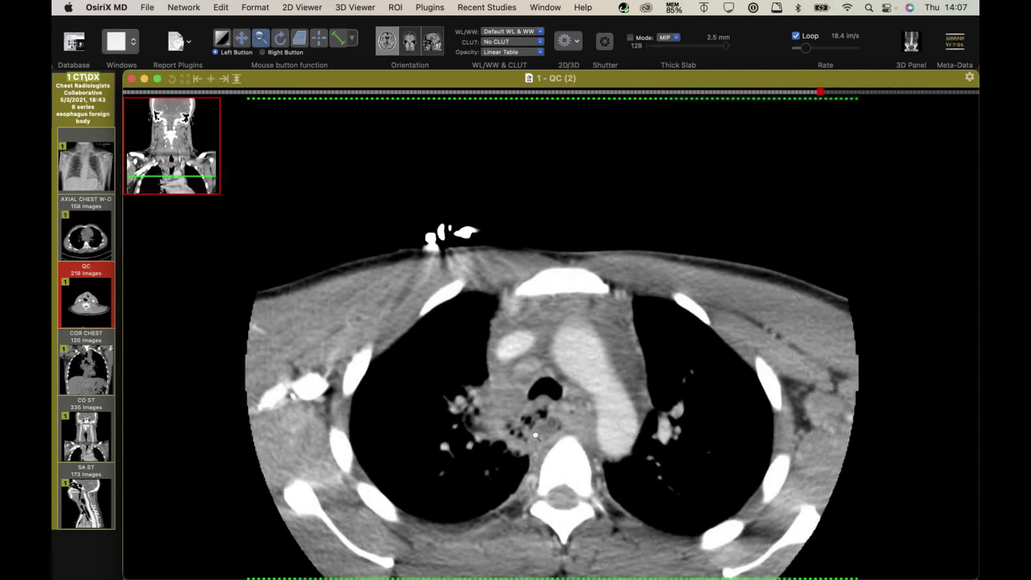
{"action": "scroll", "coordinate": [536, 435], "scroll_direction": "down", "scroll_amount": 6}
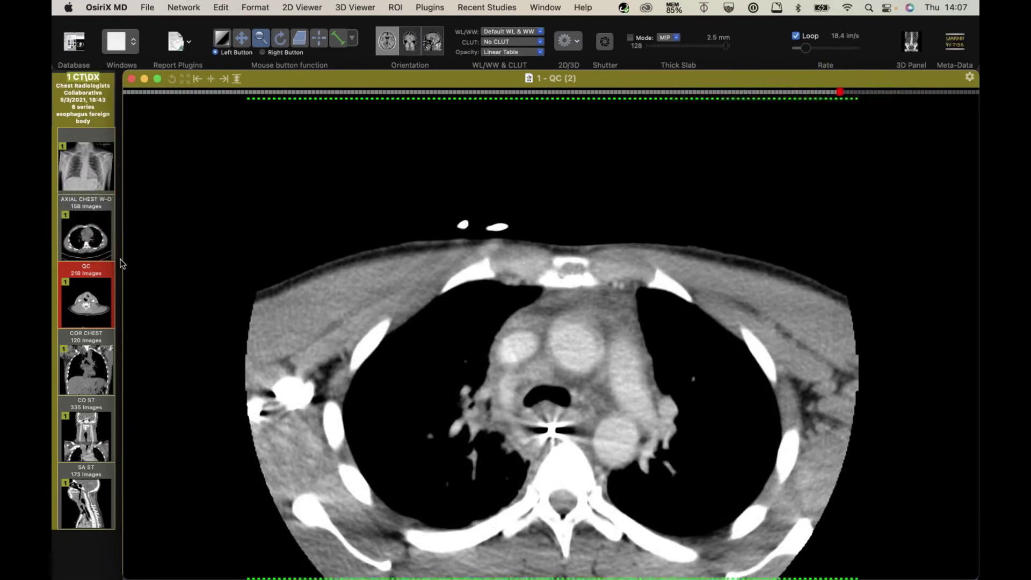
Switch to the AXIAL CHEST W-O series and review it from the thoracic inlet down to the level of the carina
{"action": "key", "text": "Up"}
{"action": "scroll", "coordinate": [427, 290], "scroll_direction": "down", "scroll_amount": 10}
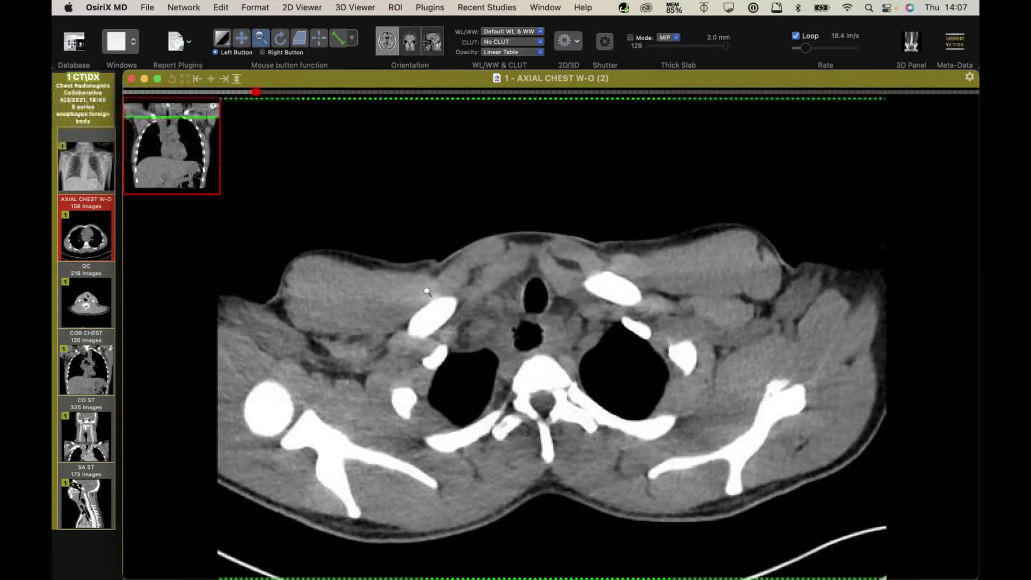
{"action": "scroll", "coordinate": [427, 291], "scroll_direction": "down", "scroll_amount": 9}
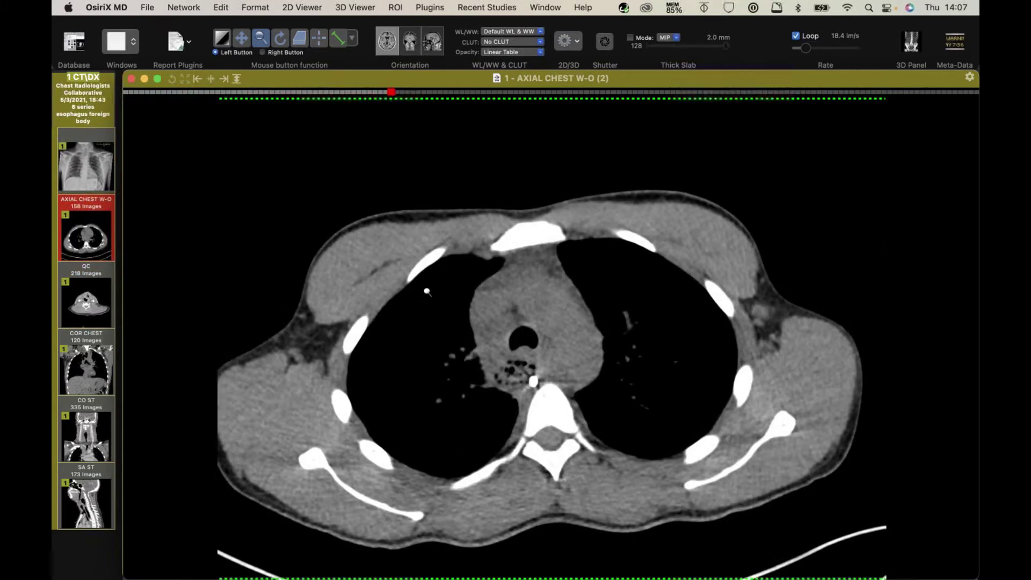
{"action": "scroll", "coordinate": [427, 291], "scroll_direction": "down", "scroll_amount": 6}
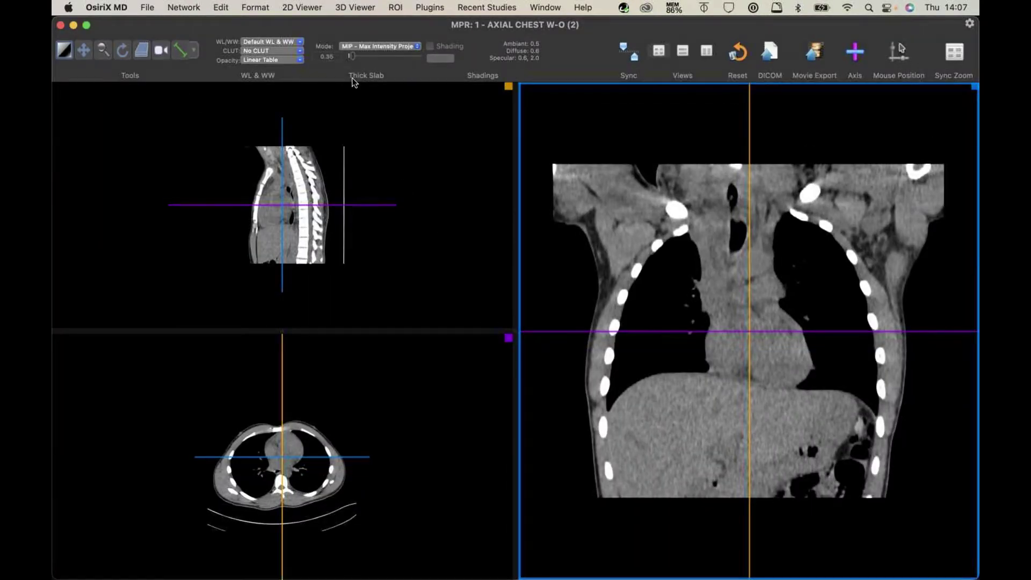
Close the MPR view and review the AXIAL CHEST W-O slices around the carina and down through the heart
{"action": "left_click", "coordinate": [61, 26]}
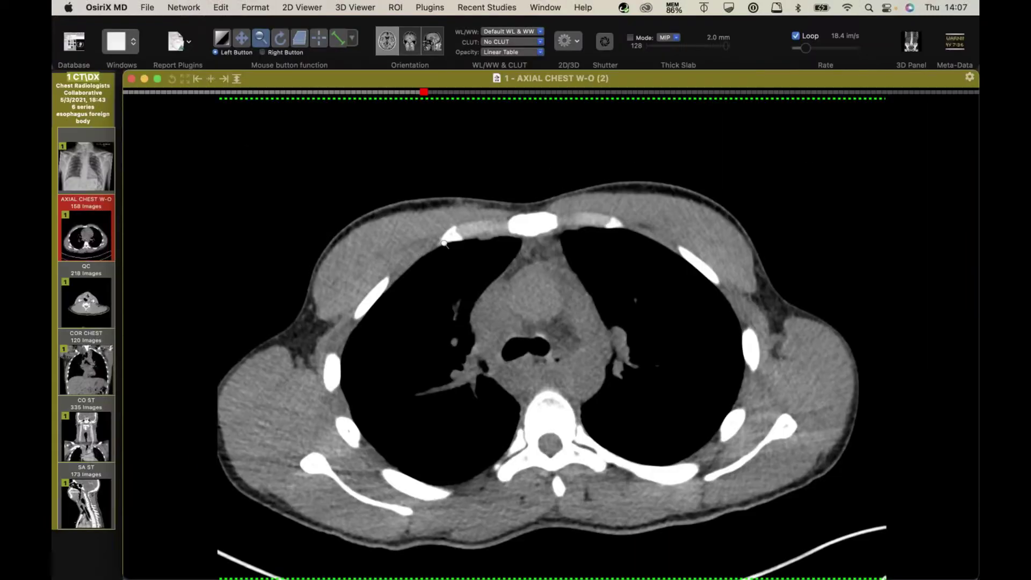
{"action": "scroll", "coordinate": [449, 299], "scroll_direction": "down", "scroll_amount": 12}
{"action": "scroll", "coordinate": [449, 299], "scroll_direction": "up", "scroll_amount": 20}
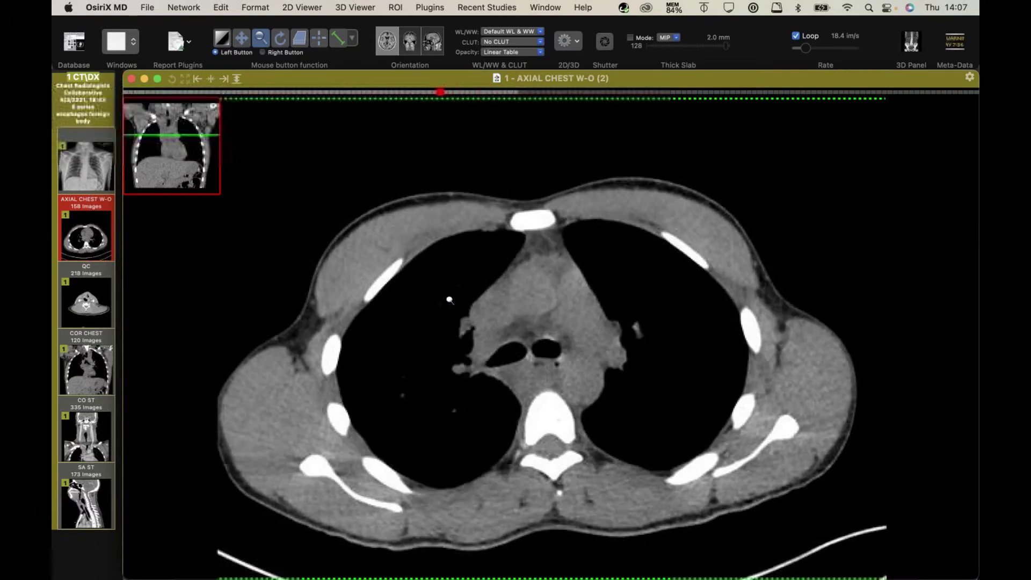
{"action": "scroll", "coordinate": [449, 299], "scroll_direction": "down", "scroll_amount": 20}
Apply the CT - Pulmonary window to the axial chest series and review the lungs upward from the lower heart
{"action": "key", "text": "F3"}
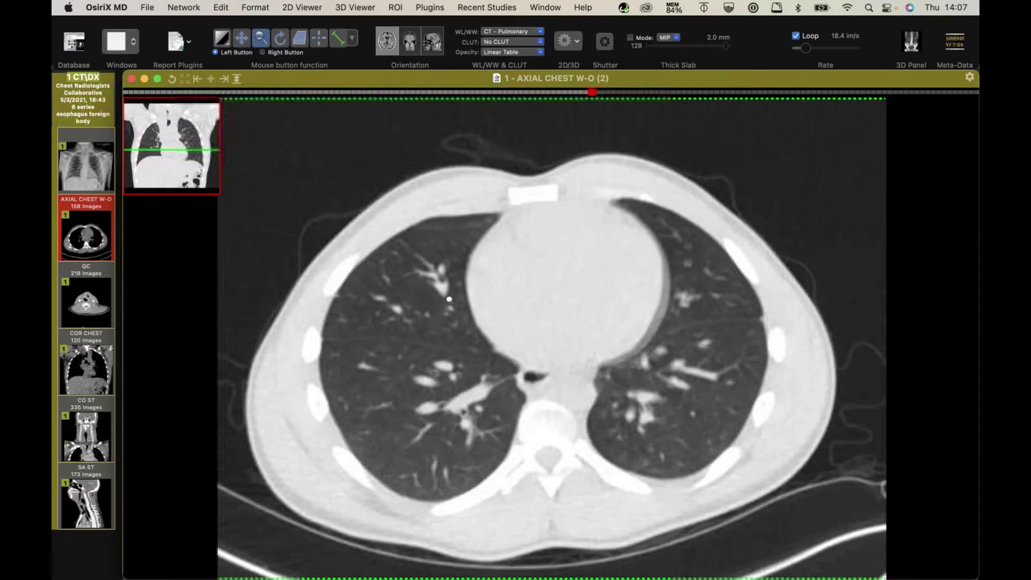
{"action": "scroll", "coordinate": [449, 298], "scroll_direction": "up", "scroll_amount": 20}
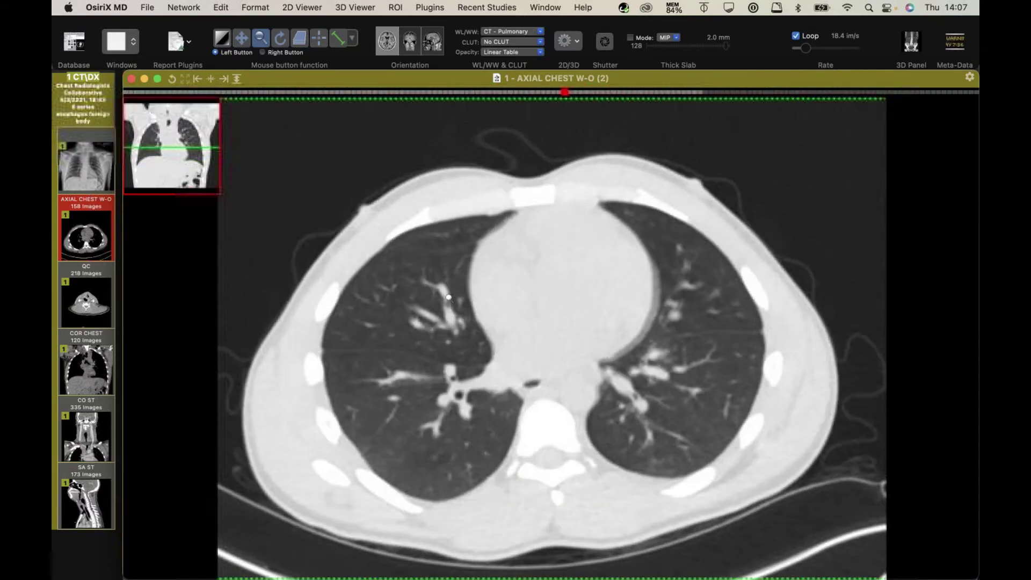
{"action": "scroll", "coordinate": [449, 298], "scroll_direction": "up", "scroll_amount": 20}
Apply the CT - Abdomen window to the axial chest series and compare neighbouring slices of the gas collection beside the trachea
{"action": "key", "text": "F2"}
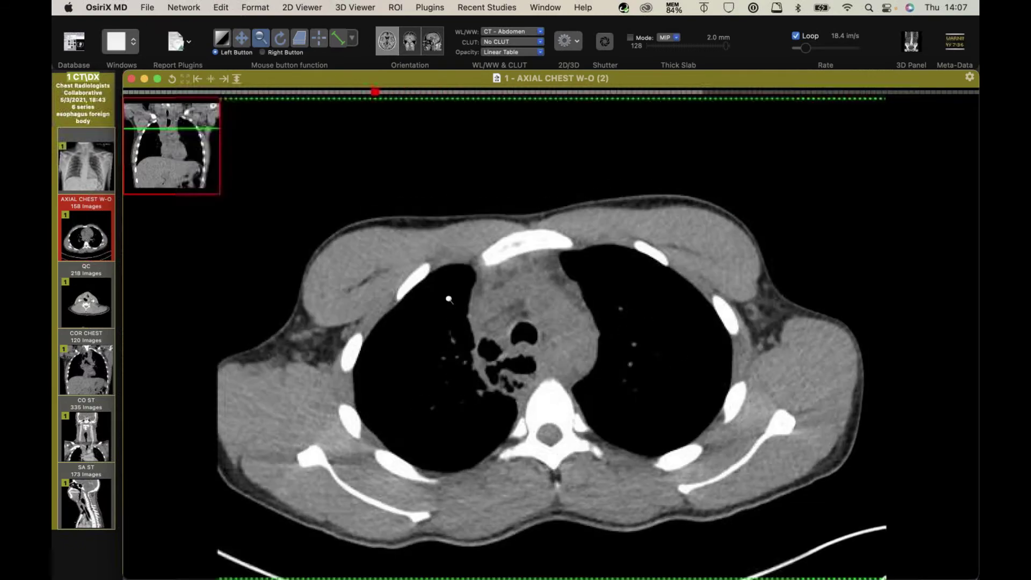
{"action": "scroll", "coordinate": [449, 299], "scroll_direction": "up", "scroll_amount": 7}
{"action": "scroll", "coordinate": [449, 299], "scroll_direction": "down", "scroll_amount": 12}
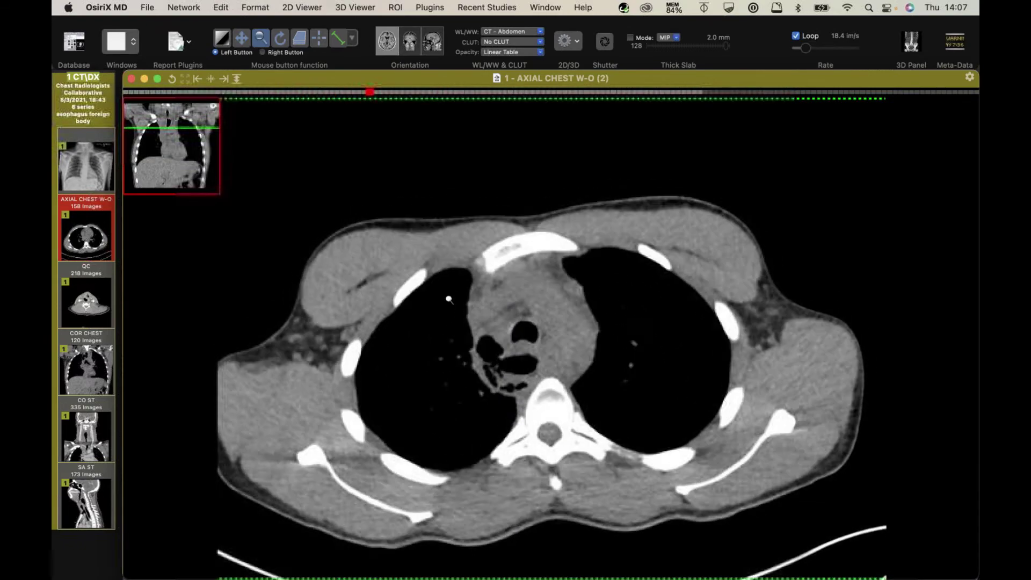
{"action": "scroll", "coordinate": [449, 299], "scroll_direction": "down", "scroll_amount": 5}
{"action": "scroll", "coordinate": [449, 300], "scroll_direction": "up", "scroll_amount": 20}
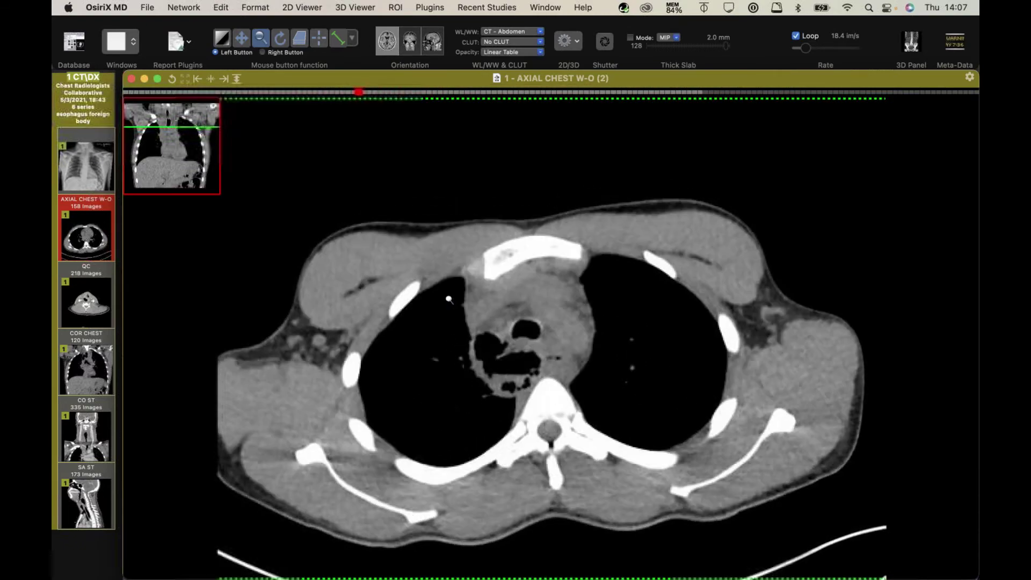
{"action": "scroll", "coordinate": [449, 299], "scroll_direction": "down", "scroll_amount": 11}
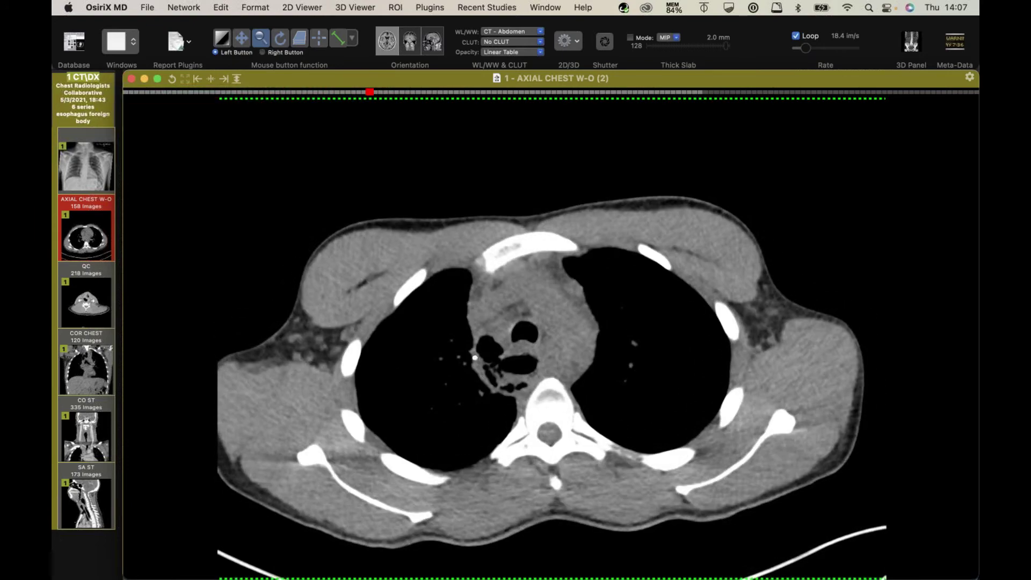
Follow the paraesophageal gas collection on the axial chest slices up to the clavicles and back down to the upper sternum
{"action": "scroll", "coordinate": [449, 299], "scroll_direction": "up", "scroll_amount": 12}
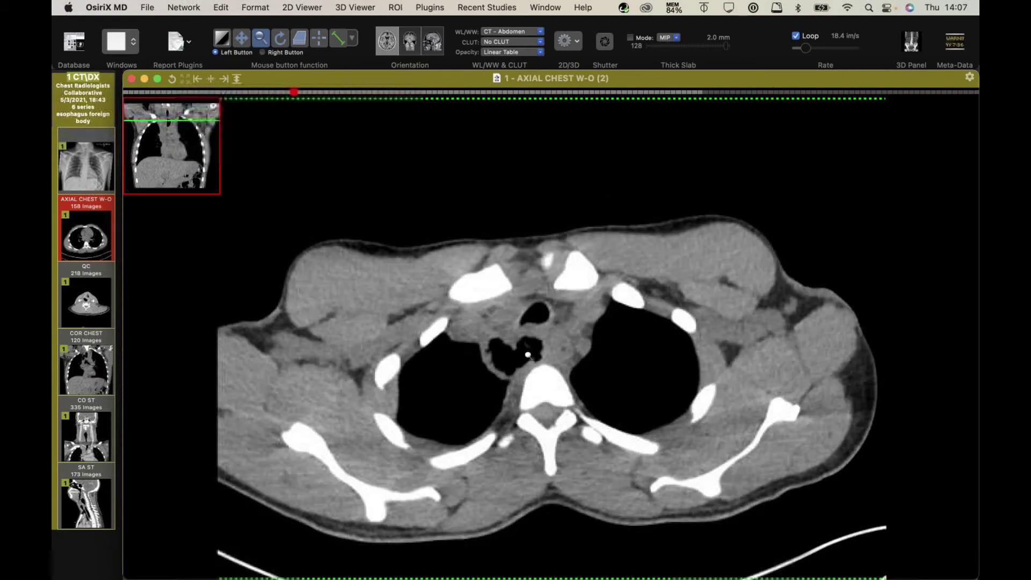
{"action": "scroll", "coordinate": [449, 300], "scroll_direction": "down", "scroll_amount": 3}
{"action": "scroll", "coordinate": [528, 354], "scroll_direction": "down", "scroll_amount": 5}
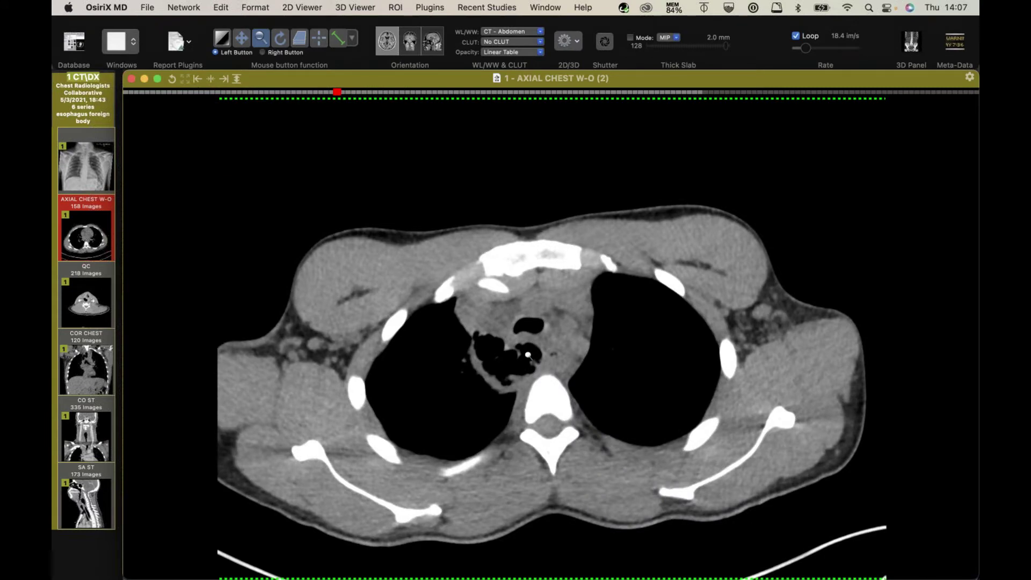
Open the +C 1.50 Br60 S3 LUNG series of the tuberculosis with lymphadenitis and esophageal fistula study from the database
{"action": "left_click", "coordinate": [74, 41]}
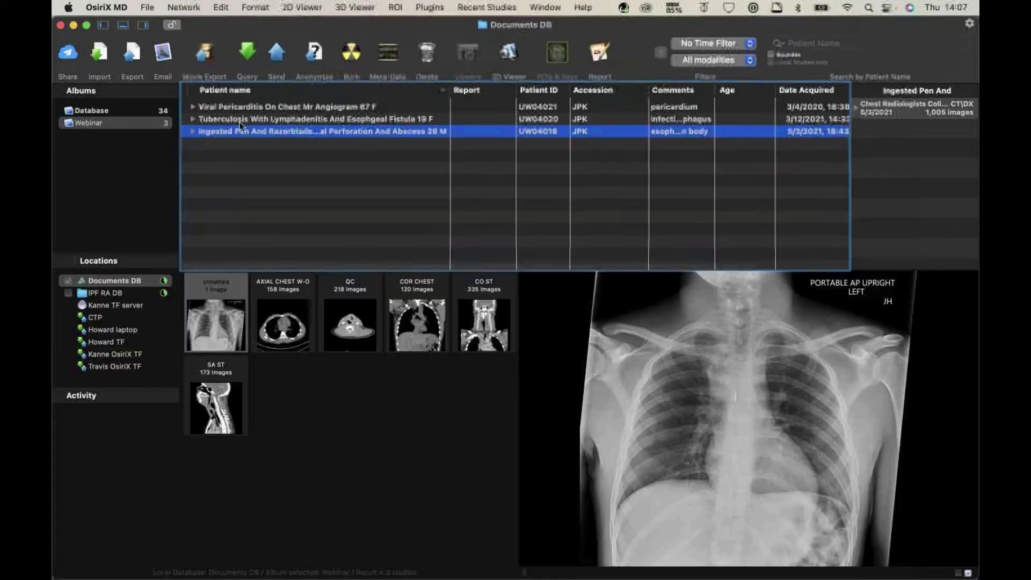
{"action": "left_click", "coordinate": [240, 119]}
{"action": "double_click", "coordinate": [353, 331]}
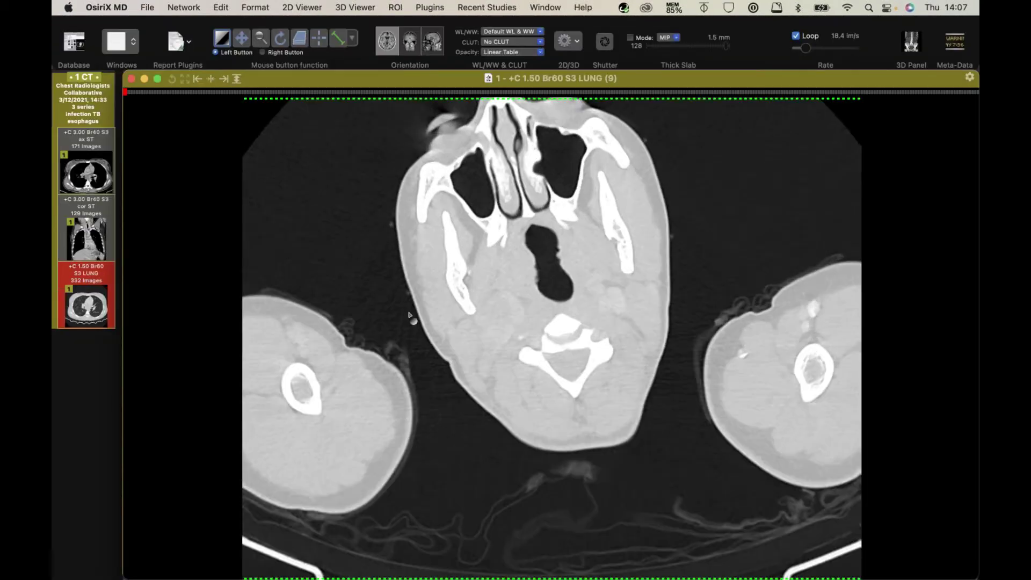
Review the lung series with the CT - Pulmonary window from the skull base down to the hila
{"action": "scroll", "coordinate": [409, 315], "scroll_direction": "down", "scroll_amount": 10}
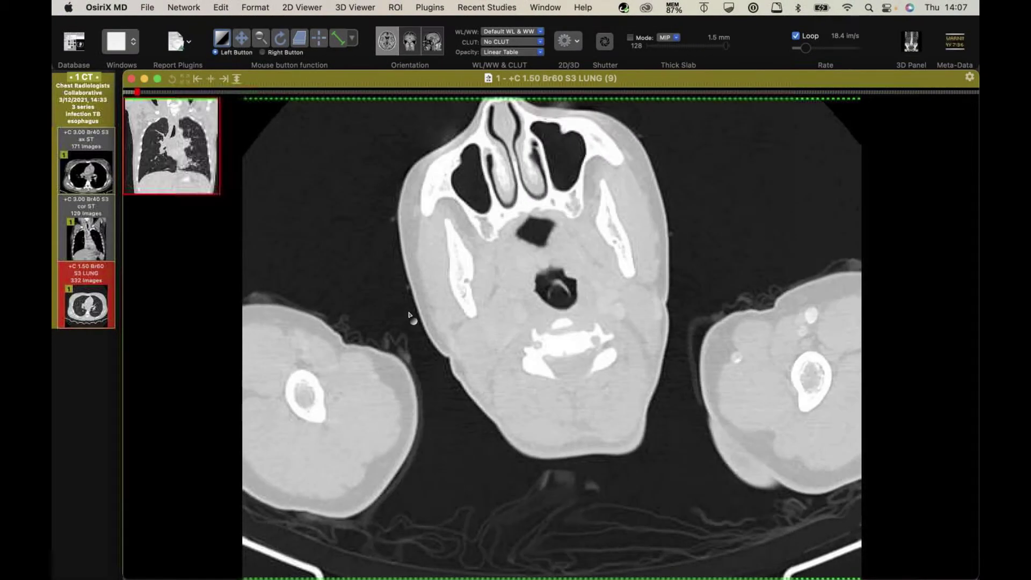
{"action": "scroll", "coordinate": [410, 315], "scroll_direction": "down", "scroll_amount": 15}
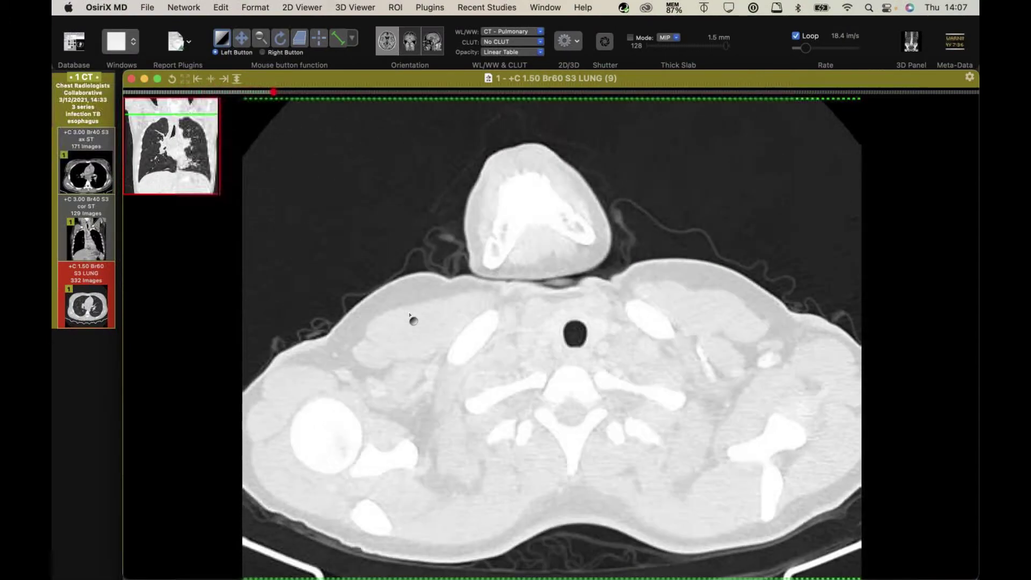
{"action": "scroll", "coordinate": [410, 315], "scroll_direction": "down", "scroll_amount": 6}
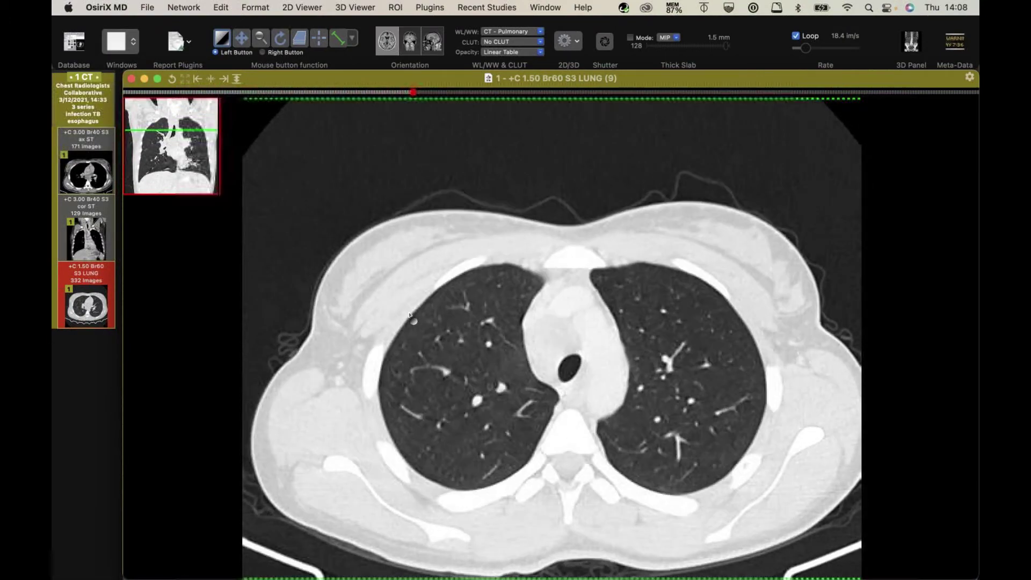
{"action": "scroll", "coordinate": [410, 316], "scroll_direction": "down", "scroll_amount": 6}
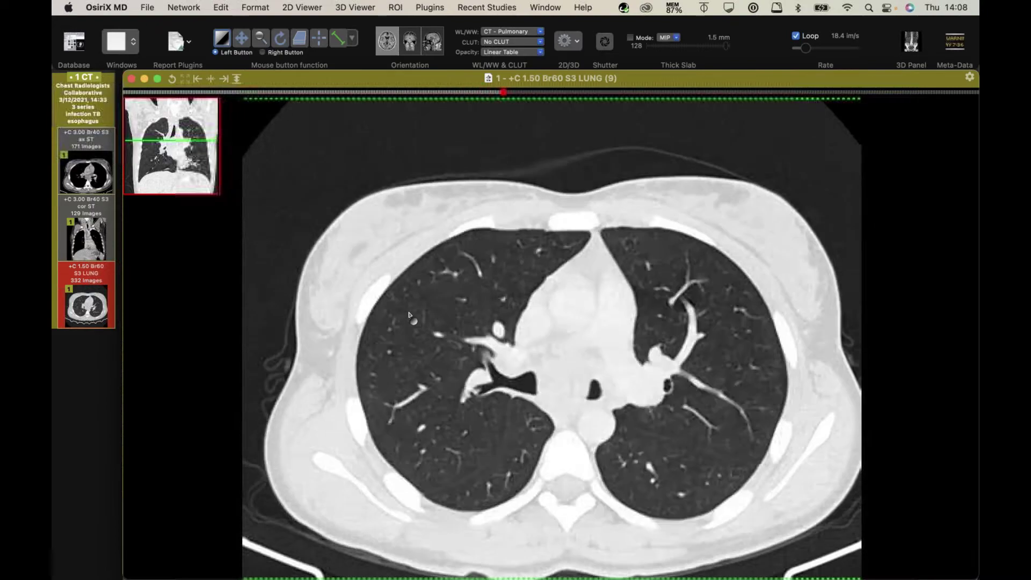
Compare the lung series slices around the carina and review down to the subcarinal region
{"action": "scroll", "coordinate": [409, 315], "scroll_direction": "up", "scroll_amount": 3}
{"action": "scroll", "coordinate": [409, 315], "scroll_direction": "down", "scroll_amount": 2}
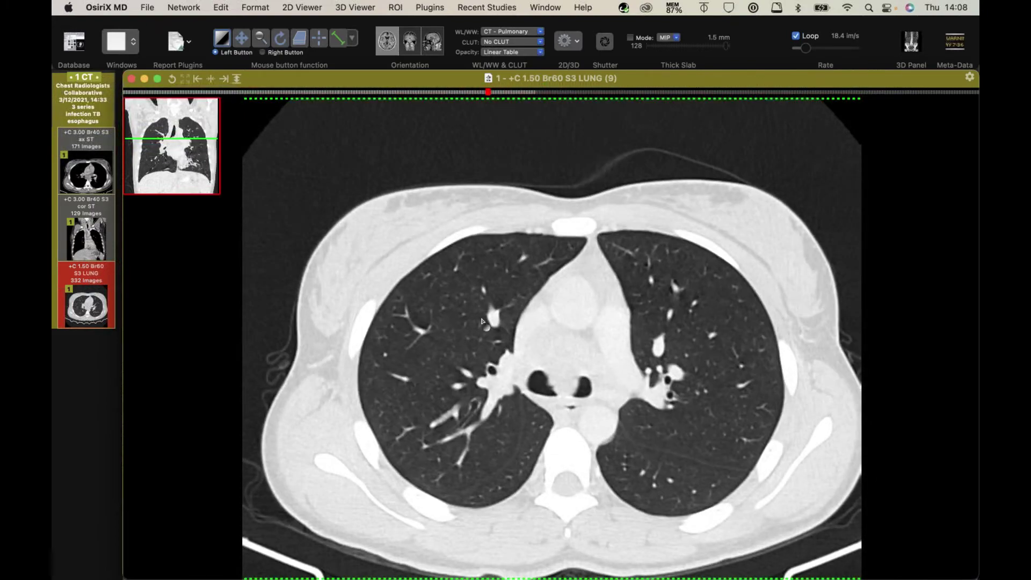
{"action": "scroll", "coordinate": [537, 376], "scroll_direction": "down", "scroll_amount": 14}
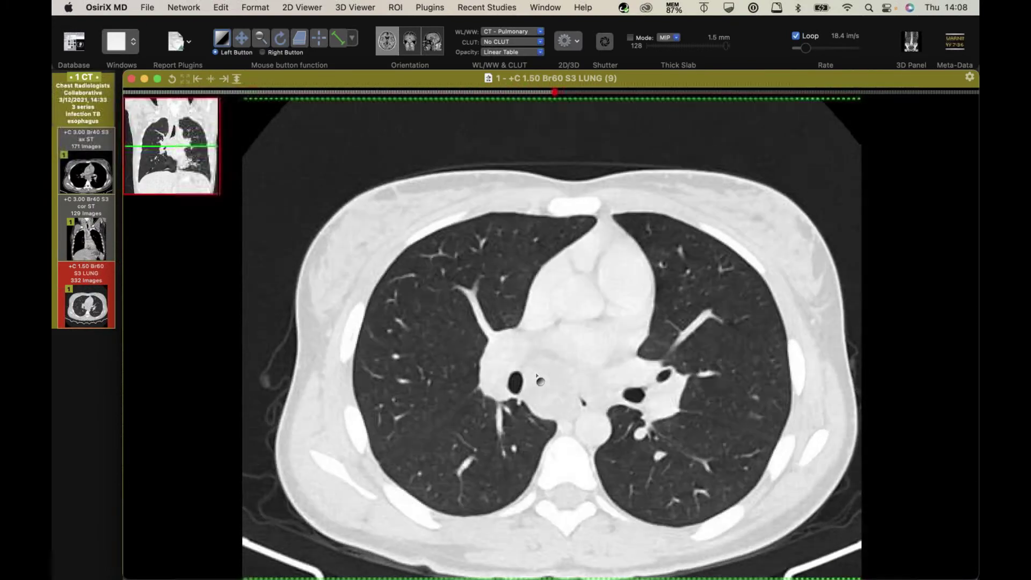
Review the lower lung slices, examining the opacities in the left lower lung down toward the base
{"action": "scroll", "coordinate": [666, 409], "scroll_direction": "up", "scroll_amount": 5}
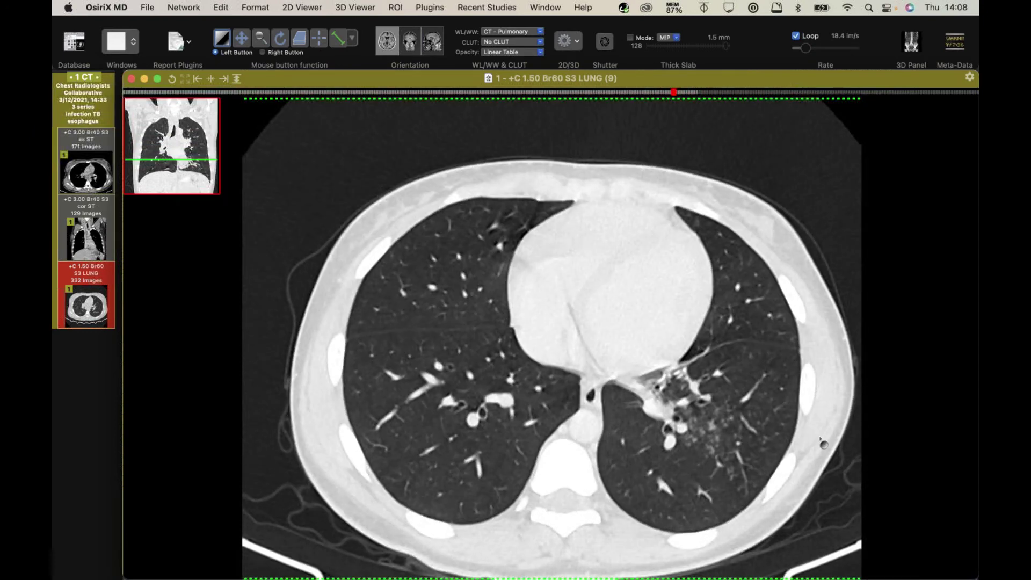
{"action": "scroll", "coordinate": [666, 409], "scroll_direction": "up", "scroll_amount": 3}
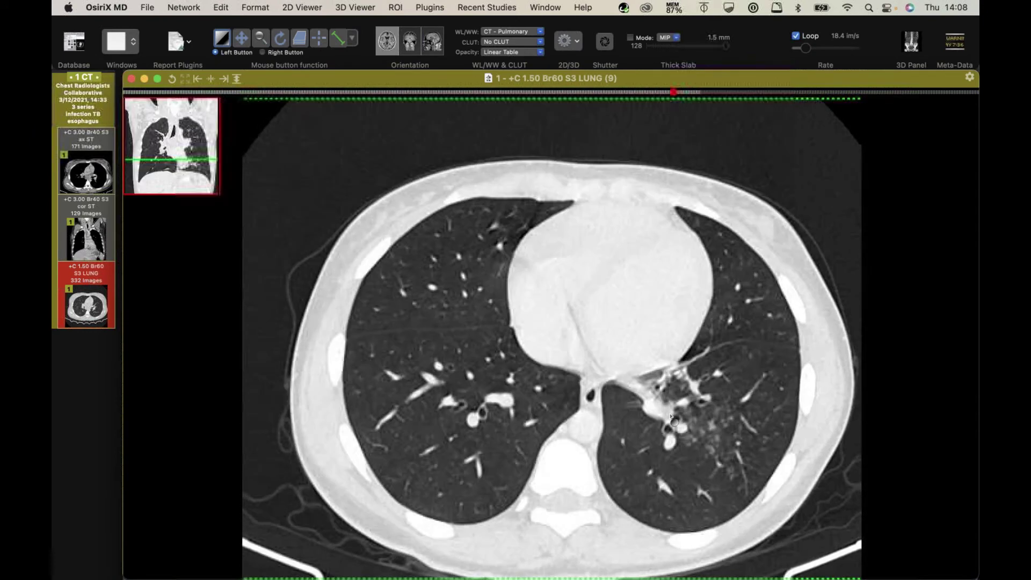
{"action": "scroll", "coordinate": [713, 451], "scroll_direction": "down", "scroll_amount": 10}
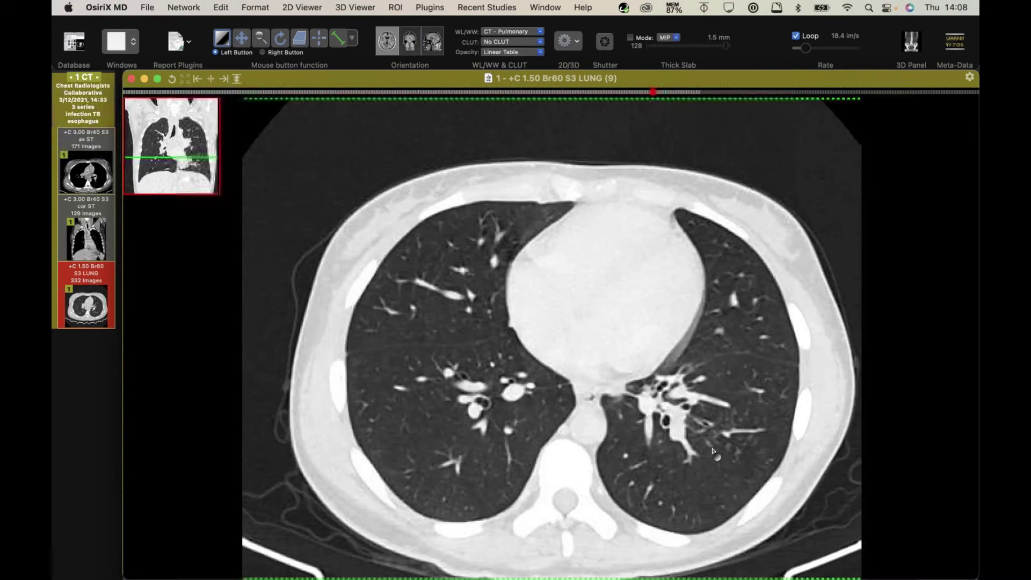
{"action": "scroll", "coordinate": [713, 451], "scroll_direction": "down", "scroll_amount": 5}
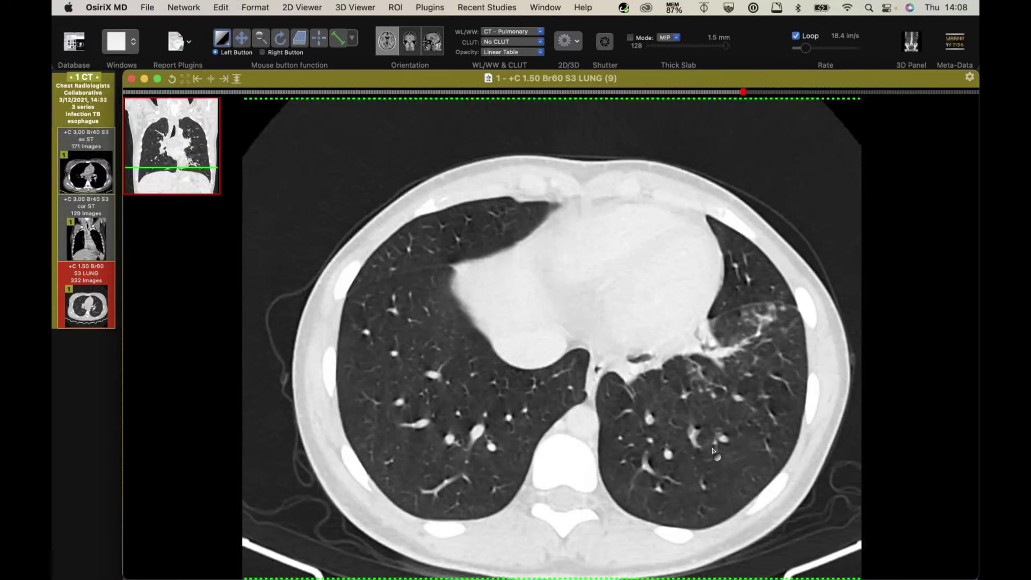
Switch to the +C 3.00 Br40 S3 ax ST series and review it down to the upper mediastinum
{"action": "left_click", "coordinate": [82, 164]}
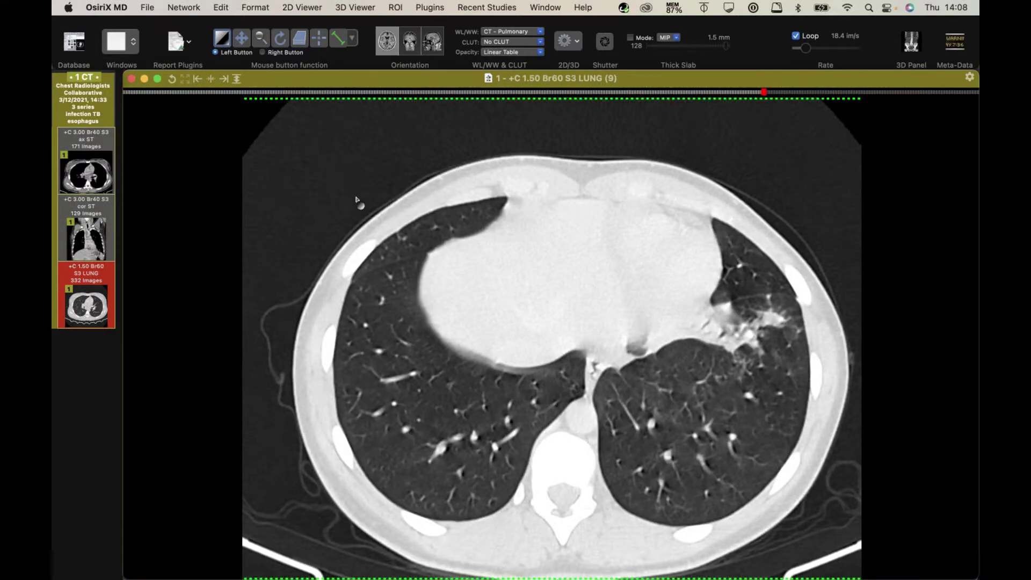
{"action": "scroll", "coordinate": [463, 262], "scroll_direction": "down", "scroll_amount": 15}
{"action": "scroll", "coordinate": [463, 262], "scroll_direction": "down", "scroll_amount": 12}
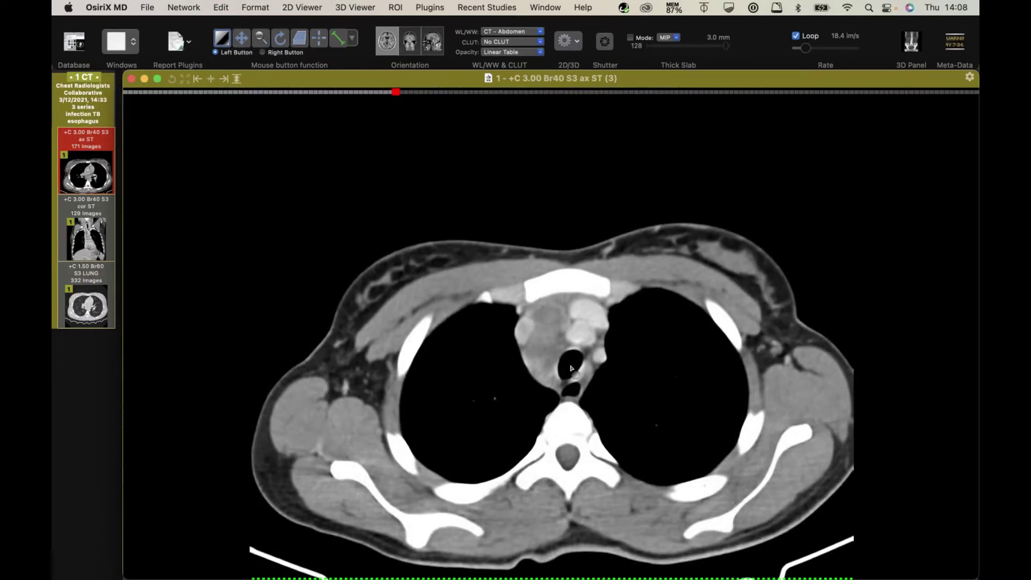
Review the +C 3.00 Br40 S3 ax ST series from the upper mediastinum past the aortic arch down to the subcarinal region
{"action": "scroll", "coordinate": [462, 262], "scroll_direction": "down", "scroll_amount": 2}
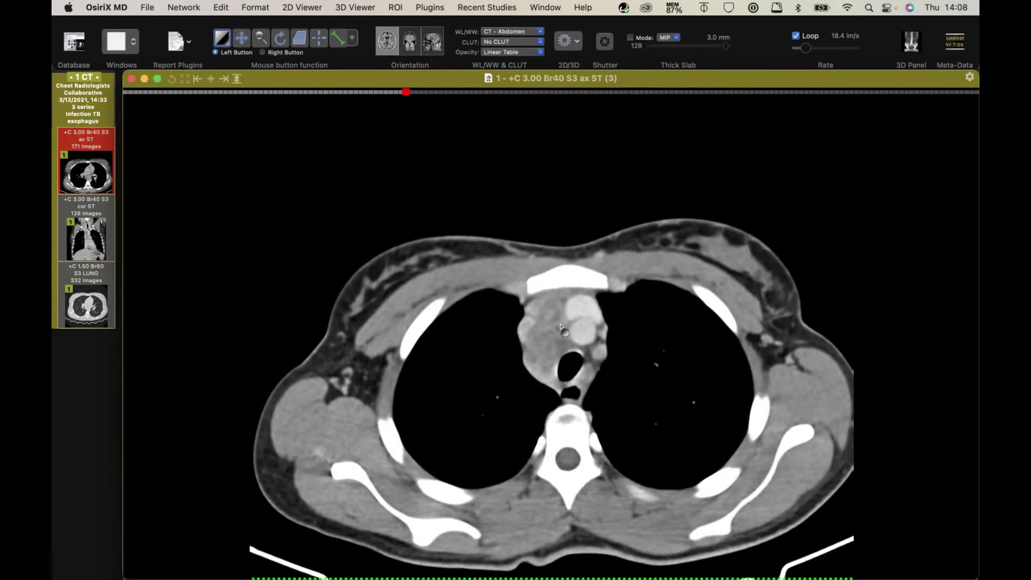
{"action": "scroll", "coordinate": [561, 330], "scroll_direction": "down", "scroll_amount": 3}
{"action": "scroll", "coordinate": [550, 346], "scroll_direction": "down", "scroll_amount": 13}
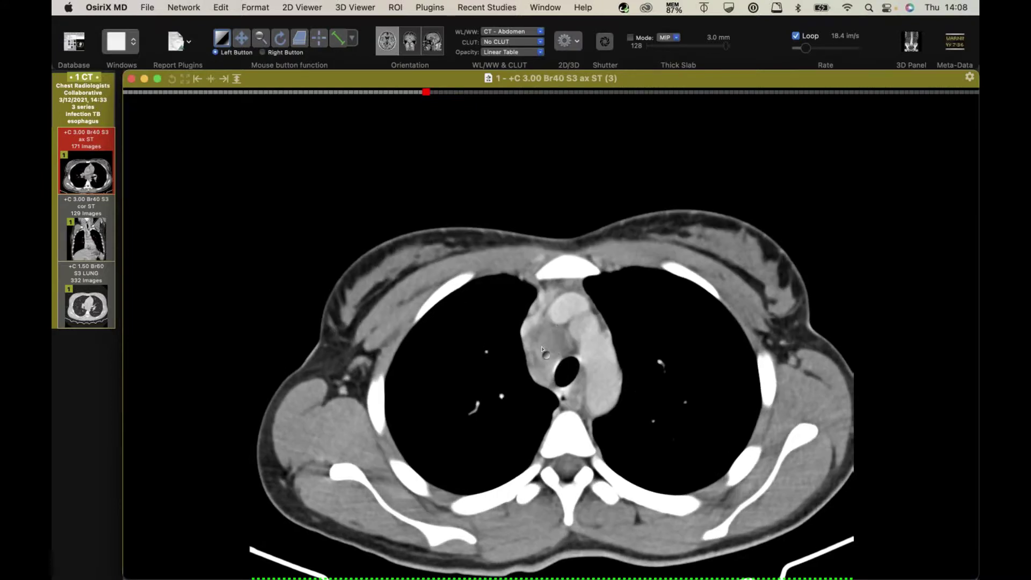
{"action": "scroll", "coordinate": [570, 360], "scroll_direction": "down", "scroll_amount": 8}
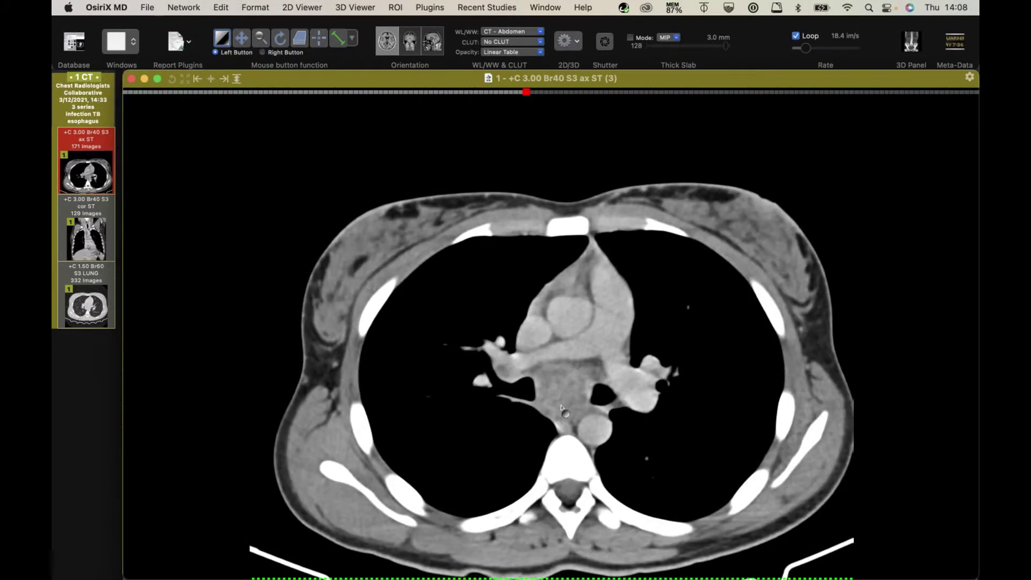
{"action": "scroll", "coordinate": [562, 389], "scroll_direction": "down", "scroll_amount": 9}
{"action": "scroll", "coordinate": [562, 408], "scroll_direction": "up", "scroll_amount": 5}
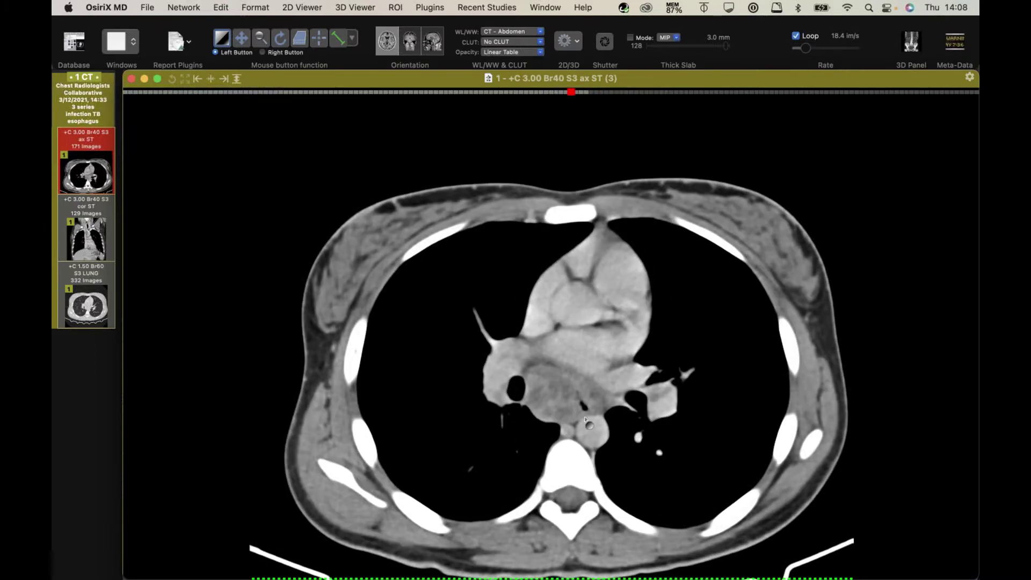
{"action": "scroll", "coordinate": [583, 416], "scroll_direction": "down", "scroll_amount": 4}
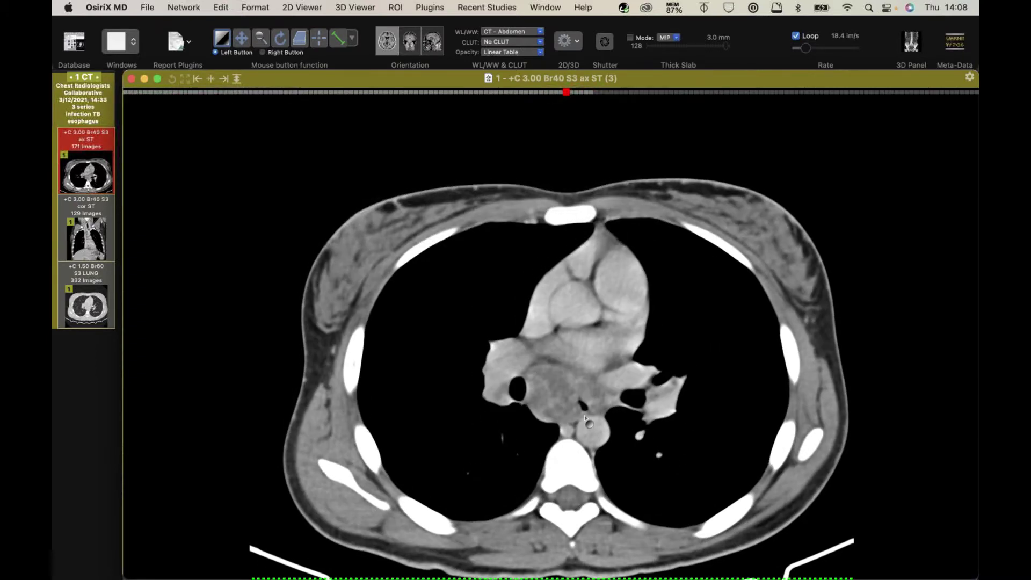
Compare adjacent soft-tissue slices back and forth through the subcarinal mass and the neighboring esophagus
{"action": "scroll", "coordinate": [587, 419], "scroll_direction": "down", "scroll_amount": 7}
{"action": "scroll", "coordinate": [587, 419], "scroll_direction": "up", "scroll_amount": 7}
{"action": "scroll", "coordinate": [586, 419], "scroll_direction": "up", "scroll_amount": 3}
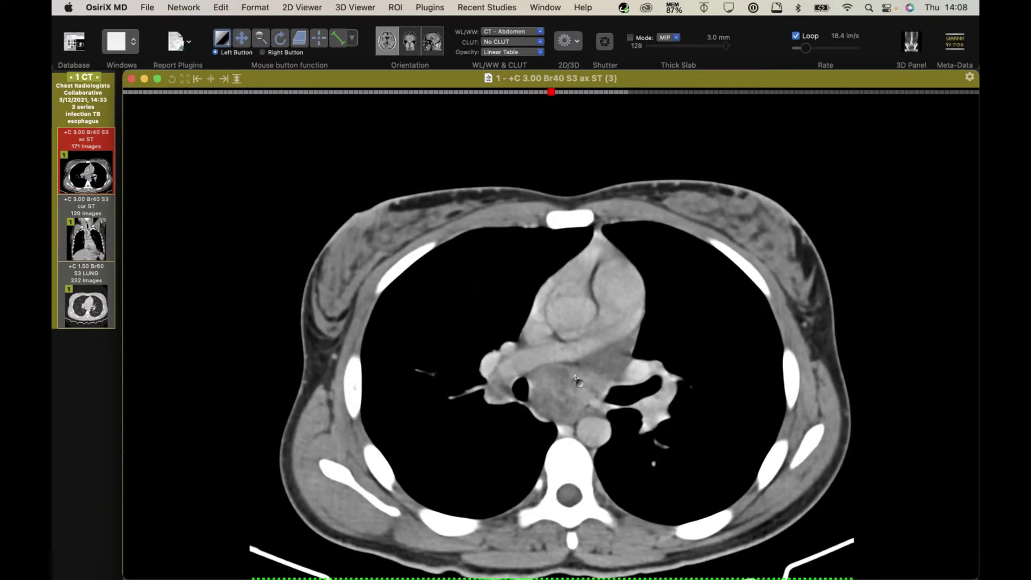
{"action": "scroll", "coordinate": [589, 435], "scroll_direction": "down", "scroll_amount": 5}
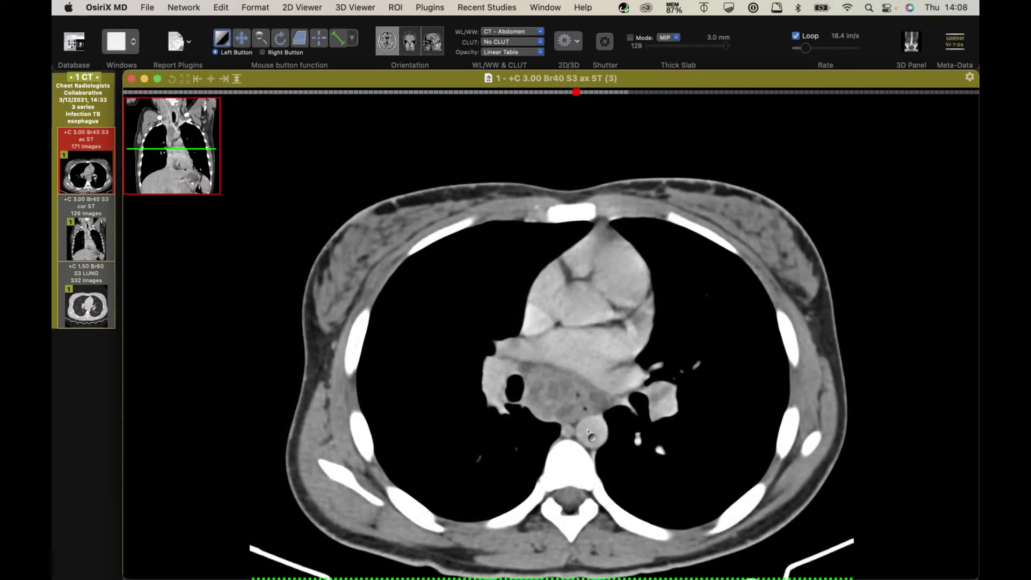
{"action": "scroll", "coordinate": [586, 419], "scroll_direction": "up", "scroll_amount": 4}
{"action": "scroll", "coordinate": [586, 412], "scroll_direction": "down", "scroll_amount": 5}
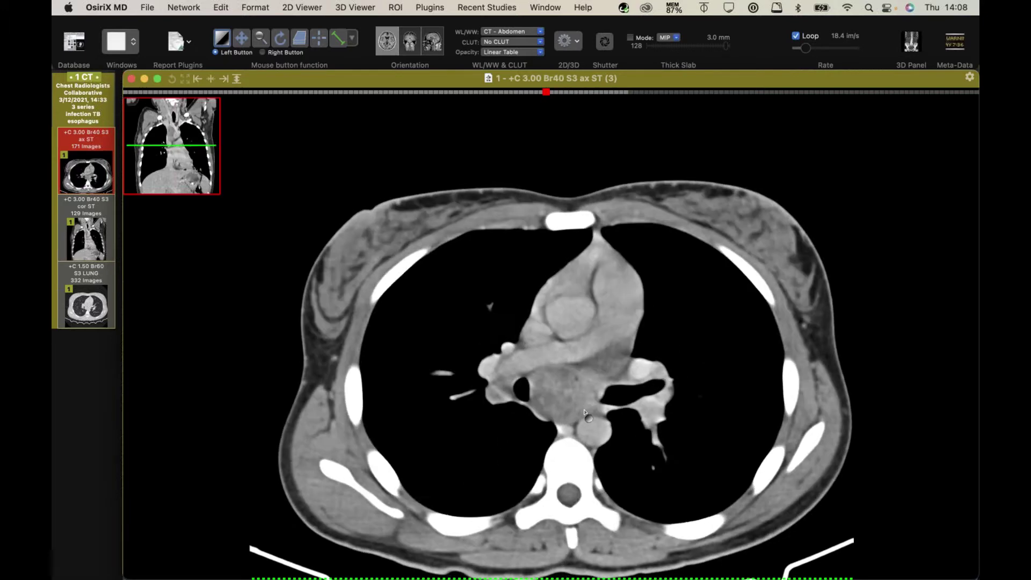
{"action": "scroll", "coordinate": [588, 414], "scroll_direction": "up", "scroll_amount": 5}
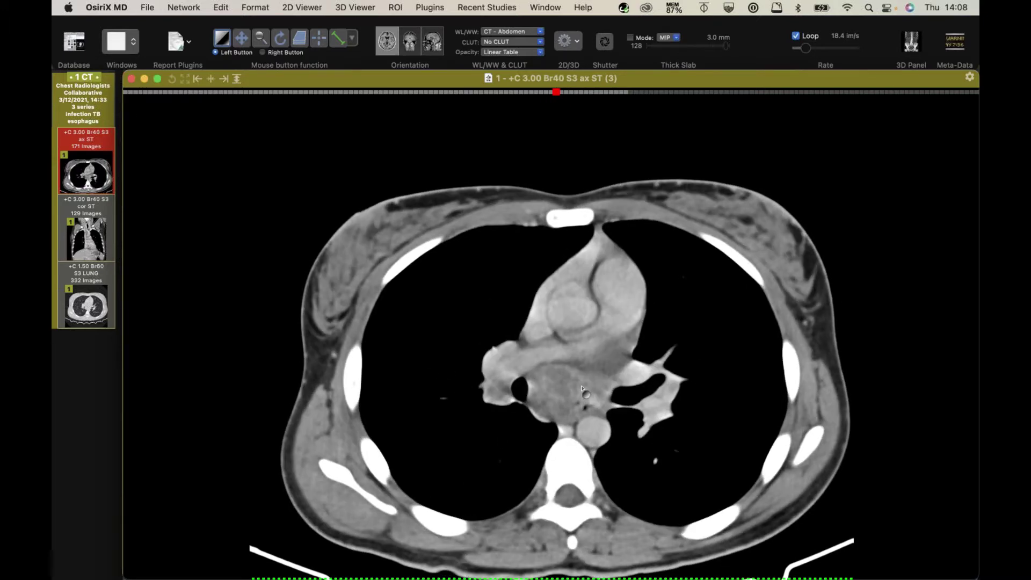
Trace the subcarinal mass from the carina down to the lower heart and return to the slices at the left main bronchus
{"action": "scroll", "coordinate": [583, 388], "scroll_direction": "up", "scroll_amount": 10}
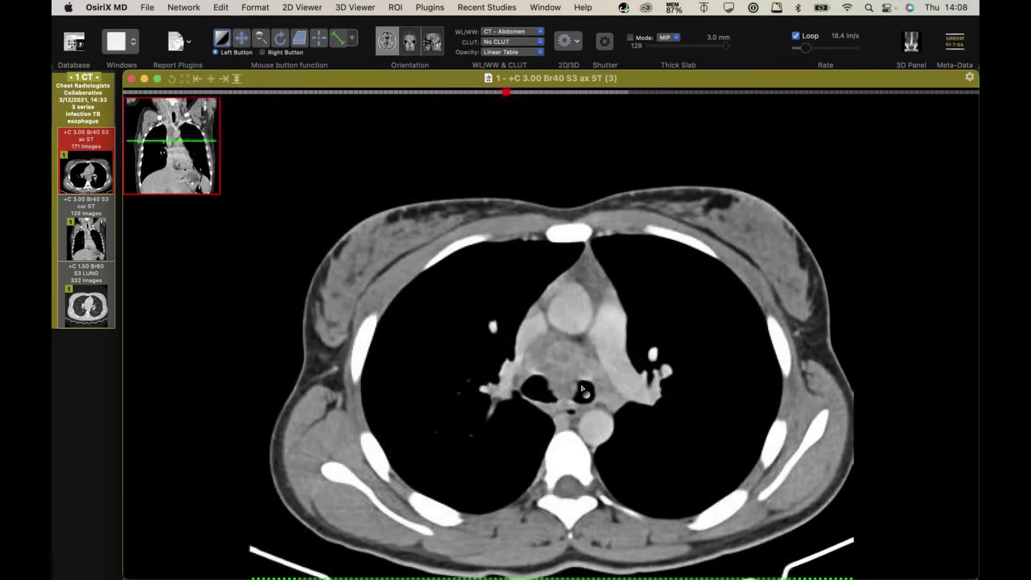
{"action": "scroll", "coordinate": [583, 388], "scroll_direction": "down", "scroll_amount": 7}
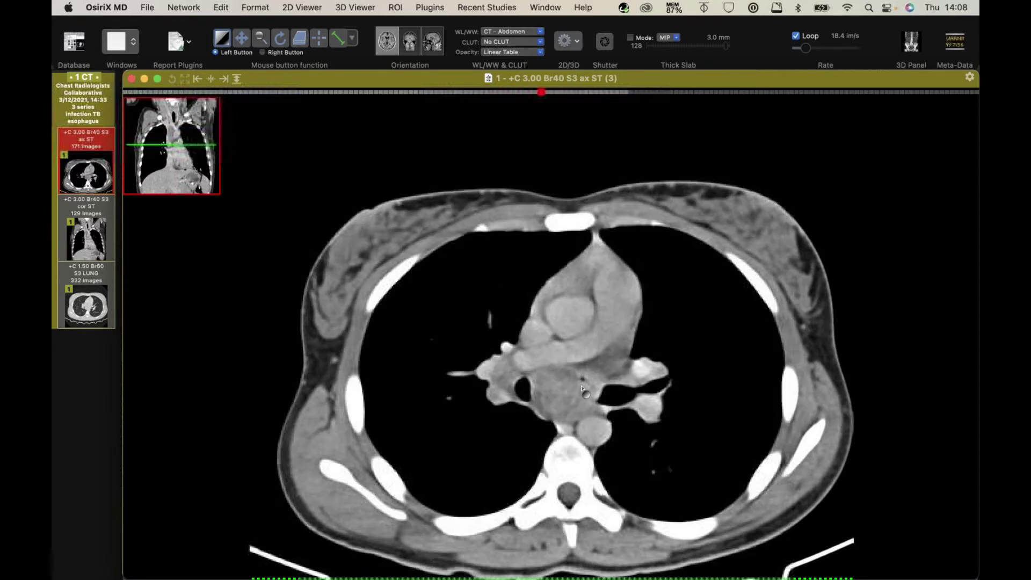
{"action": "scroll", "coordinate": [582, 388], "scroll_direction": "down", "scroll_amount": 9}
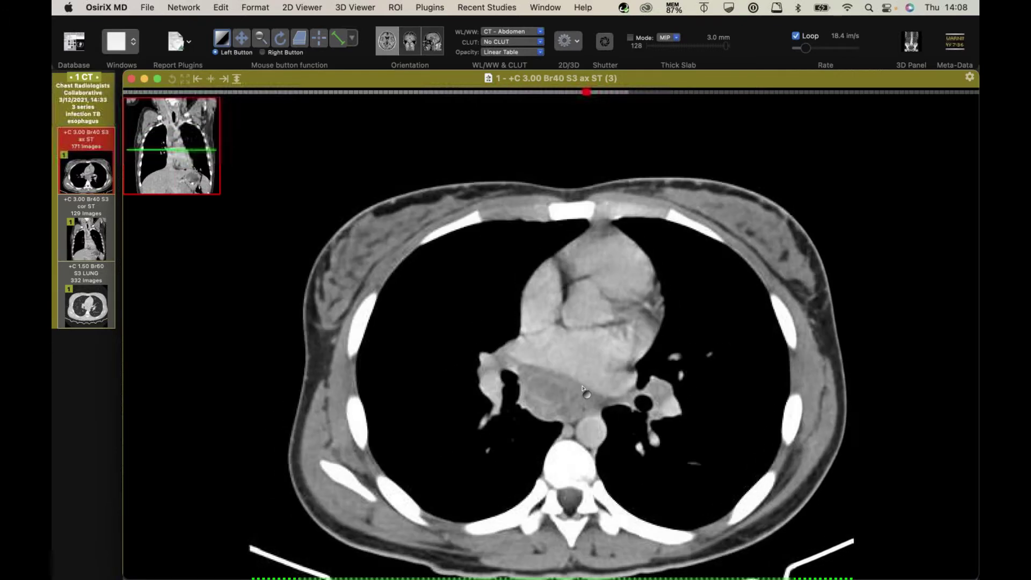
{"action": "scroll", "coordinate": [524, 399], "scroll_direction": "down", "scroll_amount": 14}
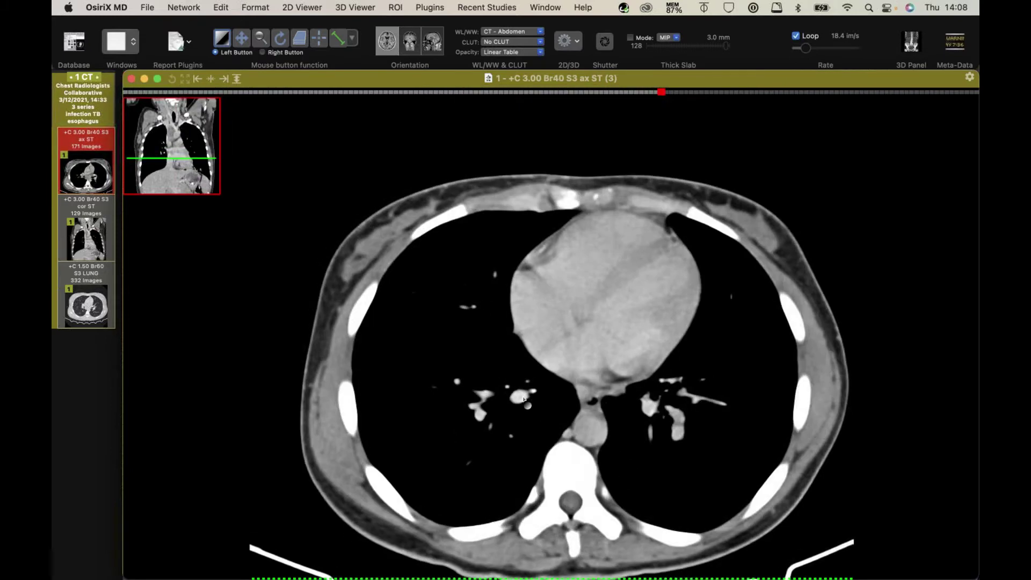
{"action": "scroll", "coordinate": [523, 399], "scroll_direction": "up", "scroll_amount": 20}
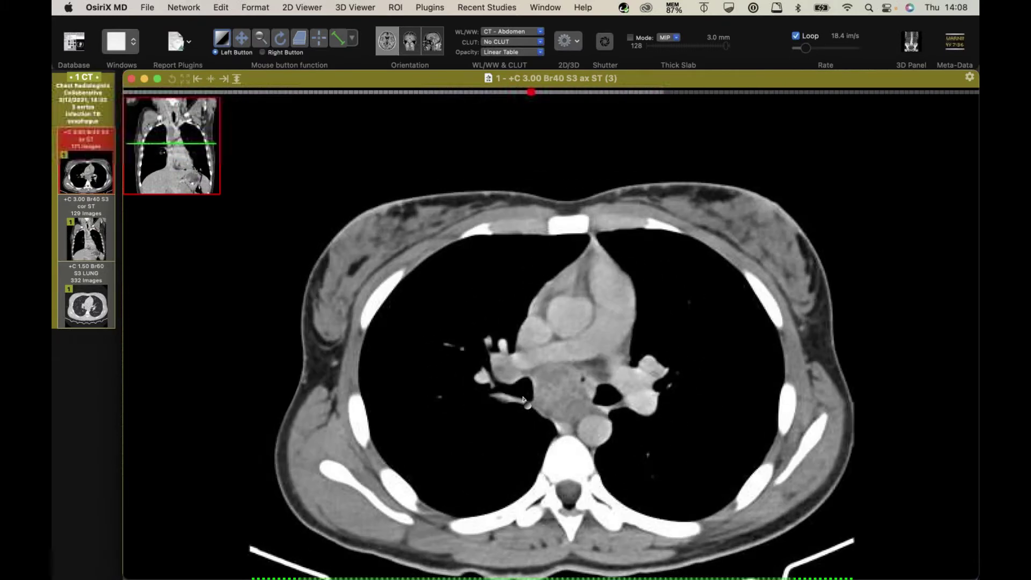
{"action": "scroll", "coordinate": [625, 396], "scroll_direction": "down", "scroll_amount": 1}
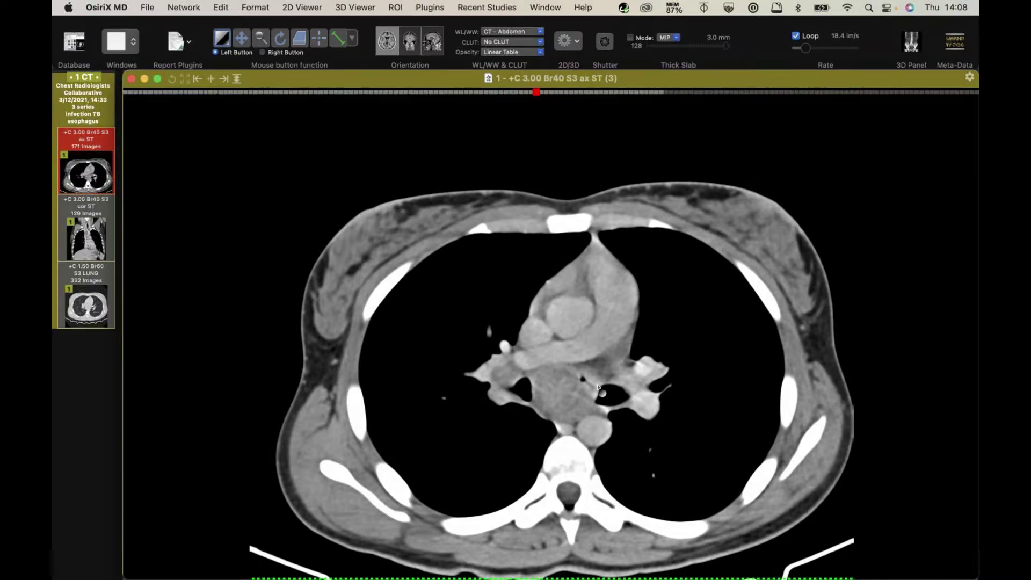
{"action": "scroll", "coordinate": [598, 387], "scroll_direction": "down", "scroll_amount": 9}
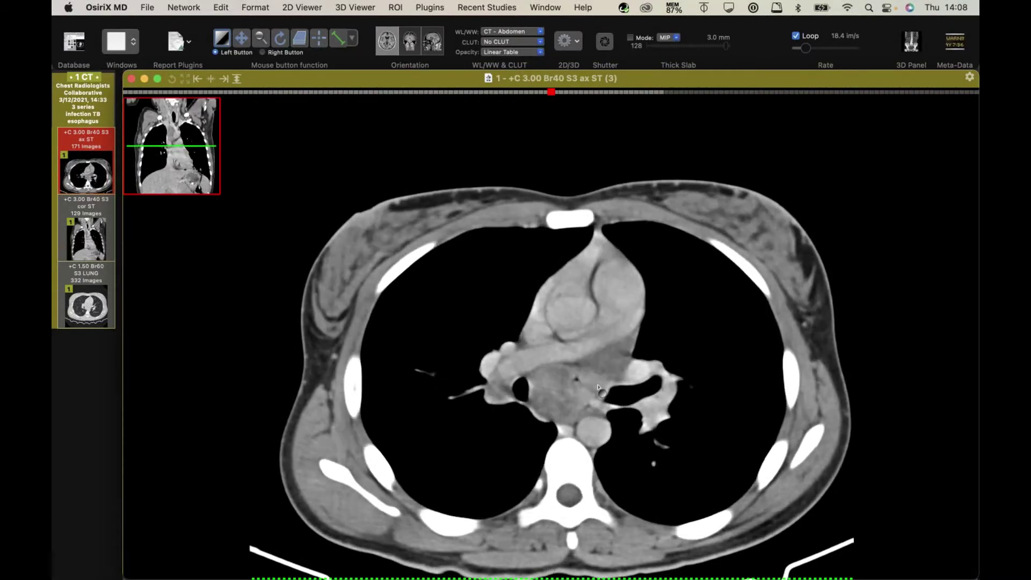
Review the axial soft-tissue slices down through the heart and upper abdomen, and return to the subcarinal level
{"action": "scroll", "coordinate": [598, 387], "scroll_direction": "down", "scroll_amount": 20}
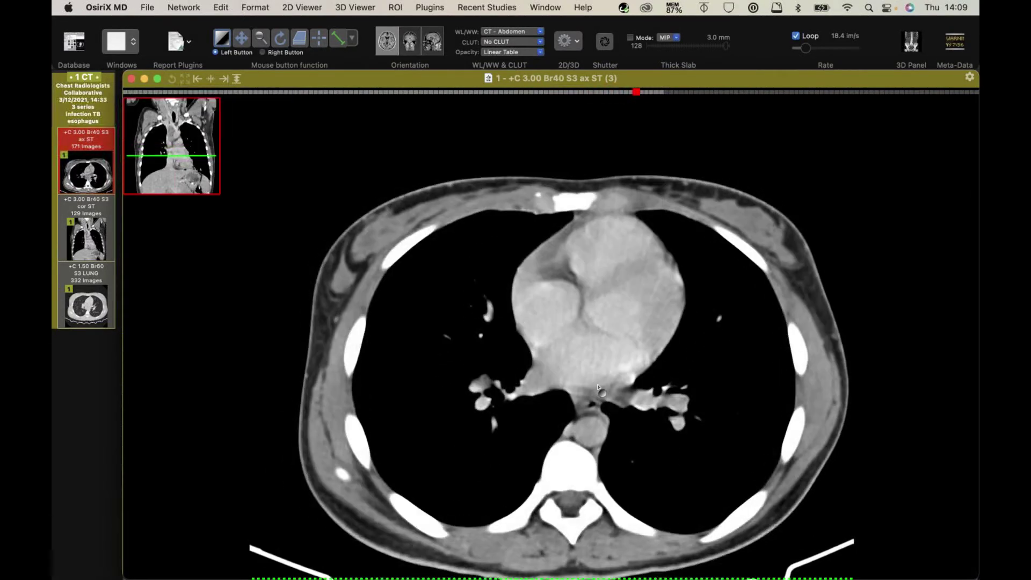
{"action": "scroll", "coordinate": [597, 386], "scroll_direction": "down", "scroll_amount": 17}
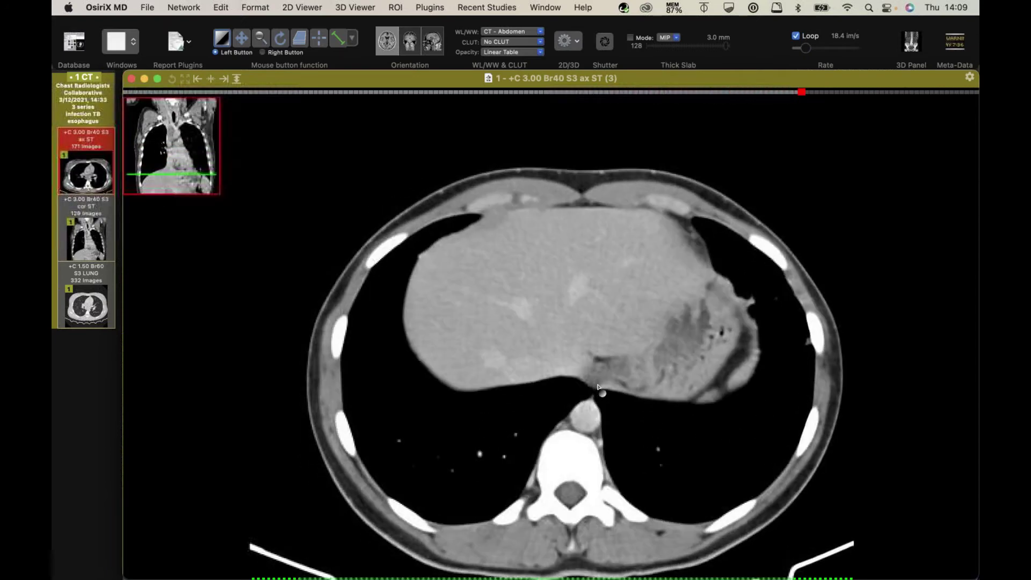
{"action": "scroll", "coordinate": [598, 386], "scroll_direction": "down", "scroll_amount": 17}
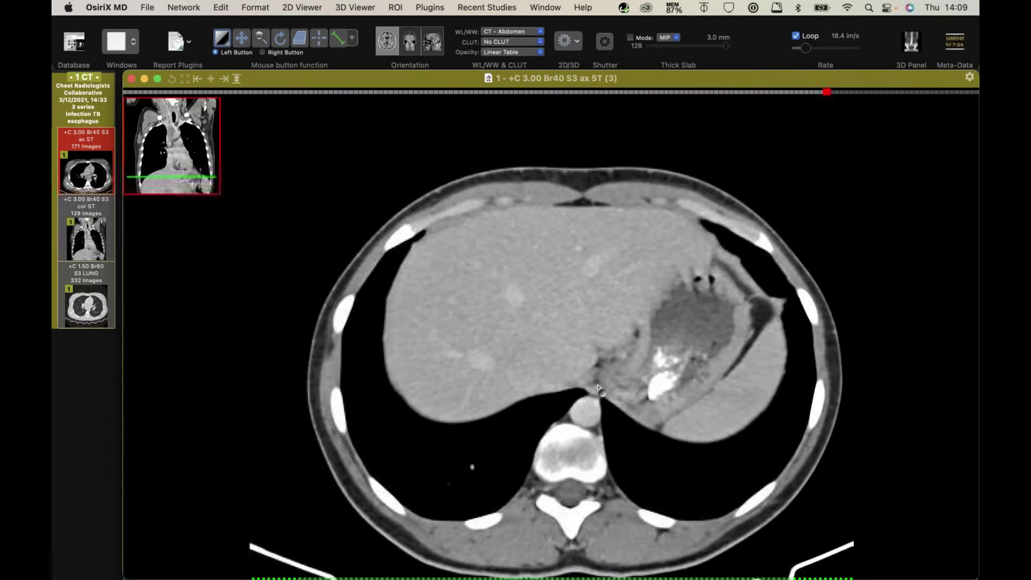
{"action": "scroll", "coordinate": [598, 387], "scroll_direction": "down", "scroll_amount": 2}
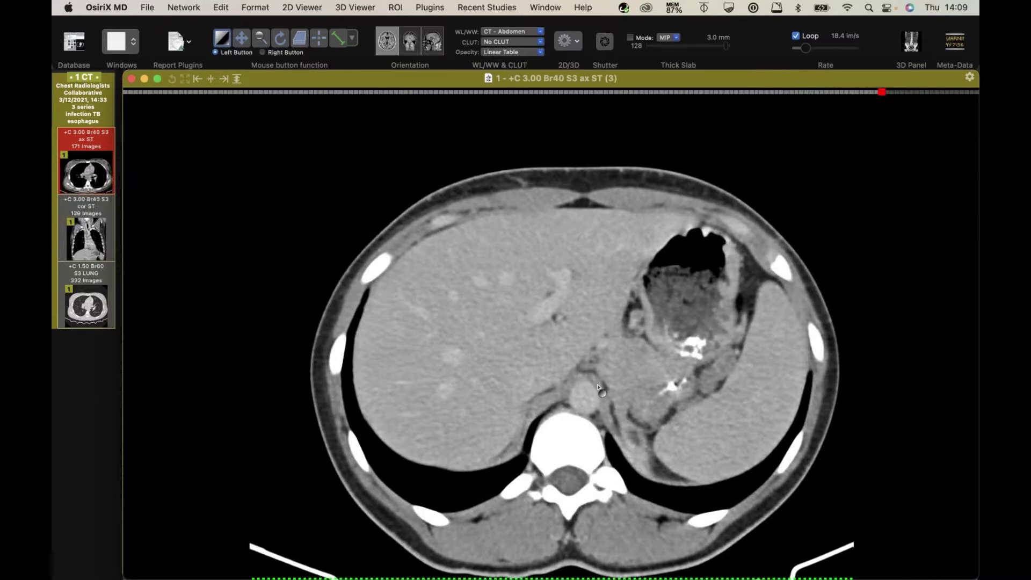
{"action": "scroll", "coordinate": [598, 387], "scroll_direction": "up", "scroll_amount": 20}
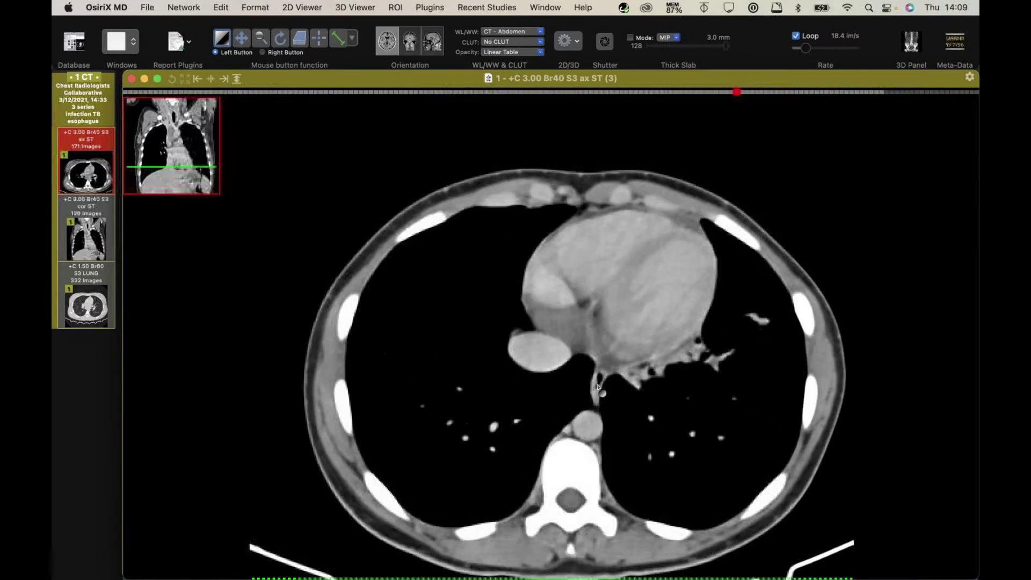
{"action": "scroll", "coordinate": [597, 387], "scroll_direction": "up", "scroll_amount": 20}
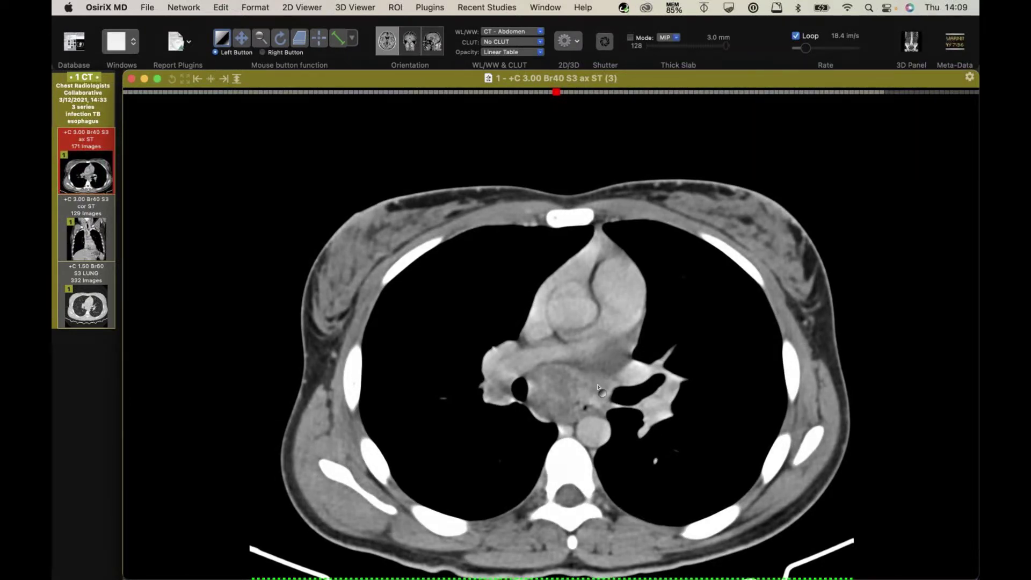
{"action": "key", "text": "XF86AudioRaiseVolume"}
{"action": "key", "text": "XF86AudioRaiseVolume"}
{"action": "key", "text": "XF86AudioRaiseVolume"}
{"action": "key", "text": "XF86AudioRaiseVolume"}
{"action": "key", "text": "XF86AudioRaiseVolume"}
Re-examine the mediastinal nodes up to the carina and back down through the subcarinal region beside the esophagus
{"action": "scroll", "coordinate": [597, 386], "scroll_direction": "up", "scroll_amount": 10}
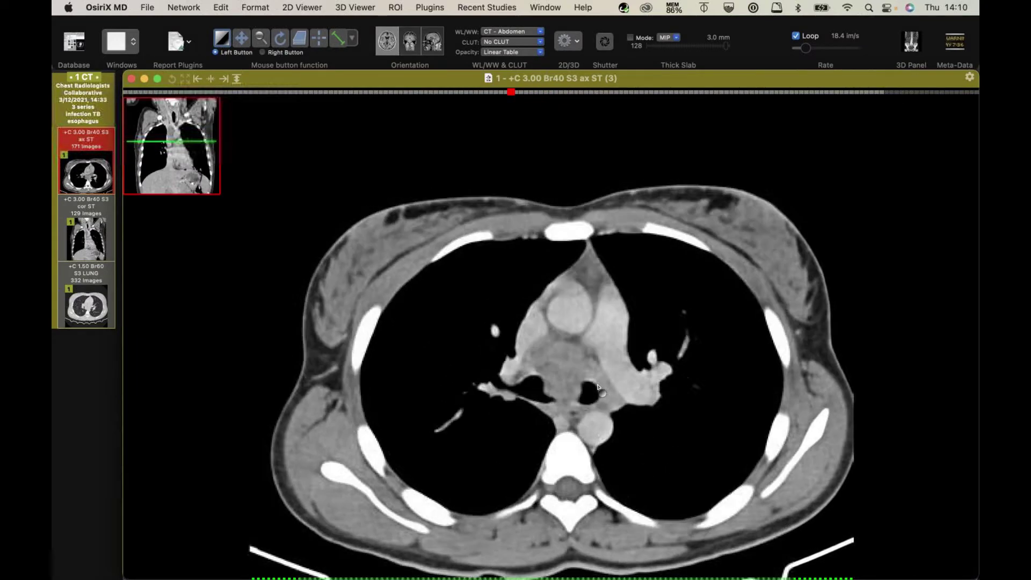
{"action": "scroll", "coordinate": [598, 387], "scroll_direction": "up", "scroll_amount": 5}
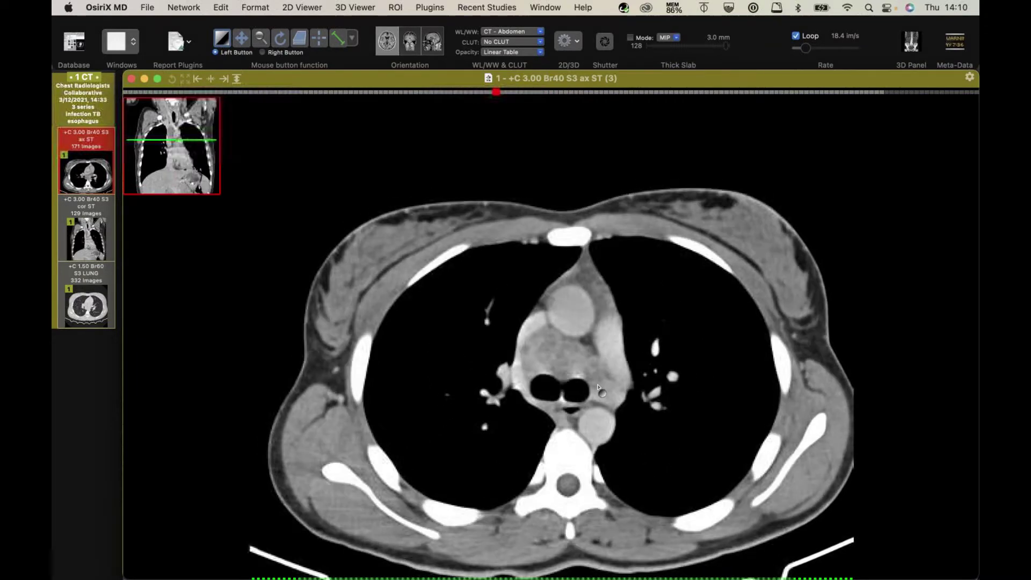
{"action": "scroll", "coordinate": [598, 387], "scroll_direction": "down", "scroll_amount": 5}
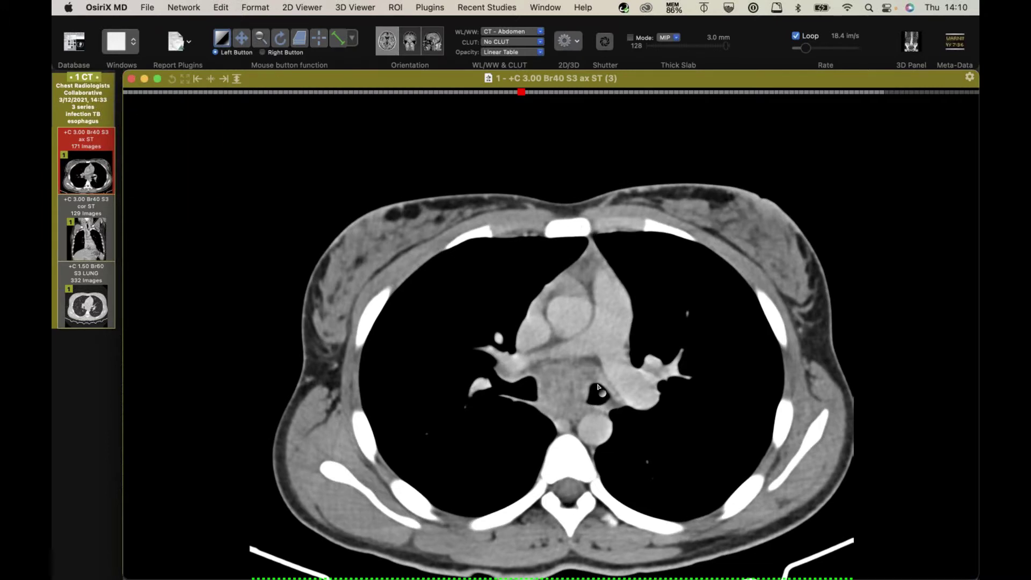
{"action": "scroll", "coordinate": [597, 387], "scroll_direction": "down", "scroll_amount": 4}
{"action": "scroll", "coordinate": [597, 387], "scroll_direction": "down", "scroll_amount": 3}
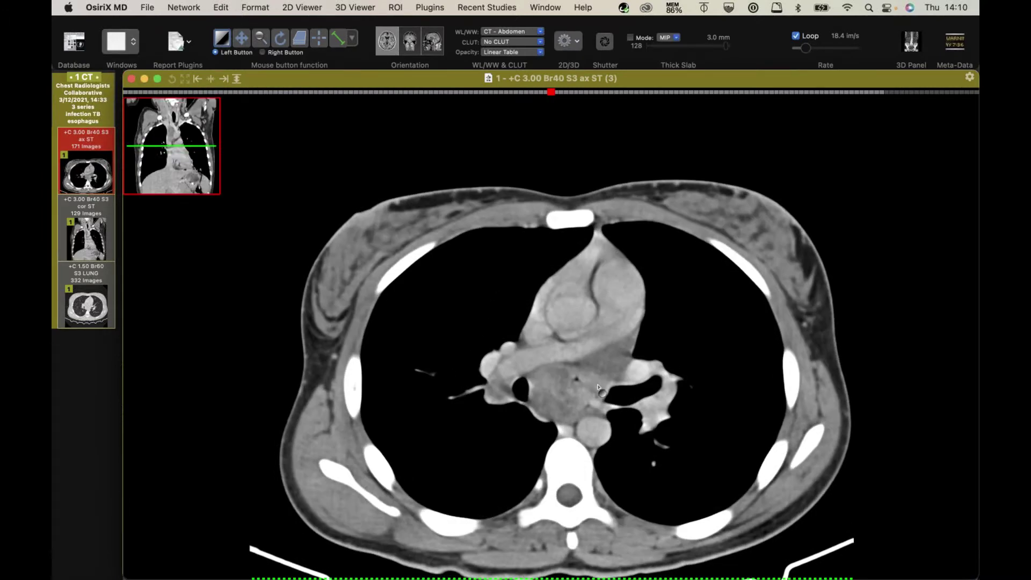
{"action": "scroll", "coordinate": [598, 386], "scroll_direction": "down", "scroll_amount": 2}
{"action": "scroll", "coordinate": [598, 386], "scroll_direction": "down", "scroll_amount": 3}
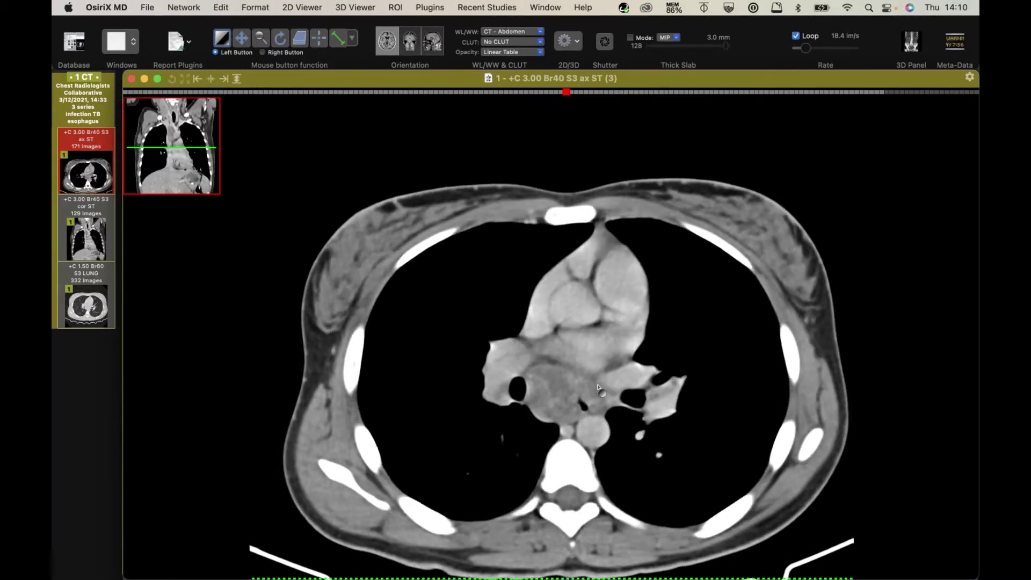
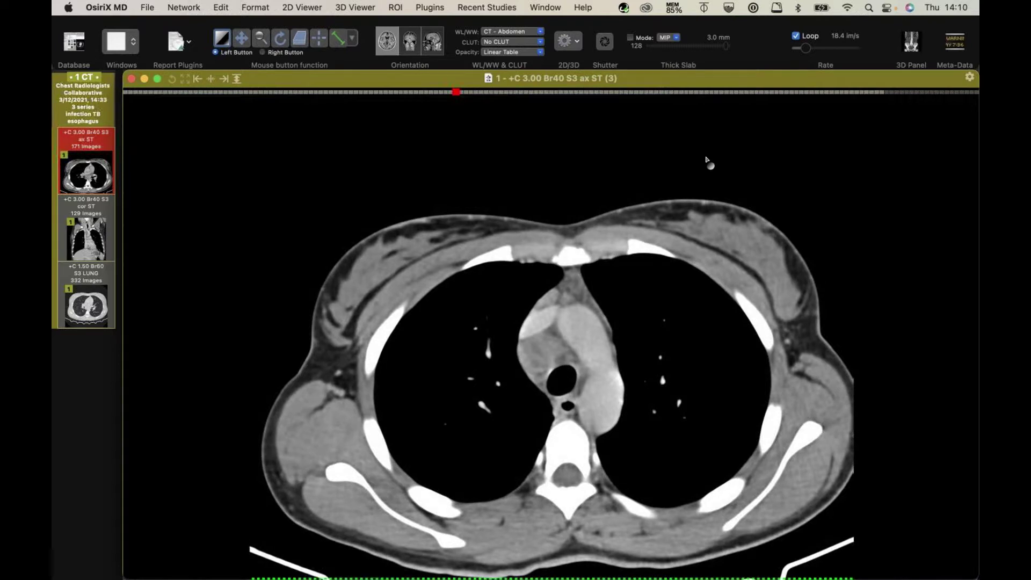
Review the axial soft-tissue slices from the aortic arch down past the carina to the hilar level
{"action": "scroll", "coordinate": [707, 160], "scroll_direction": "down", "scroll_amount": 9}
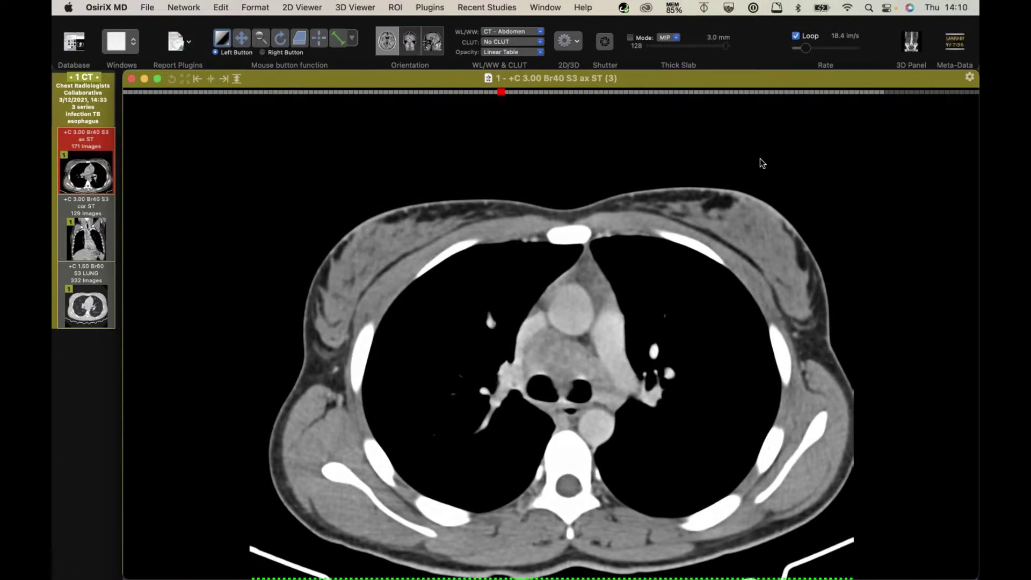
{"action": "scroll", "coordinate": [651, 277], "scroll_direction": "down", "scroll_amount": 3}
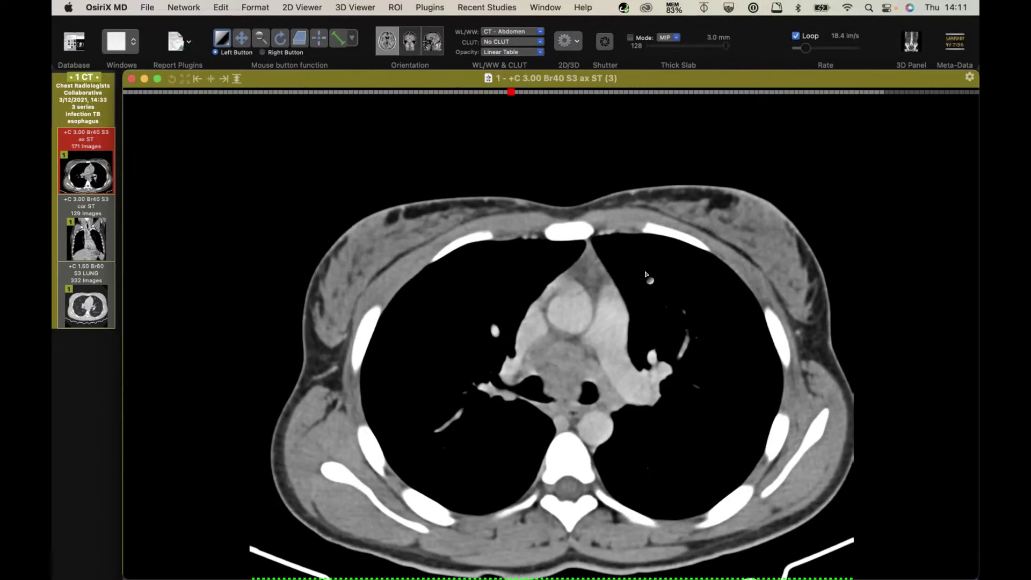
{"action": "scroll", "coordinate": [647, 275], "scroll_direction": "down", "scroll_amount": 3}
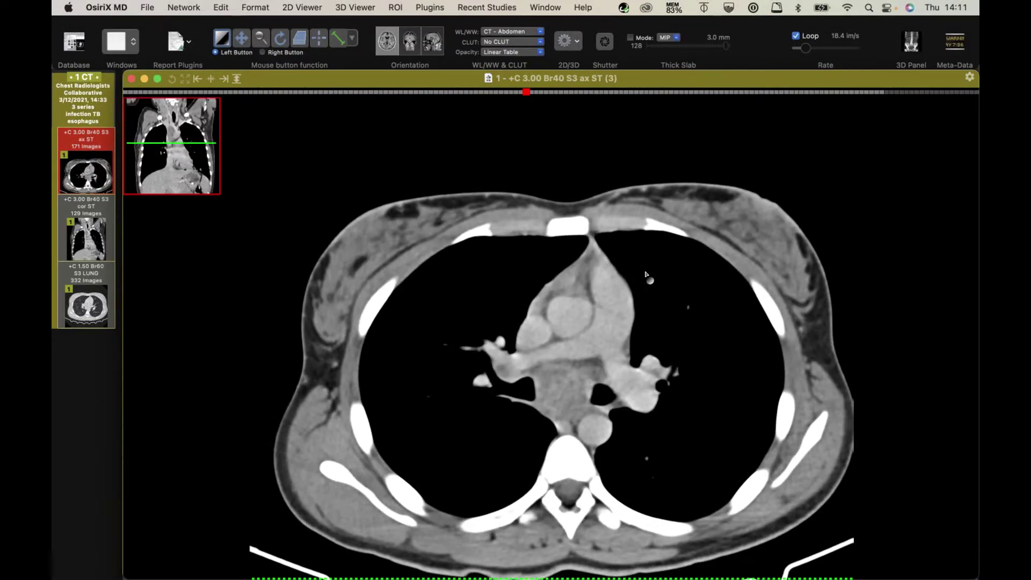
{"action": "scroll", "coordinate": [646, 275], "scroll_direction": "down", "scroll_amount": 6}
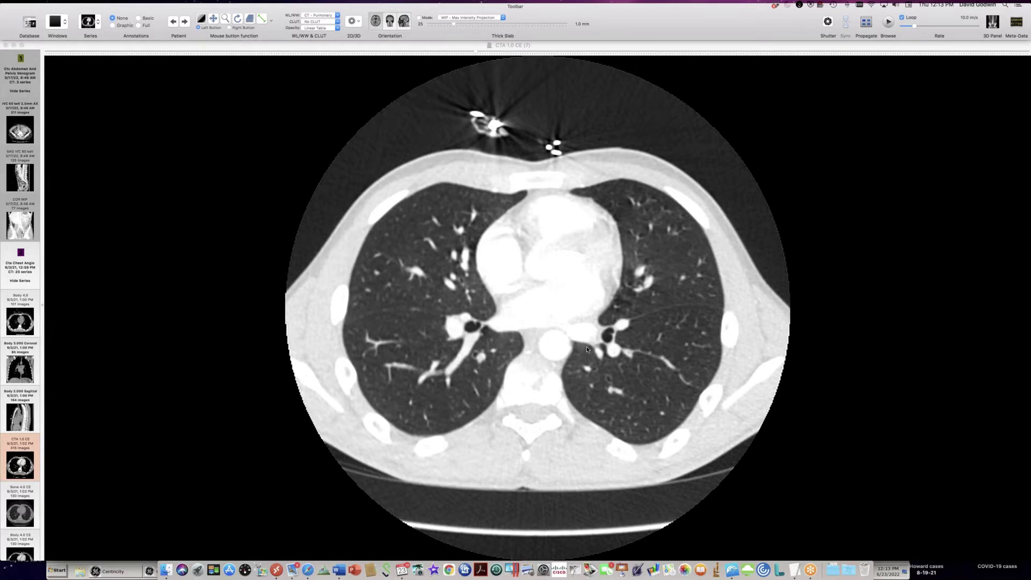
In Horos, switch the CTA 1.0 CE series from the CT - Pulmonary window to a soft-tissue window and review the heart and hila
{"action": "scroll", "coordinate": [587, 349], "scroll_direction": "up", "scroll_amount": 5}
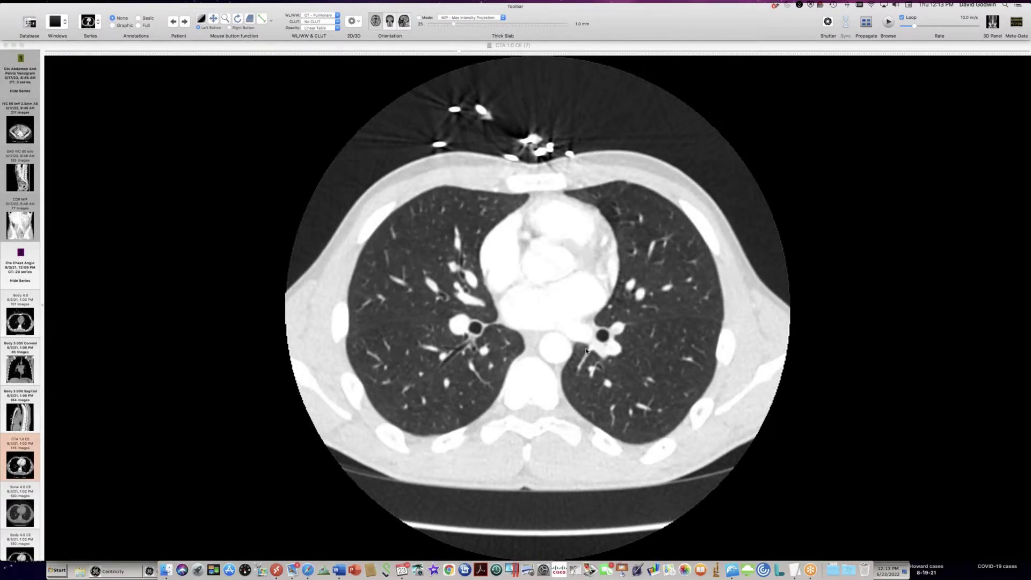
{"action": "left_click", "coordinate": [588, 352]}
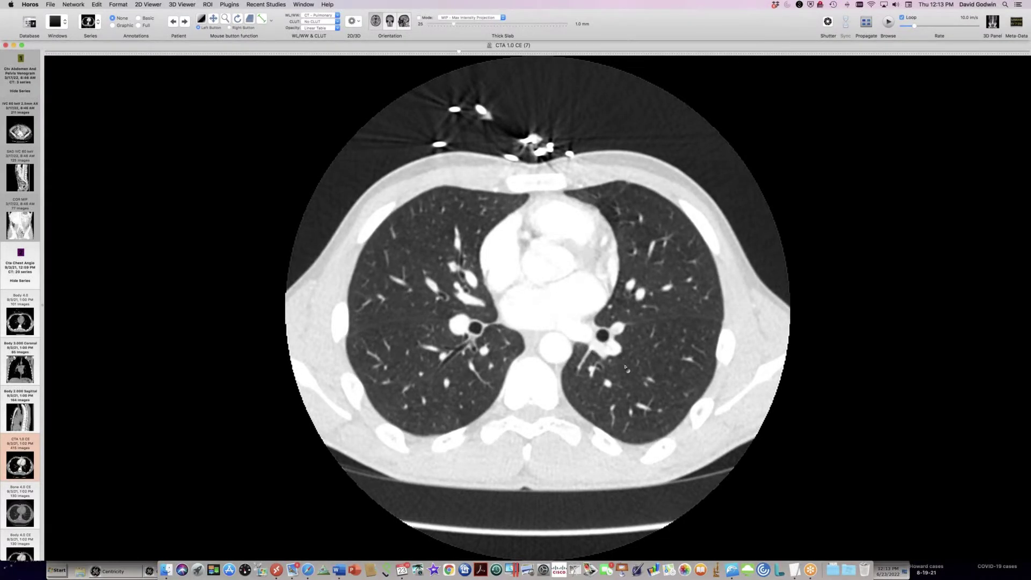
{"action": "scroll", "coordinate": [626, 369], "scroll_direction": "down", "scroll_amount": 10}
{"action": "key", "text": "3"}
{"action": "scroll", "coordinate": [624, 371], "scroll_direction": "up", "scroll_amount": 10}
{"action": "left_click_drag", "start_coordinate": [623, 374], "coordinate": [616, 382]}
{"action": "scroll", "coordinate": [616, 382], "scroll_direction": "down", "scroll_amount": 5}
{"action": "scroll", "coordinate": [620, 461], "scroll_direction": "up", "scroll_amount": 10}
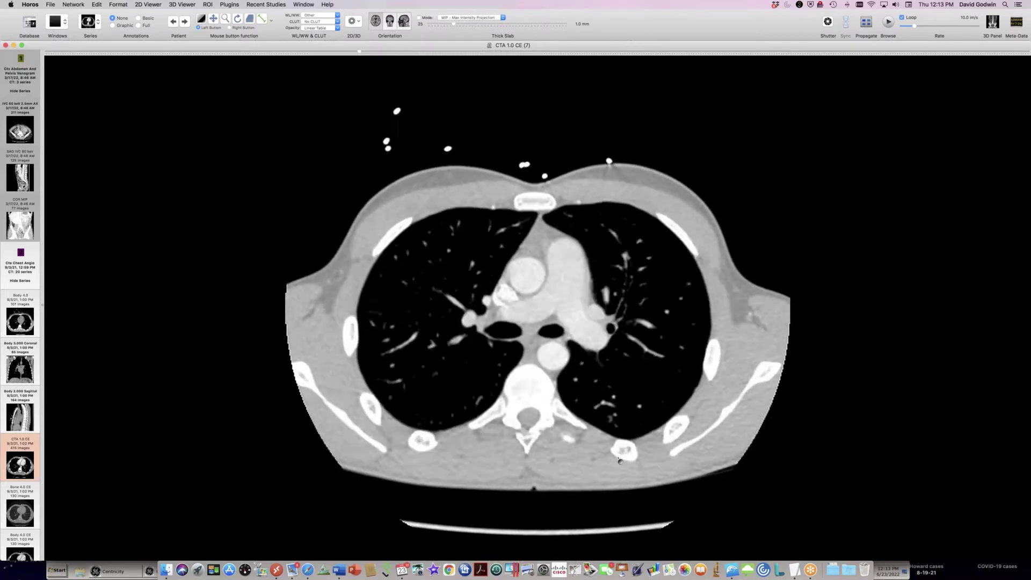
Darken the soft-tissue window of the CTA 1.0 CE series and review the hilar vessels between the pulmonary artery and left atrium
{"action": "scroll", "coordinate": [620, 461], "scroll_direction": "down", "scroll_amount": 8}
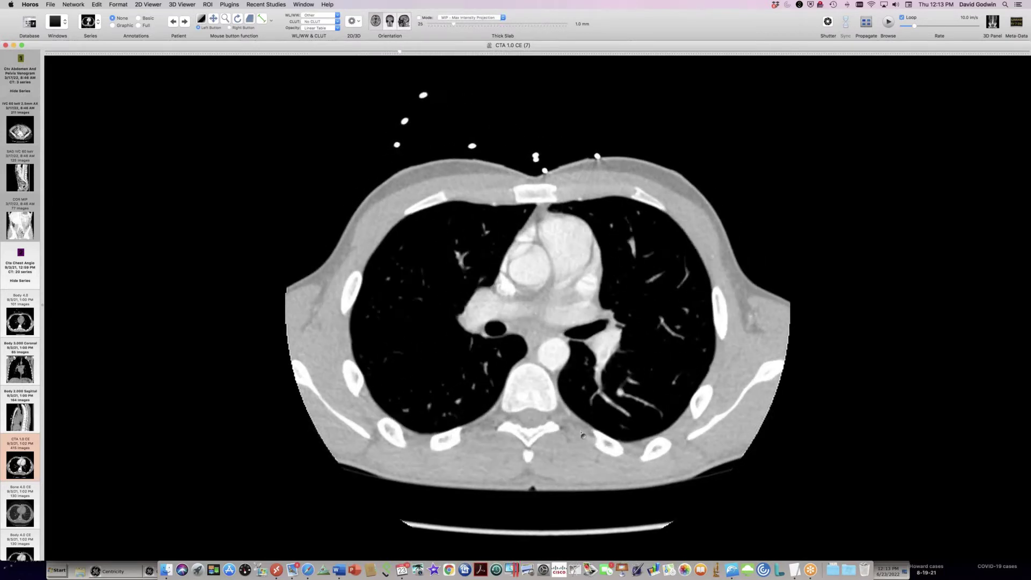
{"action": "scroll", "coordinate": [575, 436], "scroll_direction": "down", "scroll_amount": 2}
{"action": "left_click_drag", "start_coordinate": [592, 420], "coordinate": [620, 413]}
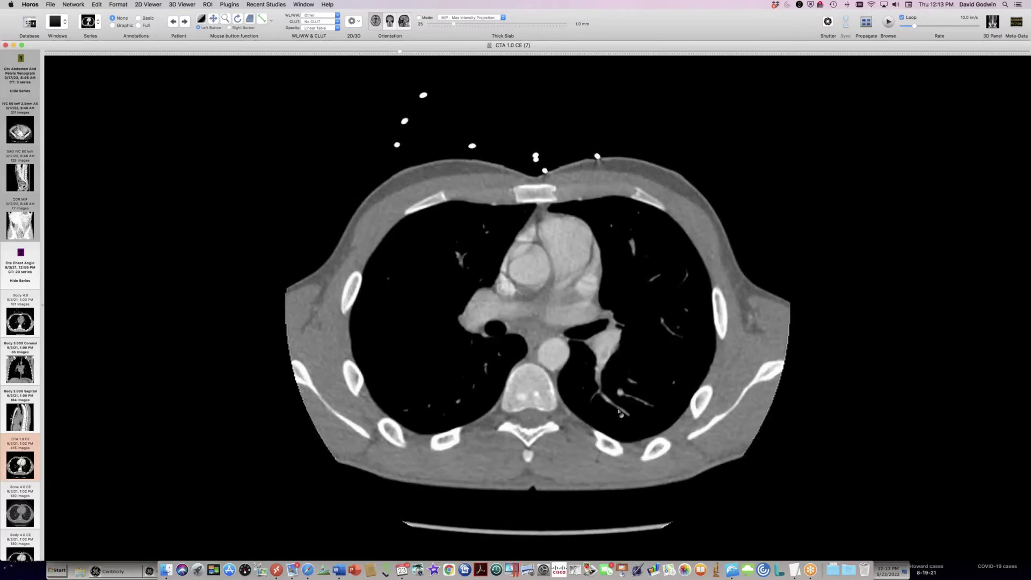
{"action": "scroll", "coordinate": [619, 413], "scroll_direction": "down", "scroll_amount": 10}
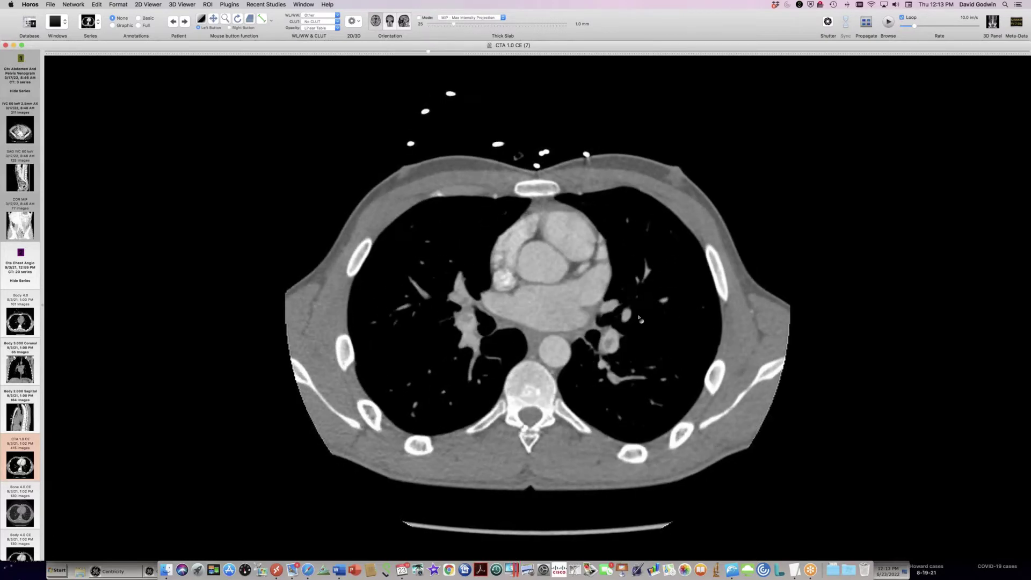
{"action": "scroll", "coordinate": [470, 348], "scroll_direction": "up", "scroll_amount": 10}
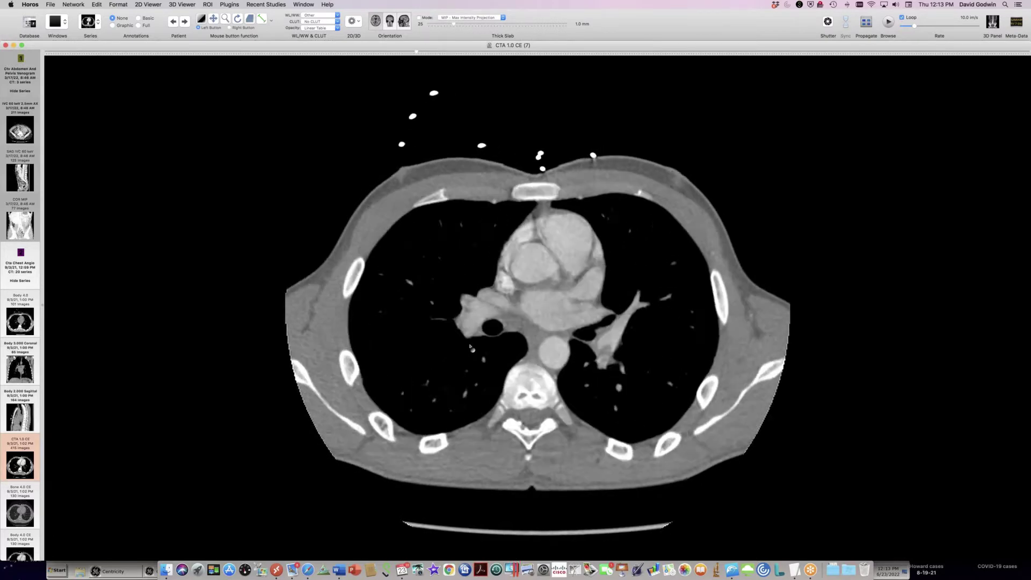
{"action": "scroll", "coordinate": [470, 348], "scroll_direction": "down", "scroll_amount": 5}
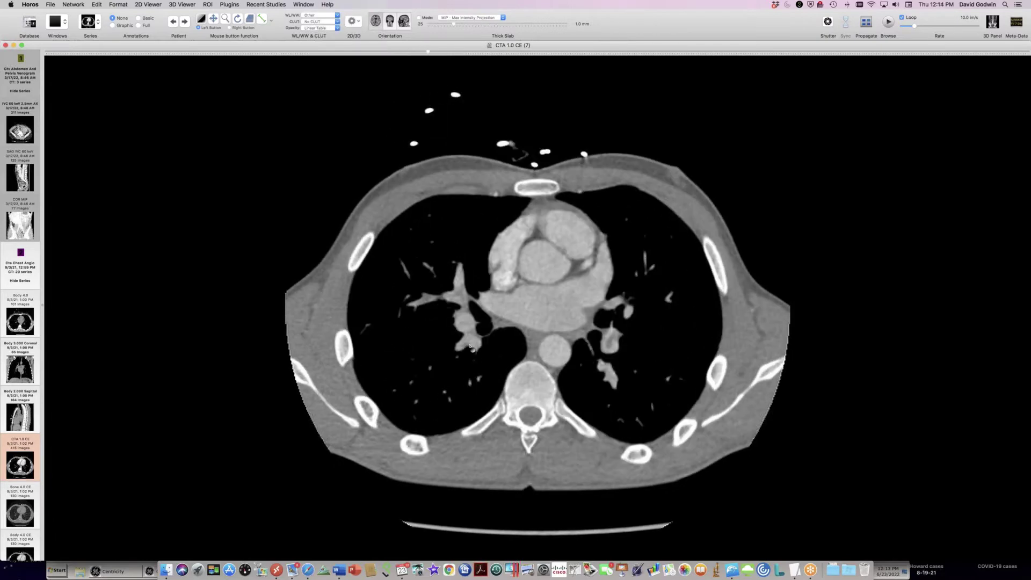
Display the CTA 1.0 CE series in the CT - Pulmonary window and review the lungs from the hila down through the bases
{"action": "key", "text": "5"}
{"action": "scroll", "coordinate": [470, 347], "scroll_direction": "down", "scroll_amount": 20}
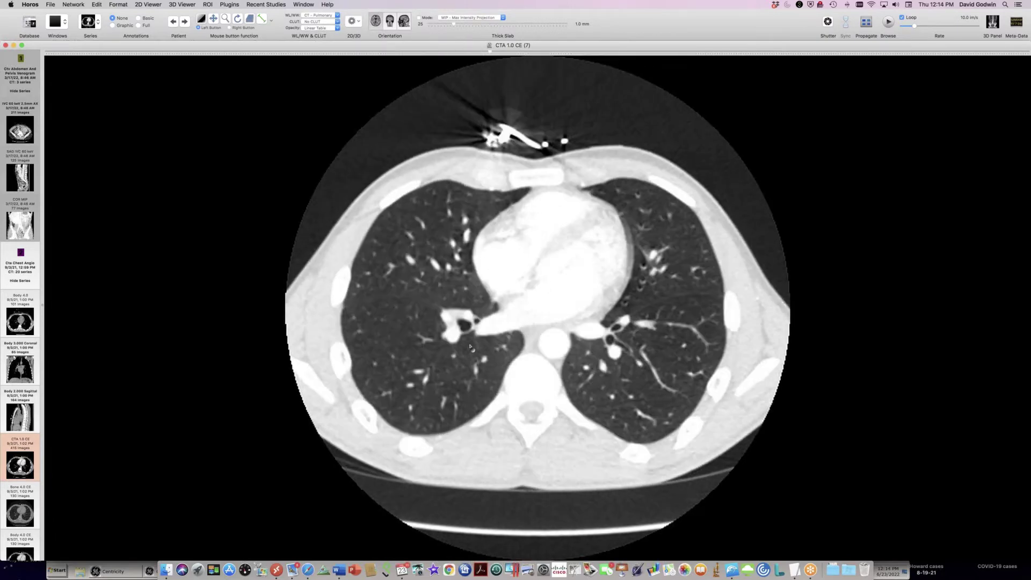
{"action": "scroll", "coordinate": [471, 347], "scroll_direction": "down", "scroll_amount": 15}
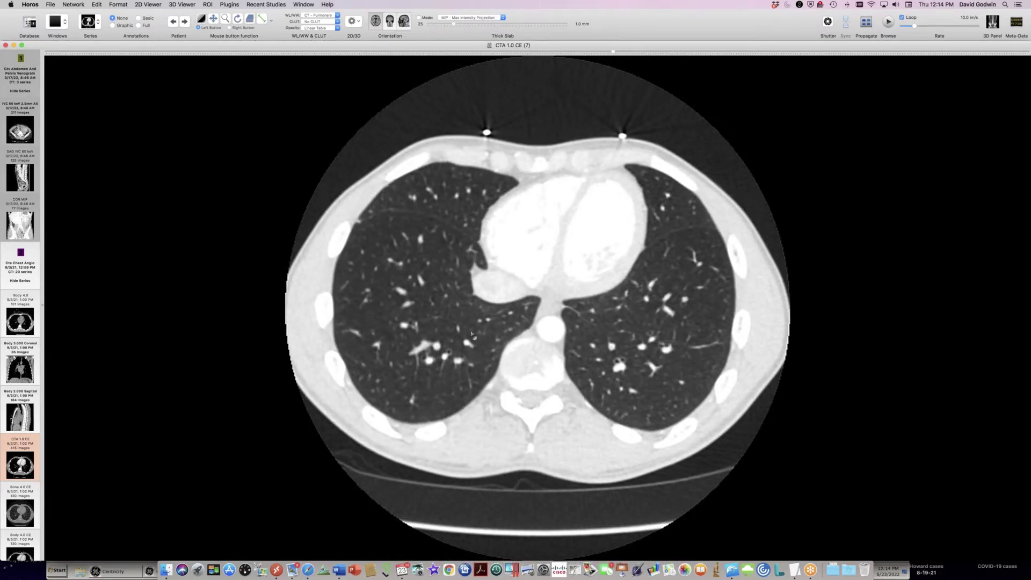
{"action": "scroll", "coordinate": [473, 335], "scroll_direction": "down", "scroll_amount": 18}
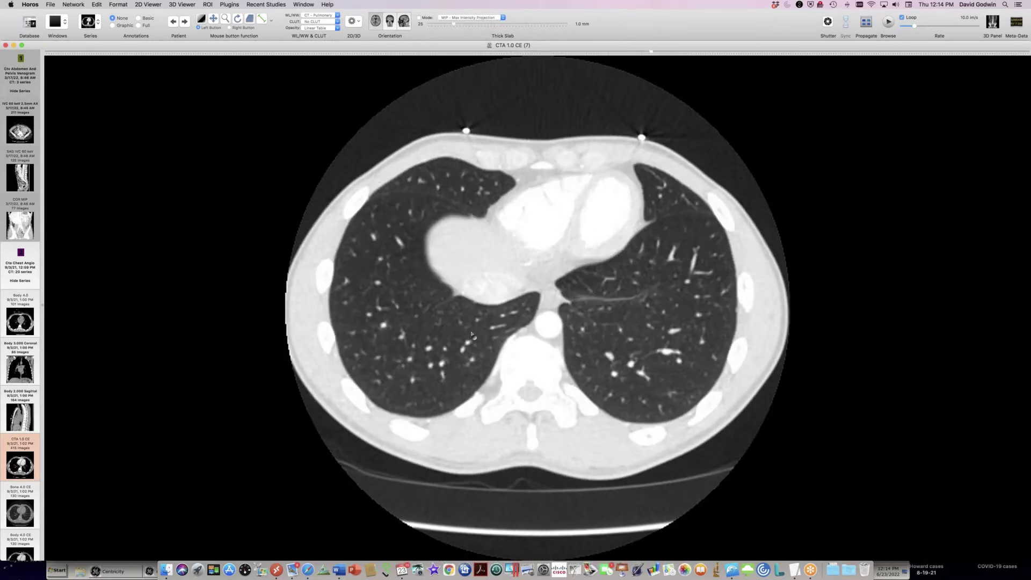
{"action": "scroll", "coordinate": [474, 382], "scroll_direction": "down", "scroll_amount": 20}
{"action": "scroll", "coordinate": [472, 376], "scroll_direction": "up", "scroll_amount": 17}
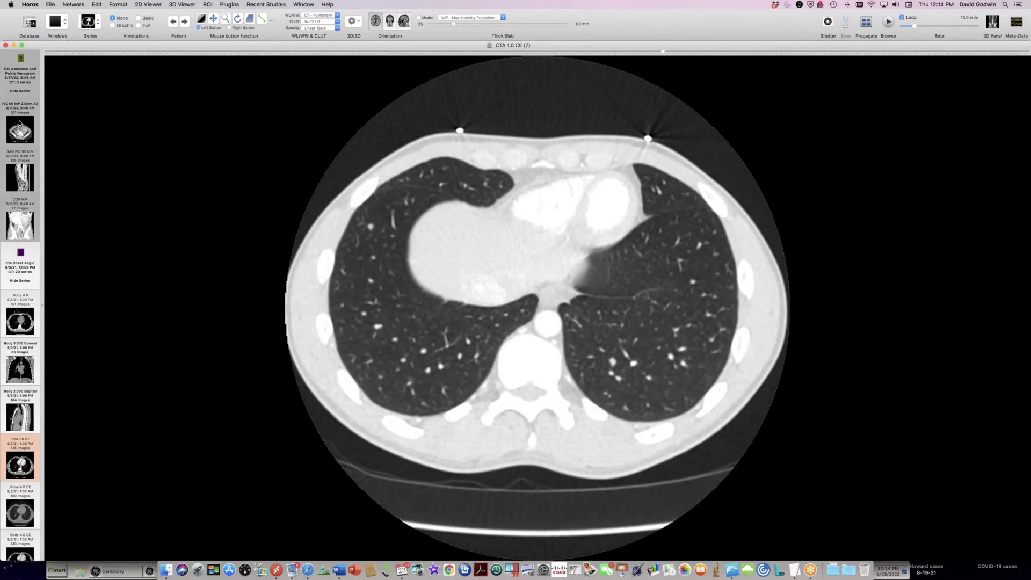
Open the IVC 60 keV 2.5mm AX series of the abdomen and pelvis venogram and review it from the heart down to the kidneys
{"action": "left_click", "coordinate": [19, 124]}
{"action": "scroll", "coordinate": [396, 194], "scroll_direction": "down", "scroll_amount": 3}
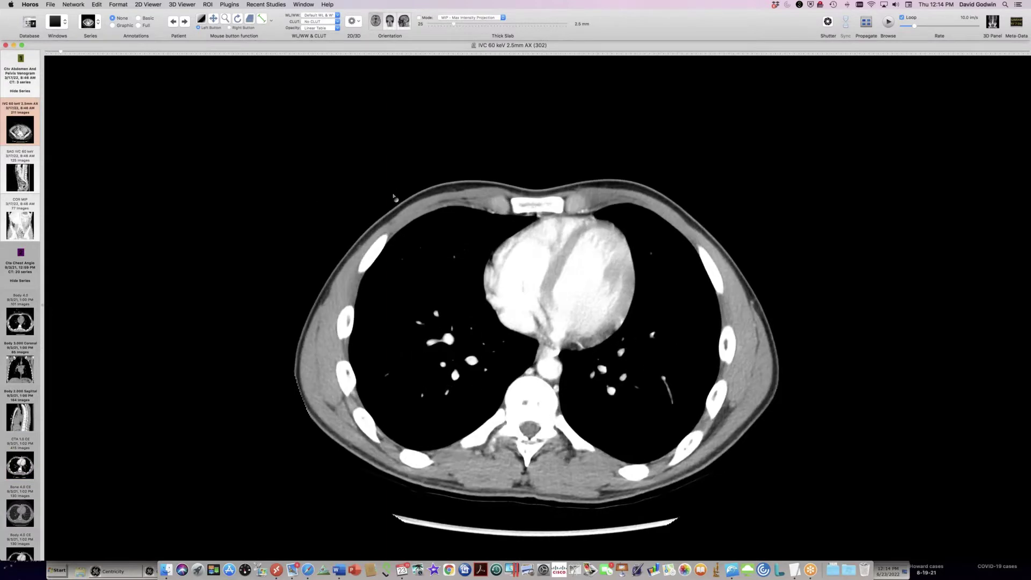
{"action": "scroll", "coordinate": [394, 197], "scroll_direction": "down", "scroll_amount": 10}
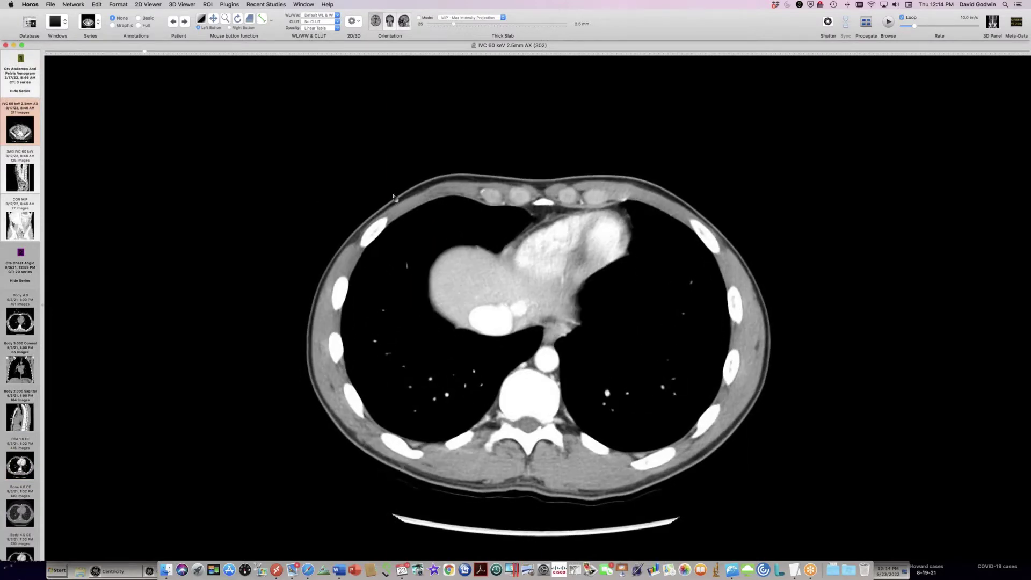
{"action": "scroll", "coordinate": [393, 196], "scroll_direction": "down", "scroll_amount": 12}
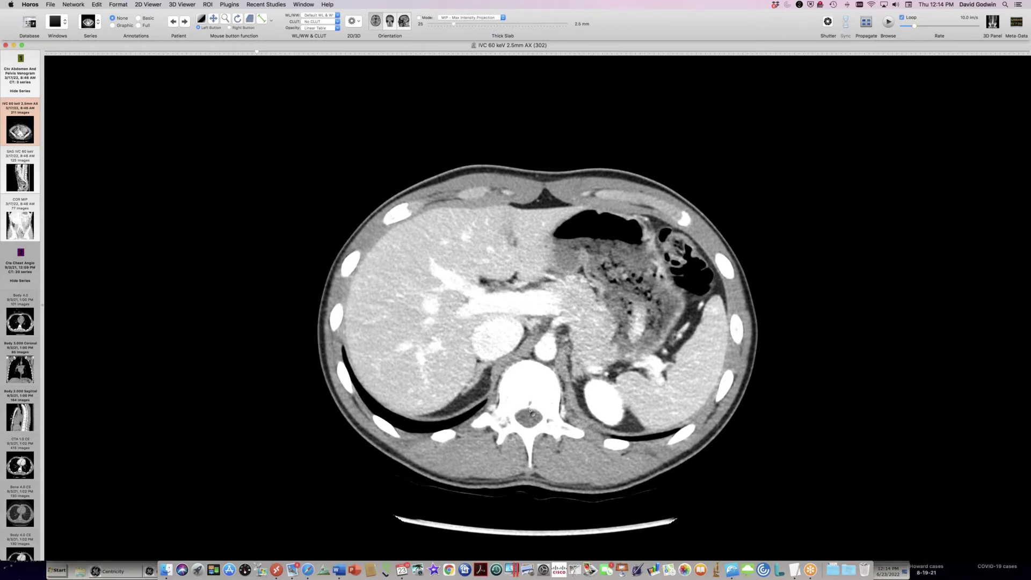
{"action": "scroll", "coordinate": [531, 412], "scroll_direction": "down", "scroll_amount": 5}
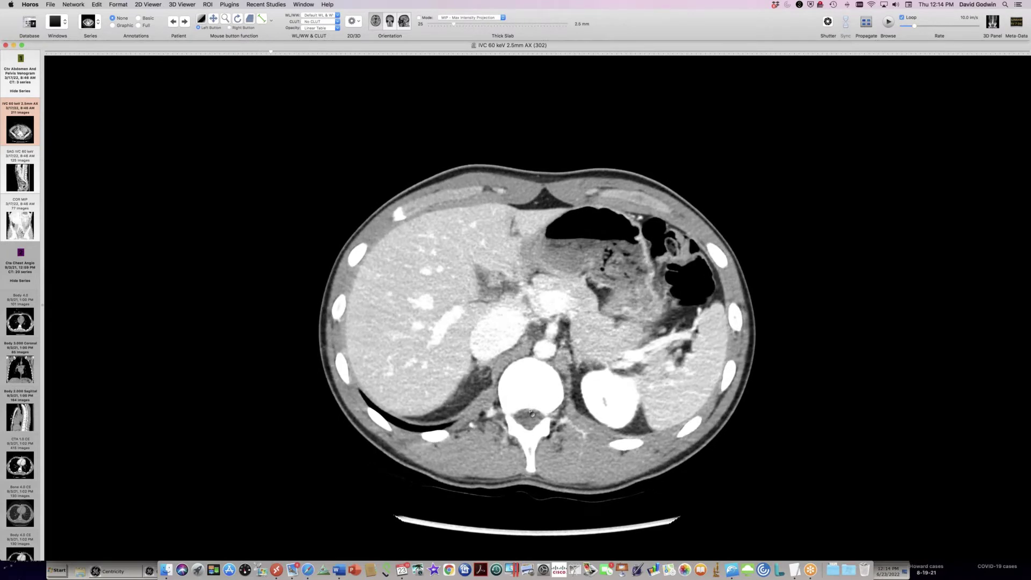
{"action": "scroll", "coordinate": [531, 412], "scroll_direction": "down", "scroll_amount": 8}
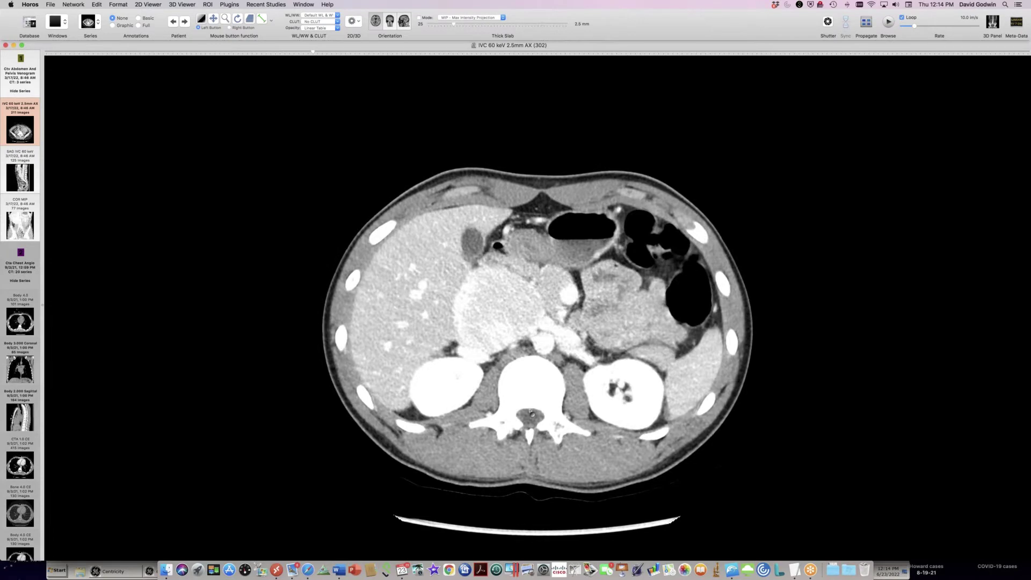
Follow the inferior vena cava on the axial slices from the renal level down to the iliac veins and back up to the kidneys
{"action": "scroll", "coordinate": [531, 397], "scroll_direction": "down", "scroll_amount": 3}
{"action": "scroll", "coordinate": [504, 385], "scroll_direction": "down", "scroll_amount": 3}
{"action": "scroll", "coordinate": [503, 385], "scroll_direction": "down", "scroll_amount": 1}
{"action": "scroll", "coordinate": [504, 385], "scroll_direction": "down", "scroll_amount": 12}
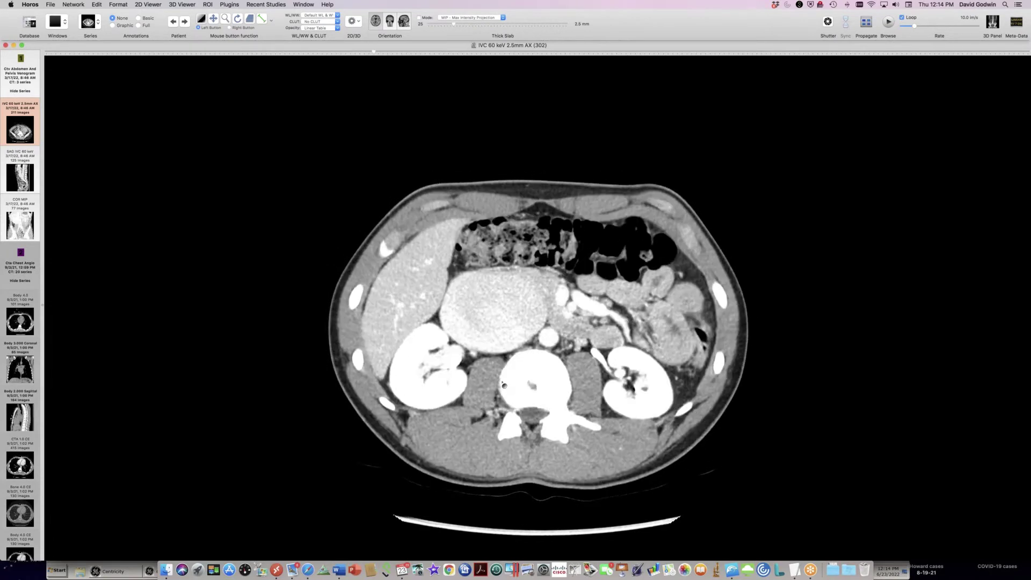
{"action": "scroll", "coordinate": [502, 382], "scroll_direction": "down", "scroll_amount": 7}
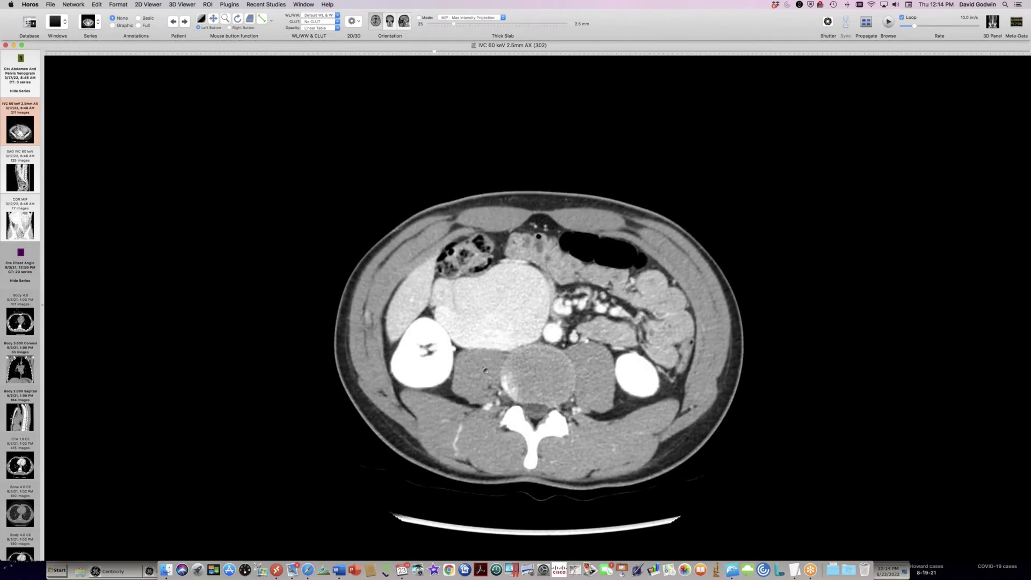
{"action": "scroll", "coordinate": [484, 368], "scroll_direction": "down", "scroll_amount": 10}
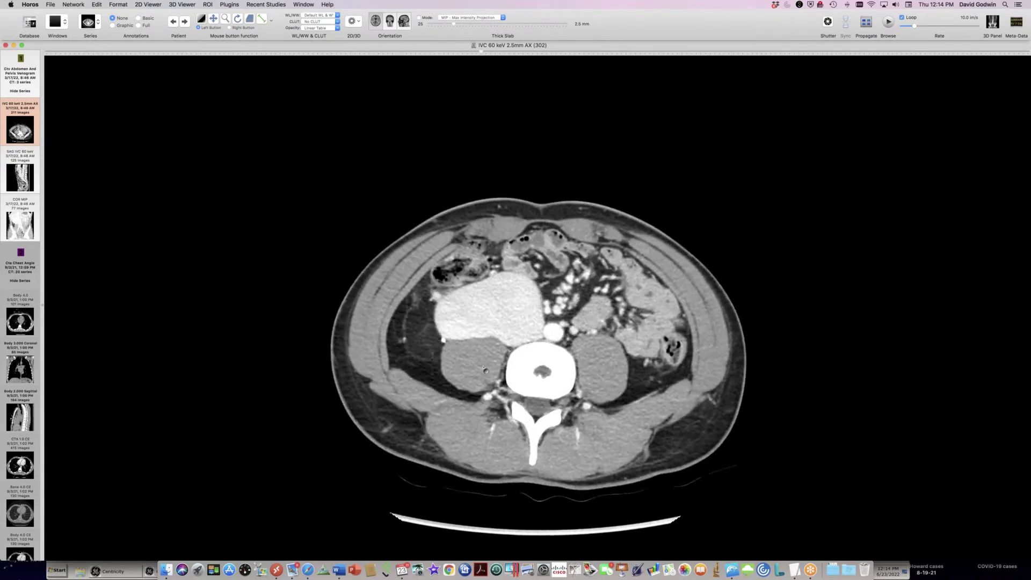
{"action": "scroll", "coordinate": [483, 368], "scroll_direction": "down", "scroll_amount": 20}
{"action": "scroll", "coordinate": [484, 368], "scroll_direction": "down", "scroll_amount": 1}
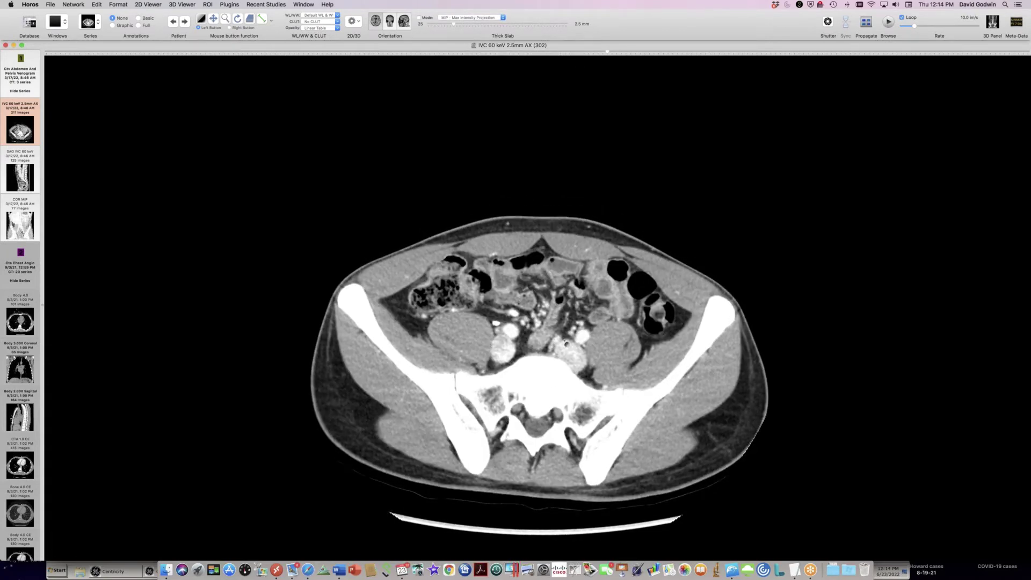
{"action": "scroll", "coordinate": [520, 376], "scroll_direction": "up", "scroll_amount": 16}
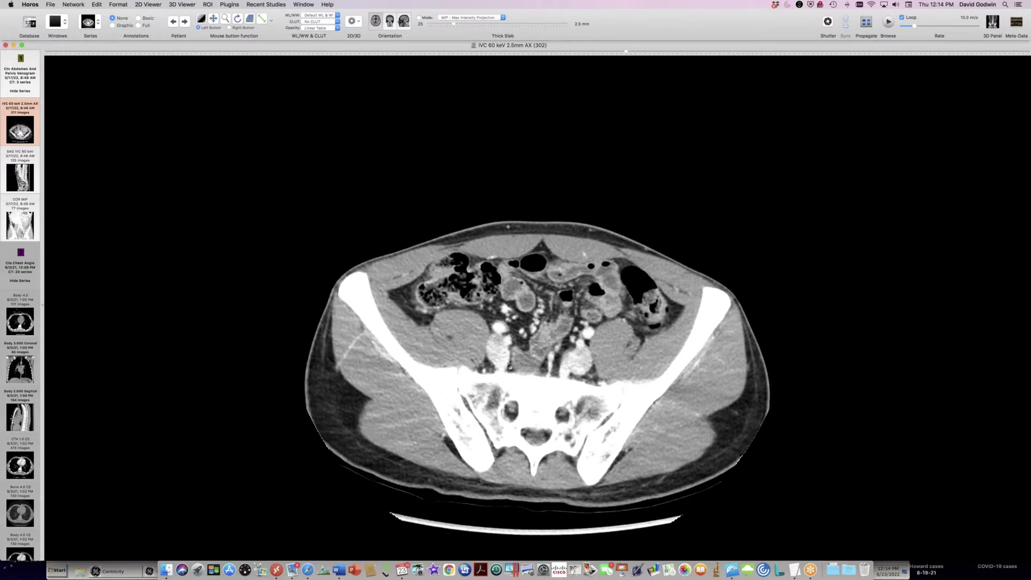
{"action": "scroll", "coordinate": [547, 404], "scroll_direction": "up", "scroll_amount": 20}
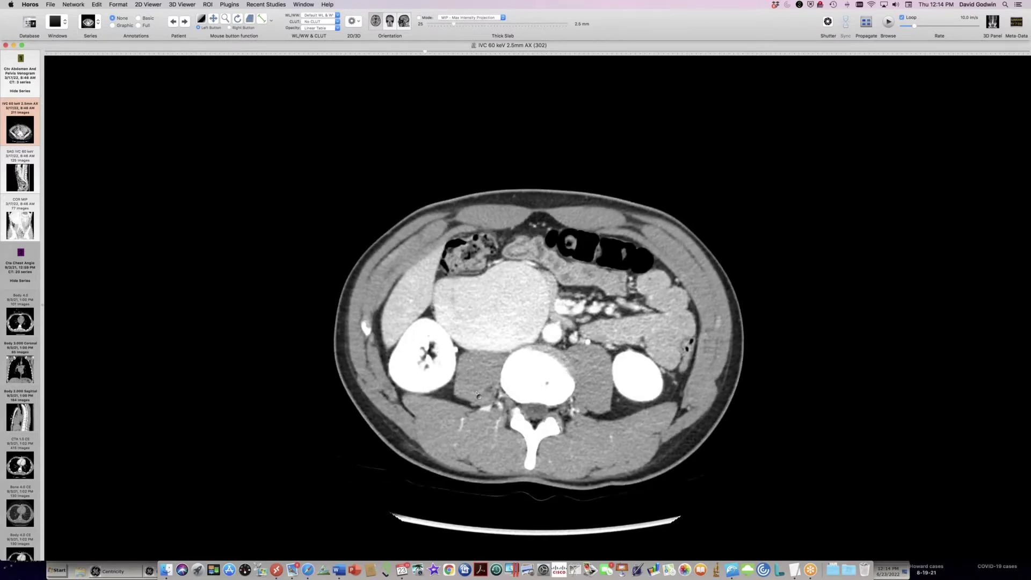
Open the COR MIP series and review the inferior vena cava, portal vein and mesenteric vessels in the coronal plane
{"action": "left_click", "coordinate": [26, 208]}
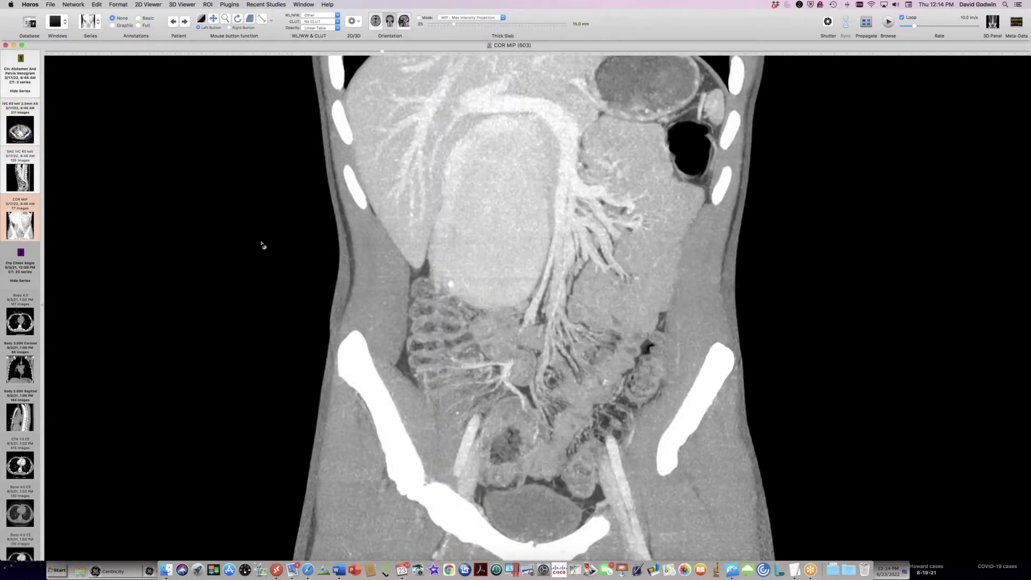
{"action": "scroll", "coordinate": [301, 236], "scroll_direction": "up", "scroll_amount": 2}
{"action": "scroll", "coordinate": [448, 186], "scroll_direction": "up", "scroll_amount": 3}
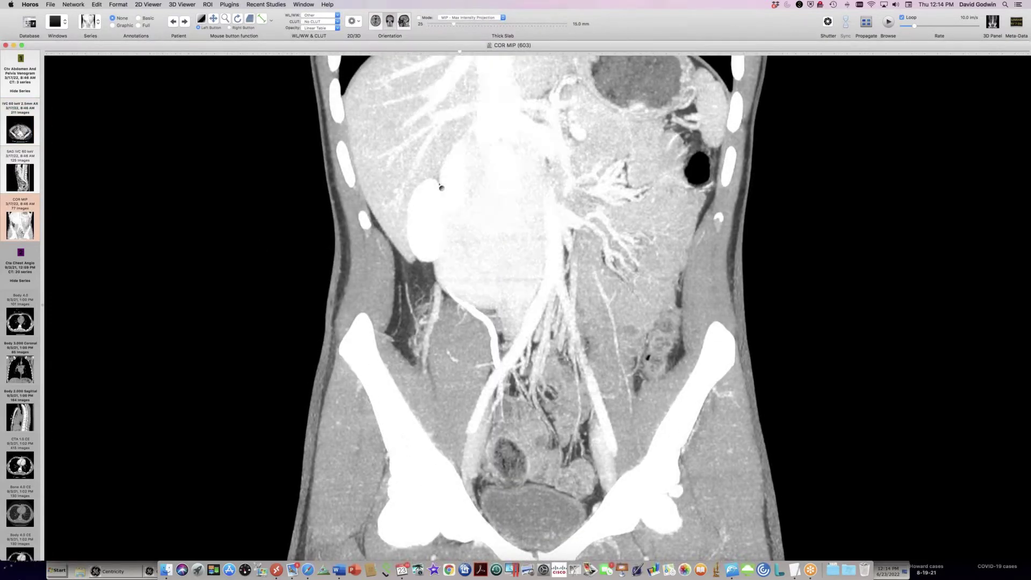
{"action": "scroll", "coordinate": [444, 186], "scroll_direction": "up", "scroll_amount": 3}
{"action": "scroll", "coordinate": [452, 172], "scroll_direction": "up", "scroll_amount": 4}
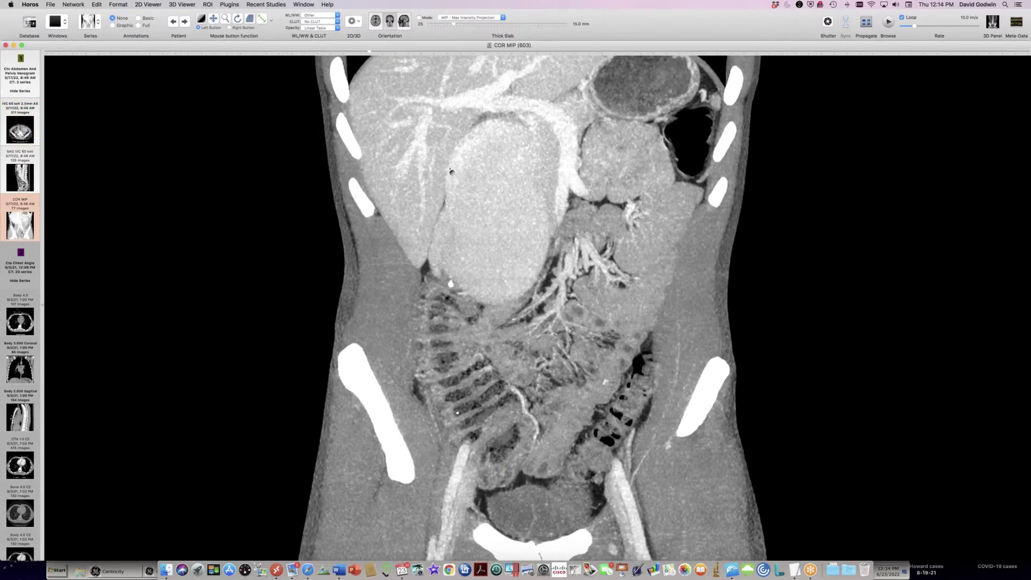
{"action": "scroll", "coordinate": [452, 172], "scroll_direction": "down", "scroll_amount": 9}
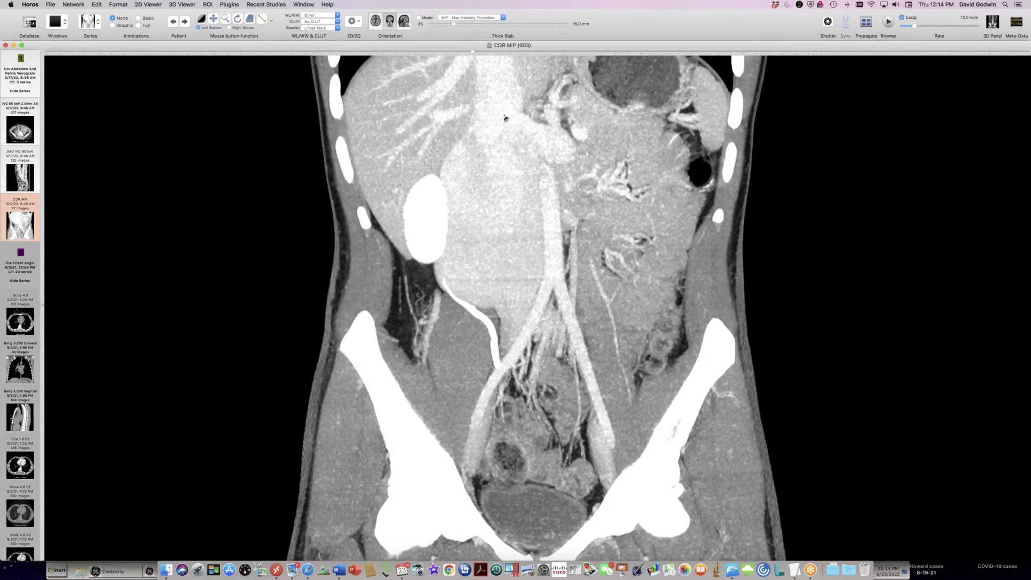
Re-examine the mesenteric branches on the coronal MIP slices and continue posteriorly to the aorta and iliac vessels
{"action": "scroll", "coordinate": [602, 174], "scroll_direction": "up", "scroll_amount": 7}
{"action": "scroll", "coordinate": [604, 177], "scroll_direction": "down", "scroll_amount": 3}
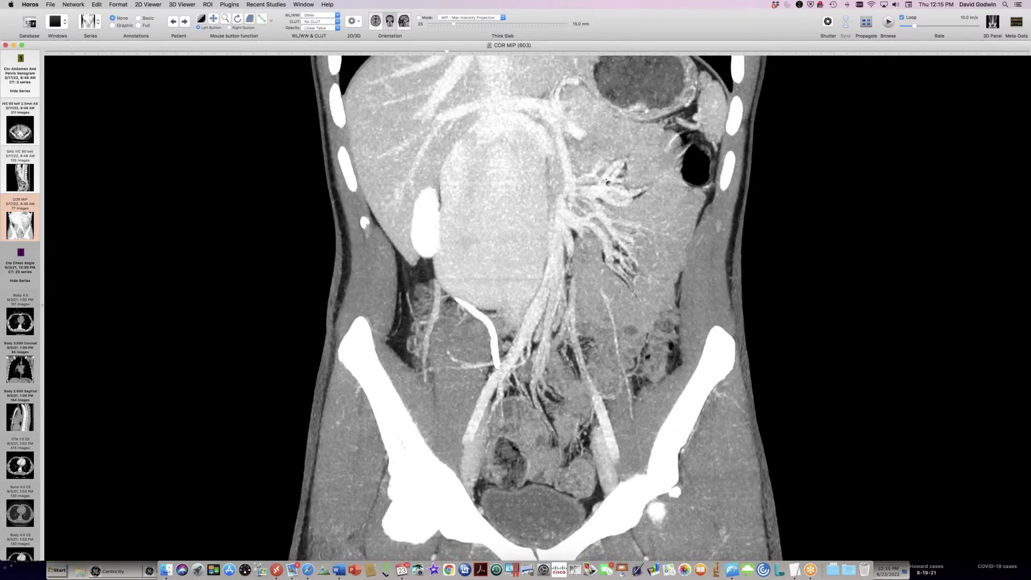
{"action": "scroll", "coordinate": [608, 183], "scroll_direction": "up", "scroll_amount": 3}
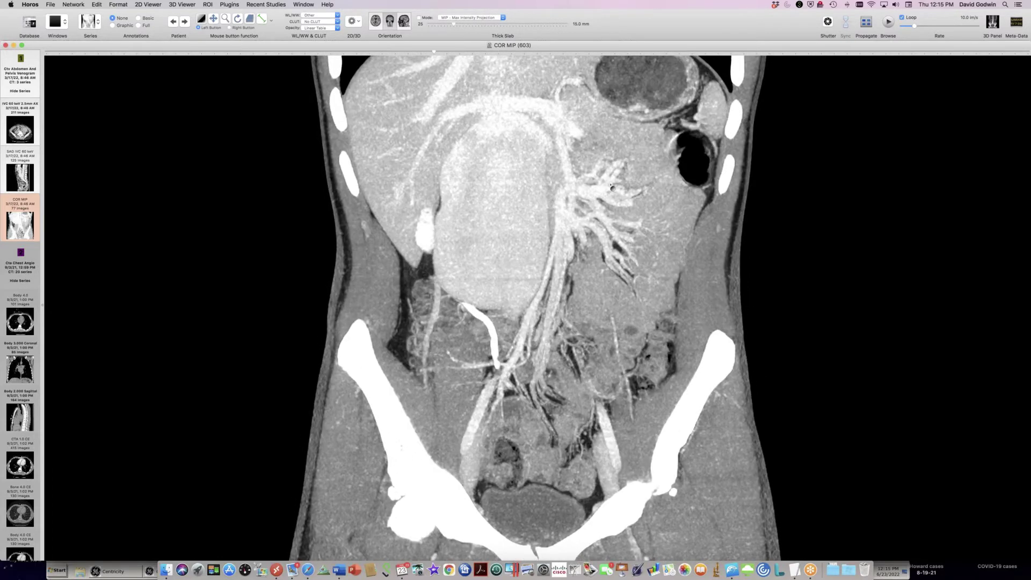
{"action": "scroll", "coordinate": [612, 187], "scroll_direction": "down", "scroll_amount": 3}
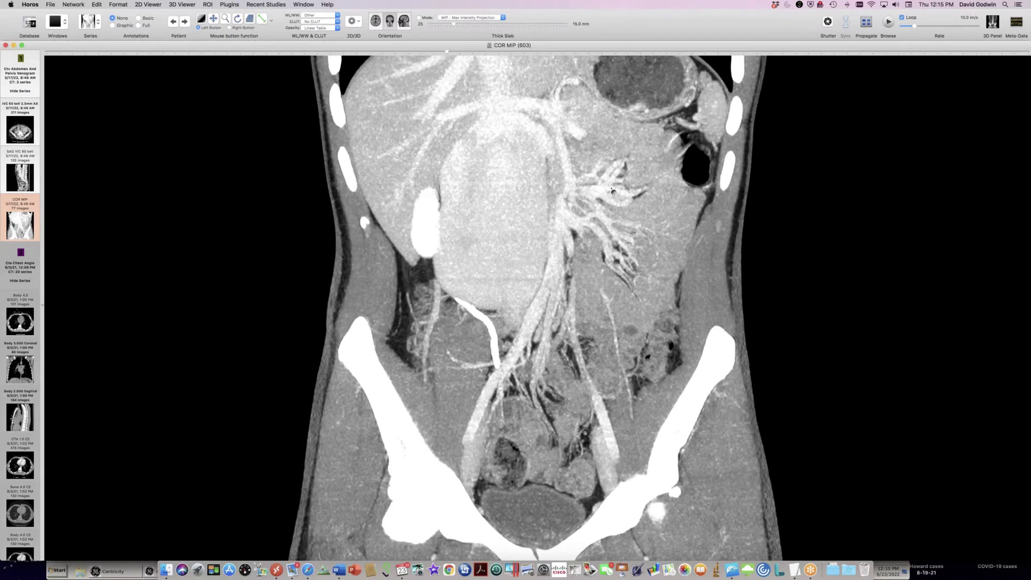
{"action": "scroll", "coordinate": [614, 200], "scroll_direction": "down", "scroll_amount": 10}
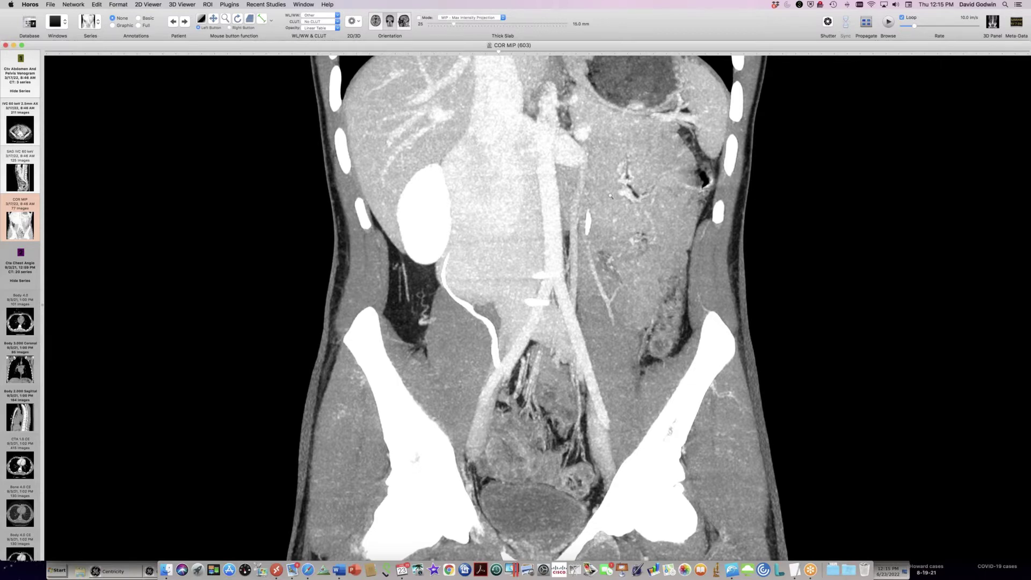
{"action": "key", "text": "super+grave"}
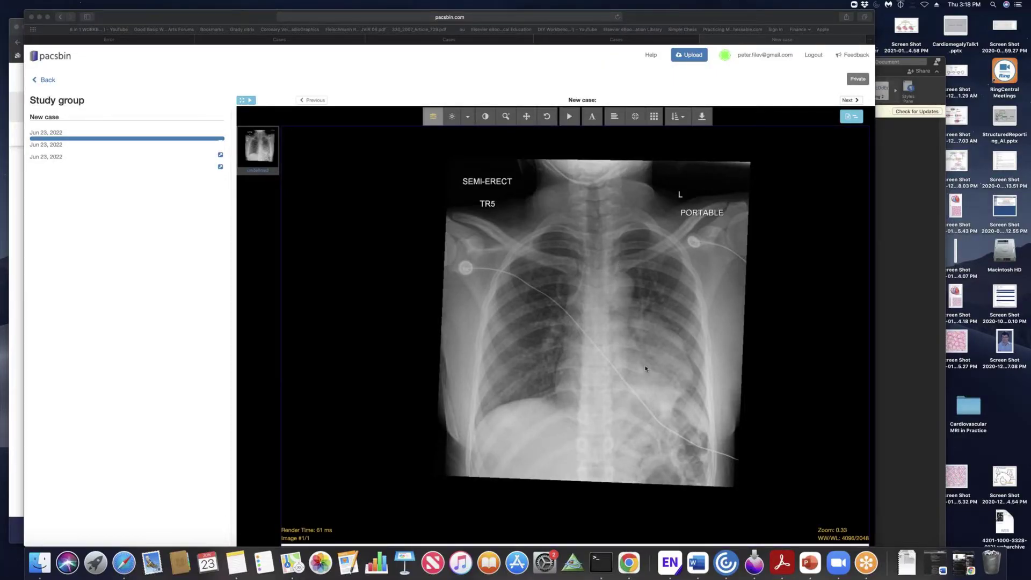
In pacsbin in Safari, open the second Jun 23, 2022 study of the new case and review the chest CT down through the heart
{"action": "left_click", "coordinate": [625, 330]}
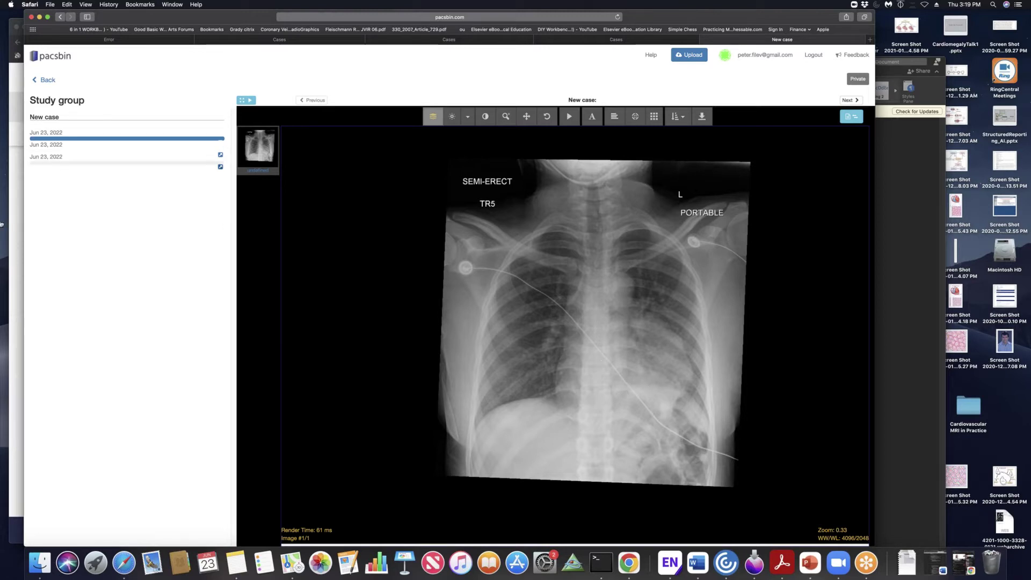
{"action": "left_click", "coordinate": [65, 152]}
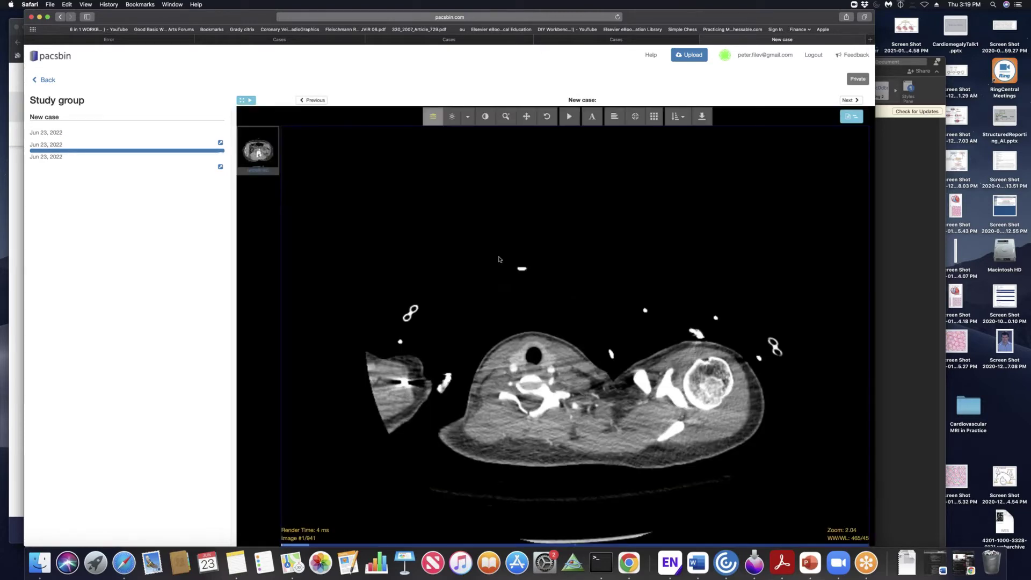
{"action": "scroll", "coordinate": [507, 263], "scroll_direction": "down", "scroll_amount": 20}
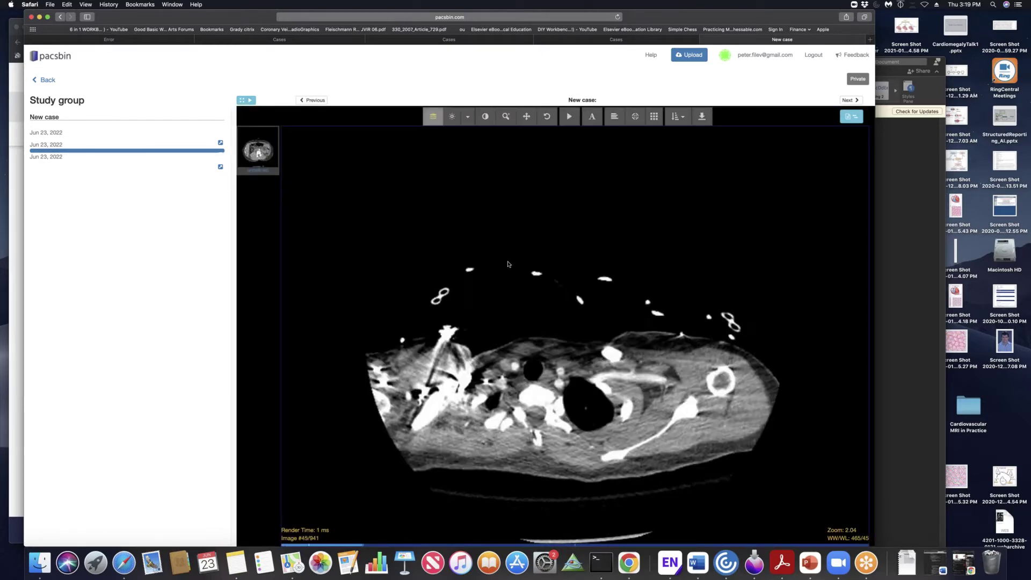
{"action": "scroll", "coordinate": [509, 264], "scroll_direction": "down", "scroll_amount": 20}
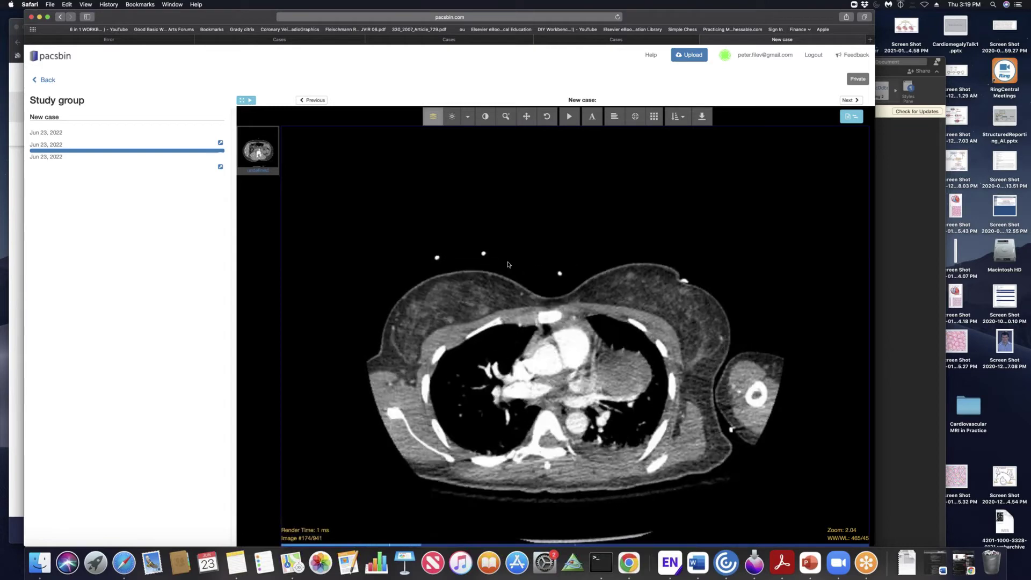
{"action": "scroll", "coordinate": [509, 266], "scroll_direction": "down", "scroll_amount": 11}
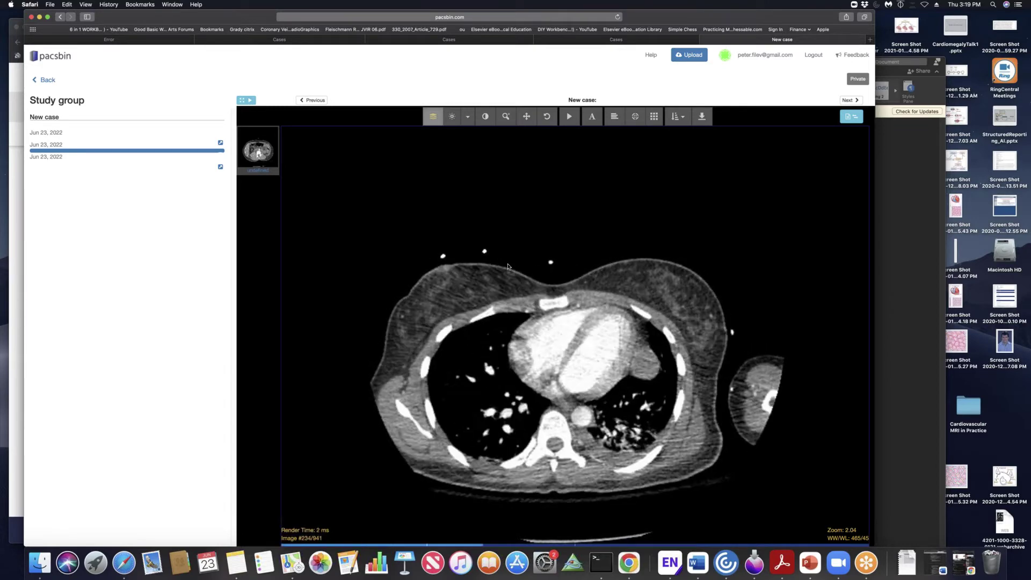
{"action": "scroll", "coordinate": [539, 310], "scroll_direction": "up", "scroll_amount": 14}
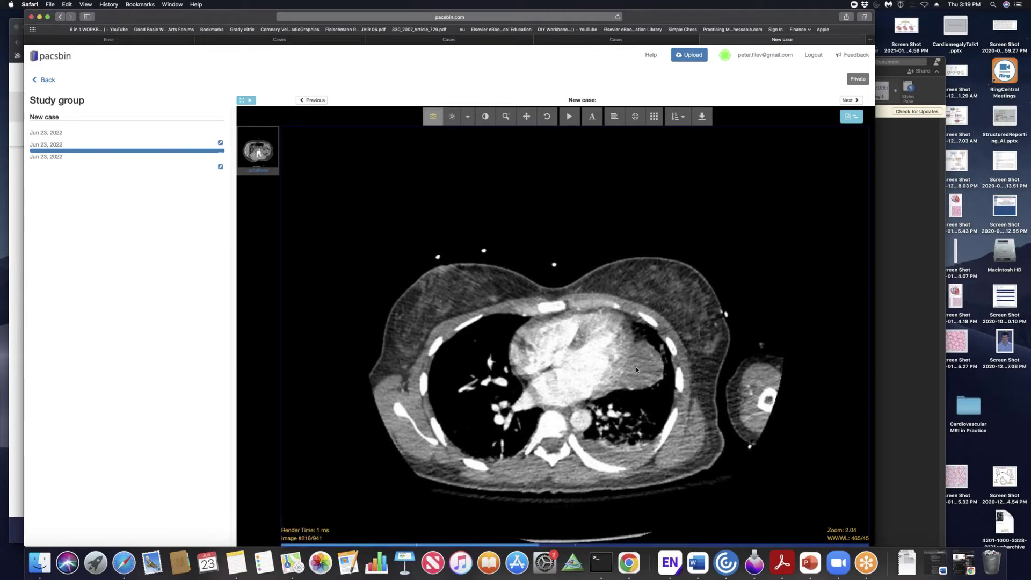
Examine the chest CT between the aortic arch and the lower heart, focusing on the left perihilar mass and the left lower lung
{"action": "scroll", "coordinate": [641, 370], "scroll_direction": "up", "scroll_amount": 20}
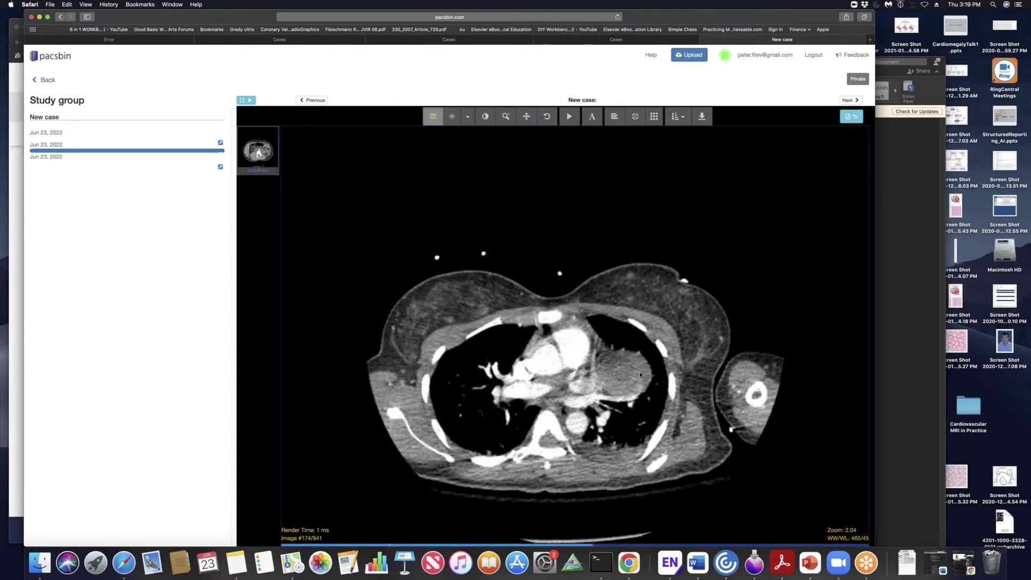
{"action": "scroll", "coordinate": [640, 413], "scroll_direction": "down", "scroll_amount": 20}
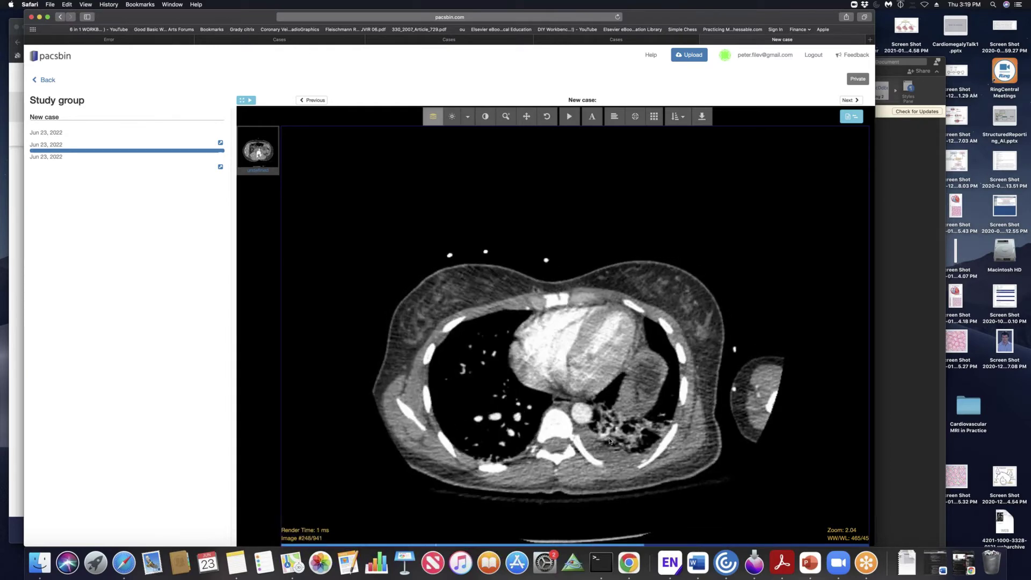
{"action": "scroll", "coordinate": [630, 453], "scroll_direction": "up", "scroll_amount": 20}
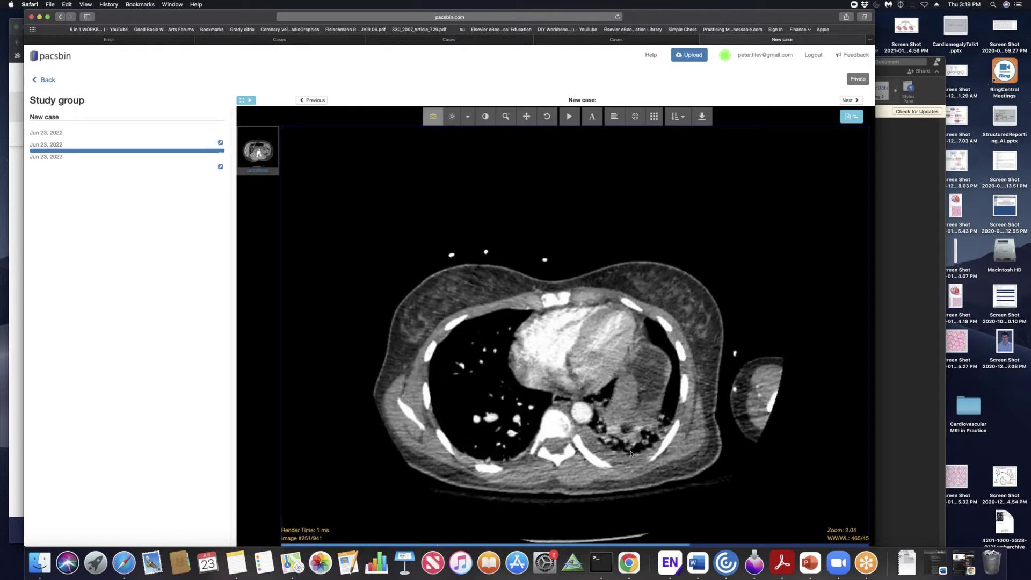
{"action": "scroll", "coordinate": [631, 454], "scroll_direction": "up", "scroll_amount": 20}
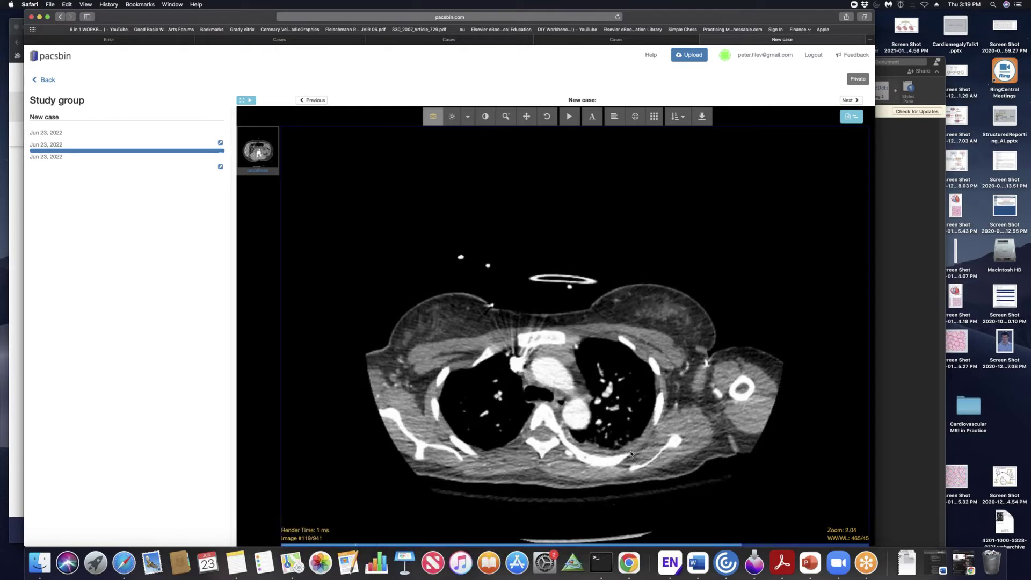
{"action": "scroll", "coordinate": [632, 454], "scroll_direction": "down", "scroll_amount": 20}
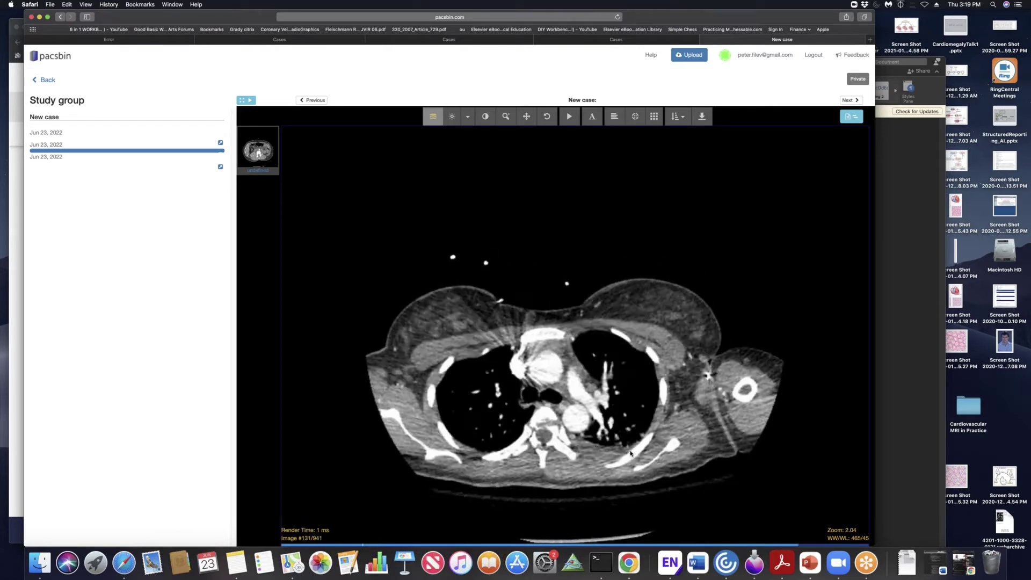
{"action": "scroll", "coordinate": [630, 452], "scroll_direction": "down", "scroll_amount": 20}
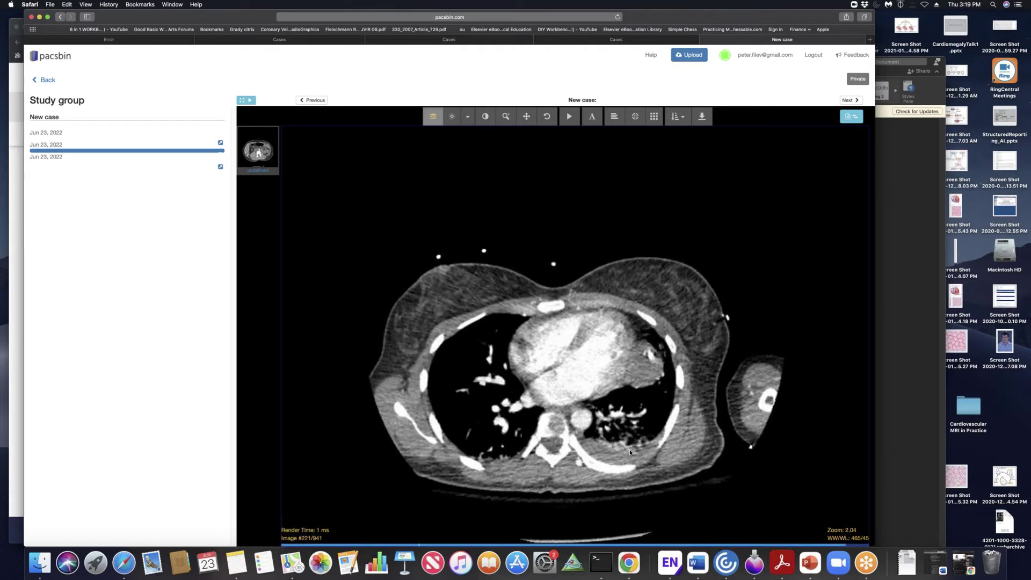
{"action": "scroll", "coordinate": [630, 450], "scroll_direction": "up", "scroll_amount": 20}
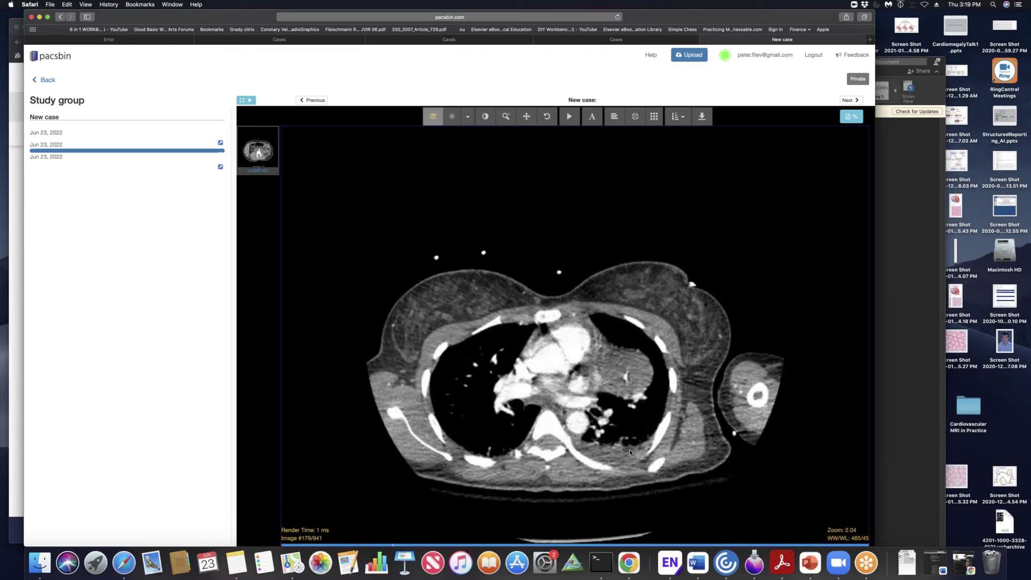
{"action": "scroll", "coordinate": [627, 447], "scroll_direction": "up", "scroll_amount": 6}
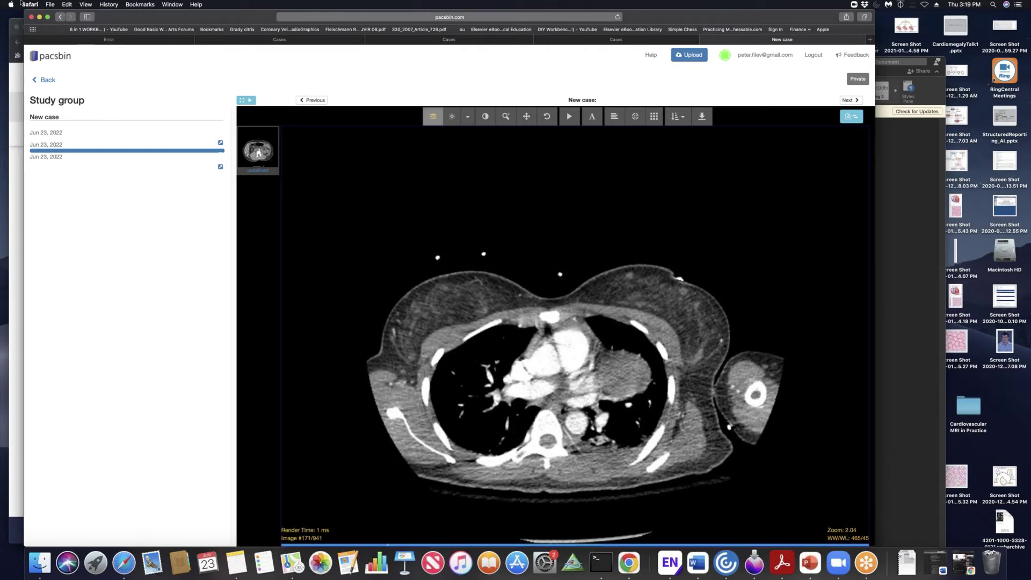
Go back and forth through the left perihilar mass on the CT to check its internal density and the vessels around it
{"action": "scroll", "coordinate": [646, 339], "scroll_direction": "down", "scroll_amount": 20}
{"action": "scroll", "coordinate": [615, 398], "scroll_direction": "up", "scroll_amount": 5}
{"action": "scroll", "coordinate": [615, 398], "scroll_direction": "up", "scroll_amount": 19}
{"action": "scroll", "coordinate": [626, 375], "scroll_direction": "down", "scroll_amount": 20}
{"action": "scroll", "coordinate": [637, 383], "scroll_direction": "up", "scroll_amount": 20}
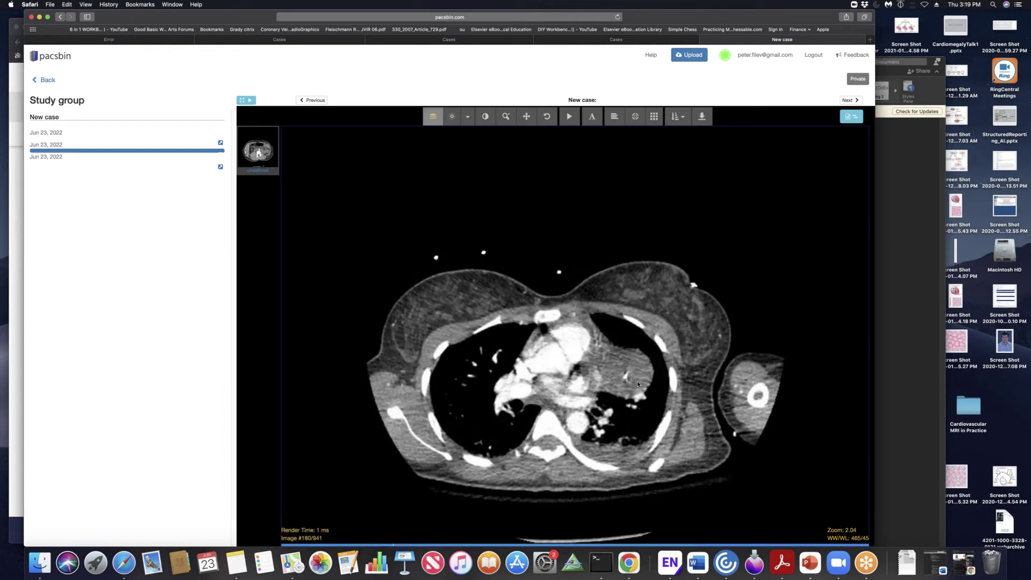
{"action": "scroll", "coordinate": [637, 383], "scroll_direction": "down", "scroll_amount": 13}
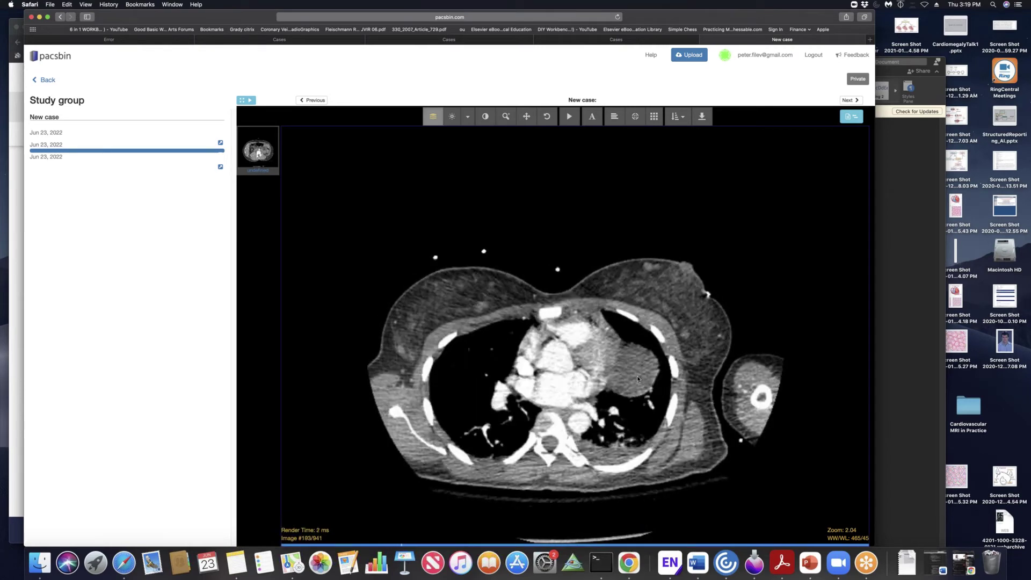
{"action": "scroll", "coordinate": [637, 375], "scroll_direction": "down", "scroll_amount": 15}
{"action": "scroll", "coordinate": [637, 374], "scroll_direction": "up", "scroll_amount": 20}
{"action": "scroll", "coordinate": [637, 374], "scroll_direction": "down", "scroll_amount": 8}
{"action": "scroll", "coordinate": [637, 374], "scroll_direction": "up", "scroll_amount": 14}
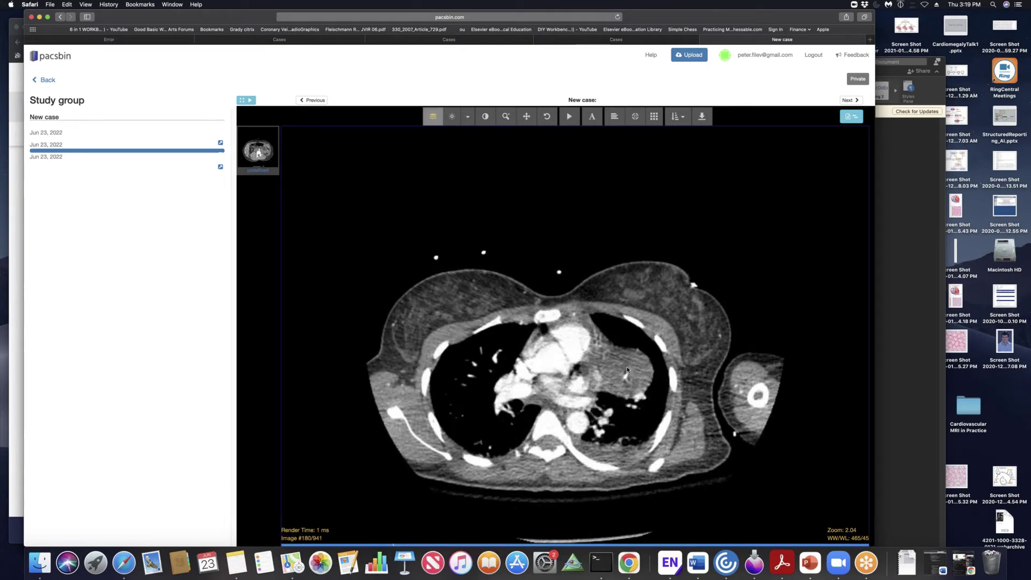
Trace the mass on the CT from the pulmonary artery level down along the left heart border
{"action": "scroll", "coordinate": [627, 366], "scroll_direction": "down", "scroll_amount": 10}
{"action": "scroll", "coordinate": [620, 375], "scroll_direction": "up", "scroll_amount": 9}
{"action": "scroll", "coordinate": [607, 369], "scroll_direction": "down", "scroll_amount": 20}
{"action": "scroll", "coordinate": [631, 378], "scroll_direction": "up", "scroll_amount": 20}
{"action": "scroll", "coordinate": [631, 376], "scroll_direction": "down", "scroll_amount": 3}
{"action": "scroll", "coordinate": [650, 372], "scroll_direction": "down", "scroll_amount": 20}
{"action": "scroll", "coordinate": [454, 265], "scroll_direction": "up", "scroll_amount": 2}
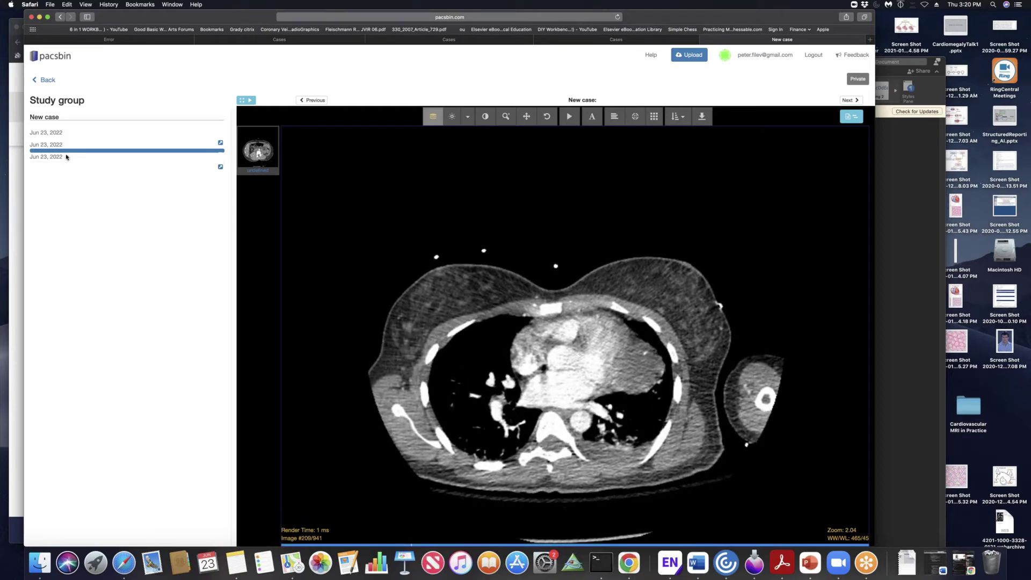
Recheck the mass and adjacent heart chambers on the CT slices above and below the left atrial level
{"action": "scroll", "coordinate": [643, 292], "scroll_direction": "down", "scroll_amount": 9}
{"action": "scroll", "coordinate": [643, 292], "scroll_direction": "up", "scroll_amount": 11}
{"action": "scroll", "coordinate": [643, 292], "scroll_direction": "up", "scroll_amount": 20}
{"action": "scroll", "coordinate": [643, 291], "scroll_direction": "up", "scroll_amount": 20}
{"action": "scroll", "coordinate": [643, 292], "scroll_direction": "down", "scroll_amount": 20}
{"action": "scroll", "coordinate": [643, 292], "scroll_direction": "up", "scroll_amount": 10}
{"action": "scroll", "coordinate": [643, 292], "scroll_direction": "down", "scroll_amount": 12}
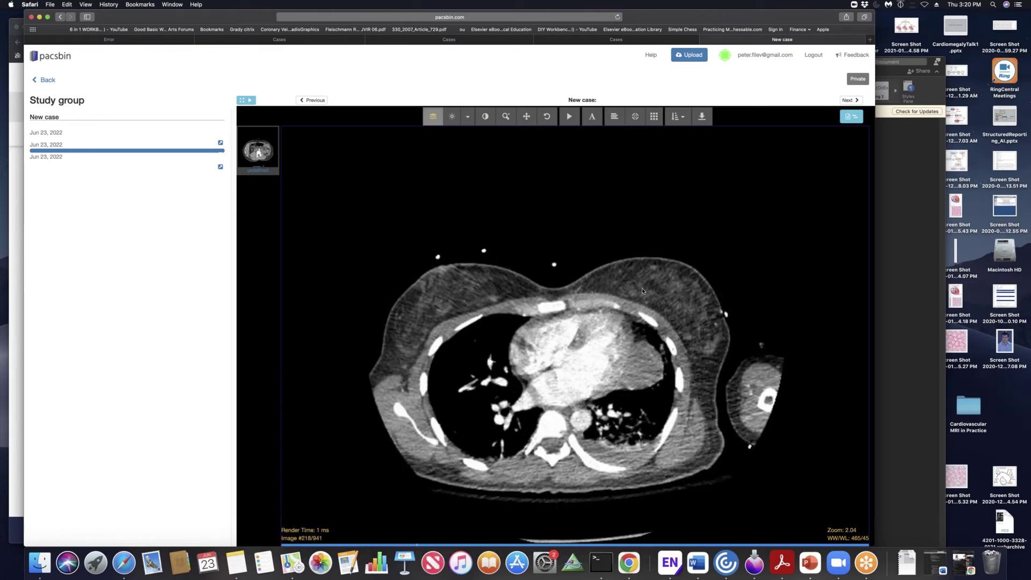
{"action": "scroll", "coordinate": [643, 292], "scroll_direction": "up", "scroll_amount": 16}
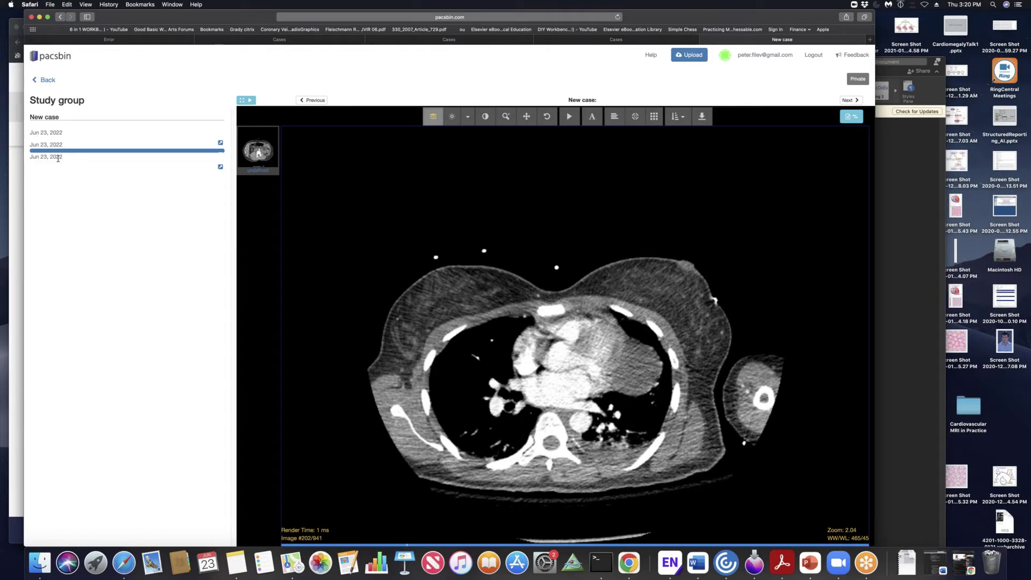
Open the third Jun 23, 2022 study and review its first MRI series down to the great vessels, with WW/WL set to about 530/144
{"action": "left_click", "coordinate": [58, 141]}
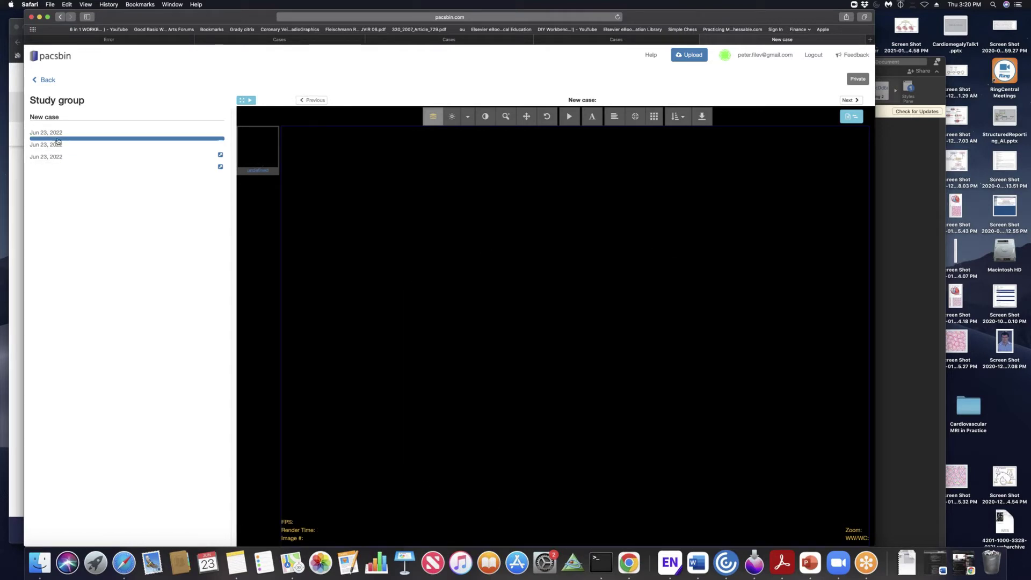
{"action": "left_click", "coordinate": [47, 167]}
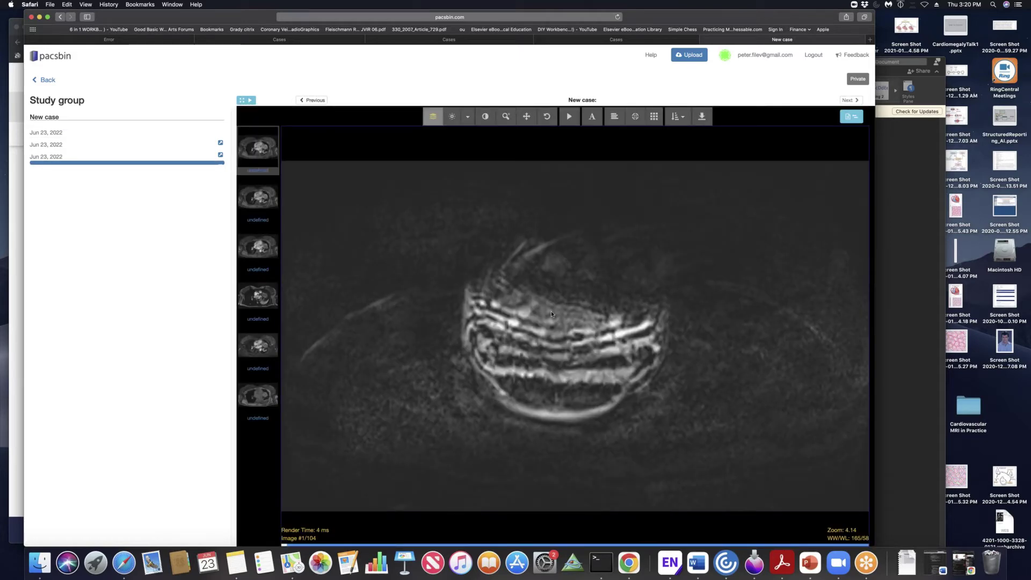
{"action": "scroll", "coordinate": [551, 311], "scroll_direction": "down", "scroll_amount": 20}
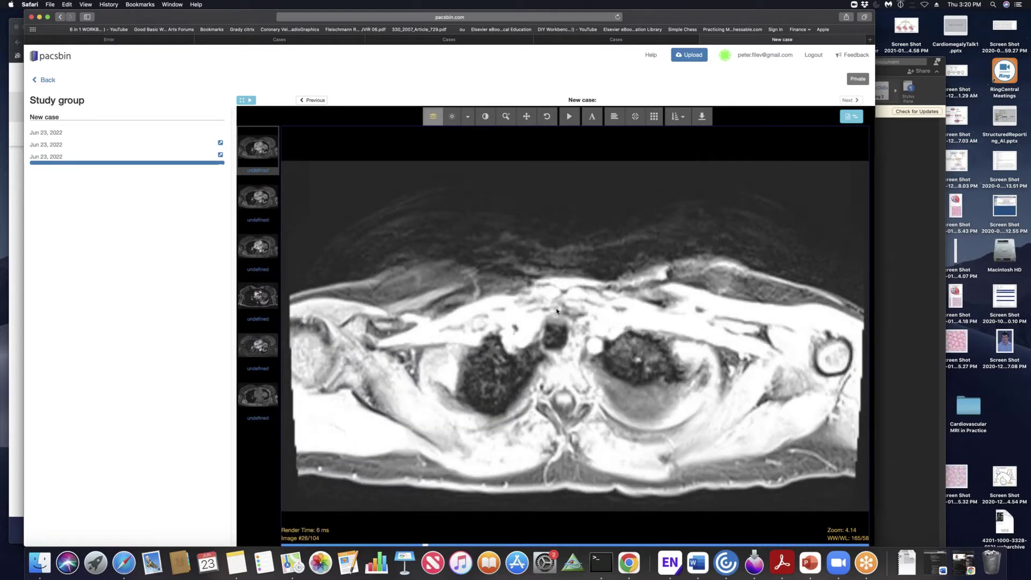
{"action": "scroll", "coordinate": [556, 310], "scroll_direction": "down", "scroll_amount": 15}
{"action": "left_click_drag", "start_coordinate": [607, 320], "coordinate": [744, 333]}
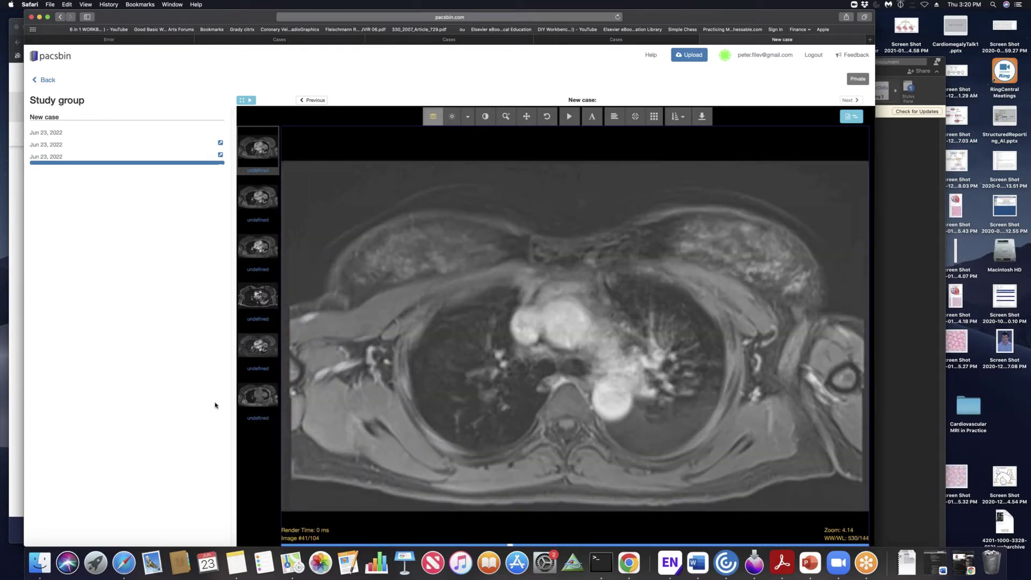
Open the sixth MRI series and examine the mass beside the left heart border and the left pleural space
{"action": "left_click_drag", "start_coordinate": [805, 356], "coordinate": [600, 292]}
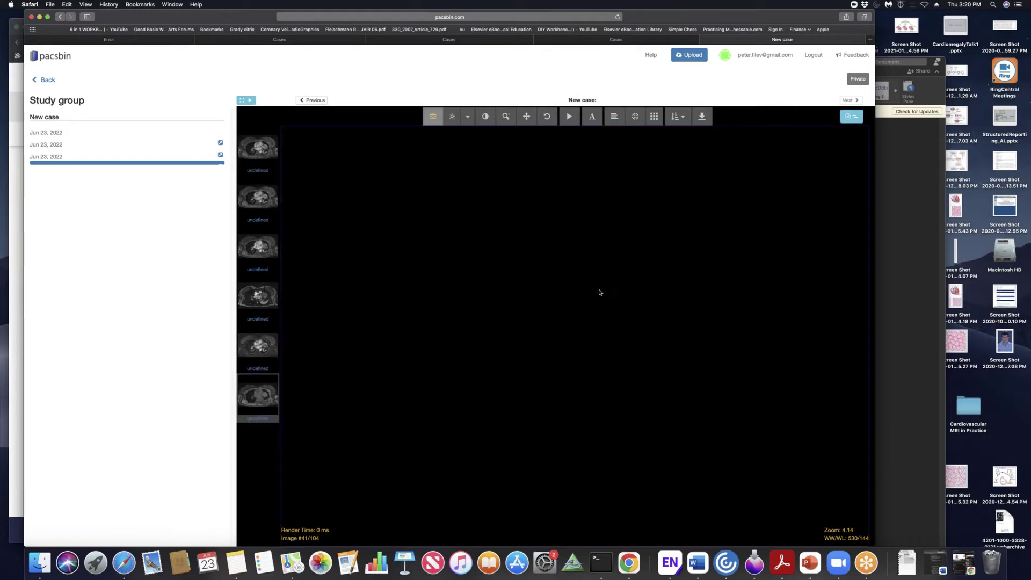
{"action": "scroll", "coordinate": [600, 293], "scroll_direction": "down", "scroll_amount": 20}
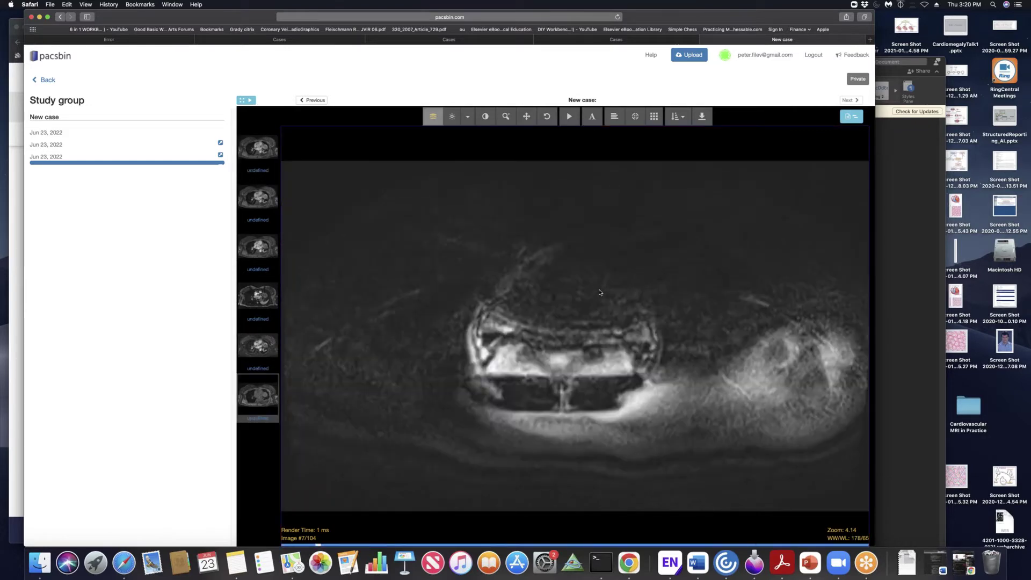
{"action": "scroll", "coordinate": [600, 292], "scroll_direction": "down", "scroll_amount": 14}
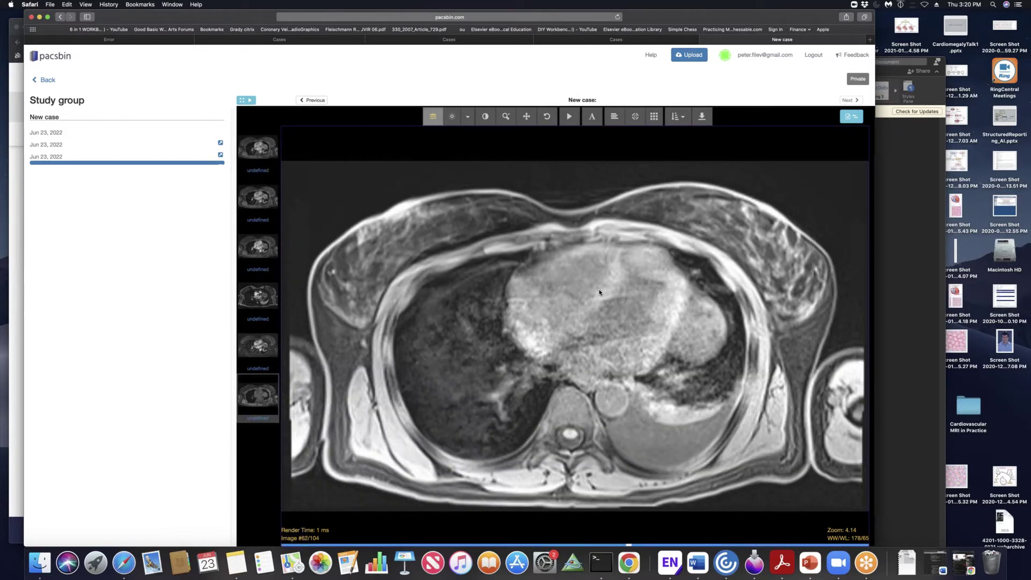
{"action": "scroll", "coordinate": [599, 293], "scroll_direction": "up", "scroll_amount": 5}
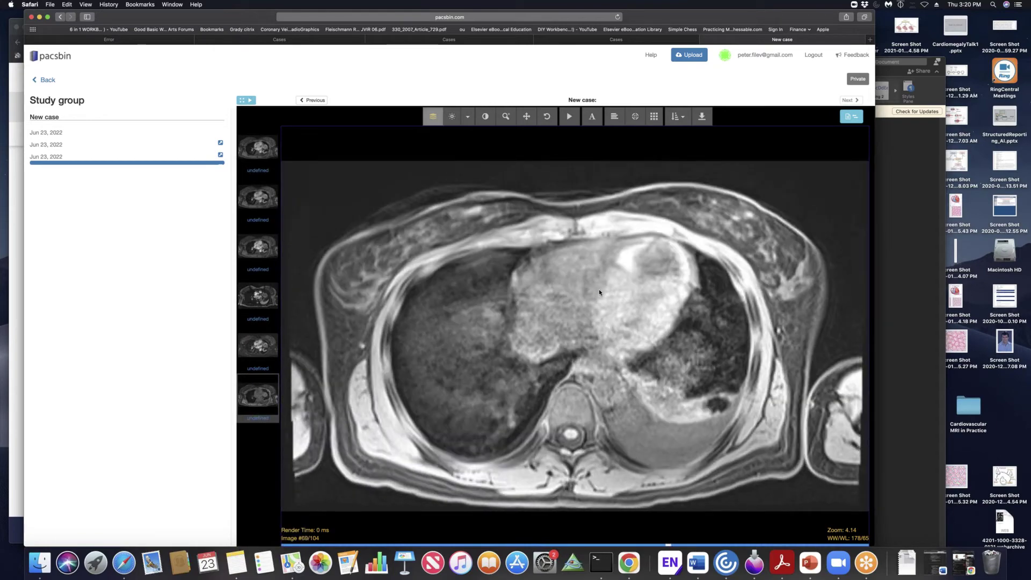
{"action": "scroll", "coordinate": [600, 292], "scroll_direction": "up", "scroll_amount": 15}
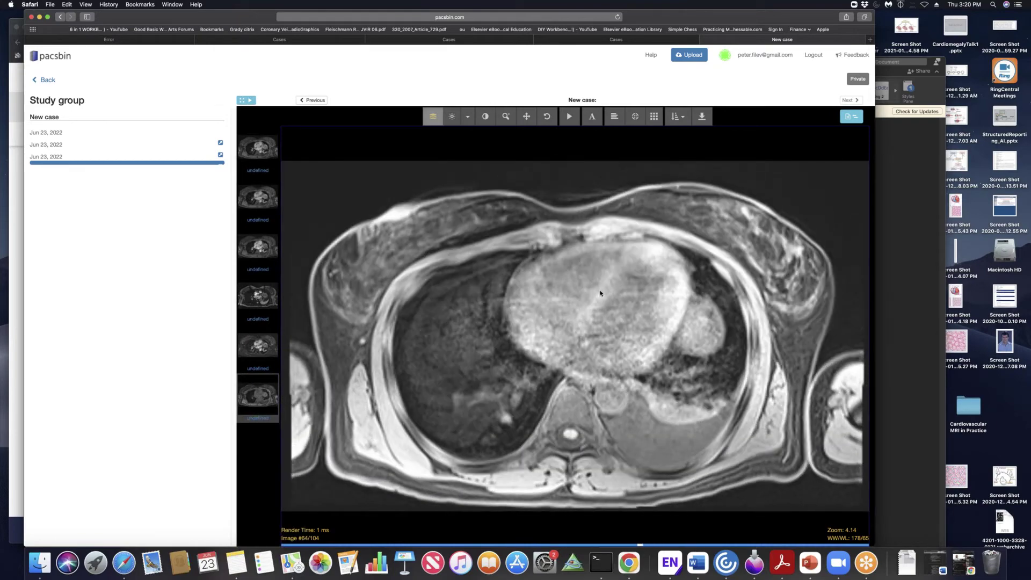
{"action": "scroll", "coordinate": [602, 294], "scroll_direction": "down", "scroll_amount": 7}
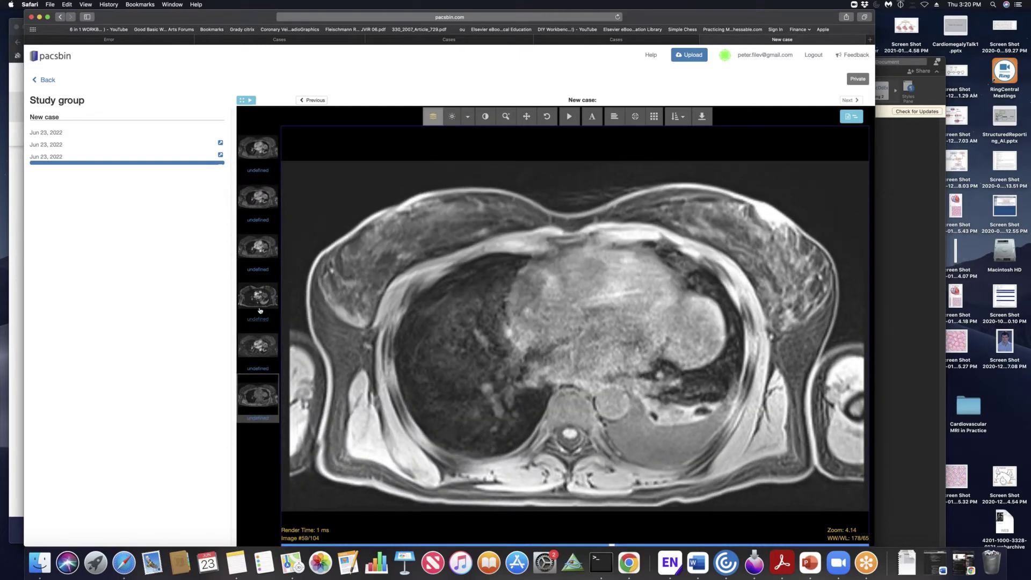
Open the fourth MRI series, set WW/WL to about 1304/274, and examine the mass signal on the slices through the heart
{"action": "left_click_drag", "start_coordinate": [272, 301], "coordinate": [817, 385]}
{"action": "scroll", "coordinate": [618, 368], "scroll_direction": "down", "scroll_amount": 6}
{"action": "scroll", "coordinate": [604, 349], "scroll_direction": "down", "scroll_amount": 7}
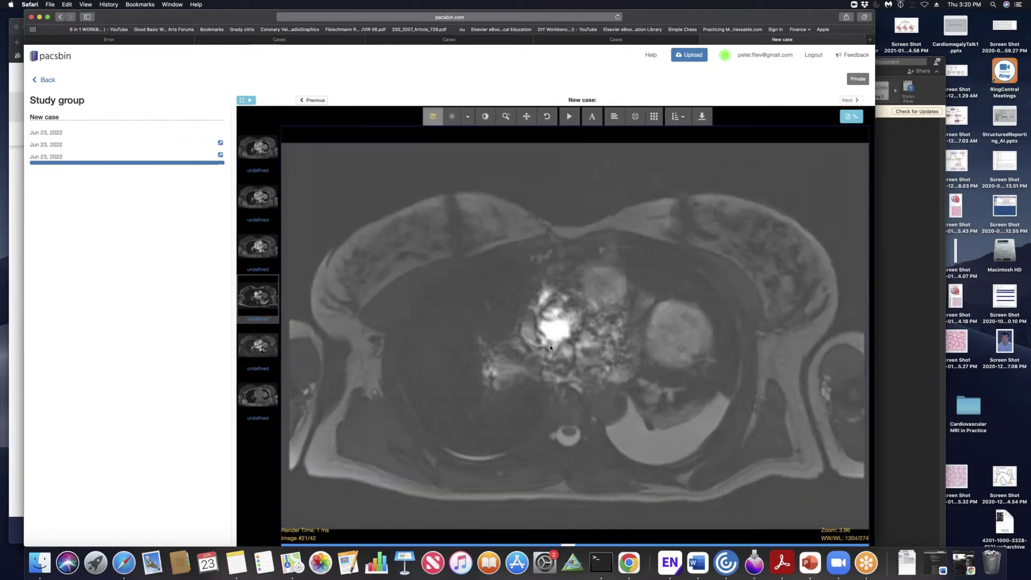
{"action": "scroll", "coordinate": [631, 344], "scroll_direction": "down", "scroll_amount": 4}
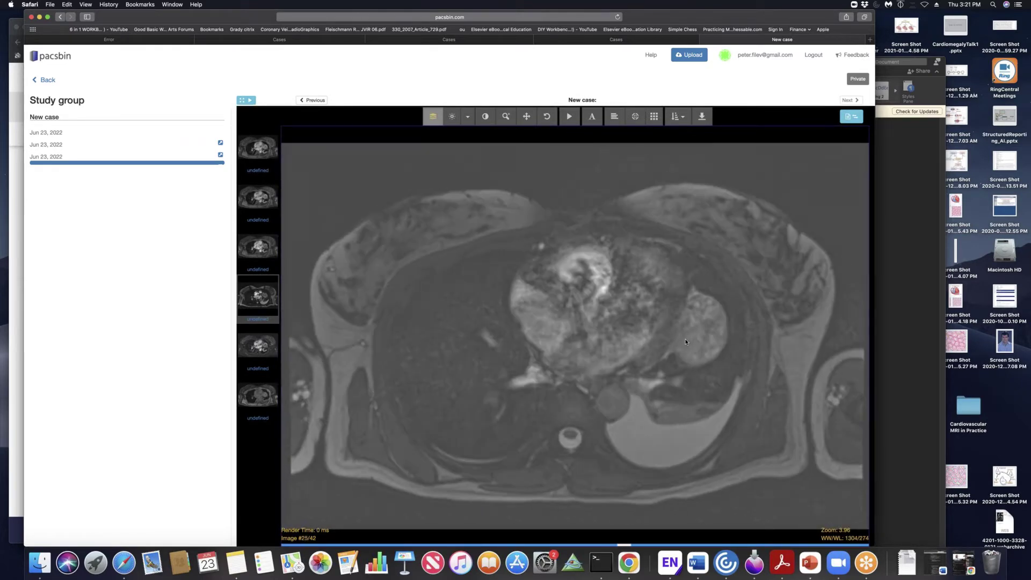
{"action": "scroll", "coordinate": [691, 324], "scroll_direction": "down", "scroll_amount": 4}
{"action": "scroll", "coordinate": [694, 320], "scroll_direction": "up", "scroll_amount": 4}
{"action": "scroll", "coordinate": [699, 317], "scroll_direction": "down", "scroll_amount": 4}
{"action": "scroll", "coordinate": [699, 332], "scroll_direction": "up", "scroll_amount": 5}
{"action": "scroll", "coordinate": [698, 334], "scroll_direction": "up", "scroll_amount": 2}
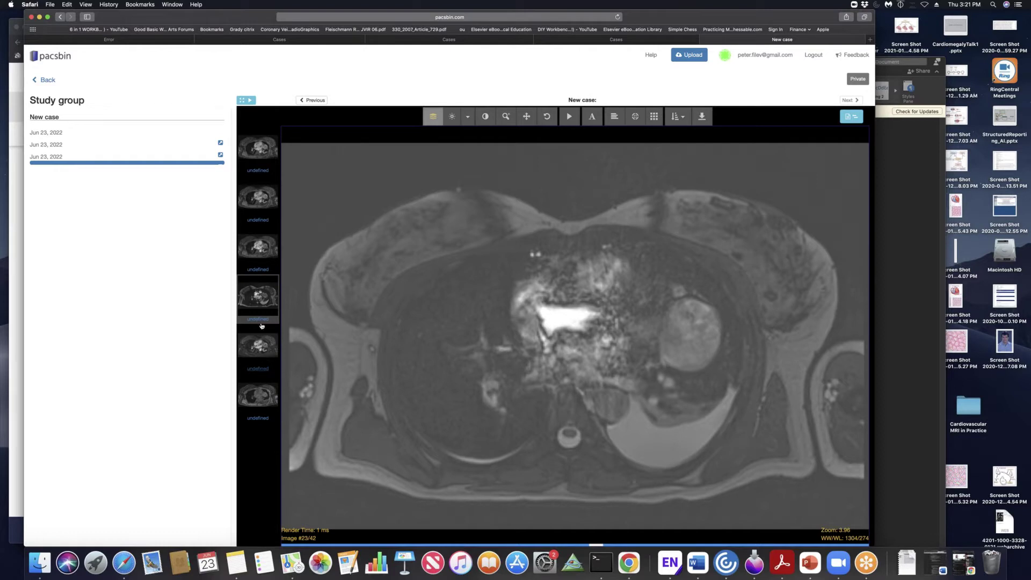
Open the third MRI series, set WW/WL to about 1088/218, and review the mass at heart level
{"action": "left_click", "coordinate": [260, 250]}
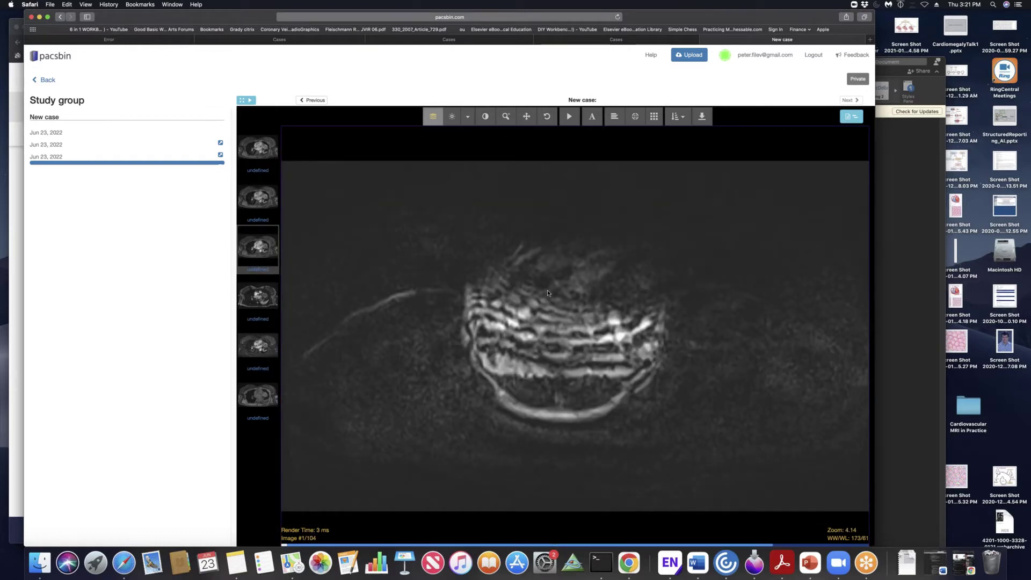
{"action": "scroll", "coordinate": [549, 293], "scroll_direction": "down", "scroll_amount": 15}
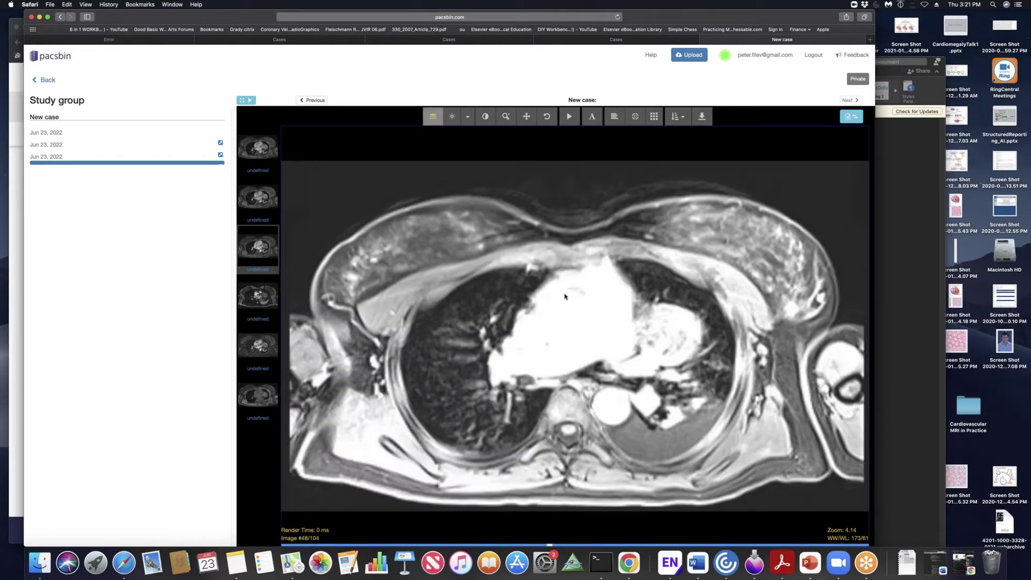
{"action": "left_click_drag", "start_coordinate": [848, 281], "coordinate": [752, 333]}
{"action": "scroll", "coordinate": [705, 336], "scroll_direction": "down", "scroll_amount": 4}
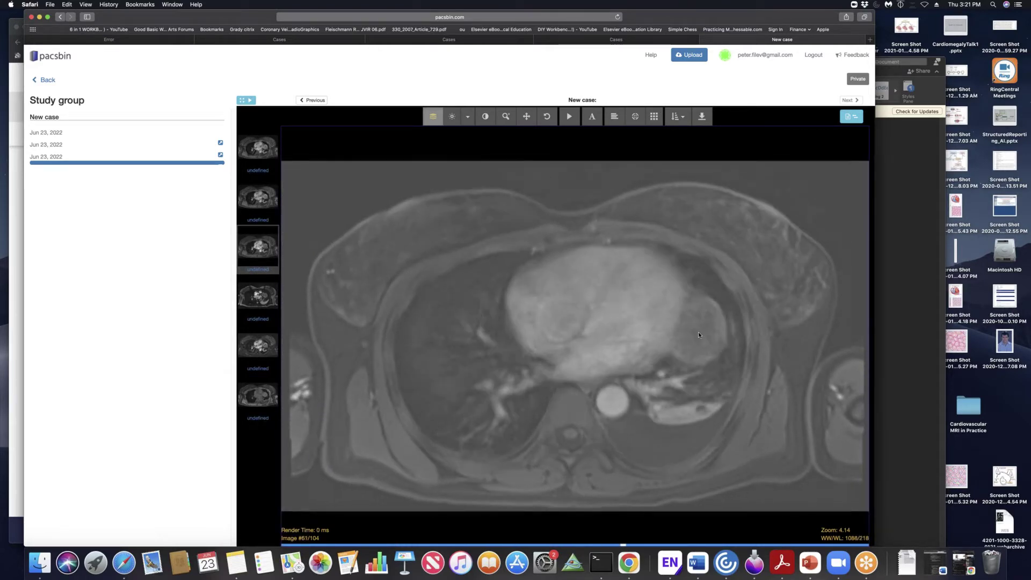
{"action": "scroll", "coordinate": [698, 343], "scroll_direction": "up", "scroll_amount": 4}
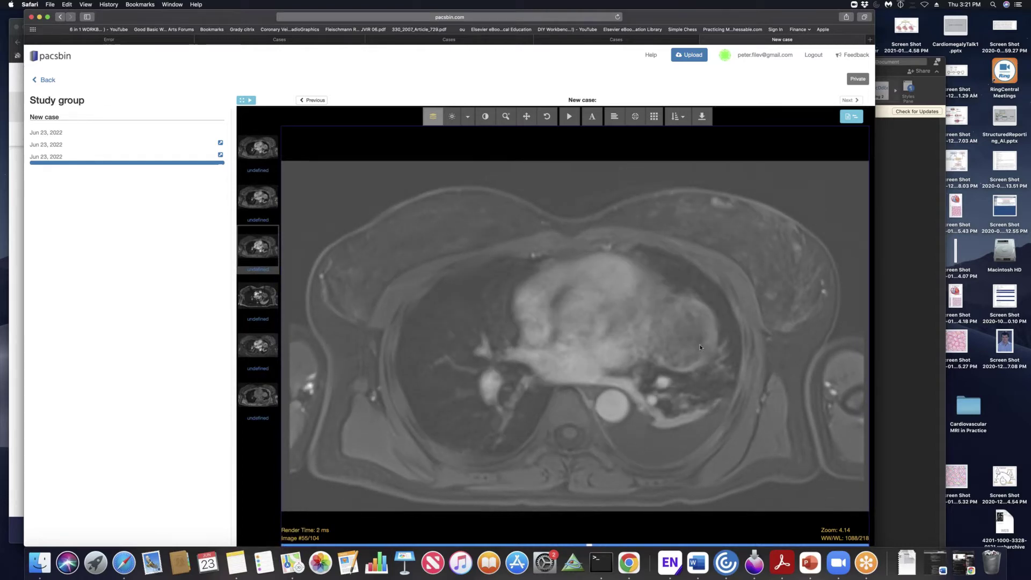
Follow the mass through the third MRI series from the lower heart up to the pulmonary artery, checking its enhancement
{"action": "scroll", "coordinate": [700, 347], "scroll_direction": "down", "scroll_amount": 10}
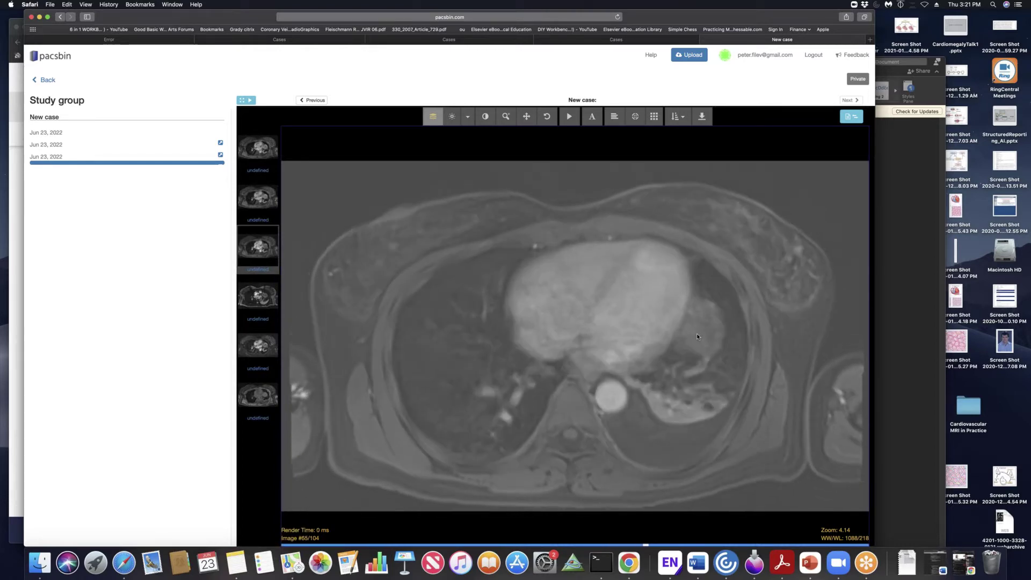
{"action": "scroll", "coordinate": [696, 335], "scroll_direction": "up", "scroll_amount": 7}
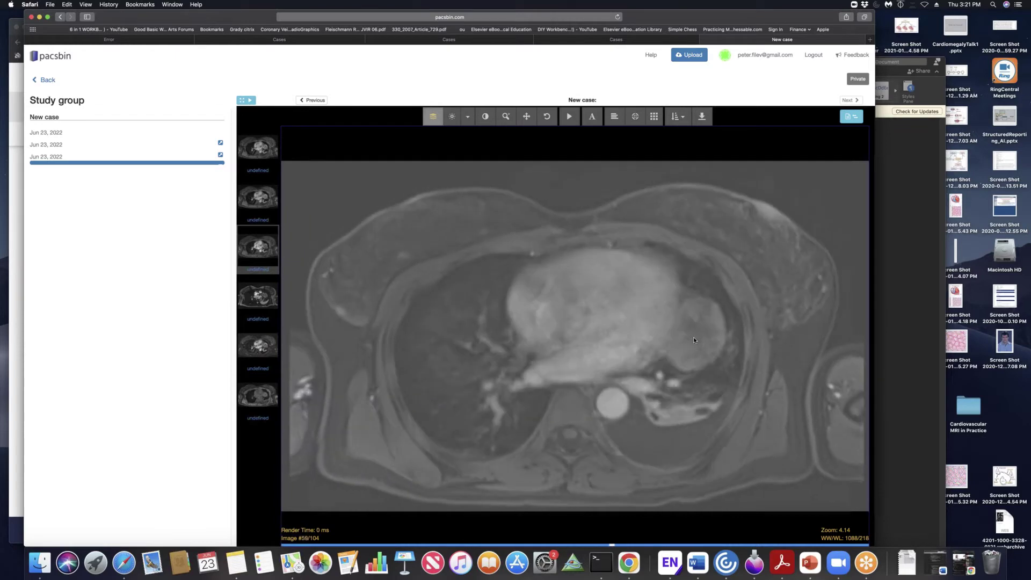
{"action": "scroll", "coordinate": [694, 340], "scroll_direction": "up", "scroll_amount": 7}
{"action": "scroll", "coordinate": [685, 337], "scroll_direction": "down", "scroll_amount": 2}
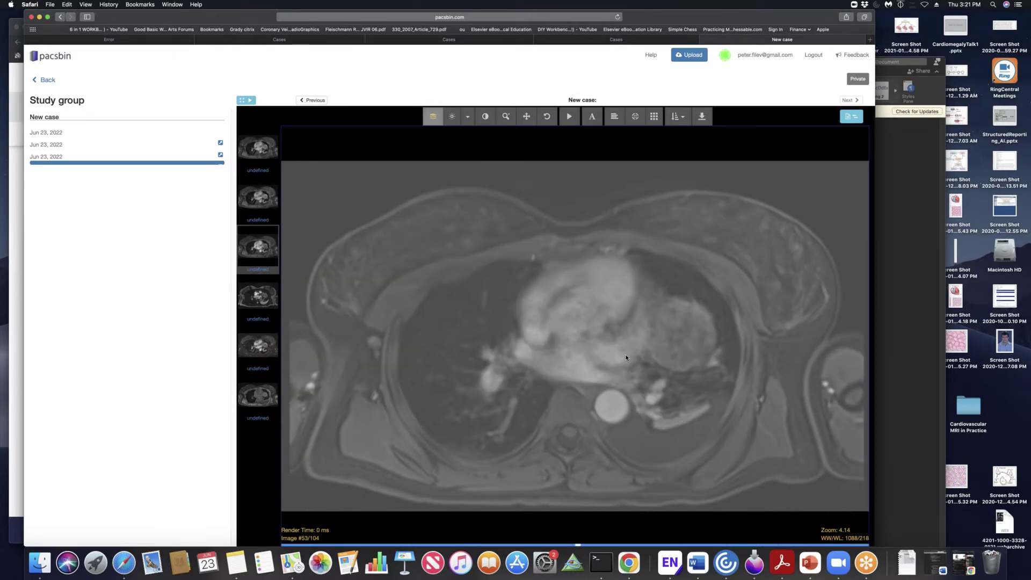
{"action": "scroll", "coordinate": [626, 357], "scroll_direction": "down", "scroll_amount": 13}
{"action": "scroll", "coordinate": [627, 356], "scroll_direction": "up", "scroll_amount": 19}
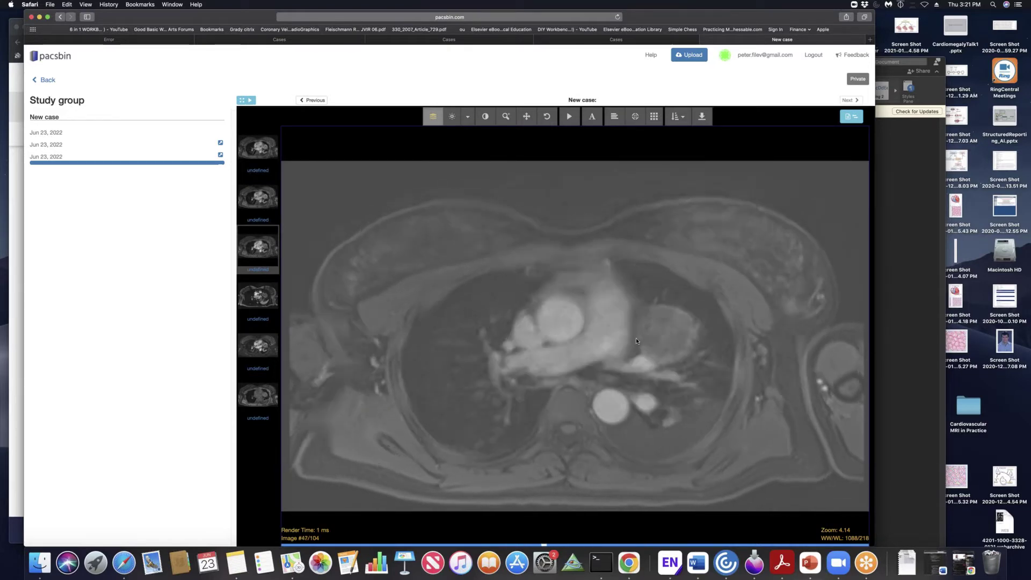
Examine the left lower lung and pleural space on the third MRI series, from heart level down to the spleen
{"action": "scroll", "coordinate": [636, 341], "scroll_direction": "down", "scroll_amount": 15}
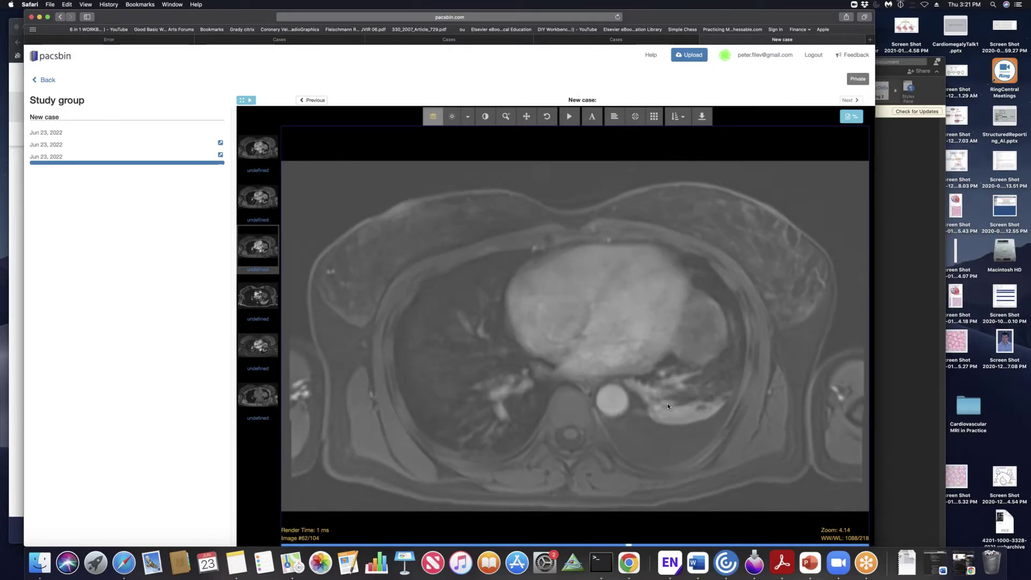
{"action": "scroll", "coordinate": [668, 407], "scroll_direction": "down", "scroll_amount": 3}
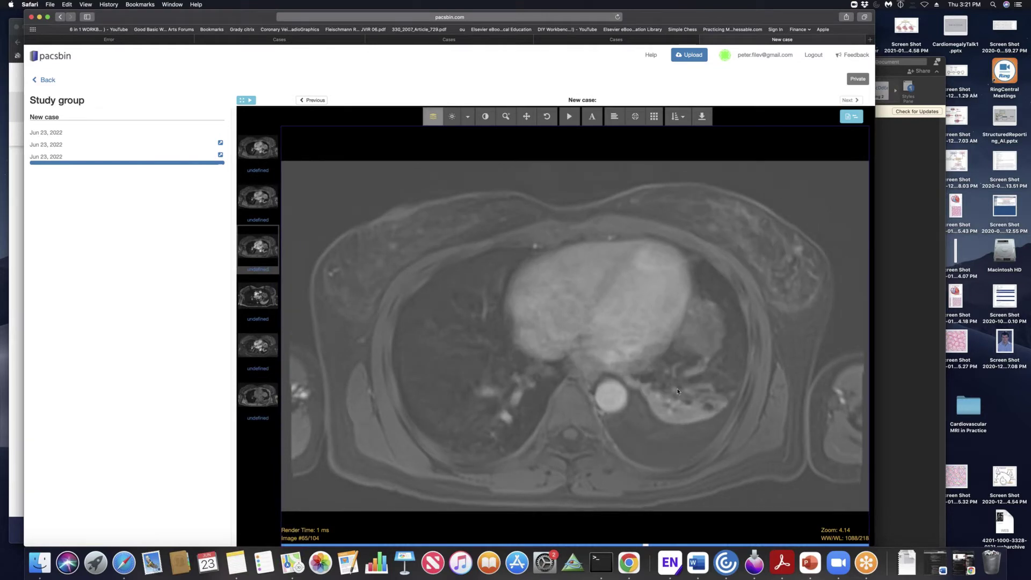
{"action": "scroll", "coordinate": [678, 391], "scroll_direction": "down", "scroll_amount": 2}
{"action": "scroll", "coordinate": [685, 374], "scroll_direction": "down", "scroll_amount": 11}
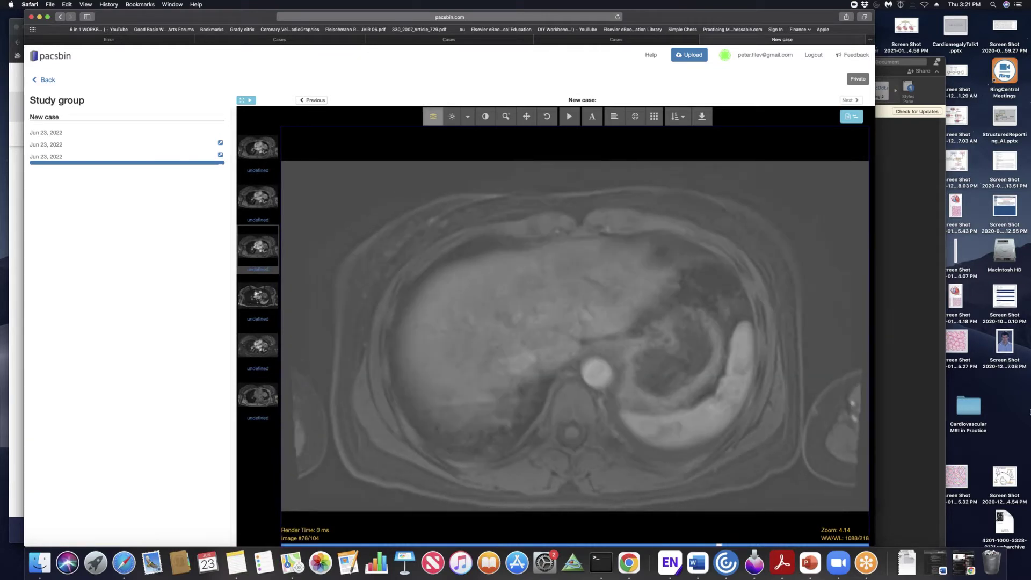
{"action": "scroll", "coordinate": [645, 394], "scroll_direction": "down", "scroll_amount": 20}
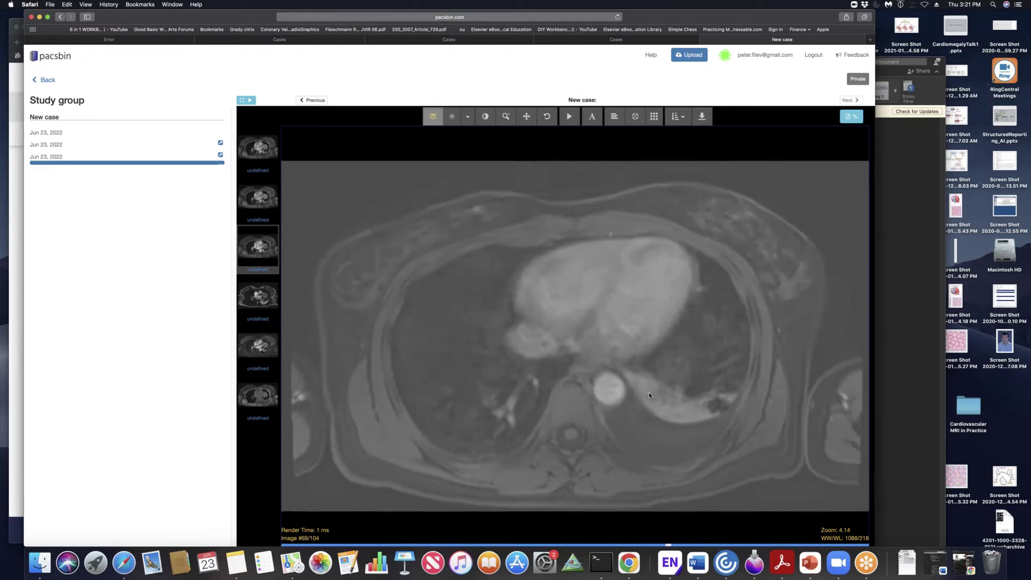
{"action": "scroll", "coordinate": [649, 392], "scroll_direction": "up", "scroll_amount": 20}
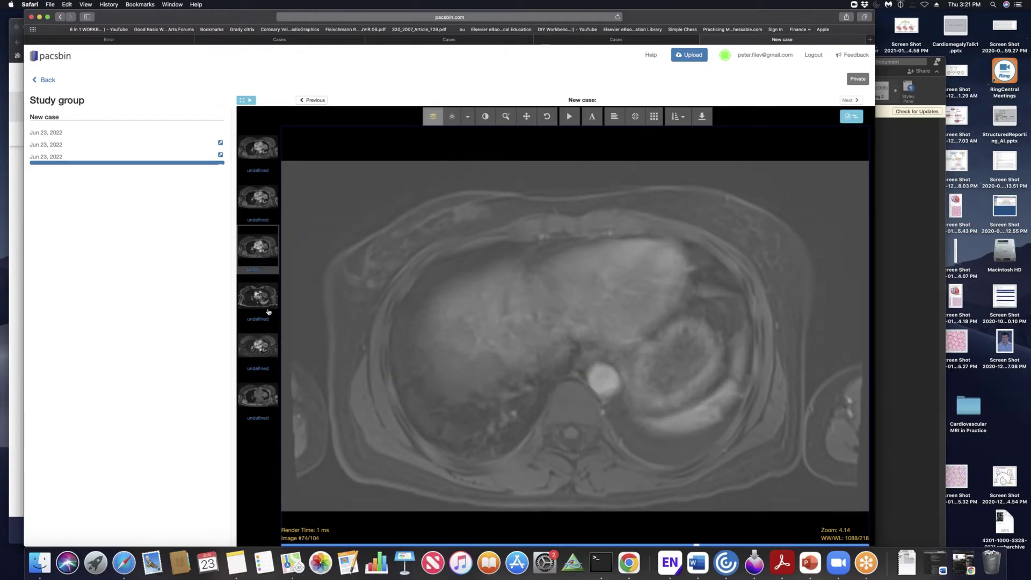
{"action": "scroll", "coordinate": [737, 297], "scroll_direction": "down", "scroll_amount": 20}
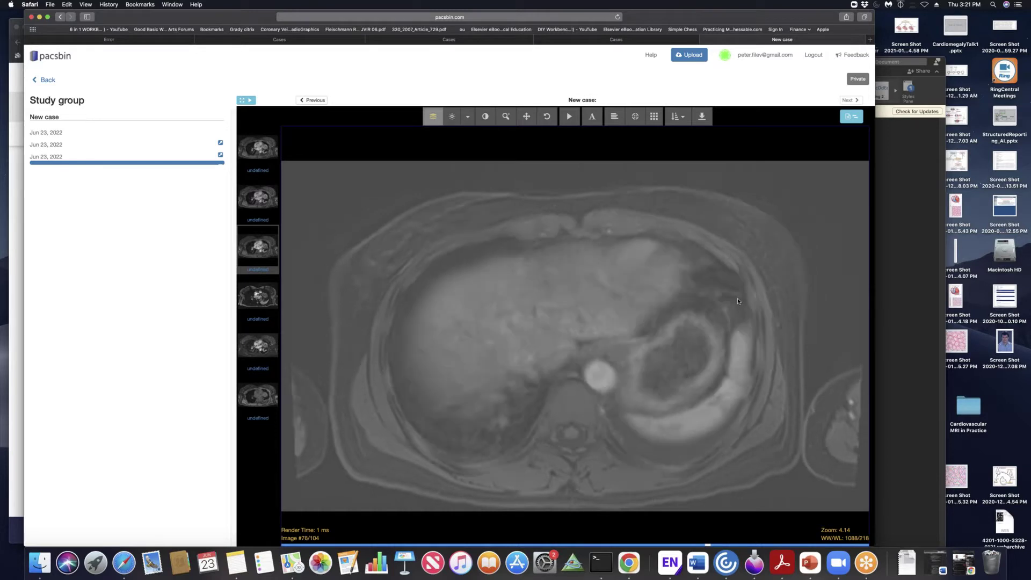
Return to the case list, reopen the New case group and bring up its second study, the chest CT
{"action": "left_click", "coordinate": [48, 80]}
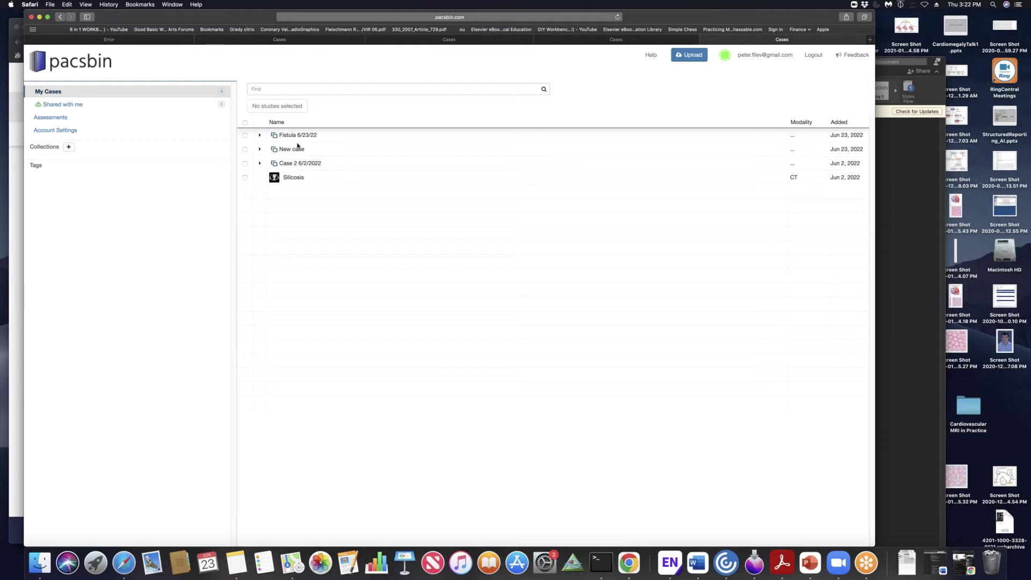
{"action": "left_click", "coordinate": [278, 148]}
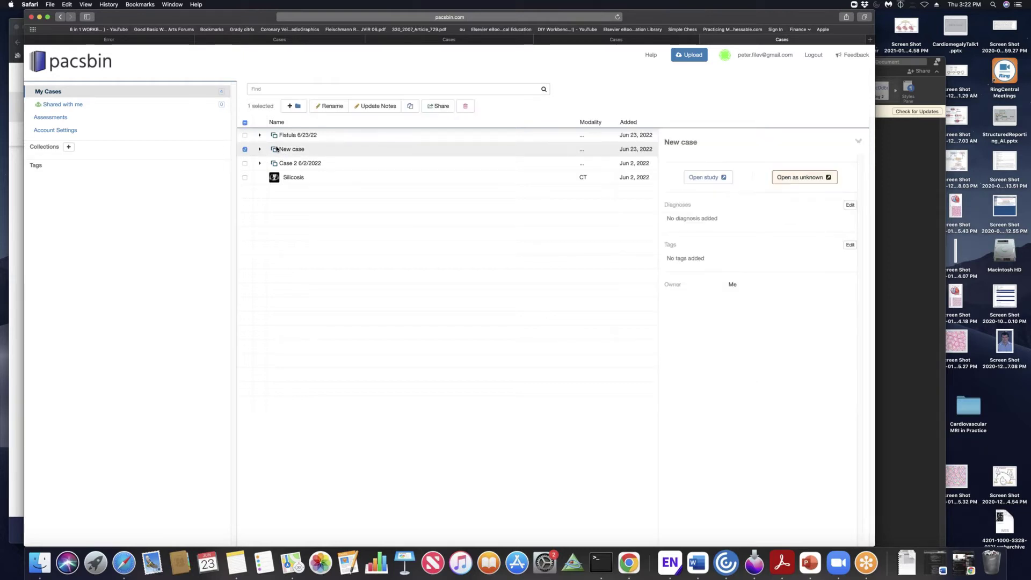
{"action": "left_click", "coordinate": [684, 178]}
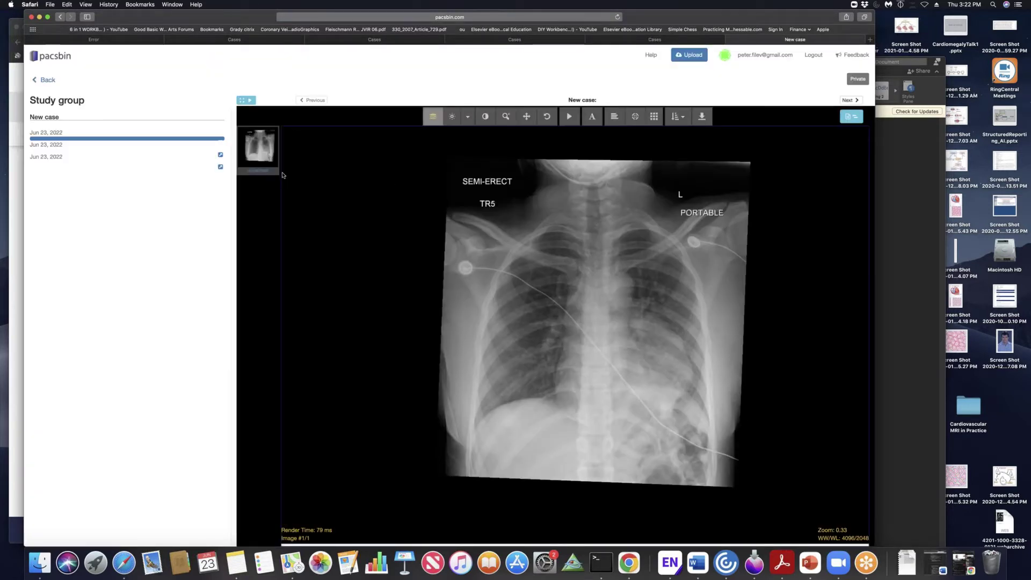
{"action": "left_click", "coordinate": [66, 151]}
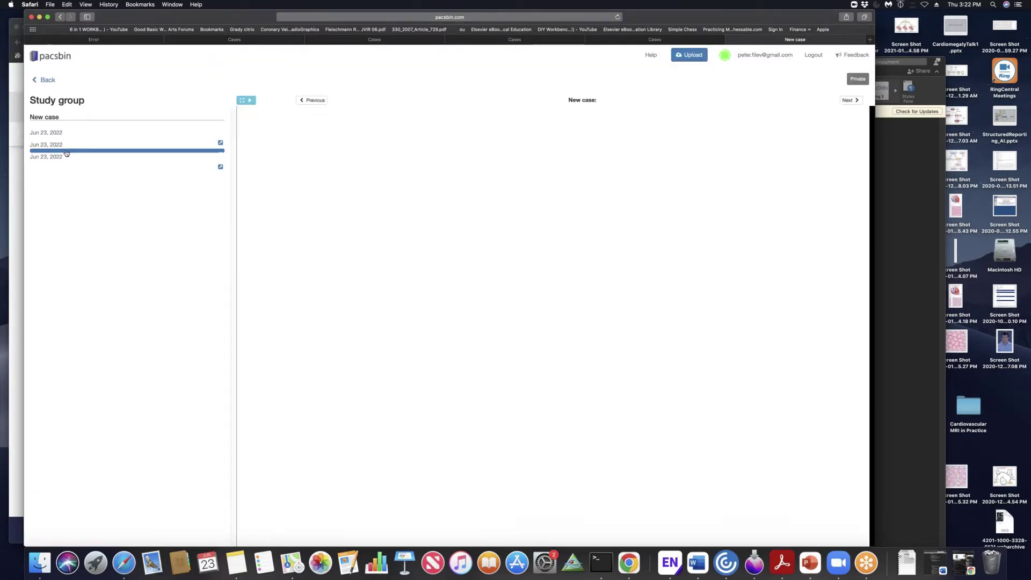
{"action": "scroll", "coordinate": [591, 232], "scroll_direction": "down", "scroll_amount": 5}
{"action": "scroll", "coordinate": [591, 234], "scroll_direction": "down", "scroll_amount": 20}
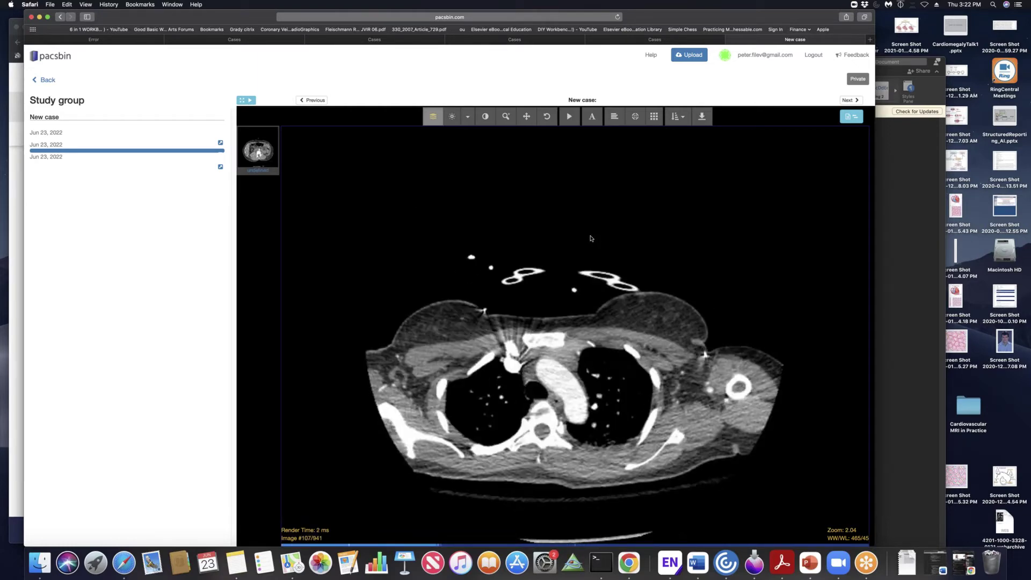
Examine the left perihilar mass on the chest CT between the heart and the pulmonary artery, including its upper margin
{"action": "scroll", "coordinate": [591, 238], "scroll_direction": "down", "scroll_amount": 15}
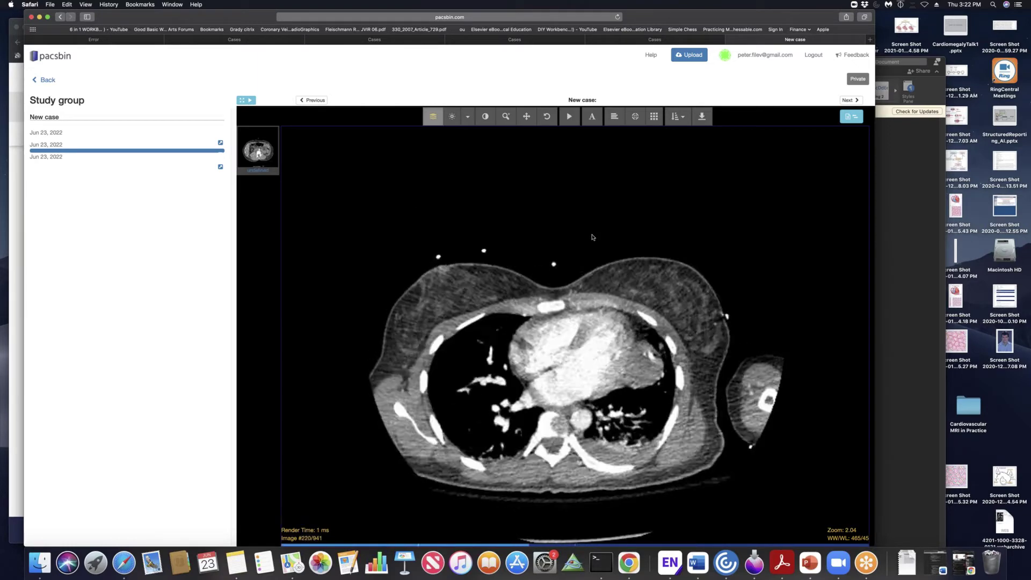
{"action": "scroll", "coordinate": [593, 237], "scroll_direction": "up", "scroll_amount": 15}
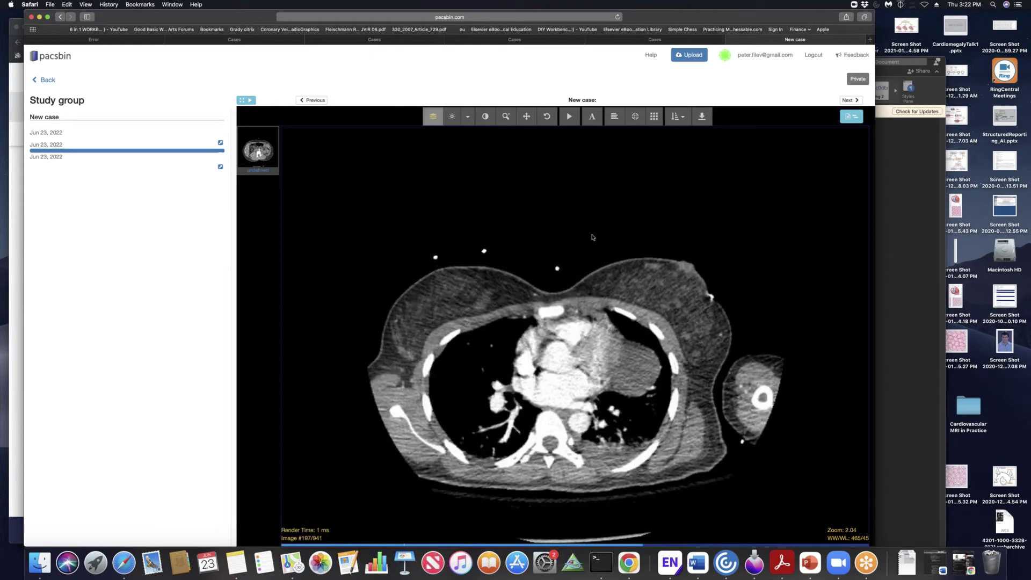
{"action": "scroll", "coordinate": [592, 237], "scroll_direction": "up", "scroll_amount": 5}
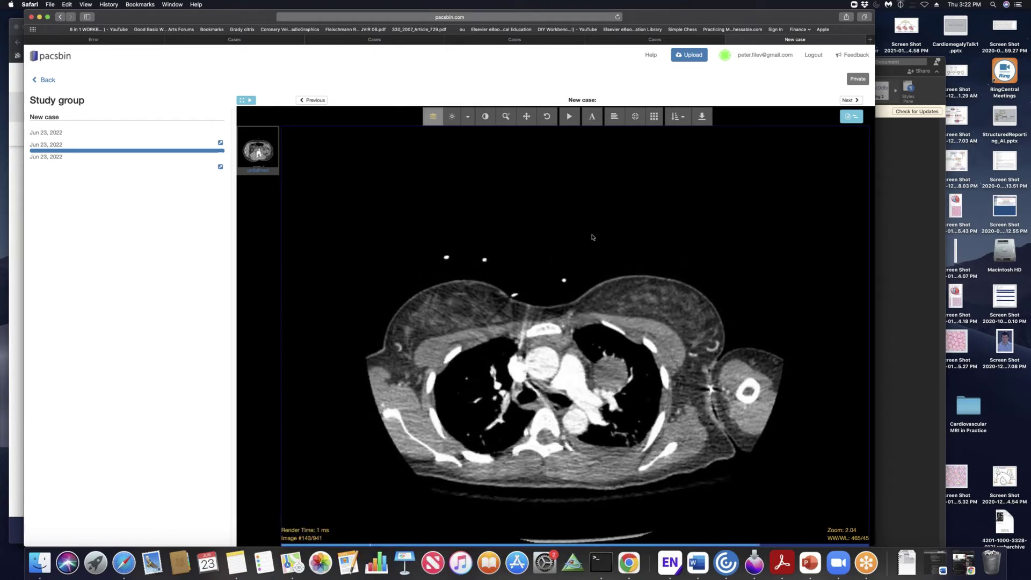
{"action": "scroll", "coordinate": [593, 236], "scroll_direction": "down", "scroll_amount": 8}
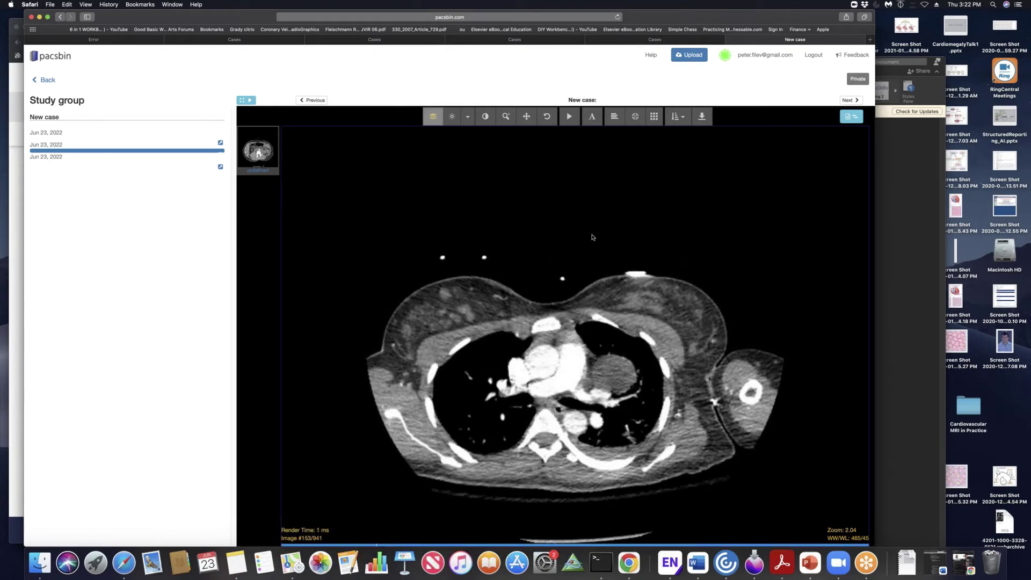
{"action": "scroll", "coordinate": [592, 237], "scroll_direction": "up", "scroll_amount": 8}
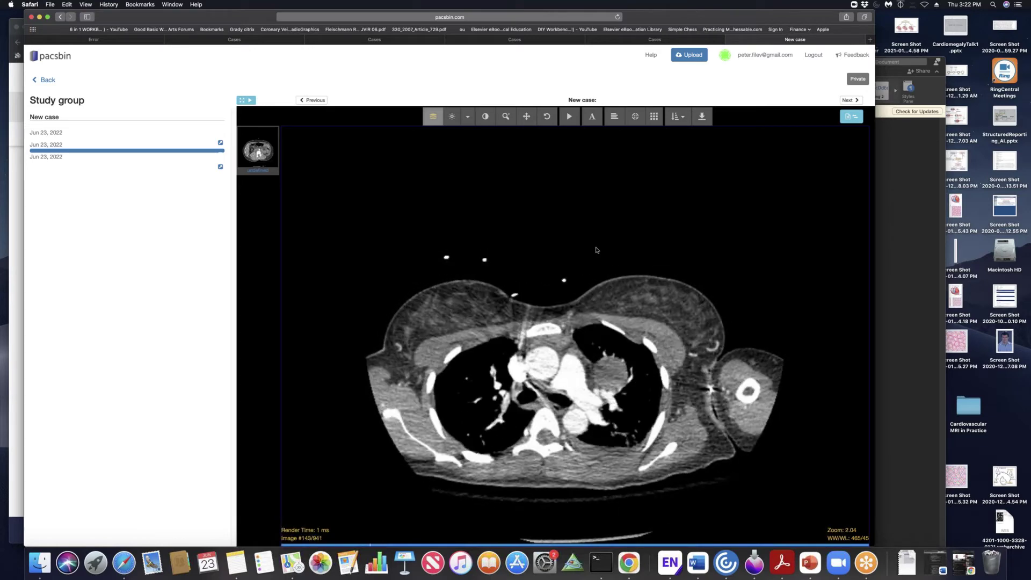
{"action": "scroll", "coordinate": [597, 250], "scroll_direction": "up", "scroll_amount": 2}
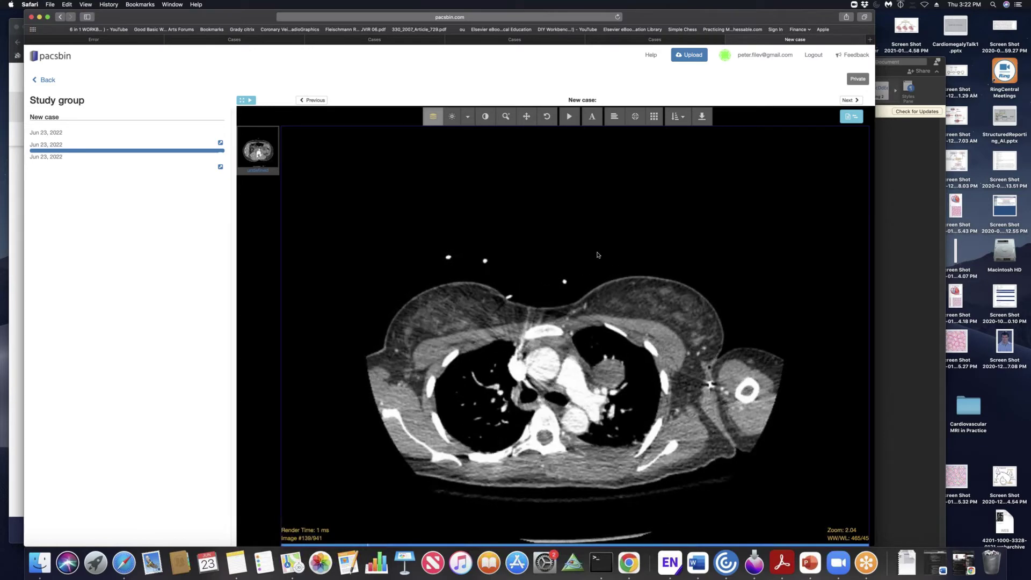
{"action": "scroll", "coordinate": [619, 359], "scroll_direction": "down", "scroll_amount": 5}
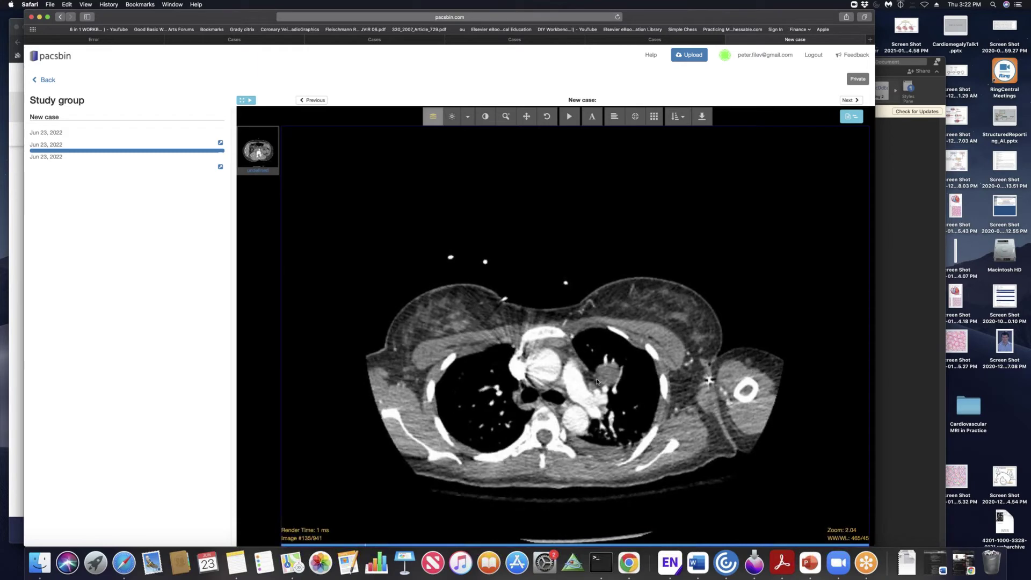
Follow the mass on the CT from the left pulmonary artery along the left heart border to the left lung base
{"action": "scroll", "coordinate": [597, 378], "scroll_direction": "down", "scroll_amount": 8}
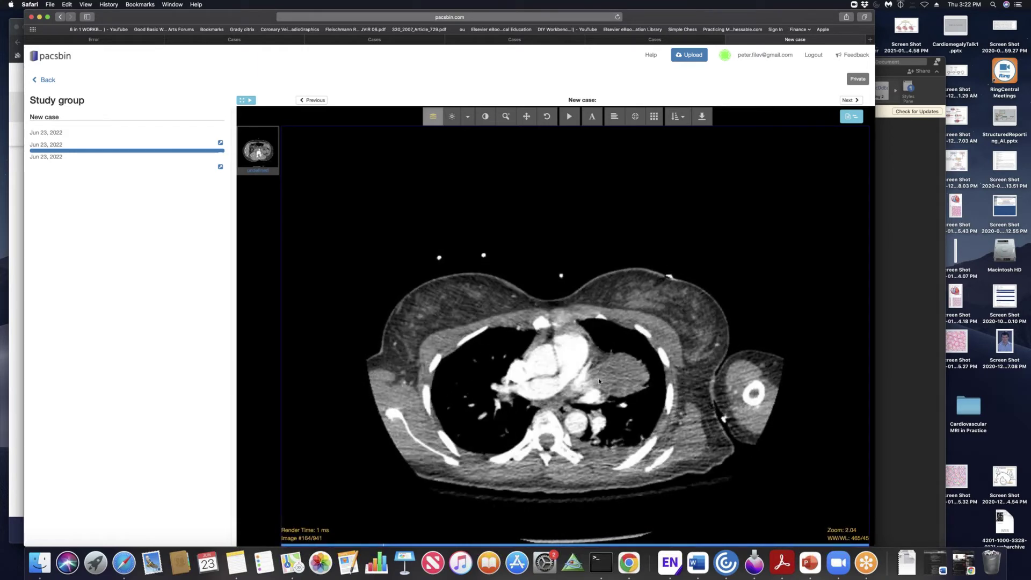
{"action": "scroll", "coordinate": [605, 370], "scroll_direction": "down", "scroll_amount": 12}
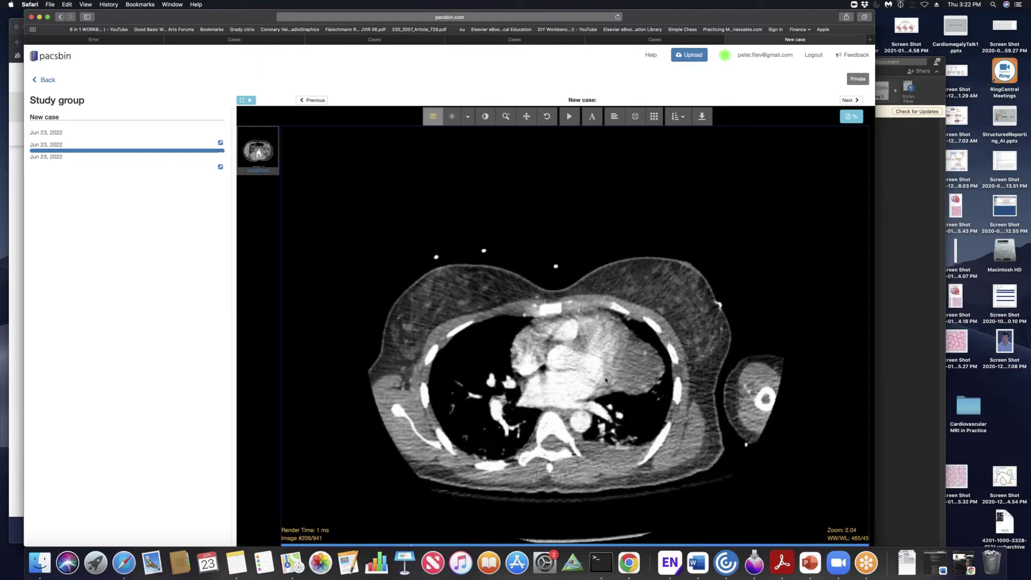
{"action": "scroll", "coordinate": [614, 402], "scroll_direction": "down", "scroll_amount": 8}
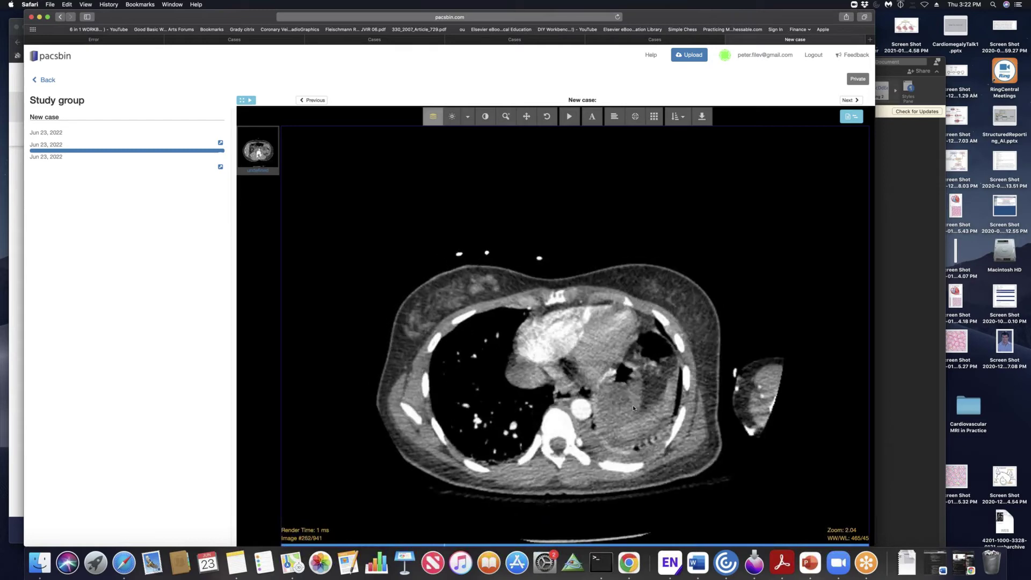
{"action": "scroll", "coordinate": [627, 401], "scroll_direction": "up", "scroll_amount": 2}
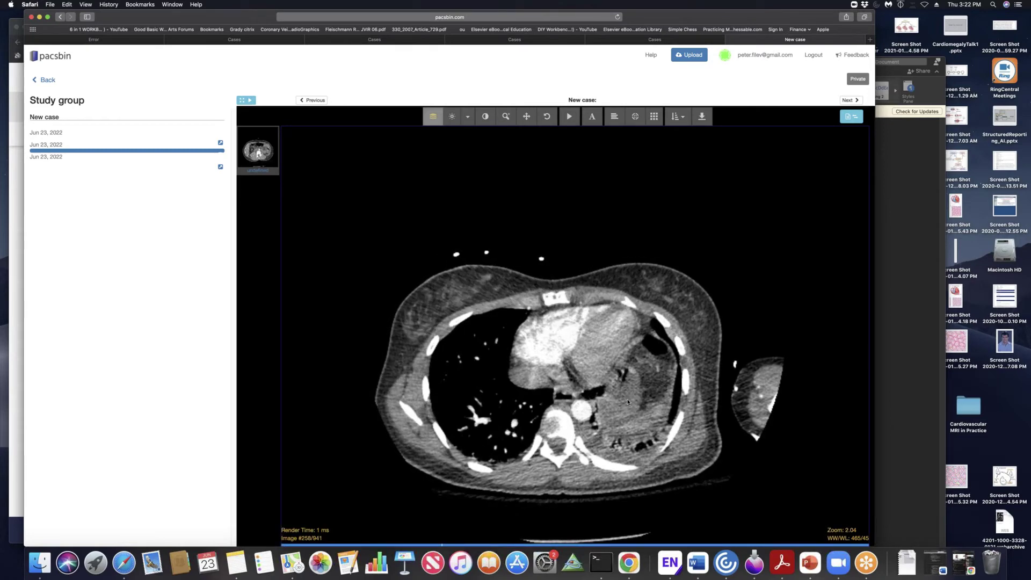
{"action": "scroll", "coordinate": [628, 402], "scroll_direction": "down", "scroll_amount": 13}
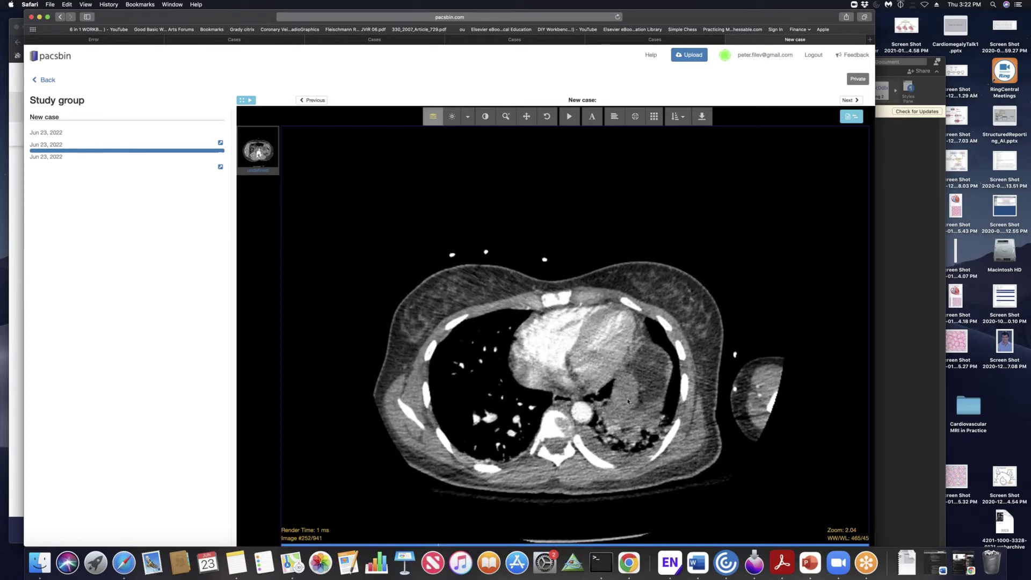
Continue the CT review into the upper abdomen, checking the region beside the aorta at kidney level
{"action": "scroll", "coordinate": [628, 401], "scroll_direction": "down", "scroll_amount": 14}
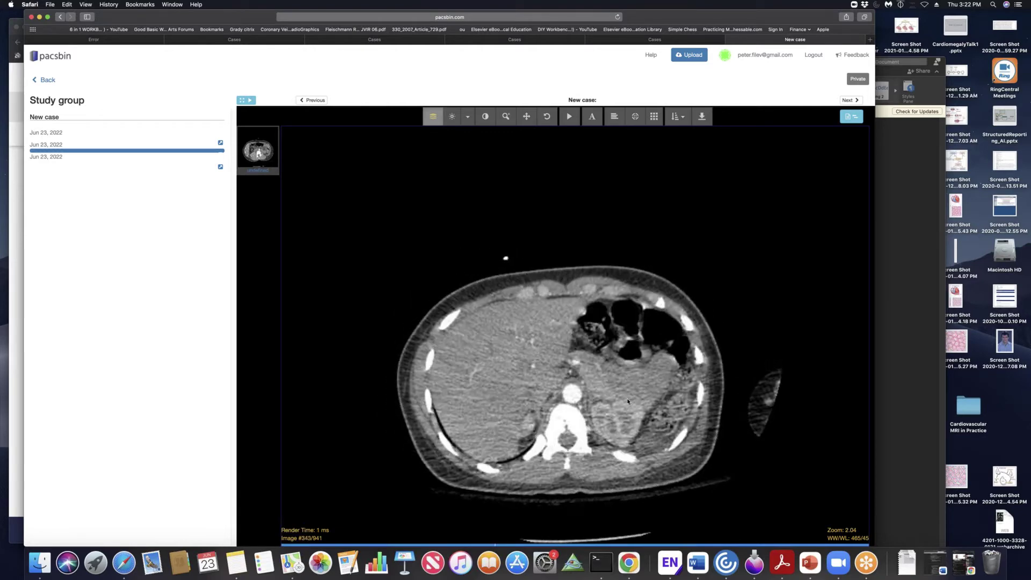
{"action": "scroll", "coordinate": [621, 410], "scroll_direction": "down", "scroll_amount": 3}
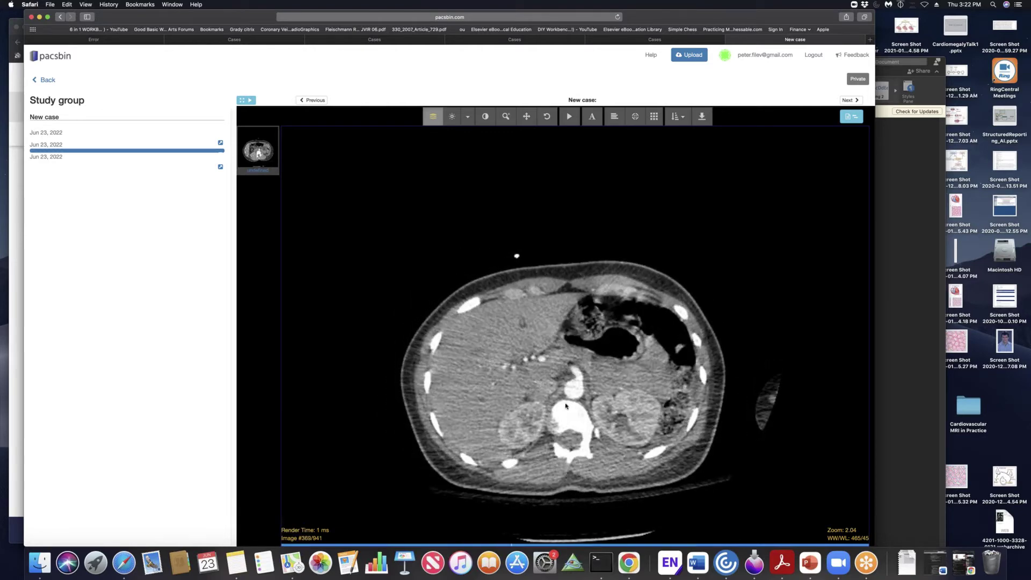
{"action": "scroll", "coordinate": [569, 403], "scroll_direction": "down", "scroll_amount": 1}
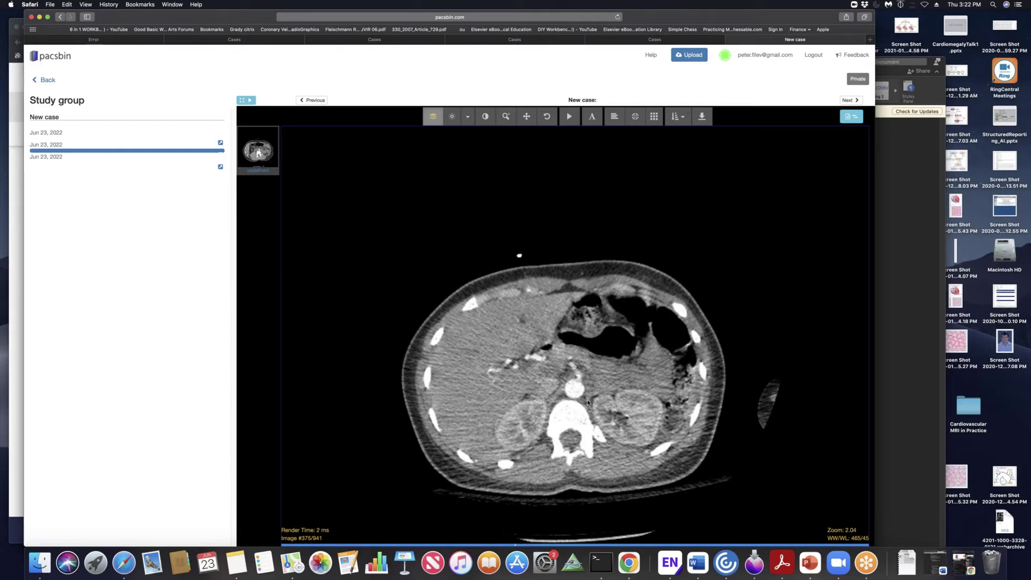
{"action": "scroll", "coordinate": [590, 402], "scroll_direction": "down", "scroll_amount": 5}
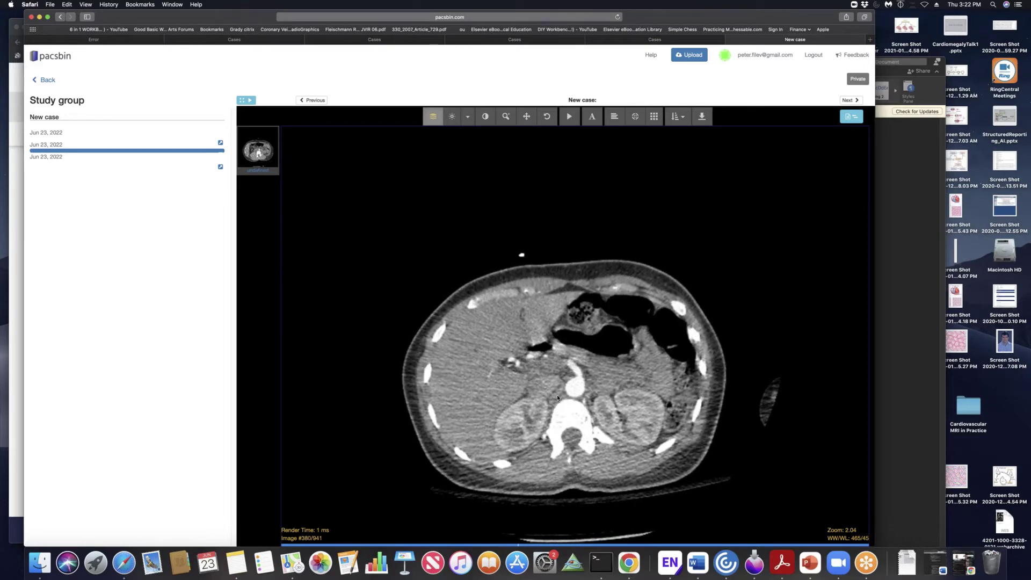
Magnify the kidney-level CT slices to examine the tissue around the aorta and above the kidneys, then restore the full cross-section view
{"action": "left_click", "coordinate": [506, 116]}
{"action": "mouse_move", "coordinate": [655, 392]}
{"action": "left_mouse_down"}
{"action": "mouse_move", "coordinate": [656, 414]}
{"action": "mouse_move", "coordinate": [658, 388]}
{"action": "left_mouse_up"}
{"action": "scroll", "coordinate": [660, 376], "scroll_direction": "up", "scroll_amount": 5}
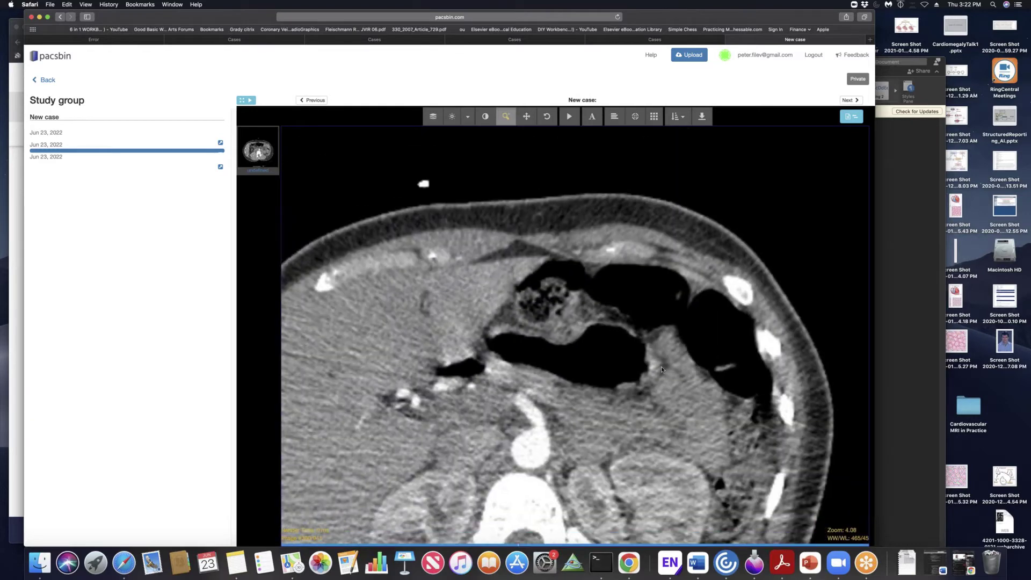
{"action": "scroll", "coordinate": [495, 457], "scroll_direction": "up", "scroll_amount": 1}
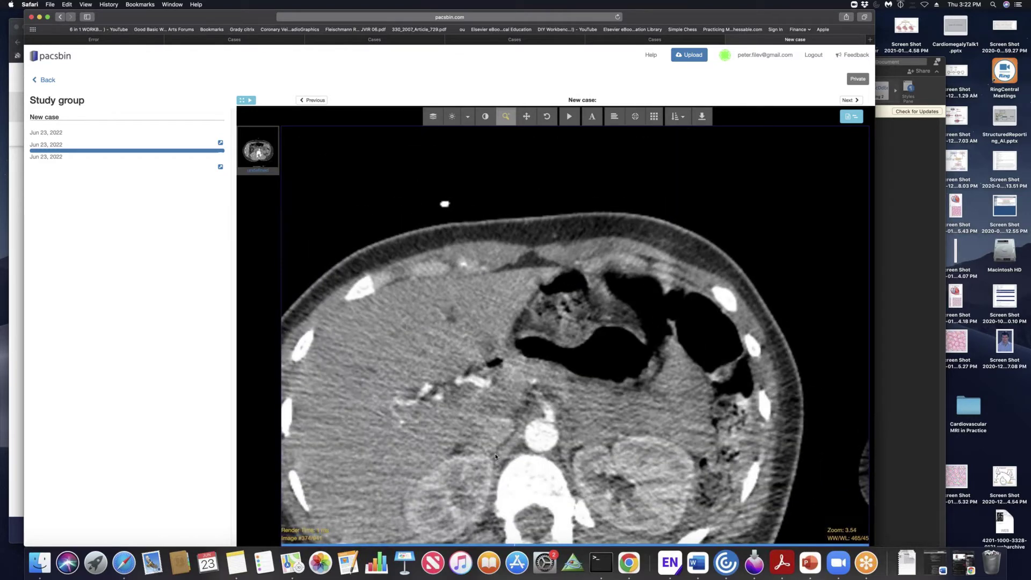
{"action": "scroll", "coordinate": [541, 457], "scroll_direction": "down", "scroll_amount": 10}
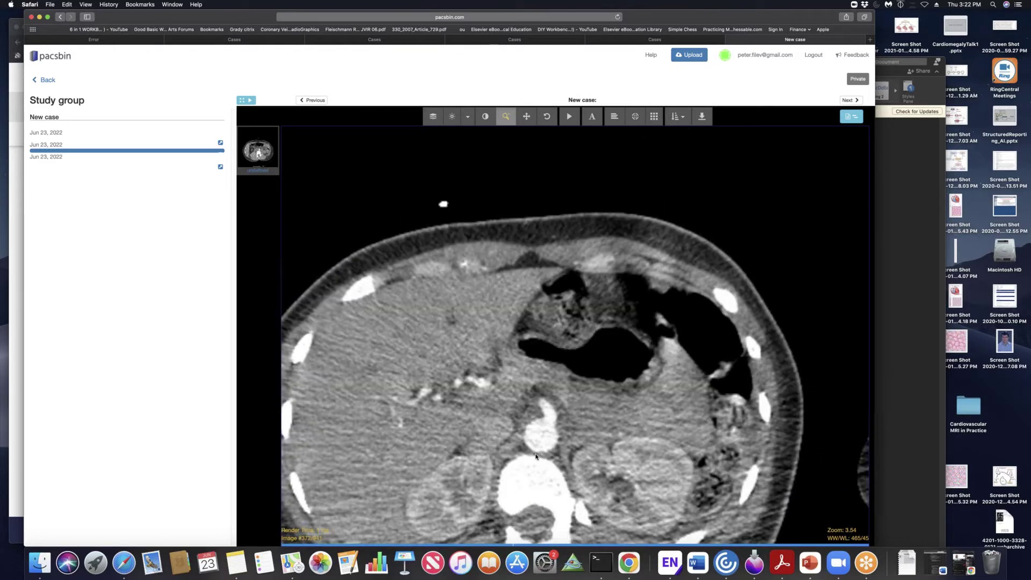
{"action": "scroll", "coordinate": [538, 457], "scroll_direction": "up", "scroll_amount": 10}
{"action": "scroll", "coordinate": [541, 452], "scroll_direction": "down", "scroll_amount": 7}
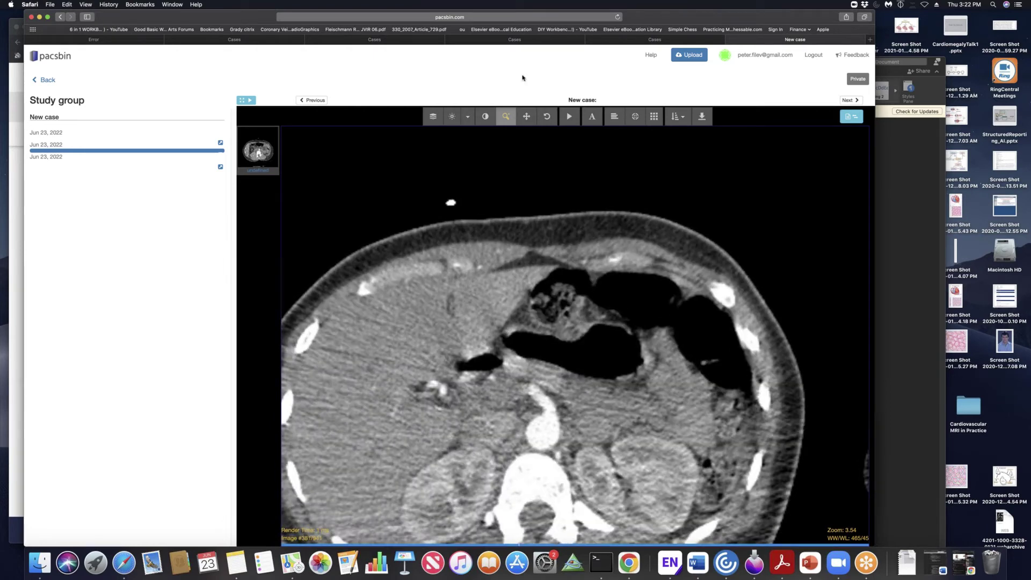
{"action": "left_click_drag", "start_coordinate": [558, 234], "coordinate": [563, 159]}
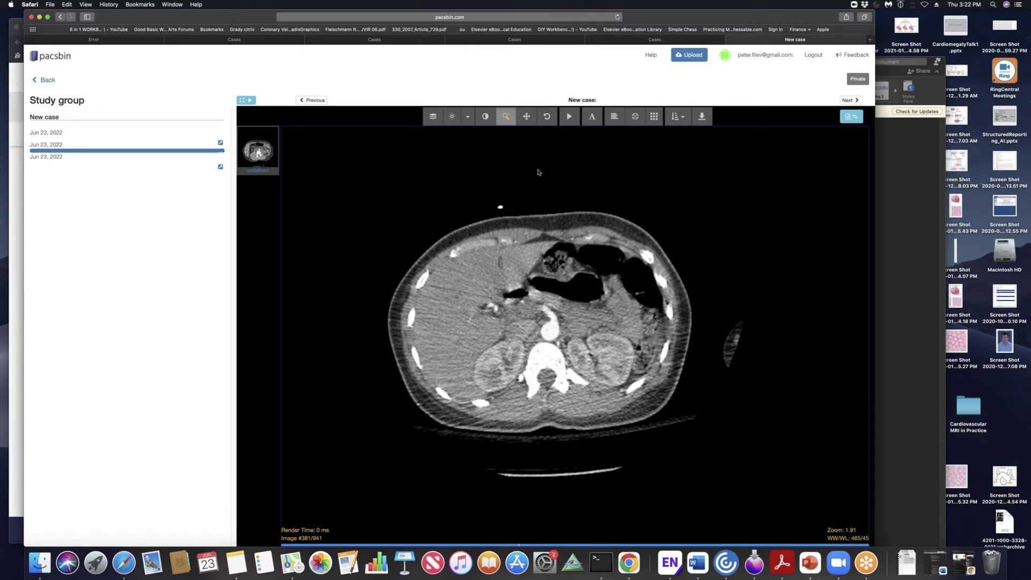
Return to the case list and open the Fistula 6/23/22 study group with its first CT series in the viewer
{"action": "left_click", "coordinate": [53, 78]}
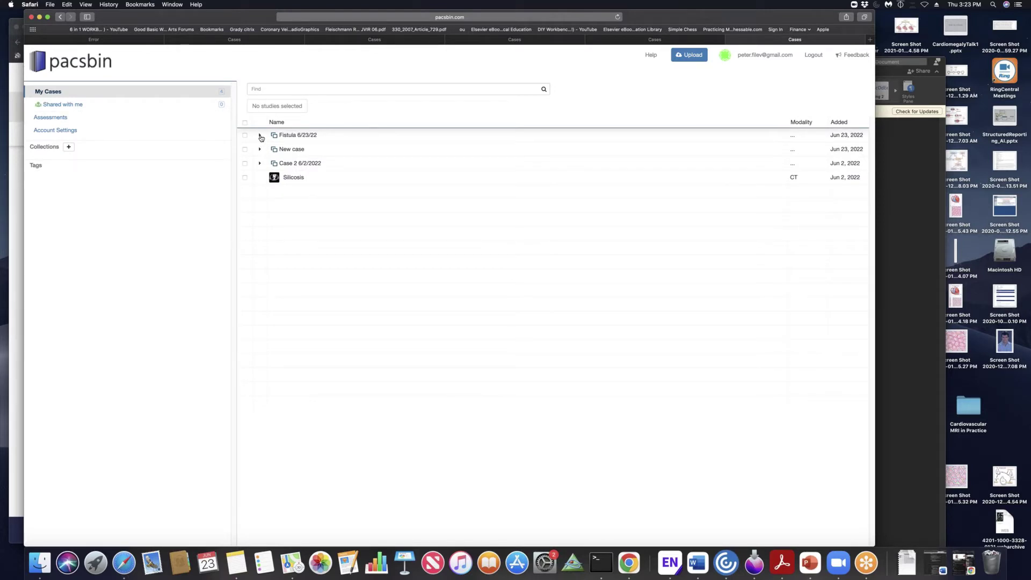
{"action": "left_click", "coordinate": [260, 136]}
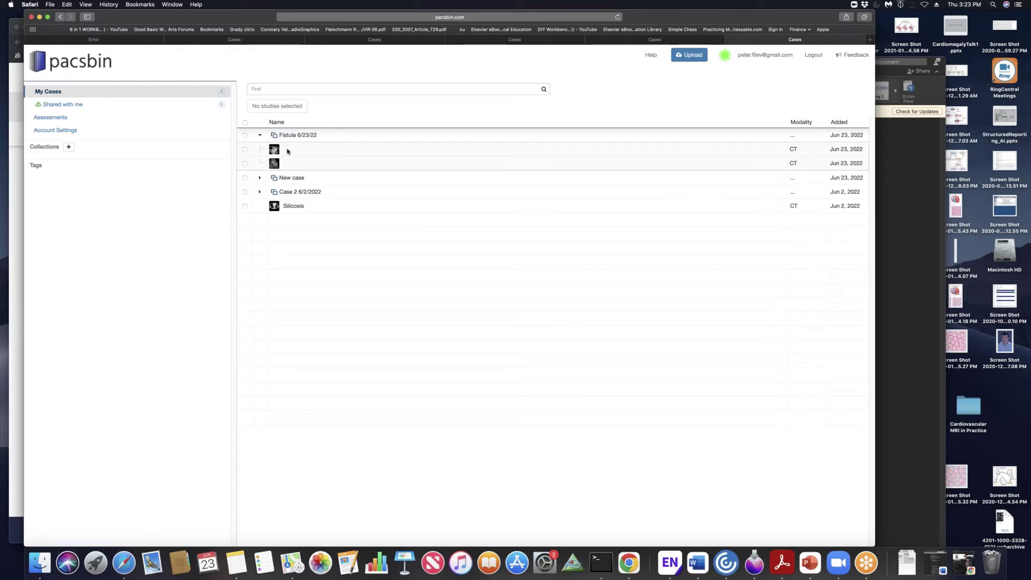
{"action": "left_click", "coordinate": [278, 164]}
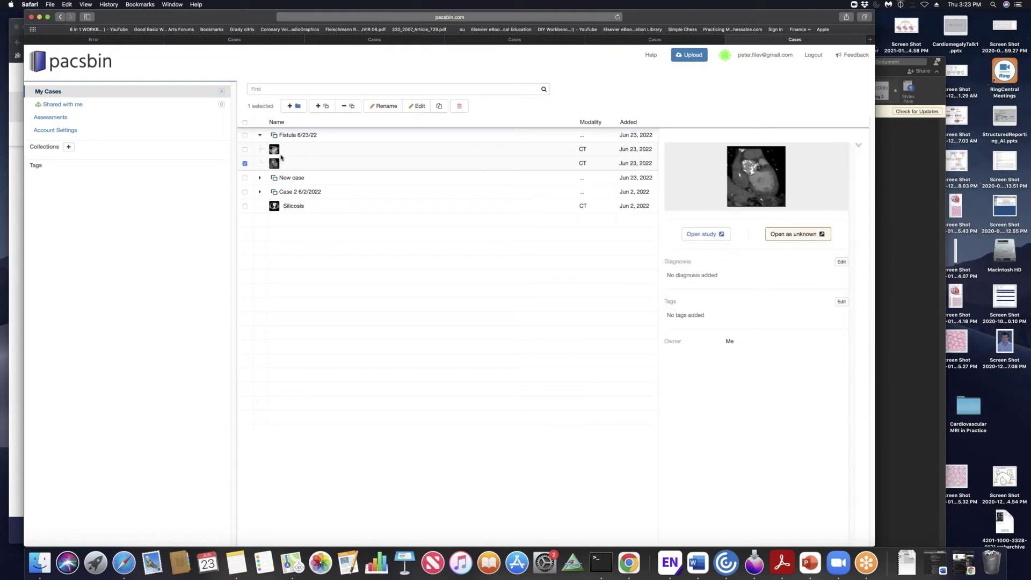
{"action": "left_click", "coordinate": [282, 139]}
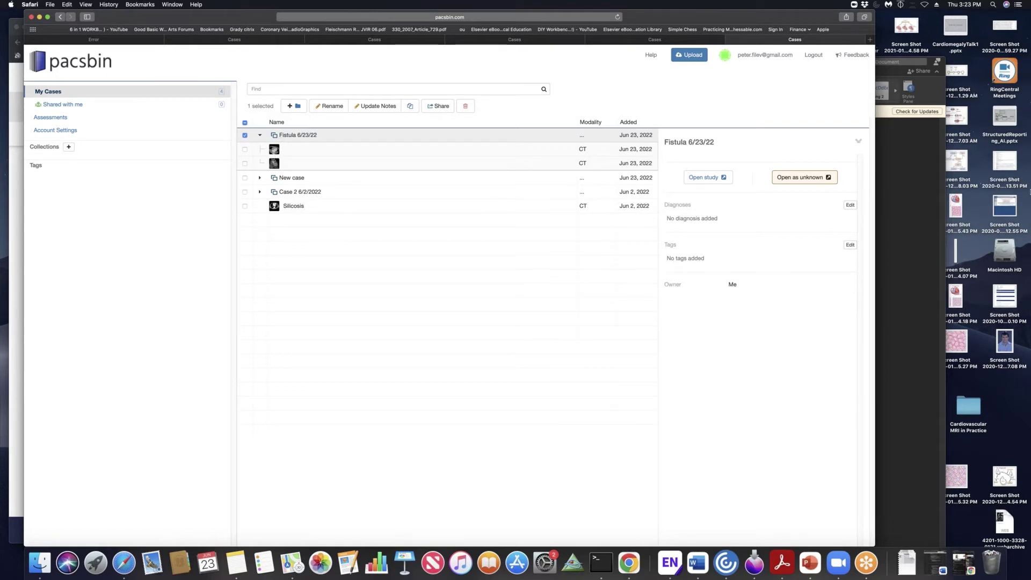
{"action": "left_click", "coordinate": [708, 177]}
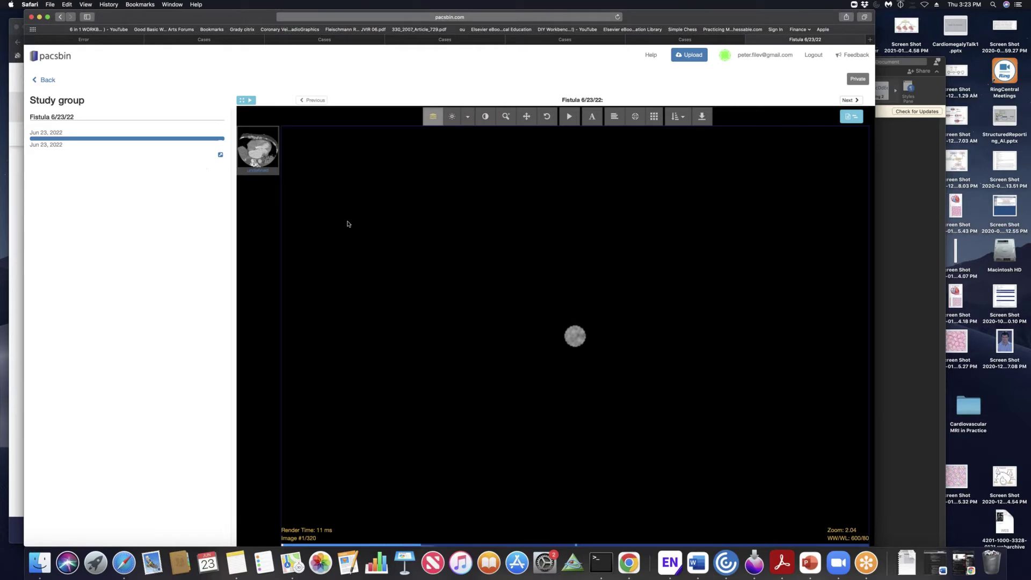
{"action": "left_click_drag", "start_coordinate": [258, 153], "coordinate": [593, 315]}
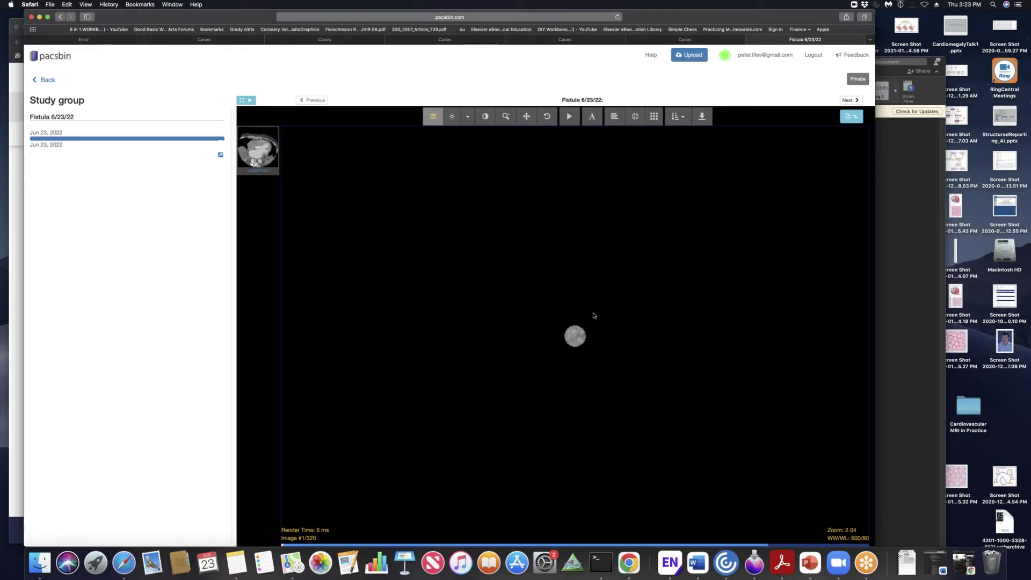
Review the cardiac CT from the pulmonary artery level down to the aortic root, examining the boundary between the root and left atrium
{"action": "scroll", "coordinate": [593, 315], "scroll_direction": "down", "scroll_amount": 20}
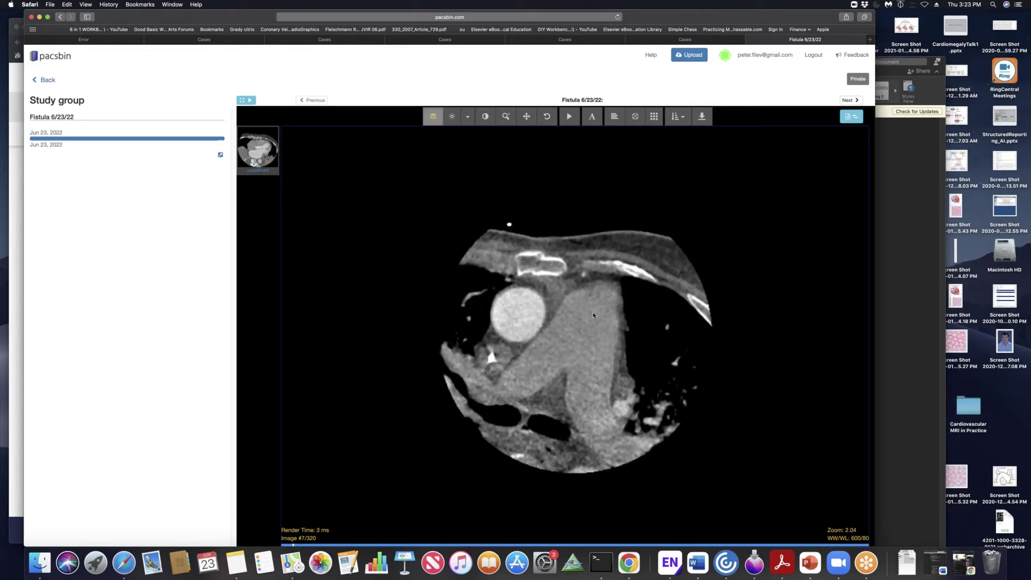
{"action": "scroll", "coordinate": [594, 315], "scroll_direction": "down", "scroll_amount": 20}
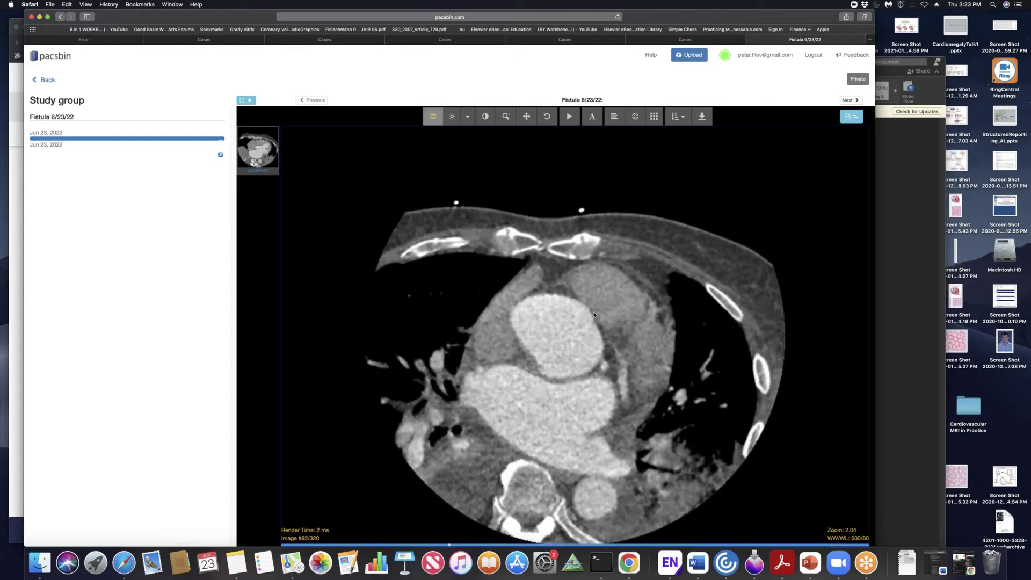
{"action": "scroll", "coordinate": [593, 316], "scroll_direction": "up", "scroll_amount": 20}
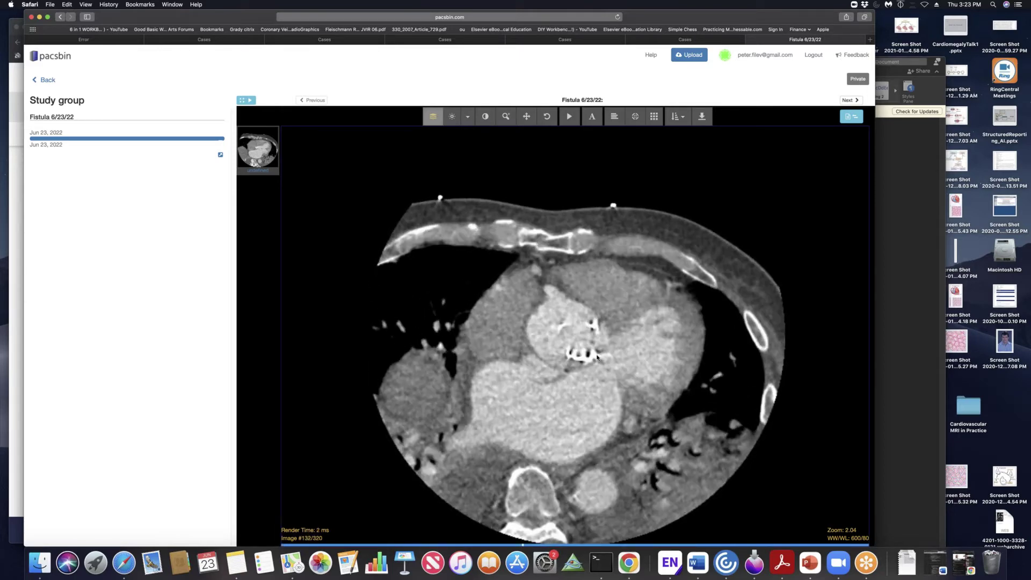
{"action": "scroll", "coordinate": [558, 315], "scroll_direction": "up", "scroll_amount": 4}
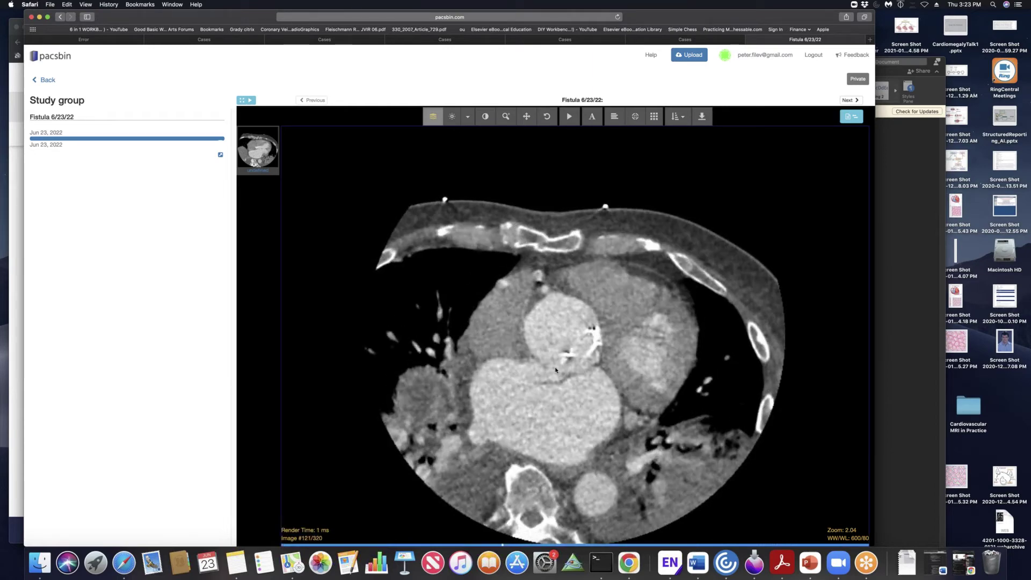
{"action": "scroll", "coordinate": [480, 287], "scroll_direction": "up", "scroll_amount": 4}
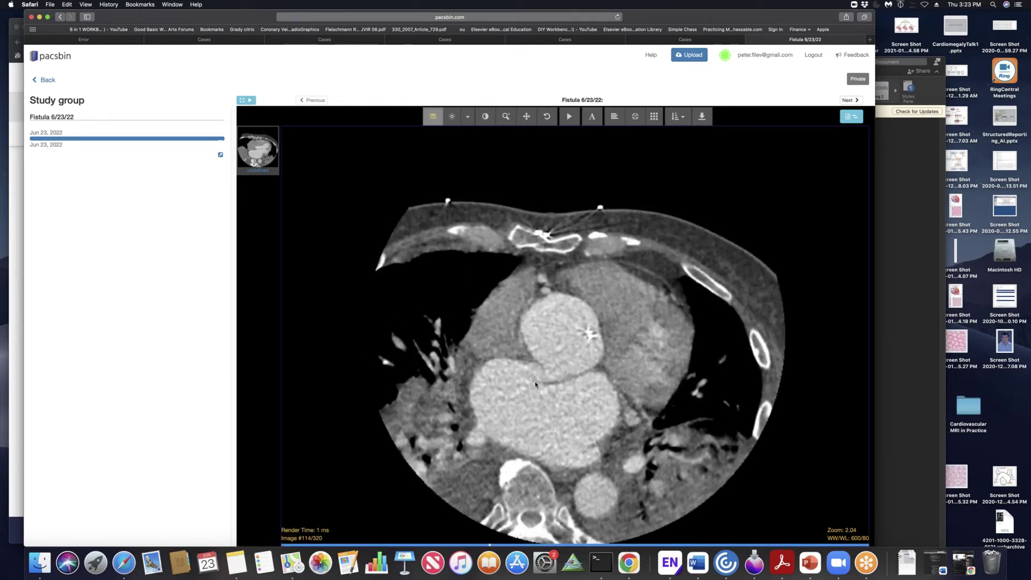
{"action": "scroll", "coordinate": [534, 378], "scroll_direction": "up", "scroll_amount": 2}
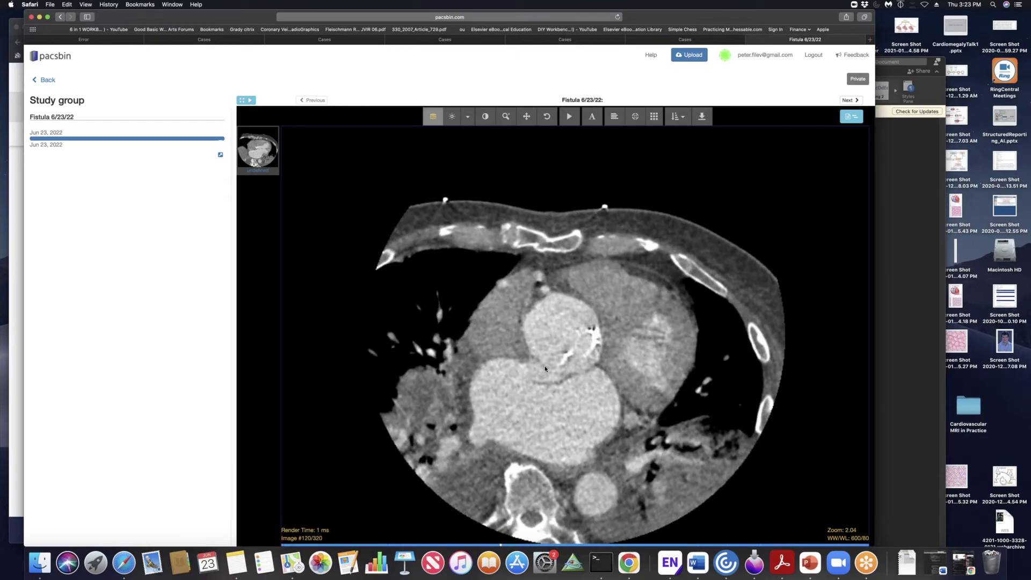
{"action": "scroll", "coordinate": [537, 376], "scroll_direction": "up", "scroll_amount": 15}
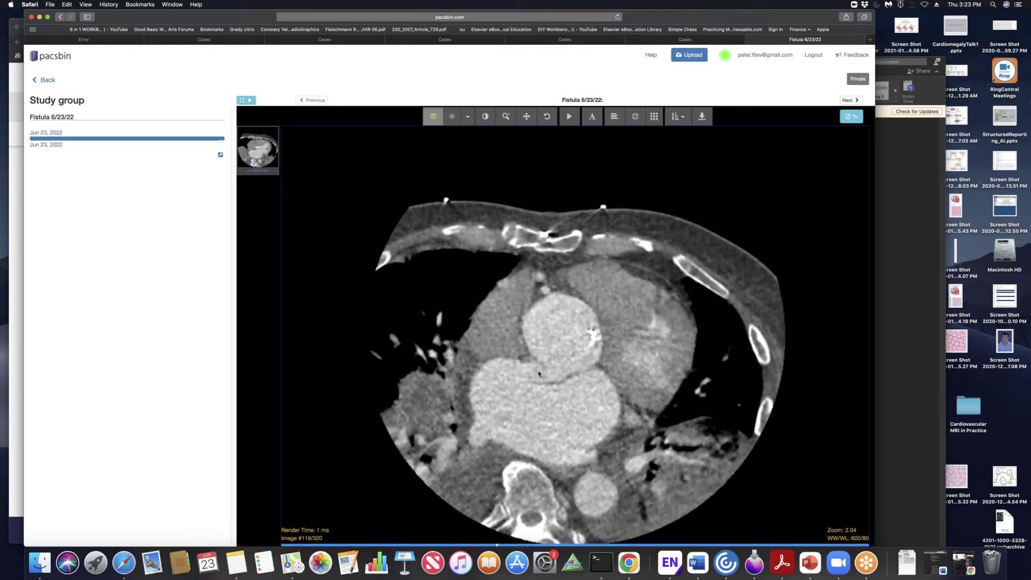
{"action": "scroll", "coordinate": [545, 373], "scroll_direction": "down", "scroll_amount": 20}
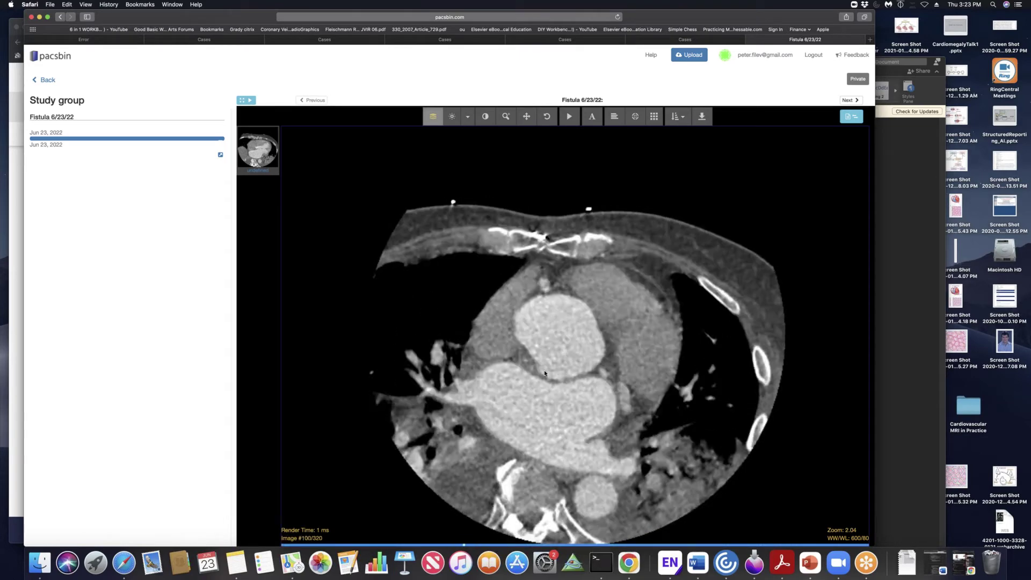
Examine the metallic aortic valve through its full height and the adjoining wall between the aortic root and left atrium
{"action": "scroll", "coordinate": [564, 320], "scroll_direction": "up", "scroll_amount": 1}
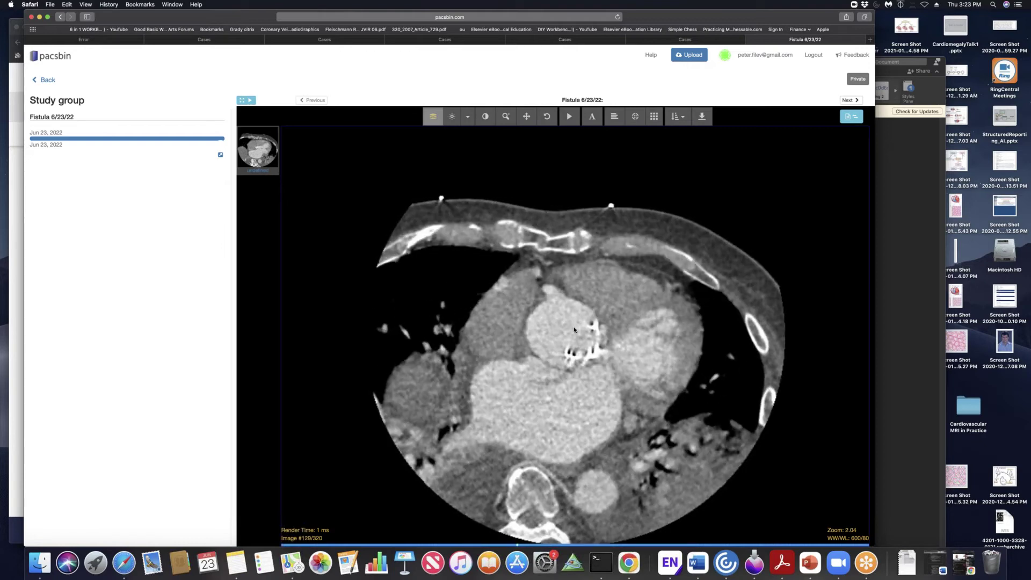
{"action": "scroll", "coordinate": [576, 333], "scroll_direction": "down", "scroll_amount": 3}
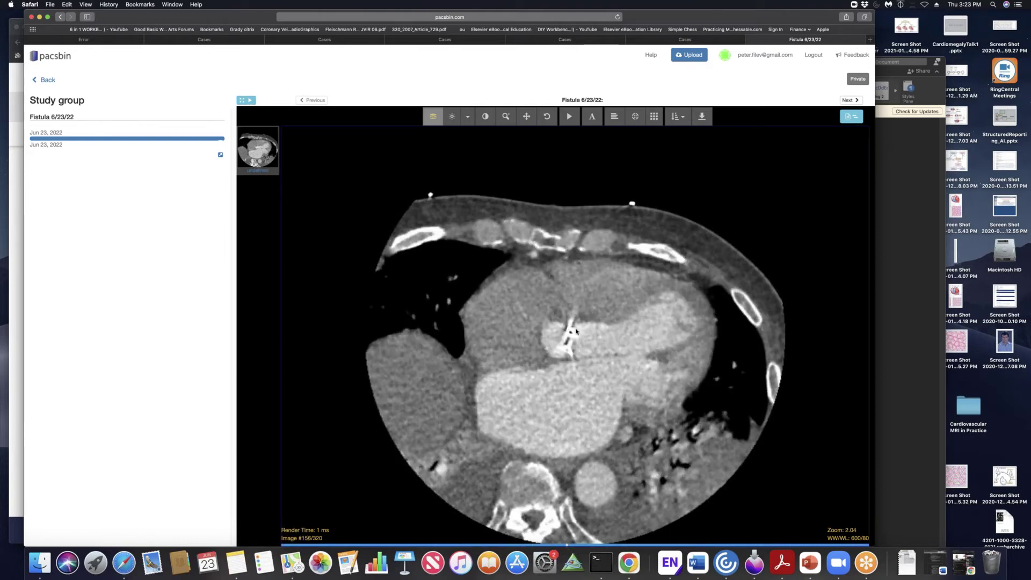
{"action": "scroll", "coordinate": [576, 331], "scroll_direction": "up", "scroll_amount": 7}
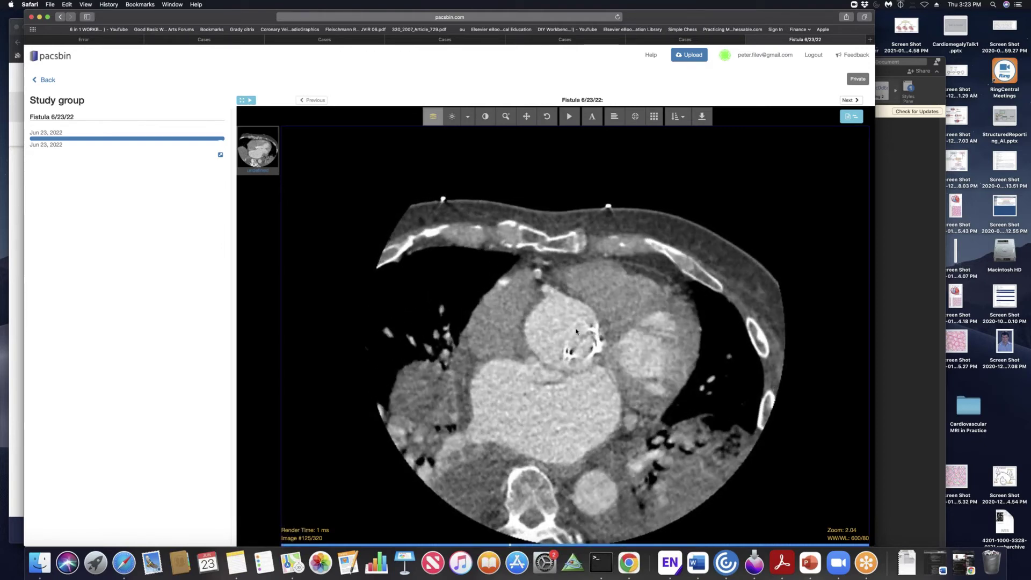
{"action": "scroll", "coordinate": [576, 331], "scroll_direction": "down", "scroll_amount": 8}
{"action": "scroll", "coordinate": [576, 331], "scroll_direction": "up", "scroll_amount": 5}
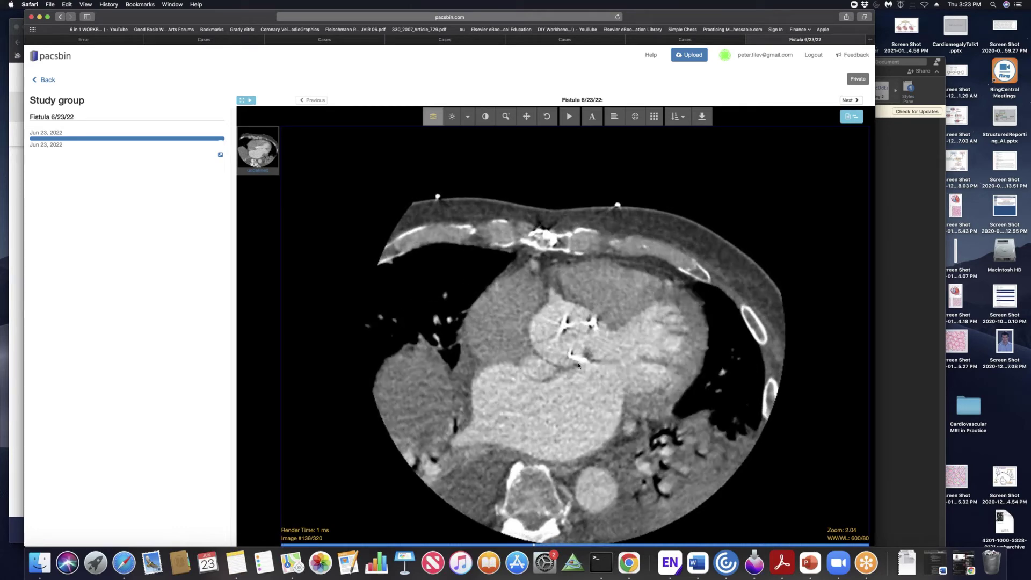
{"action": "scroll", "coordinate": [538, 364], "scroll_direction": "up", "scroll_amount": 8}
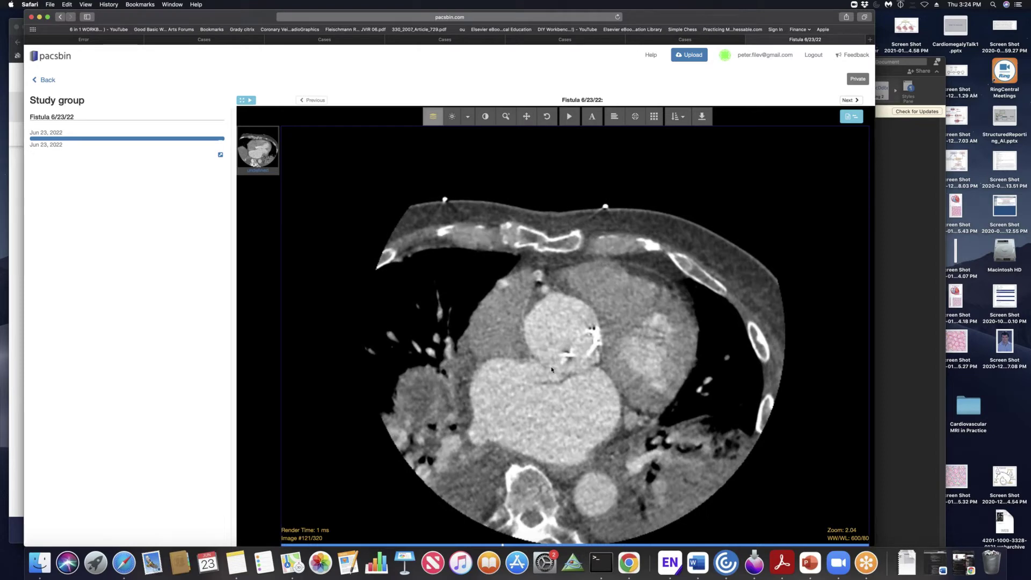
{"action": "scroll", "coordinate": [554, 367], "scroll_direction": "up", "scroll_amount": 1}
{"action": "scroll", "coordinate": [554, 360], "scroll_direction": "up", "scroll_amount": 6}
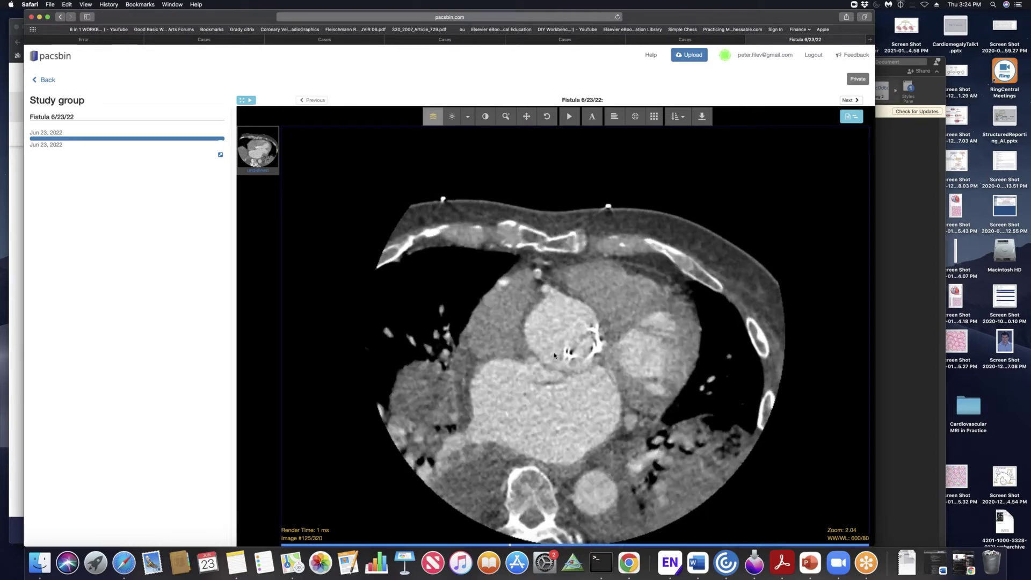
{"action": "scroll", "coordinate": [553, 360], "scroll_direction": "down", "scroll_amount": 3}
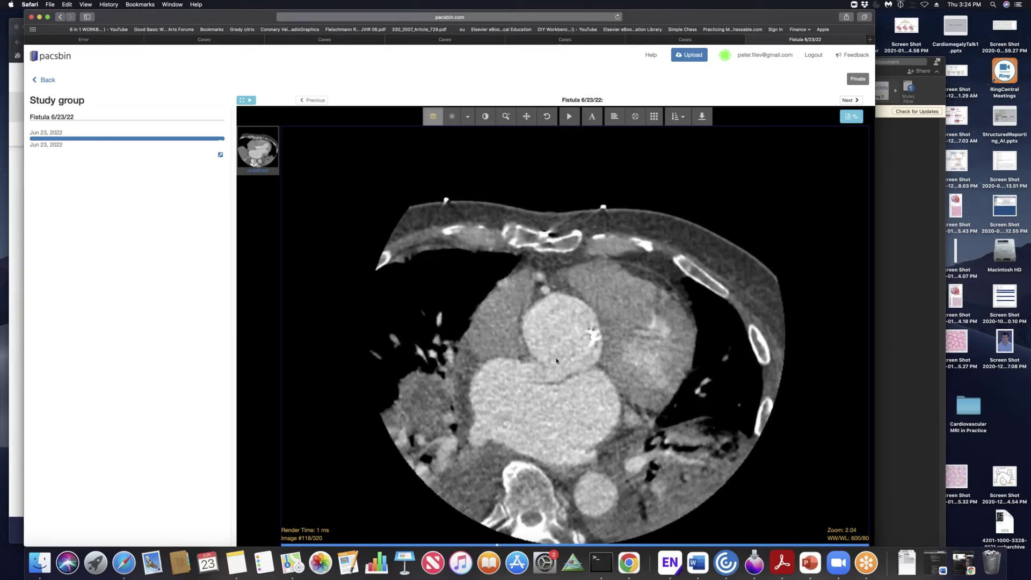
{"action": "scroll", "coordinate": [556, 361], "scroll_direction": "up", "scroll_amount": 1}
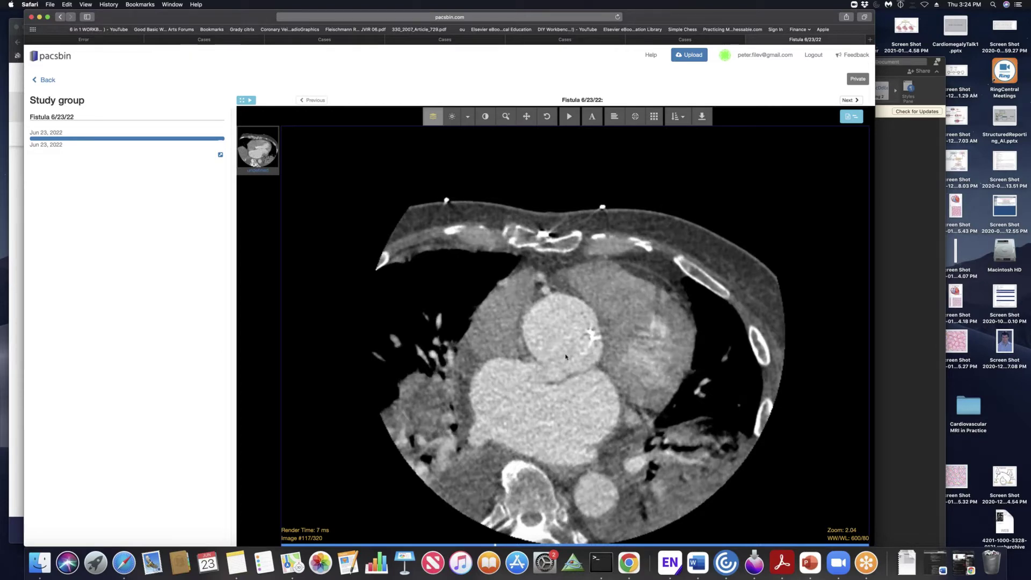
Compare the slices above and below the metallic valve, tracing its struts toward the left ventricular outflow tract
{"action": "scroll", "coordinate": [556, 366], "scroll_direction": "down", "scroll_amount": 20}
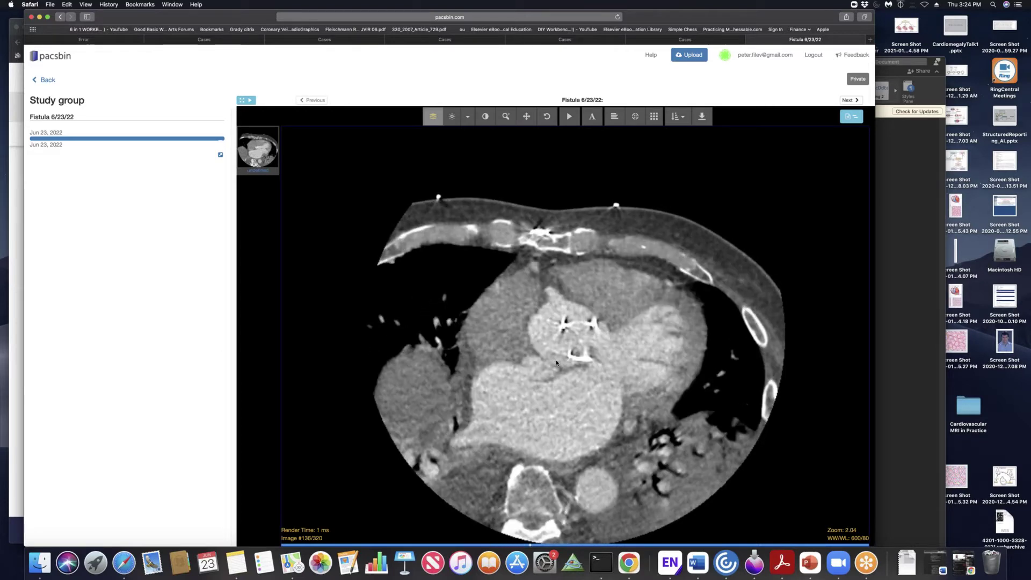
{"action": "scroll", "coordinate": [558, 360], "scroll_direction": "up", "scroll_amount": 20}
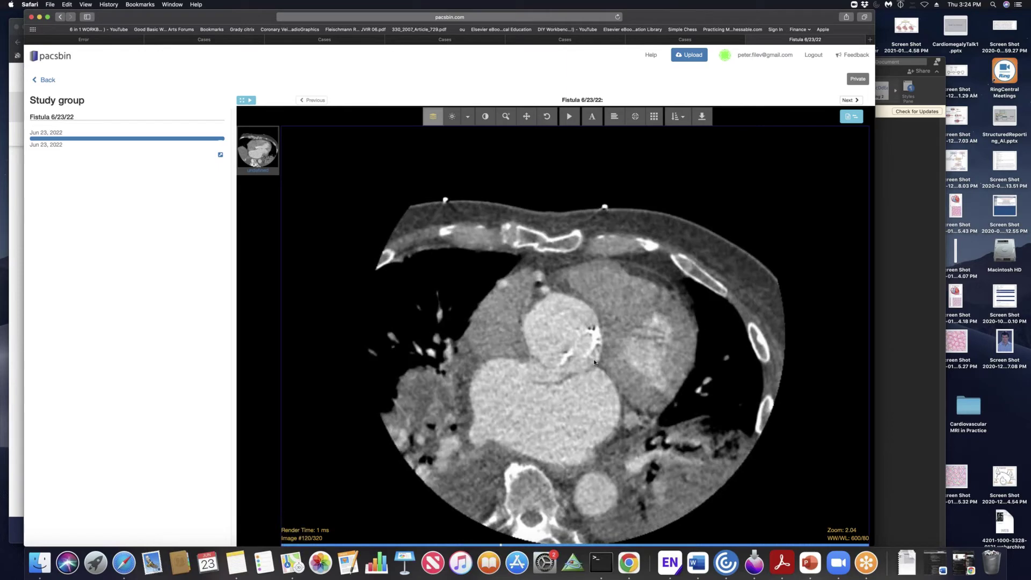
{"action": "scroll", "coordinate": [572, 357], "scroll_direction": "down", "scroll_amount": 20}
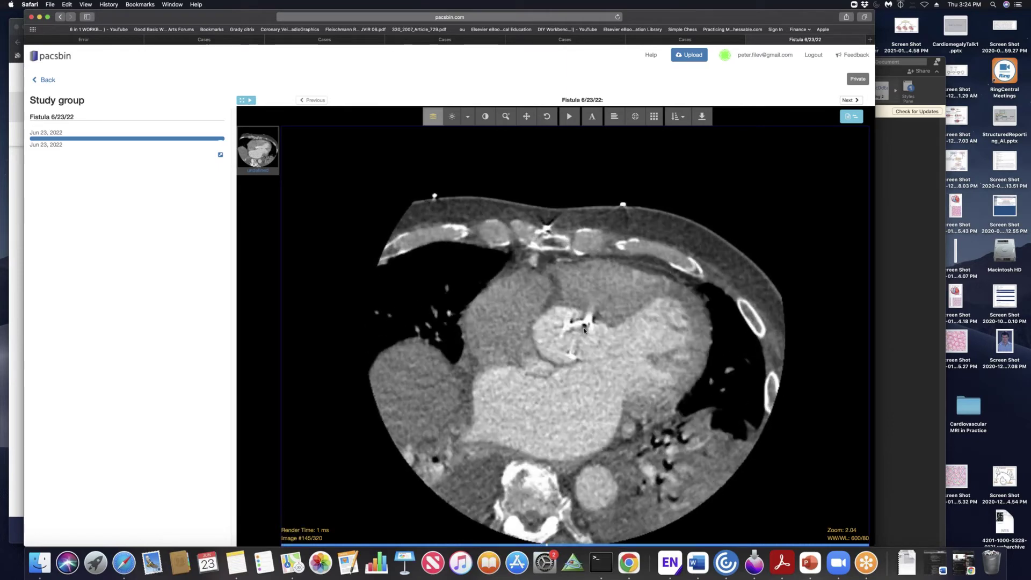
{"action": "scroll", "coordinate": [564, 365], "scroll_direction": "up", "scroll_amount": 18}
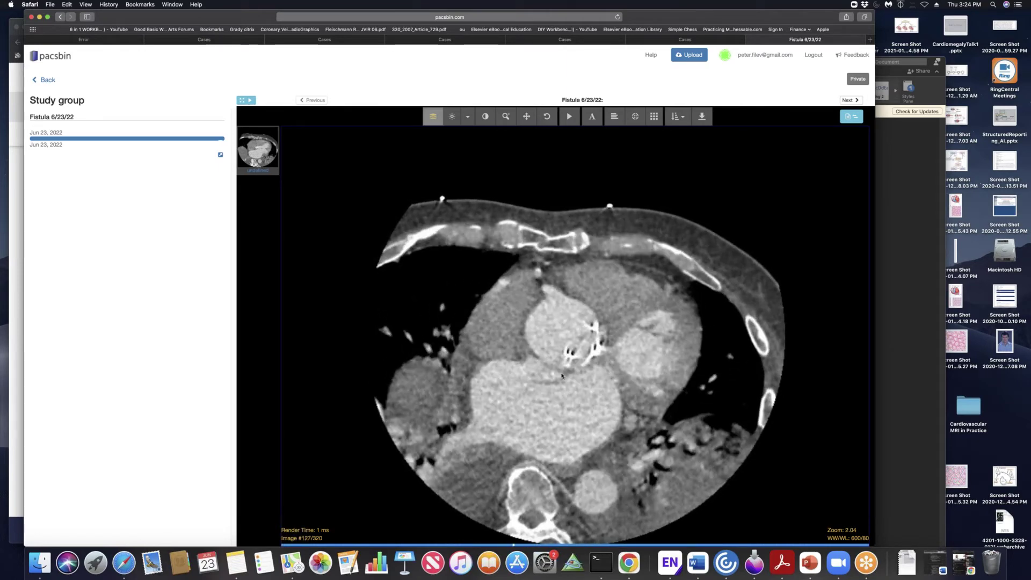
{"action": "scroll", "coordinate": [572, 375], "scroll_direction": "down", "scroll_amount": 20}
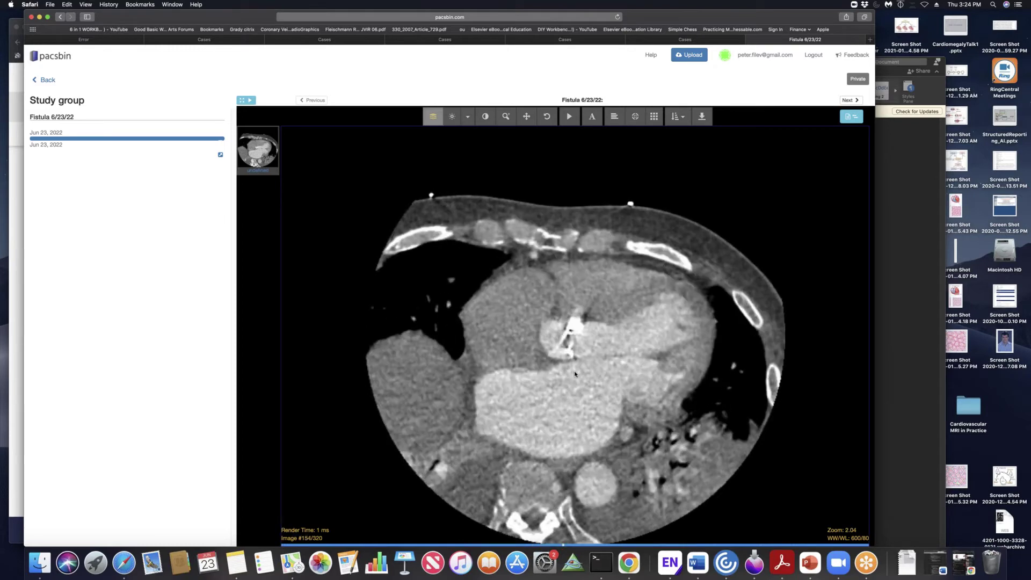
{"action": "scroll", "coordinate": [576, 374], "scroll_direction": "up", "scroll_amount": 20}
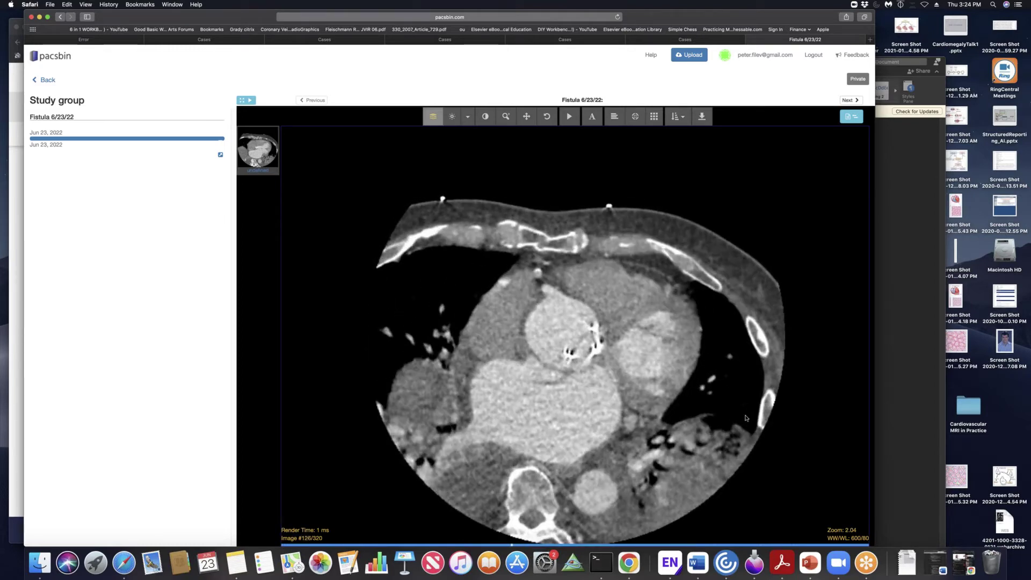
{"action": "scroll", "coordinate": [542, 411], "scroll_direction": "up", "scroll_amount": 16}
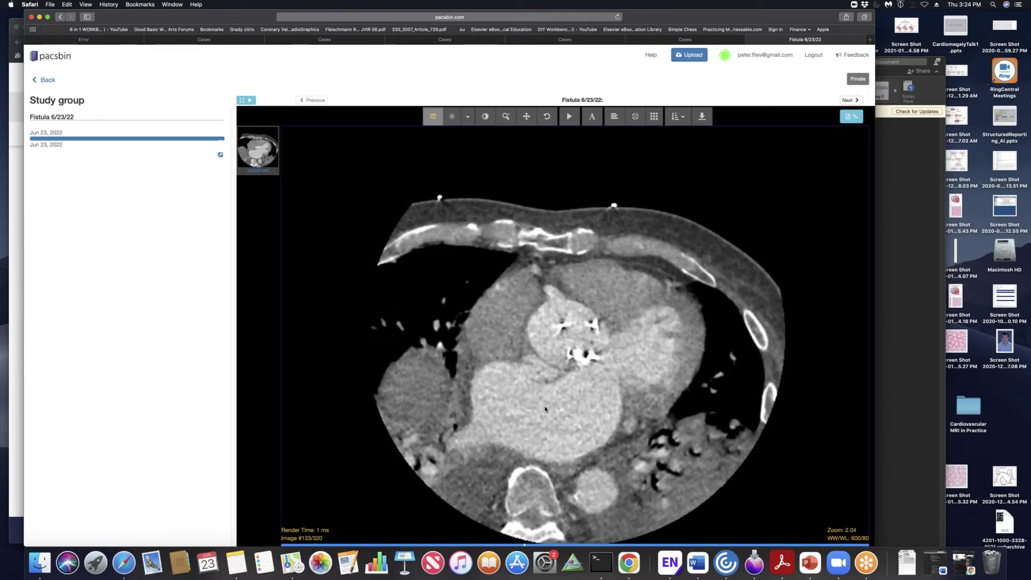
Follow the left atrium and ascending aorta above the valve, and recheck the tissue around the valve's posterior margin
{"action": "scroll", "coordinate": [545, 410], "scroll_direction": "up", "scroll_amount": 20}
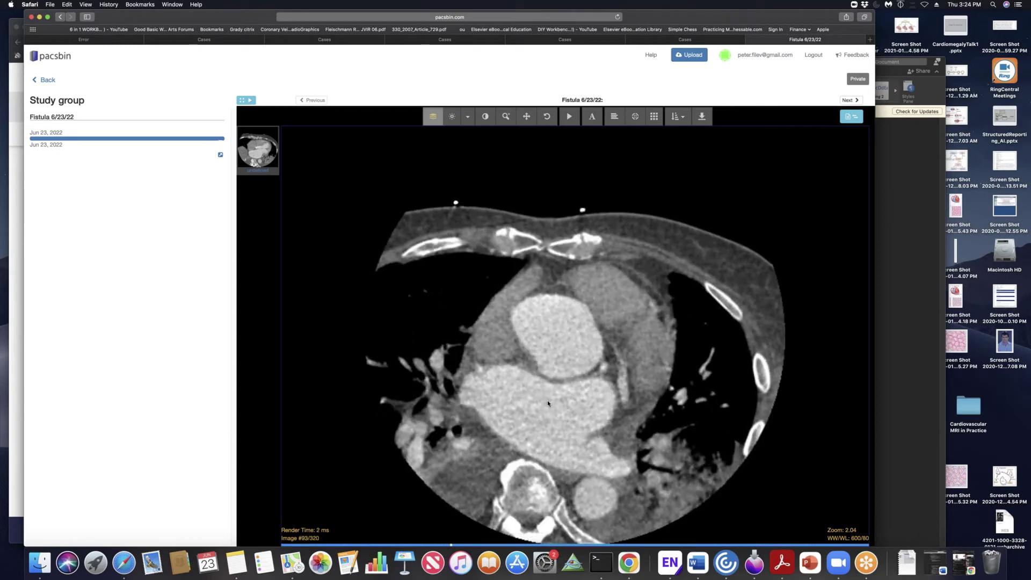
{"action": "scroll", "coordinate": [549, 399], "scroll_direction": "up", "scroll_amount": 9}
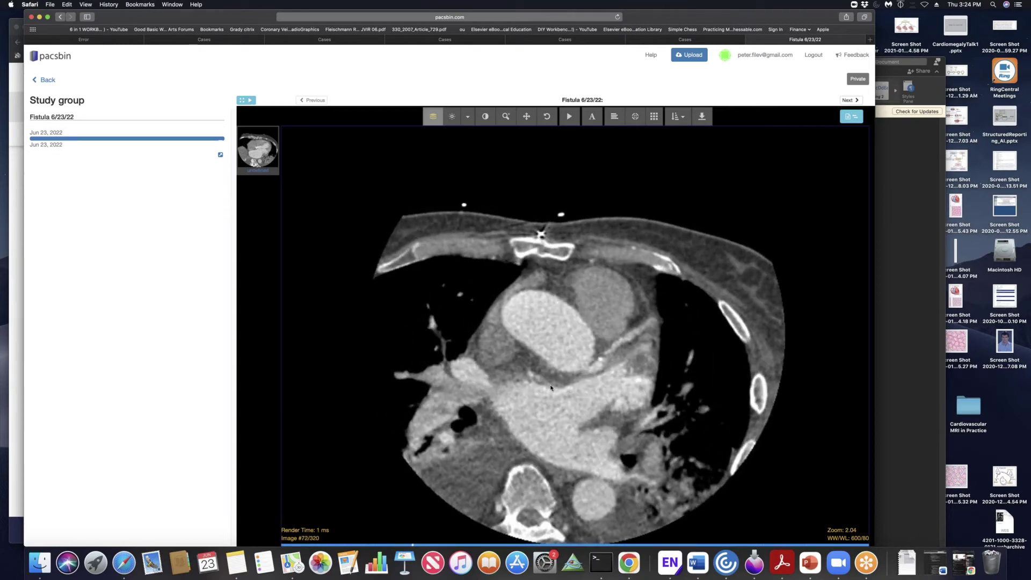
{"action": "scroll", "coordinate": [552, 384], "scroll_direction": "down", "scroll_amount": 20}
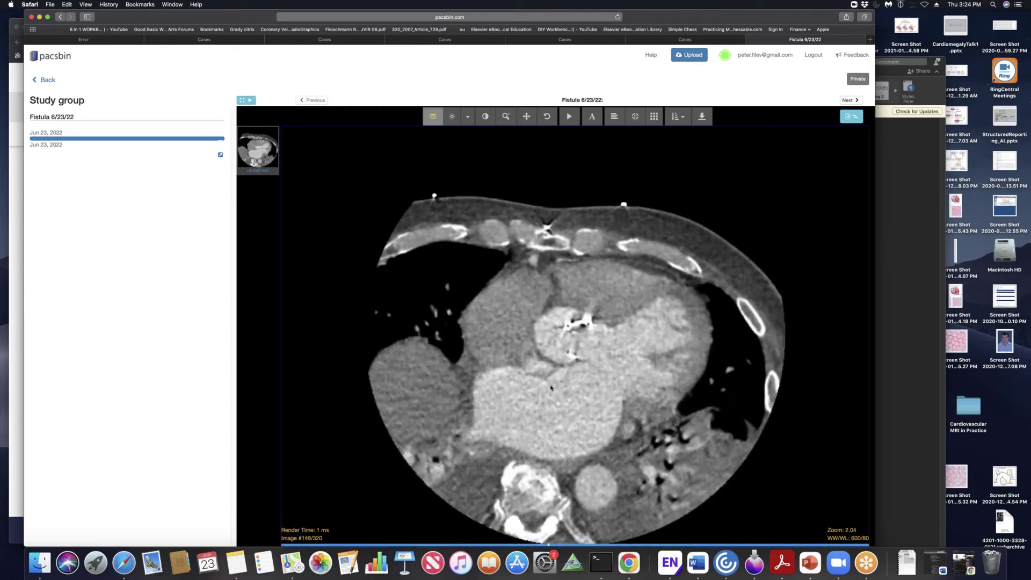
{"action": "scroll", "coordinate": [555, 380], "scroll_direction": "up", "scroll_amount": 6}
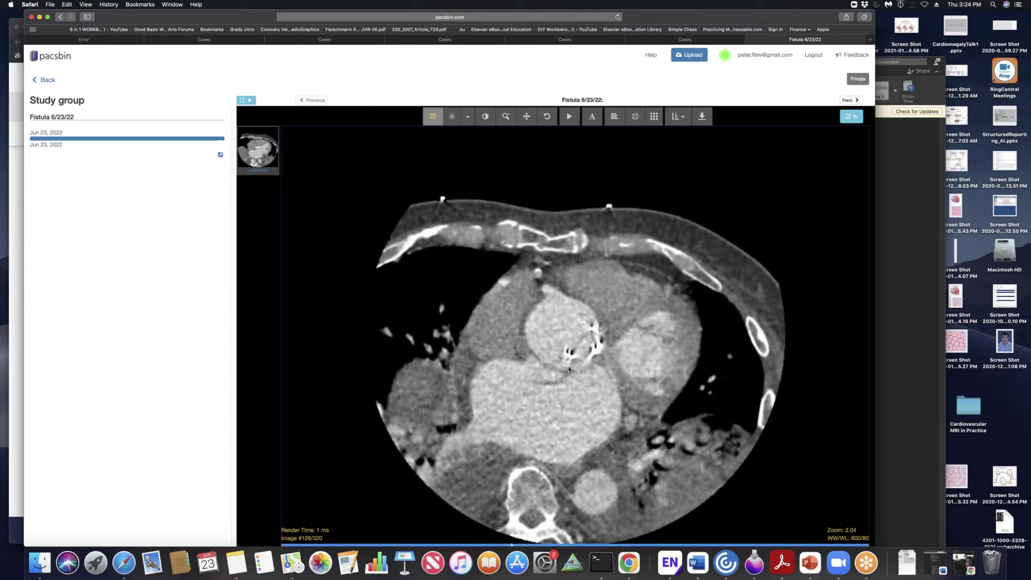
{"action": "scroll", "coordinate": [564, 371], "scroll_direction": "down", "scroll_amount": 6}
{"action": "scroll", "coordinate": [548, 376], "scroll_direction": "up", "scroll_amount": 6}
{"action": "scroll", "coordinate": [553, 351], "scroll_direction": "down", "scroll_amount": 6}
{"action": "scroll", "coordinate": [557, 350], "scroll_direction": "down", "scroll_amount": 4}
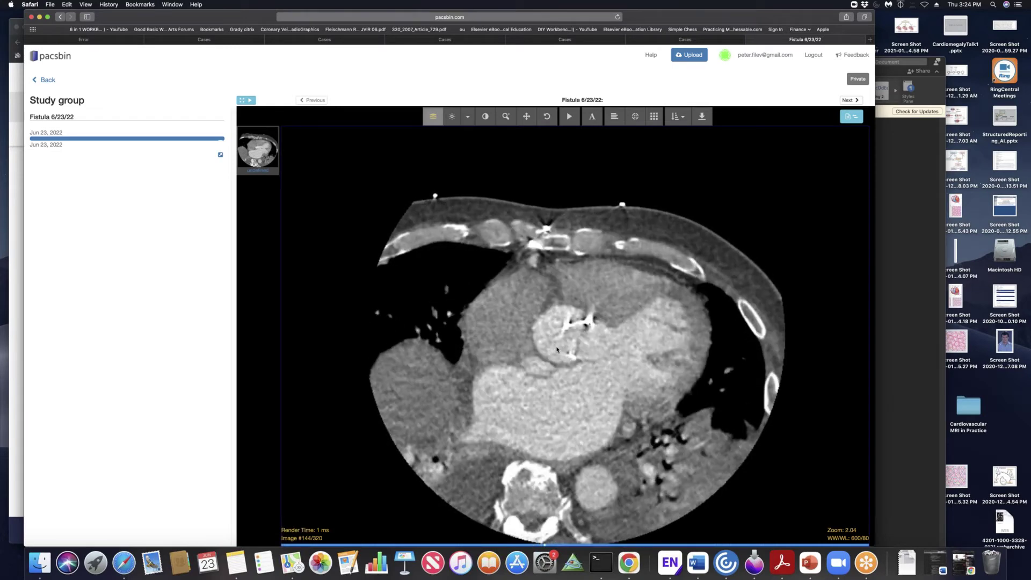
{"action": "scroll", "coordinate": [575, 339], "scroll_direction": "up", "scroll_amount": 11}
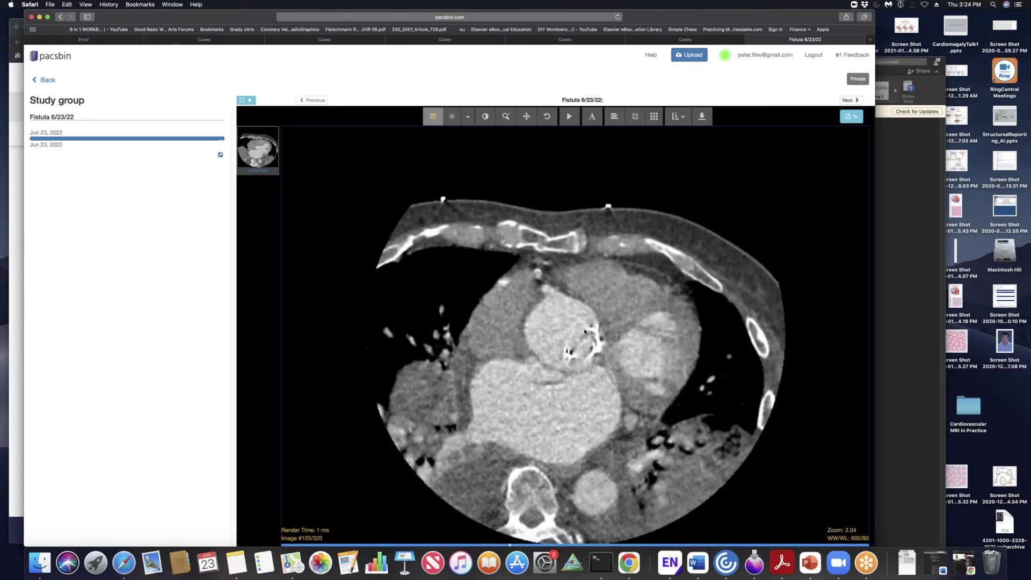
Compare the cardiac CT slices from the aortic root just above the metallic valve down through the valve struts
{"action": "scroll", "coordinate": [573, 337], "scroll_direction": "up", "scroll_amount": 18}
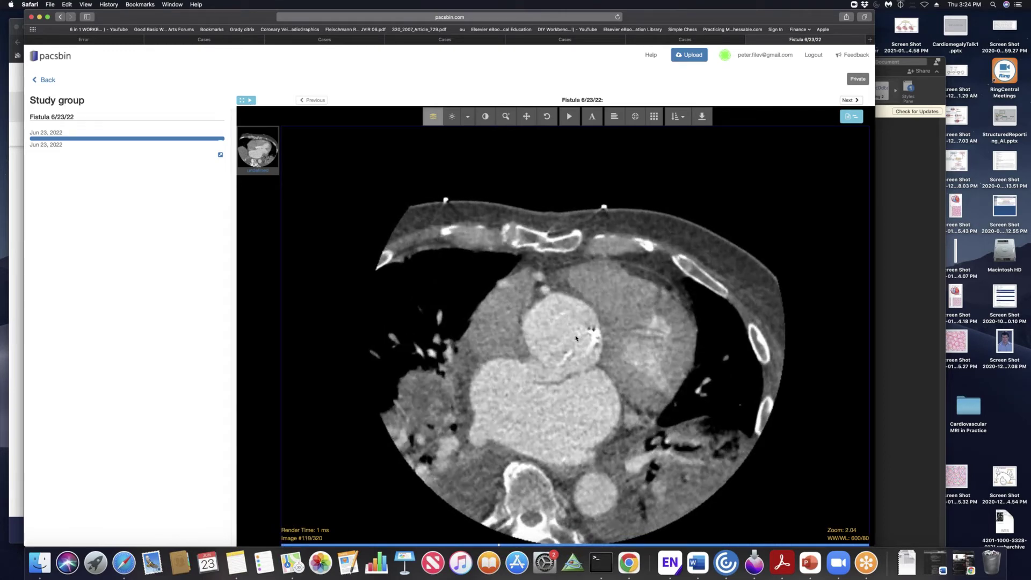
{"action": "scroll", "coordinate": [575, 339], "scroll_direction": "down", "scroll_amount": 5}
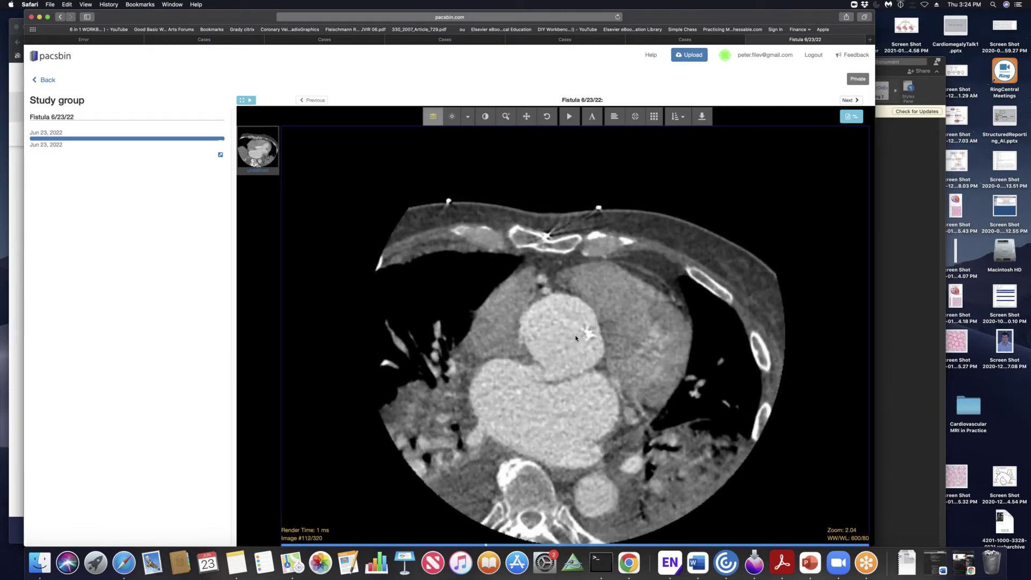
{"action": "scroll", "coordinate": [576, 338], "scroll_direction": "down", "scroll_amount": 2}
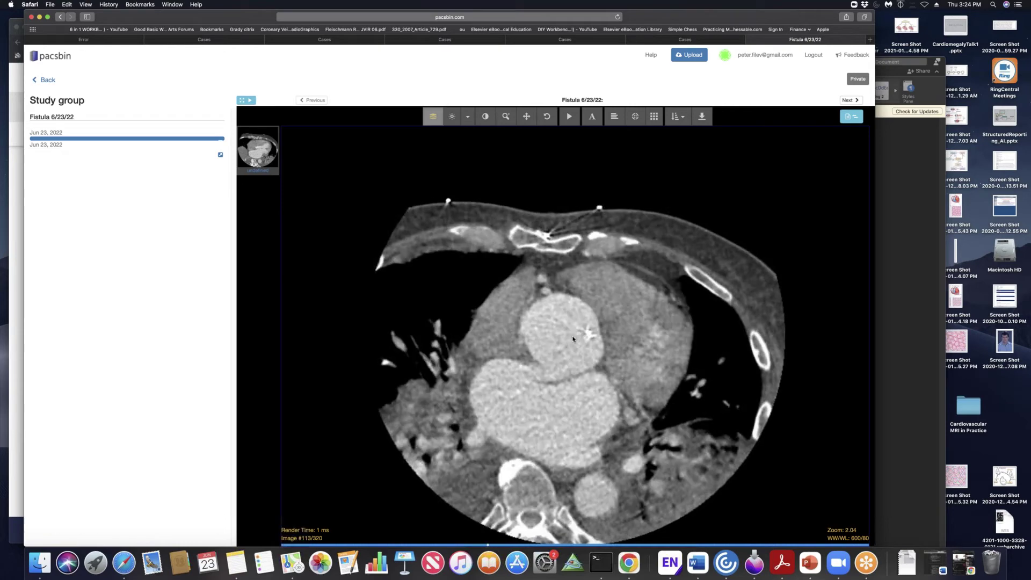
{"action": "scroll", "coordinate": [578, 340], "scroll_direction": "down", "scroll_amount": 6}
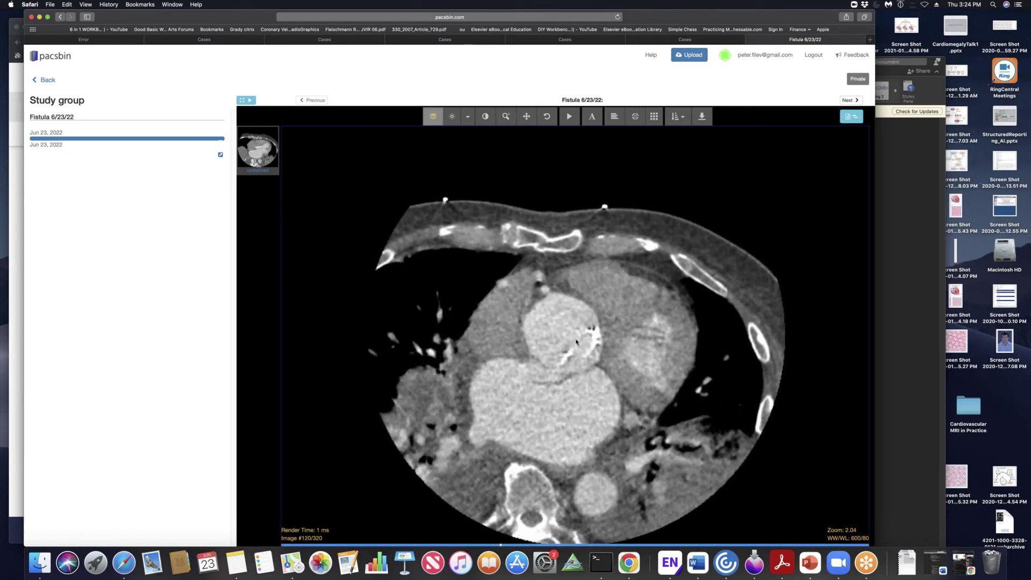
{"action": "scroll", "coordinate": [572, 333], "scroll_direction": "down", "scroll_amount": 9}
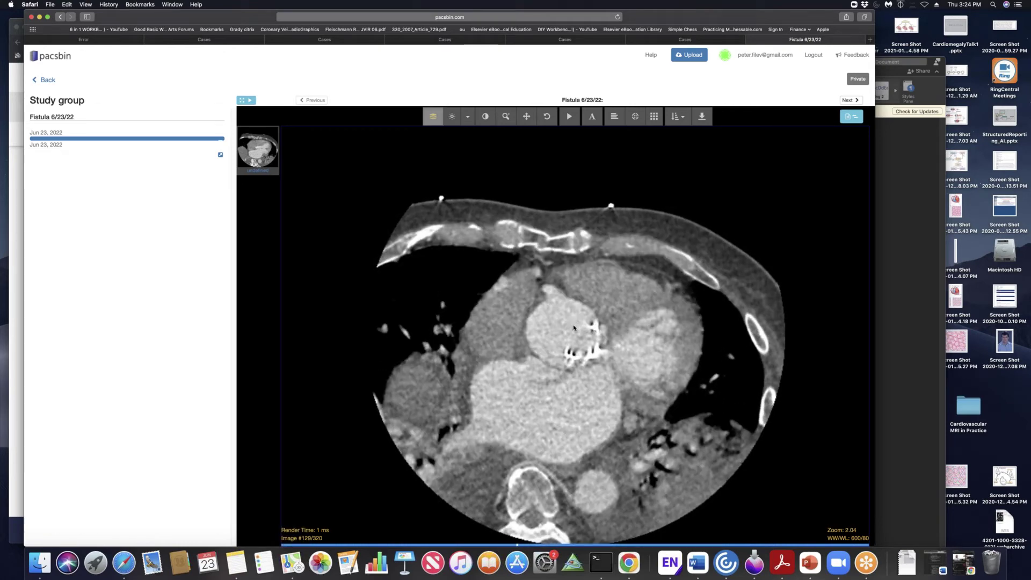
{"action": "scroll", "coordinate": [569, 336], "scroll_direction": "up", "scroll_amount": 2}
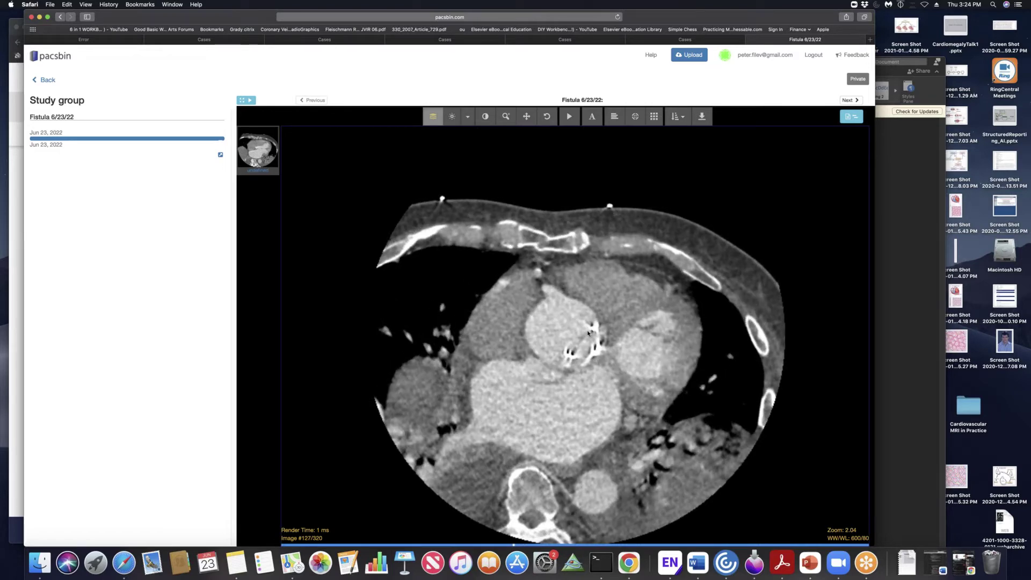
Trace the metallic valve down to the left ventricular outflow tract and back up to the aortic root above the left atrium
{"action": "scroll", "coordinate": [588, 333], "scroll_direction": "down", "scroll_amount": 11}
{"action": "scroll", "coordinate": [556, 323], "scroll_direction": "up", "scroll_amount": 7}
{"action": "scroll", "coordinate": [550, 298], "scroll_direction": "down", "scroll_amount": 5}
{"action": "scroll", "coordinate": [550, 298], "scroll_direction": "up", "scroll_amount": 11}
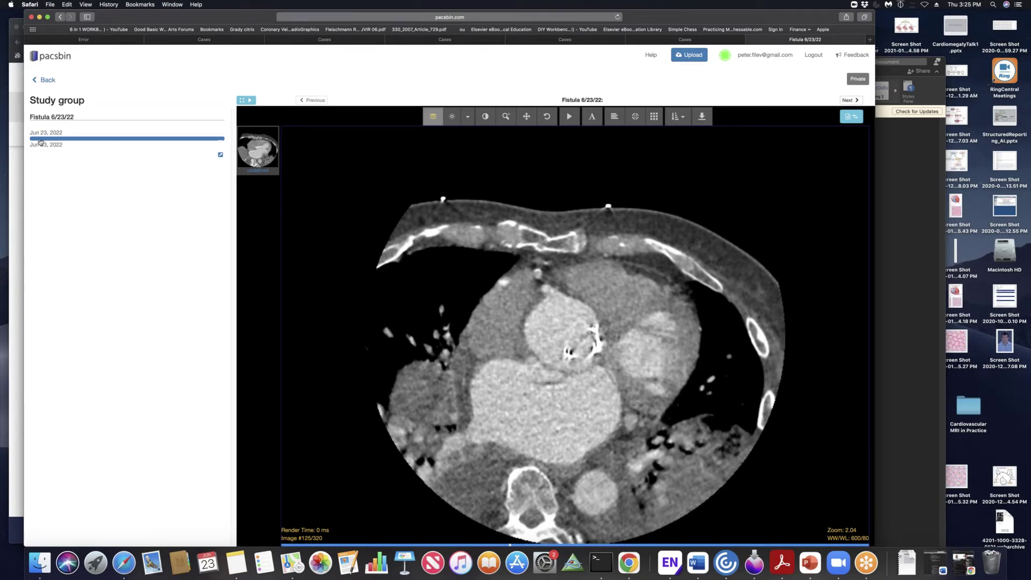
{"action": "scroll", "coordinate": [666, 386], "scroll_direction": "down", "scroll_amount": 6}
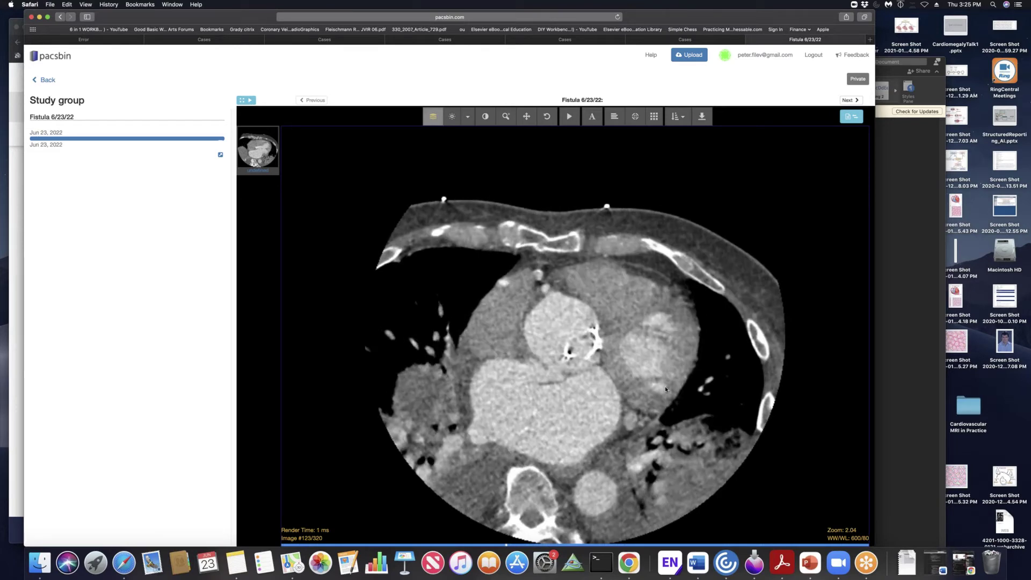
{"action": "scroll", "coordinate": [669, 383], "scroll_direction": "down", "scroll_amount": 15}
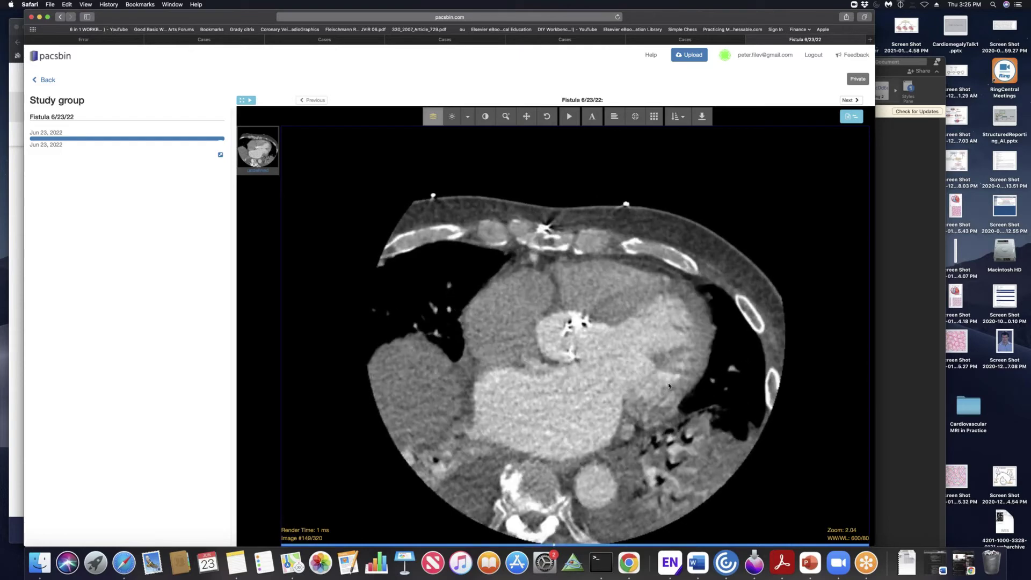
{"action": "scroll", "coordinate": [668, 383], "scroll_direction": "up", "scroll_amount": 20}
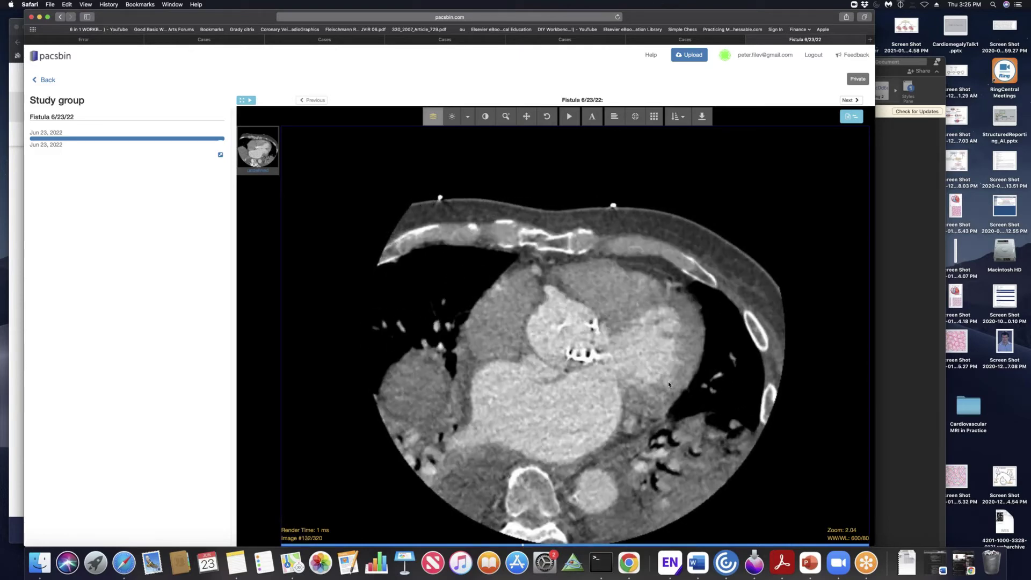
{"action": "scroll", "coordinate": [668, 381], "scroll_direction": "down", "scroll_amount": 12}
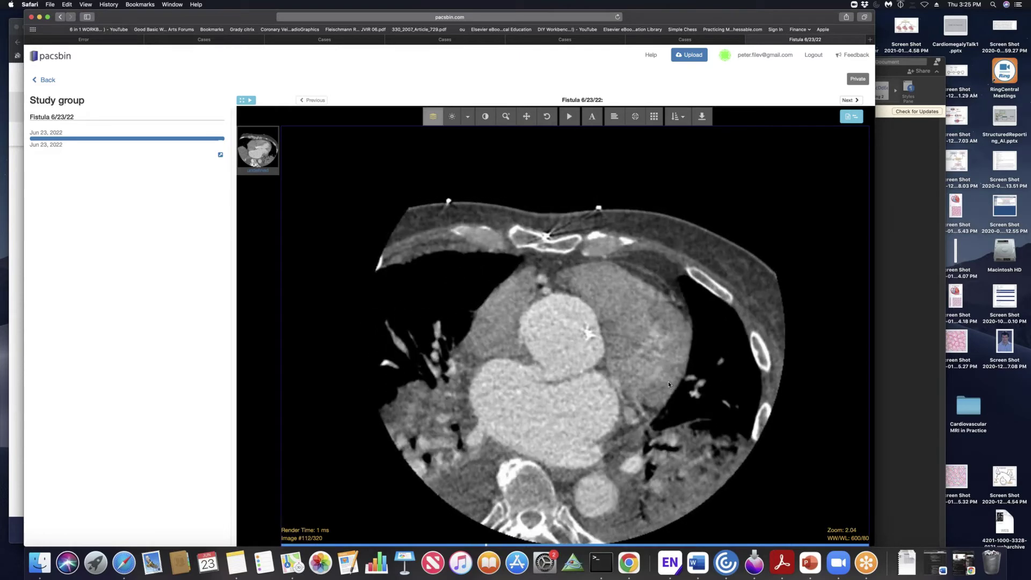
{"action": "scroll", "coordinate": [533, 298], "scroll_direction": "up", "scroll_amount": 13}
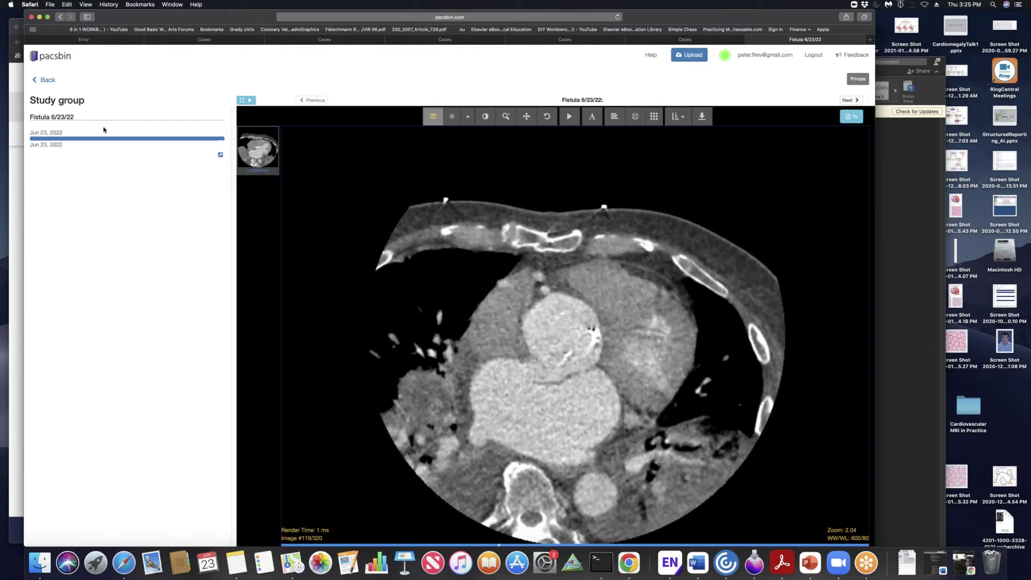
Open the second Jun 23, 2022 study of the Fistula 6/23/22 case and browse the opening slices of its first series
{"action": "left_click", "coordinate": [48, 143]}
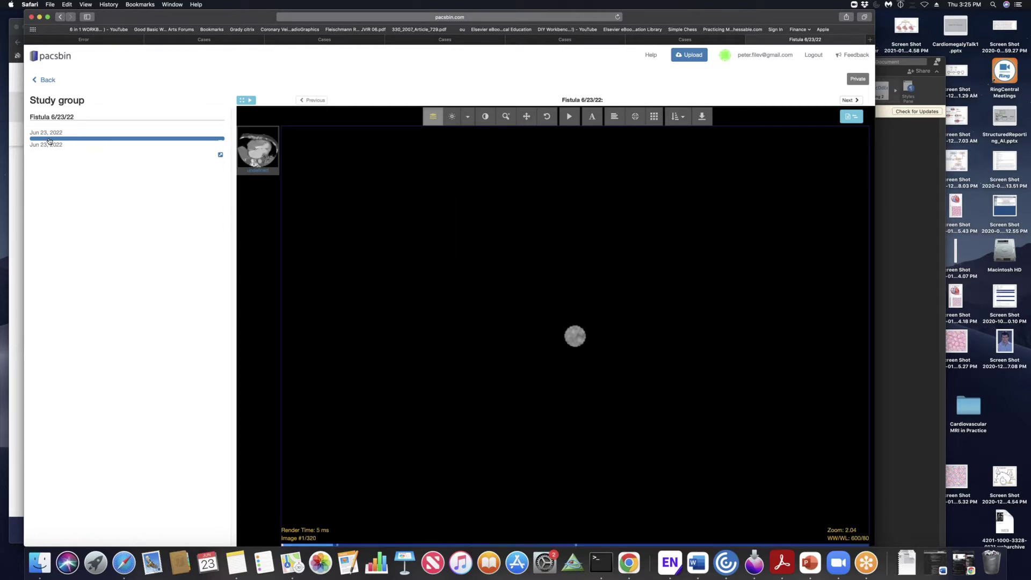
{"action": "left_click", "coordinate": [49, 152]}
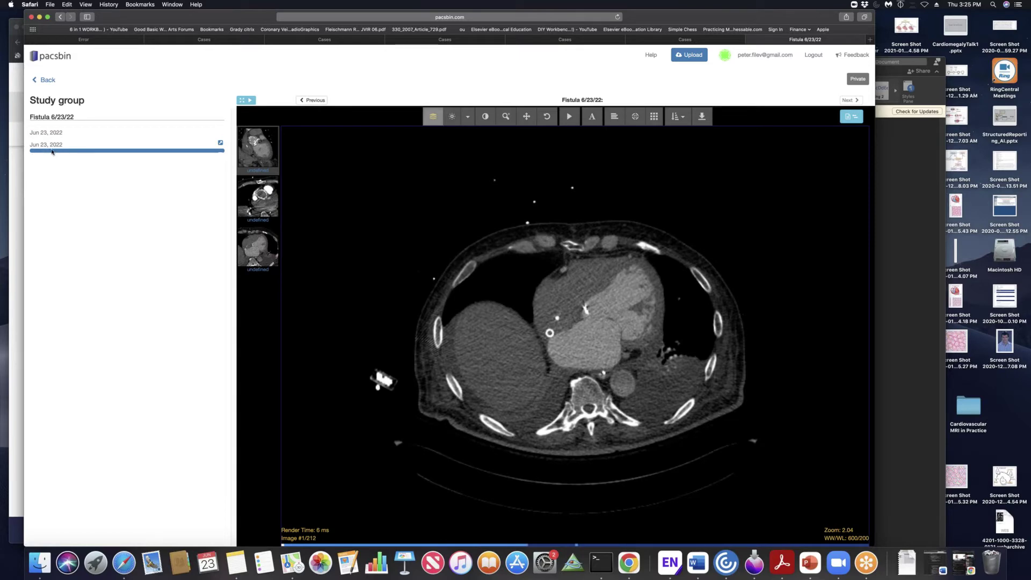
{"action": "scroll", "coordinate": [717, 230], "scroll_direction": "down", "scroll_amount": 7}
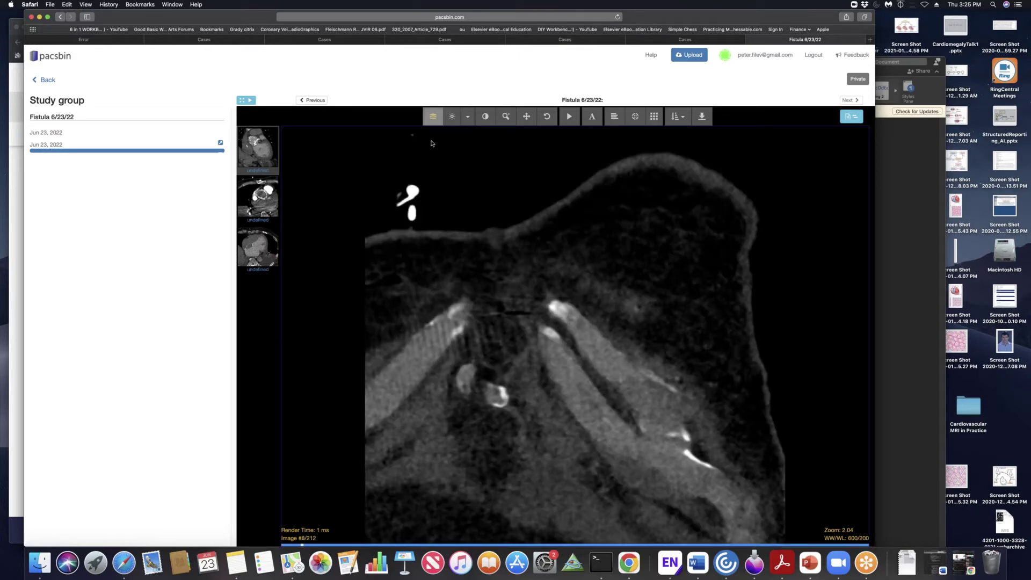
{"action": "mouse_move", "coordinate": [438, 225]}
{"action": "left_mouse_down"}
{"action": "mouse_move", "coordinate": [385, 380]}
{"action": "mouse_move", "coordinate": [412, 188]}
{"action": "mouse_move", "coordinate": [437, 225]}
{"action": "left_mouse_up"}
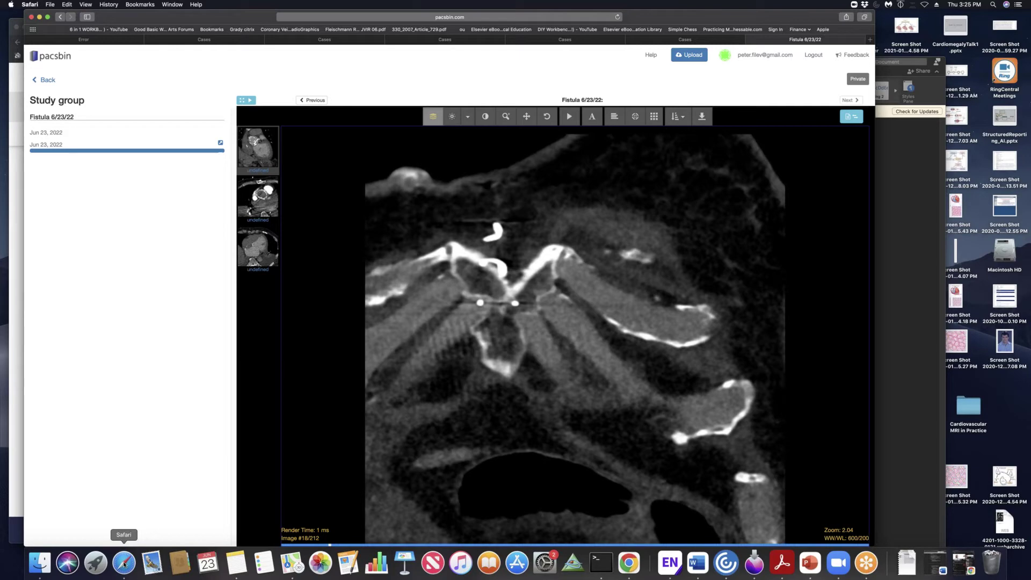
Switch to Chrome and review the RadioGraphics article on CT angiography of venoarterial ECMO, including the abstract, Figure 4 and Figure 5
{"action": "left_click", "coordinate": [629, 562]}
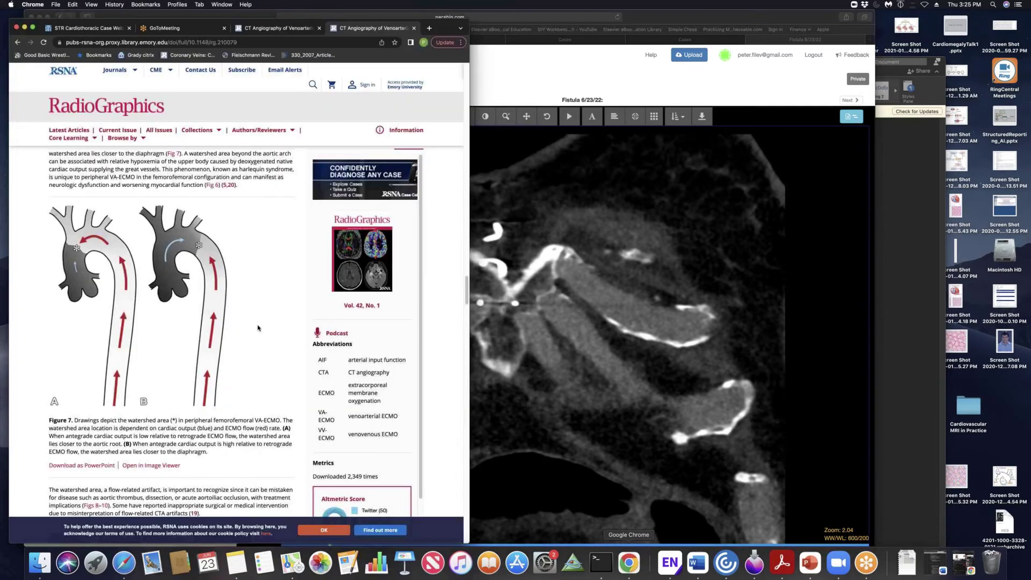
{"action": "scroll", "coordinate": [241, 274], "scroll_direction": "up", "scroll_amount": 20}
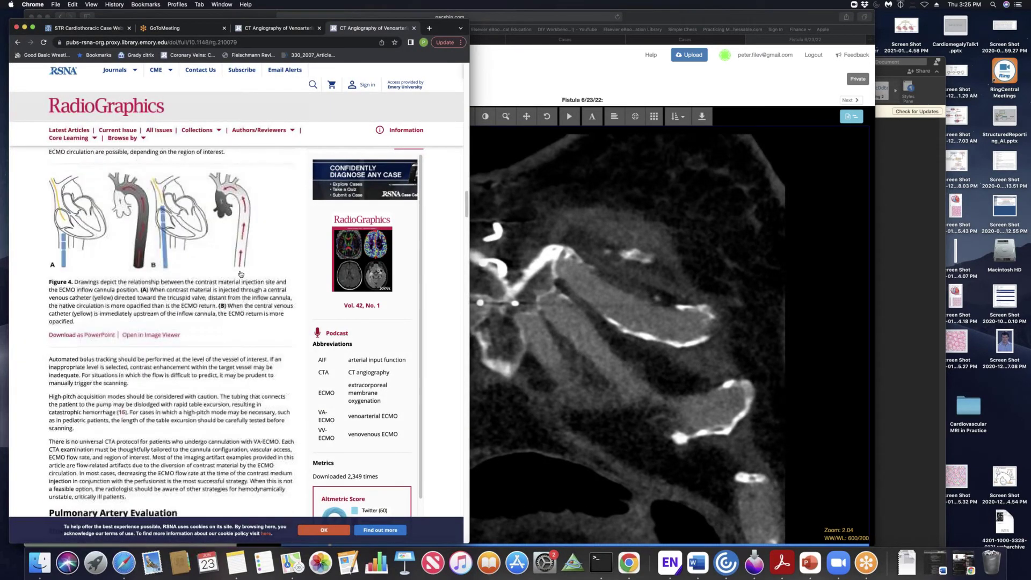
{"action": "scroll", "coordinate": [193, 263], "scroll_direction": "down", "scroll_amount": 10}
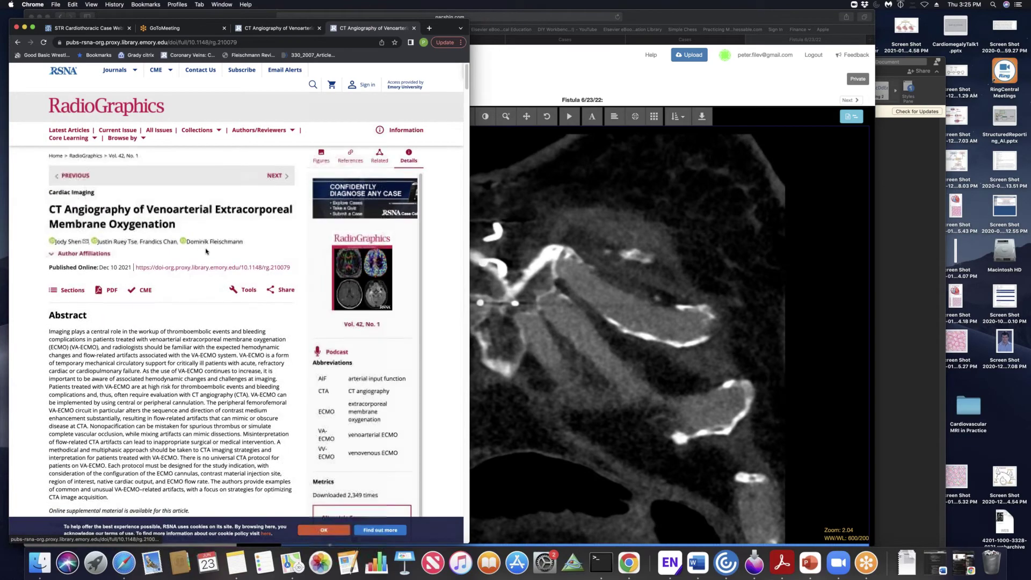
{"action": "scroll", "coordinate": [206, 252], "scroll_direction": "down", "scroll_amount": 8}
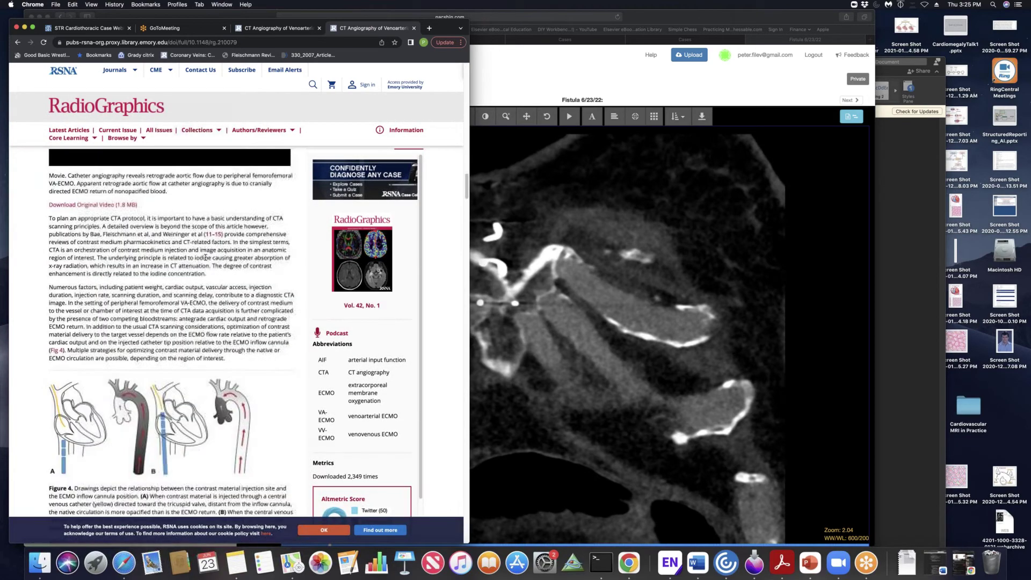
{"action": "scroll", "coordinate": [205, 267], "scroll_direction": "down", "scroll_amount": 4}
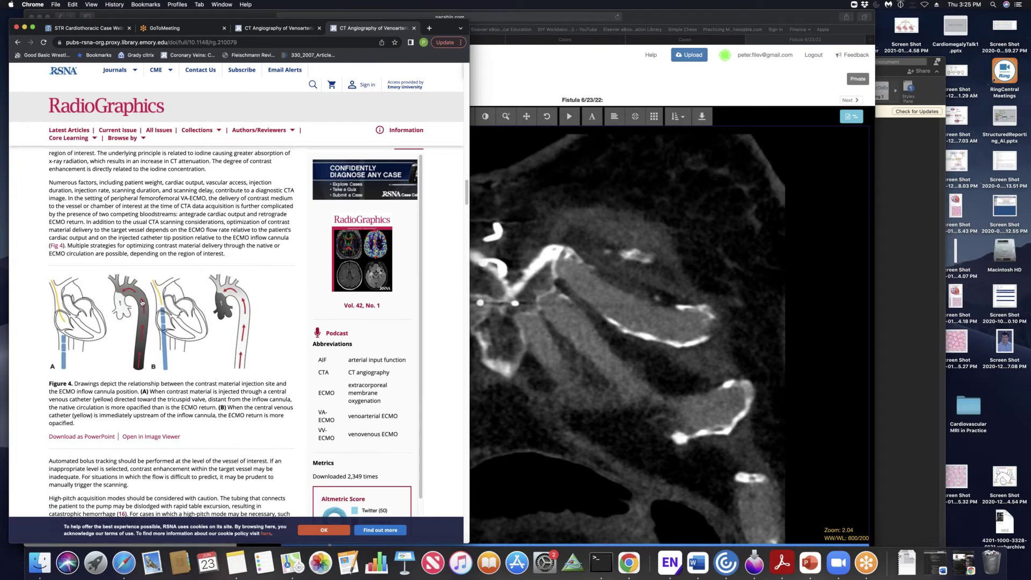
{"action": "scroll", "coordinate": [153, 305], "scroll_direction": "down", "scroll_amount": 20}
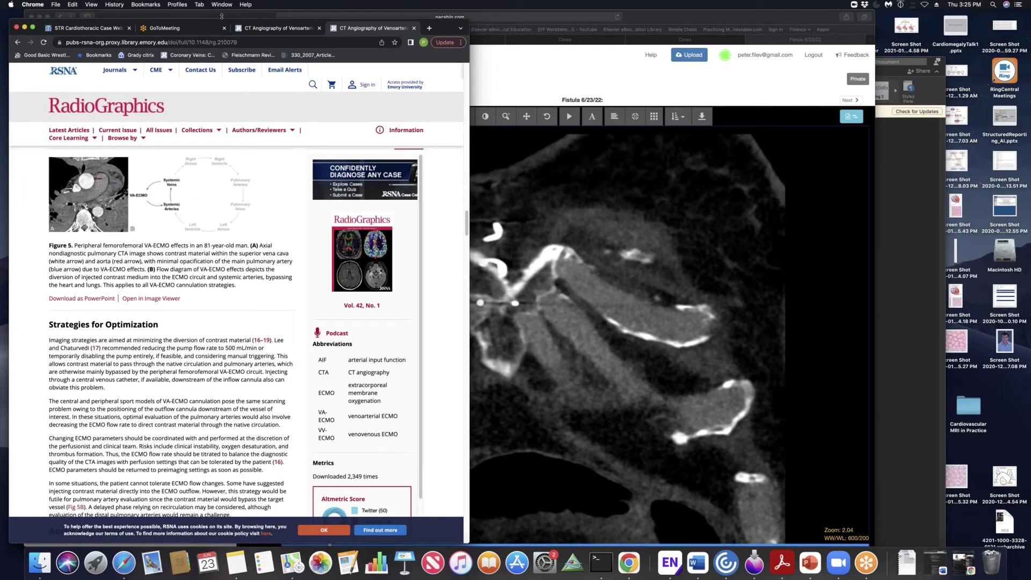
Move the article window toward the middle of the desktop and show Figure 7 on the watershed area in peripheral VA-ECMO
{"action": "left_click_drag", "start_coordinate": [241, 22], "coordinate": [409, 30]}
{"action": "scroll", "coordinate": [381, 37], "scroll_direction": "down", "scroll_amount": 10}
{"action": "scroll", "coordinate": [273, 296], "scroll_direction": "down", "scroll_amount": 15}
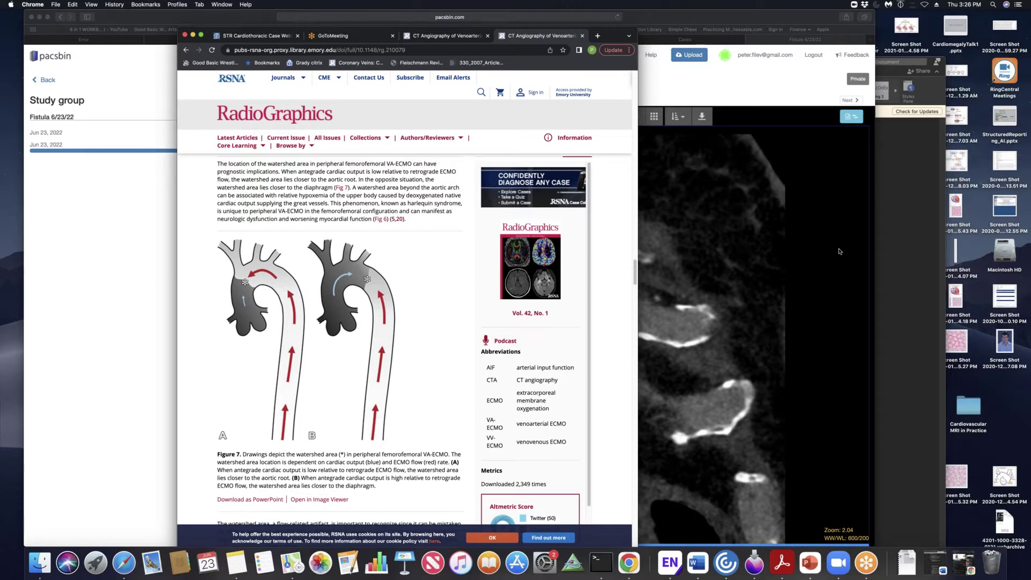
Return to the Fistula study in Safari, open its second series and compare the contrast enhancement around the ringed aorta across all 25 images
{"action": "left_click", "coordinate": [742, 272]}
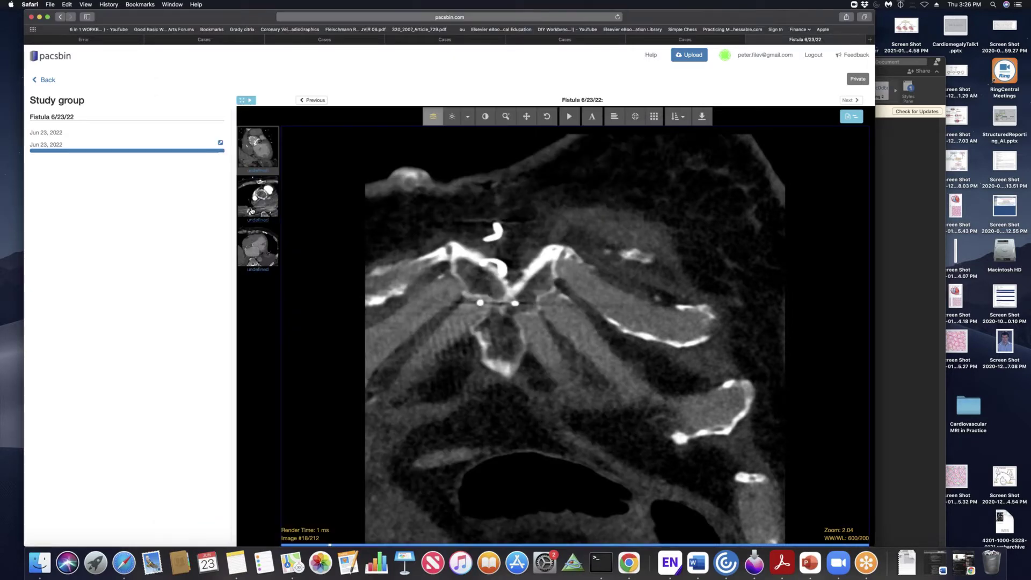
{"action": "left_click_drag", "start_coordinate": [312, 218], "coordinate": [498, 278]}
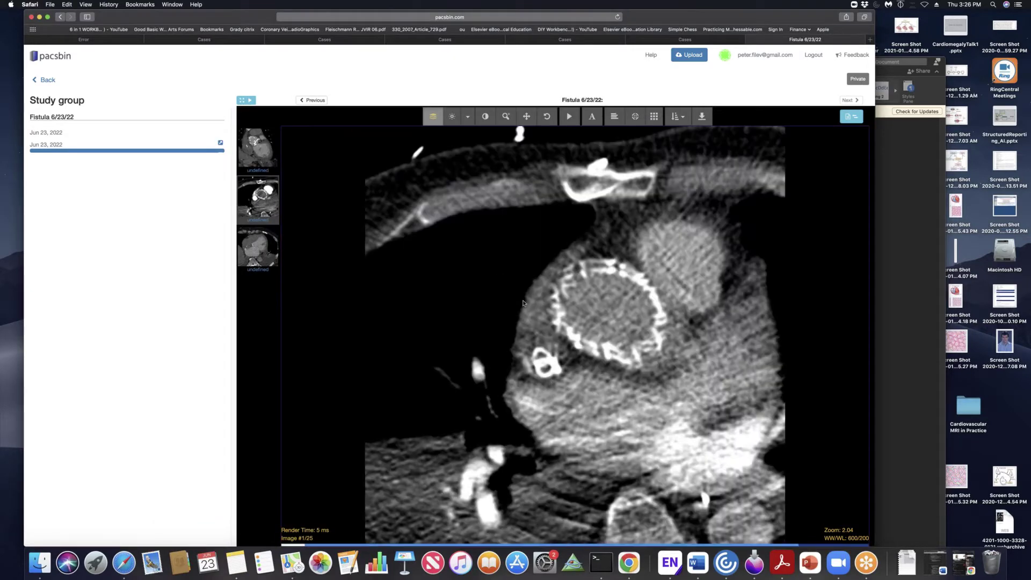
{"action": "scroll", "coordinate": [524, 303], "scroll_direction": "down", "scroll_amount": 5}
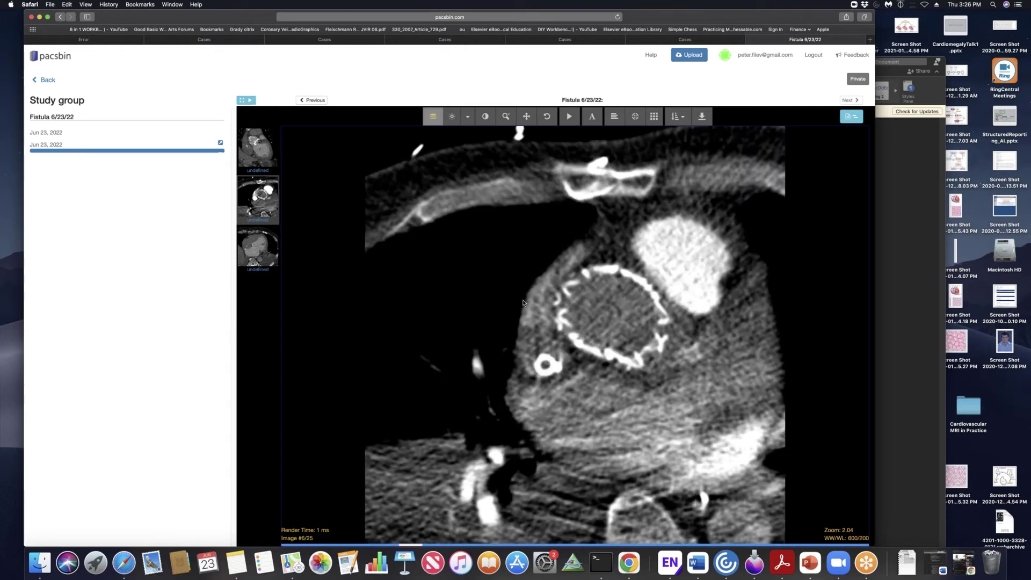
{"action": "scroll", "coordinate": [523, 303], "scroll_direction": "down", "scroll_amount": 15}
{"action": "scroll", "coordinate": [524, 303], "scroll_direction": "up", "scroll_amount": 3}
{"action": "scroll", "coordinate": [664, 300], "scroll_direction": "down", "scroll_amount": 3}
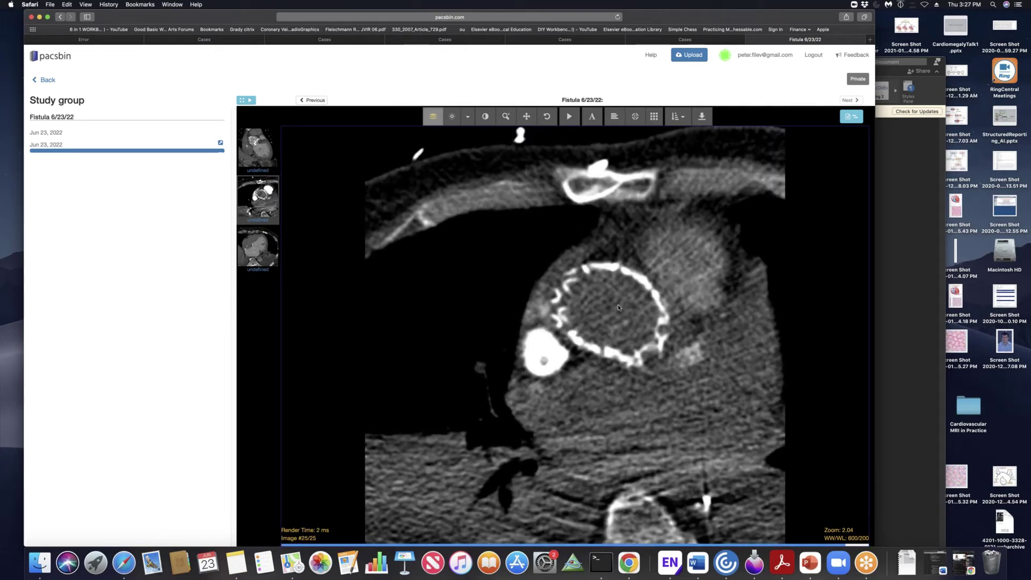
{"action": "scroll", "coordinate": [617, 308], "scroll_direction": "up", "scroll_amount": 4}
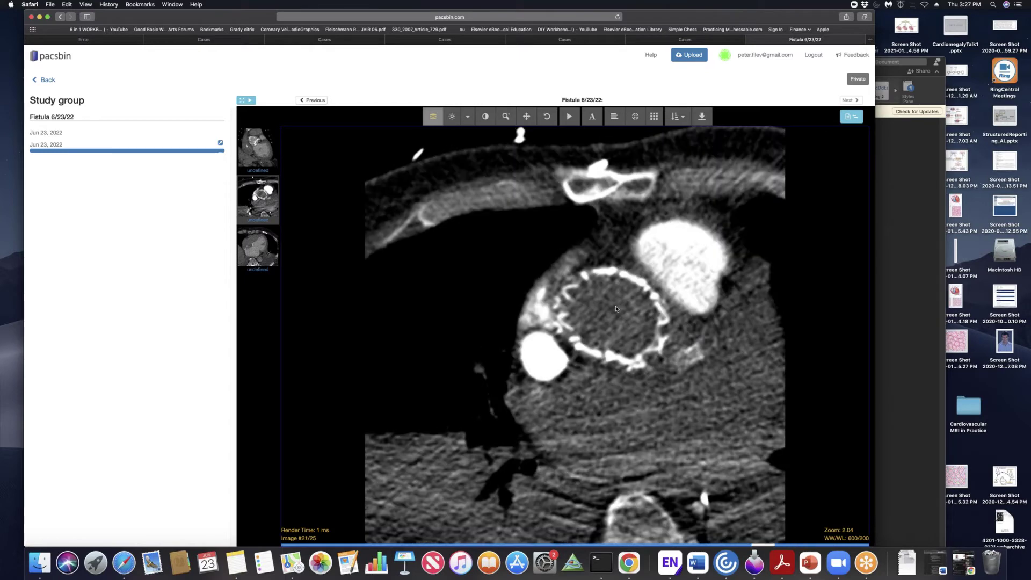
{"action": "scroll", "coordinate": [617, 309], "scroll_direction": "up", "scroll_amount": 9}
{"action": "scroll", "coordinate": [615, 309], "scroll_direction": "up", "scroll_amount": 11}
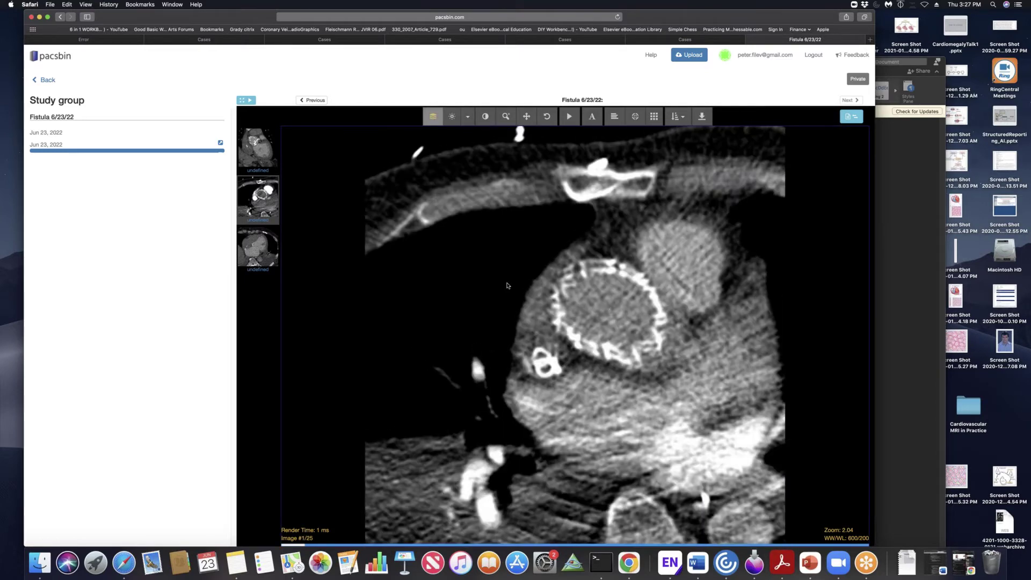
Open the study's third series and follow the stented ascending aorta from the pulmonary artery level down to the metallic valve
{"action": "left_click_drag", "start_coordinate": [250, 253], "coordinate": [658, 371]}
{"action": "scroll", "coordinate": [443, 350], "scroll_direction": "down", "scroll_amount": 20}
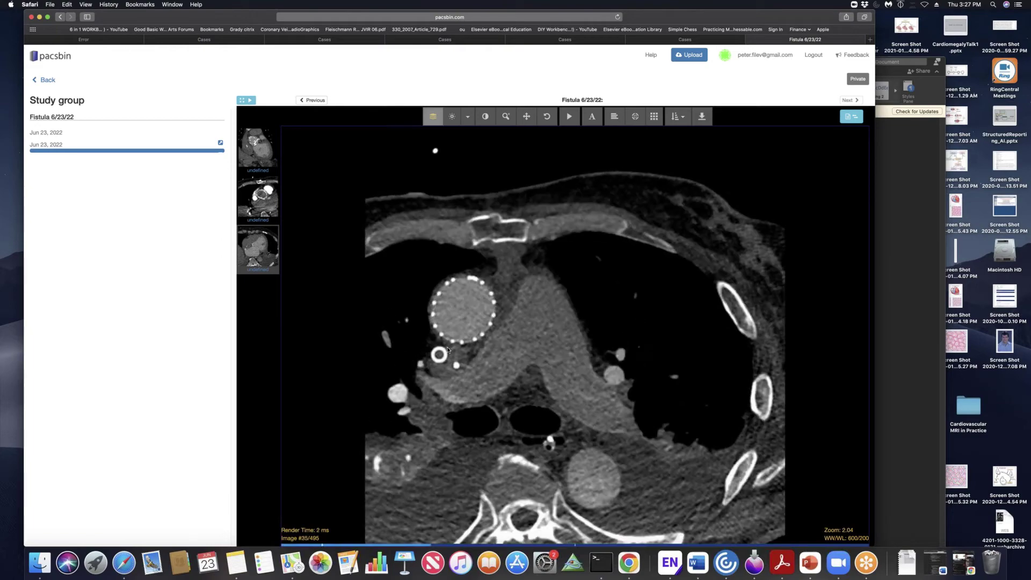
{"action": "scroll", "coordinate": [447, 350], "scroll_direction": "down", "scroll_amount": 20}
{"action": "scroll", "coordinate": [572, 420], "scroll_direction": "down", "scroll_amount": 10}
{"action": "scroll", "coordinate": [609, 485], "scroll_direction": "up", "scroll_amount": 17}
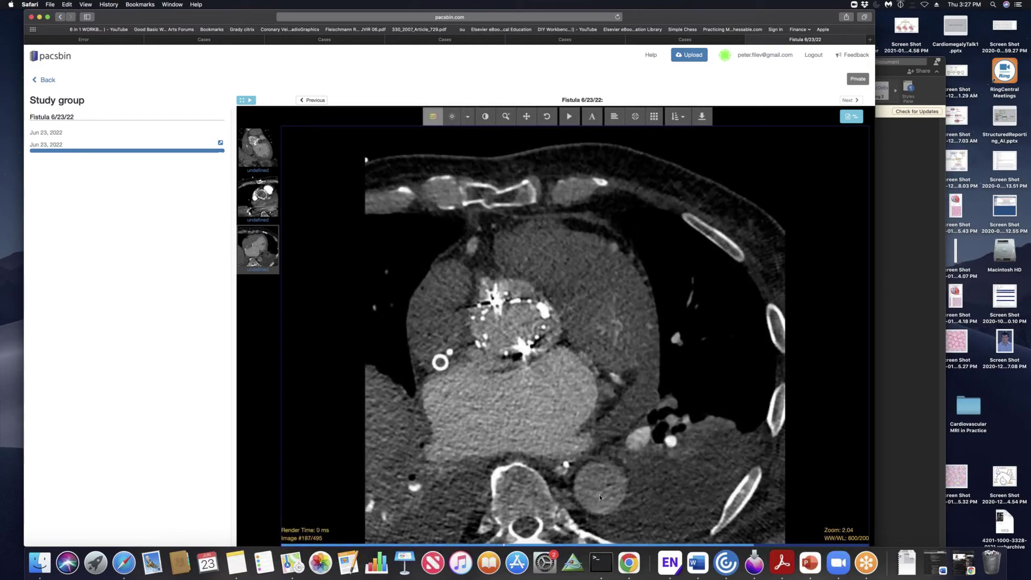
Examine the stented valve and left atrium between the left ventricular outflow tract and the ascending aorta in the third series
{"action": "scroll", "coordinate": [600, 494], "scroll_direction": "down", "scroll_amount": 20}
{"action": "scroll", "coordinate": [588, 472], "scroll_direction": "up", "scroll_amount": 15}
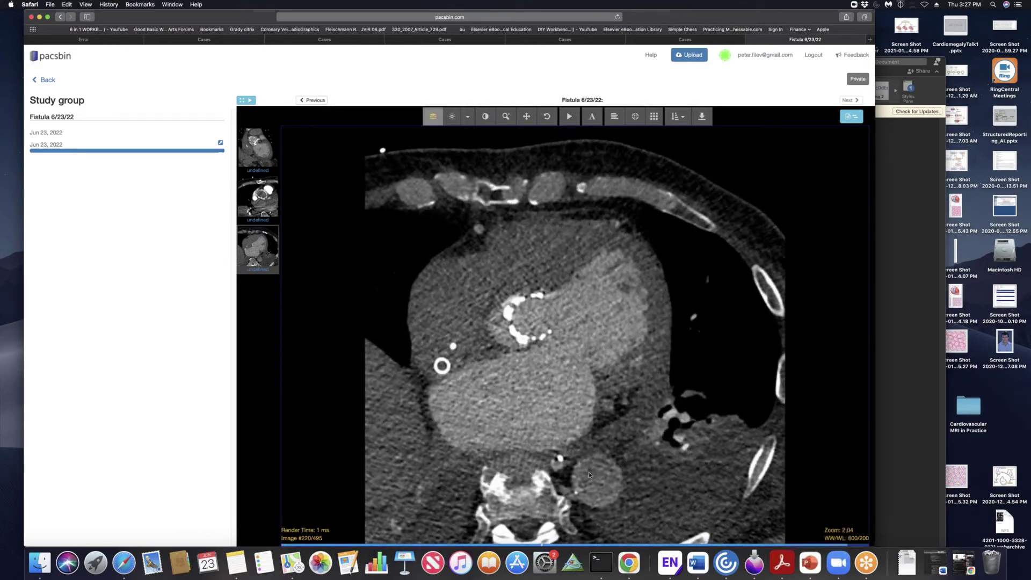
{"action": "scroll", "coordinate": [593, 477], "scroll_direction": "up", "scroll_amount": 9}
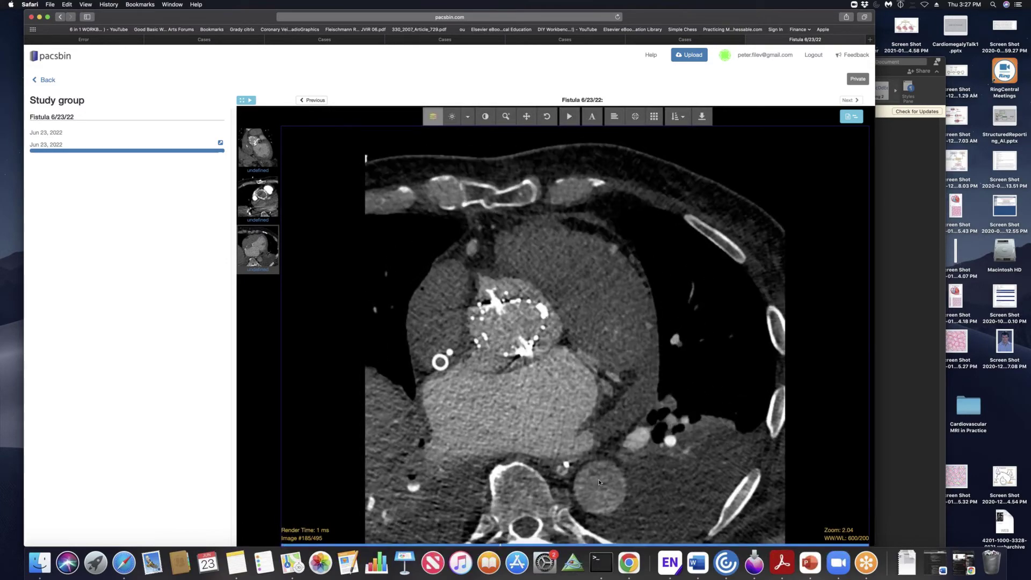
{"action": "scroll", "coordinate": [600, 489], "scroll_direction": "down", "scroll_amount": 13}
{"action": "scroll", "coordinate": [588, 451], "scroll_direction": "up", "scroll_amount": 7}
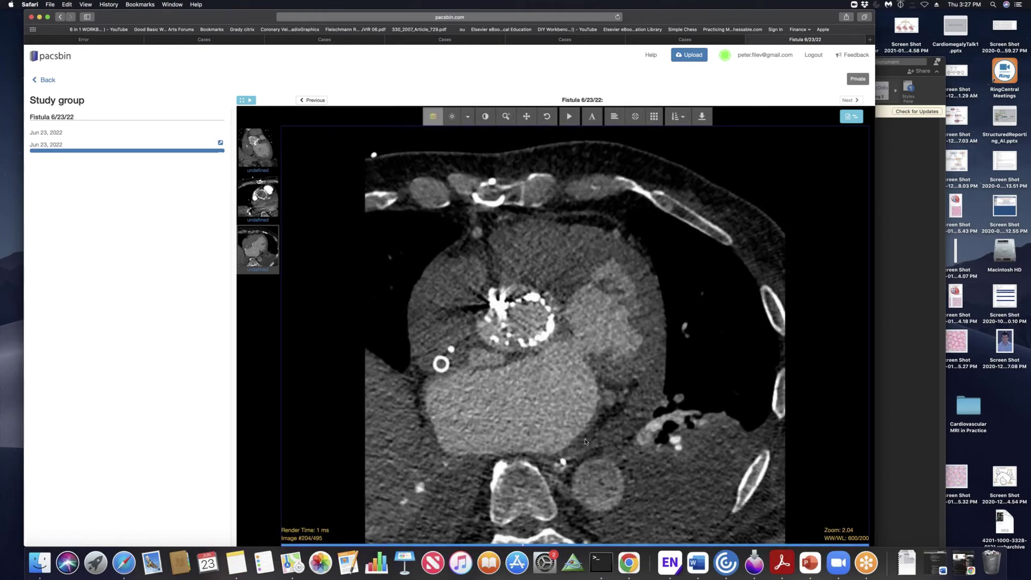
{"action": "scroll", "coordinate": [578, 431], "scroll_direction": "up", "scroll_amount": 20}
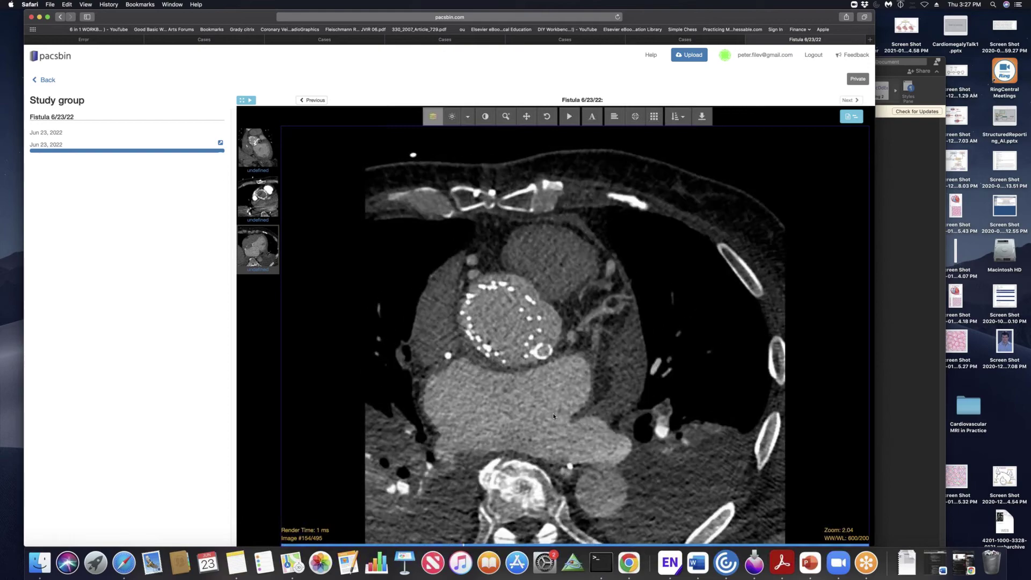
Trace the stented ascending aorta down to the metallic valve and back in the third series, between about images 136 and 198
{"action": "scroll", "coordinate": [520, 353], "scroll_direction": "down", "scroll_amount": 20}
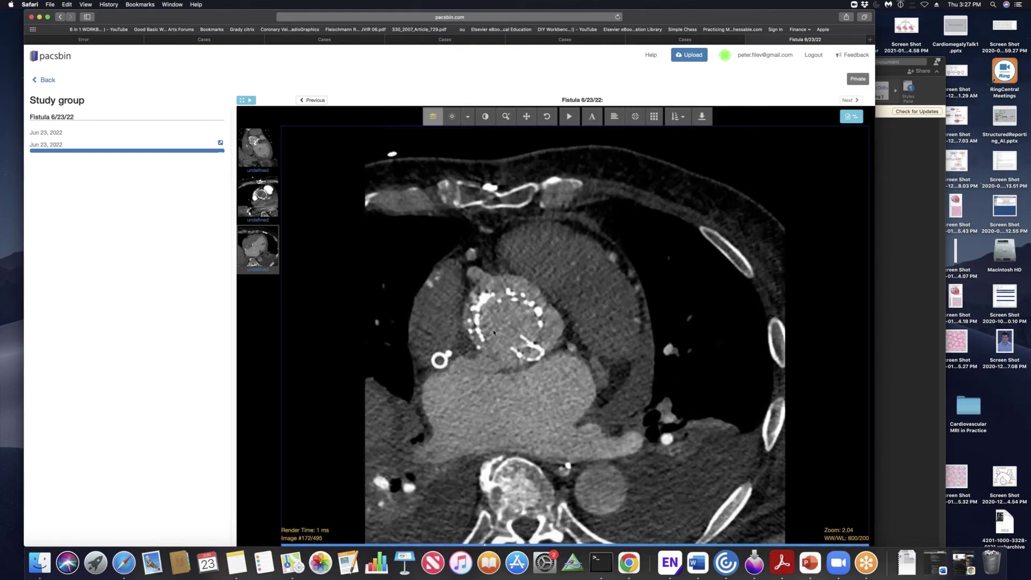
{"action": "scroll", "coordinate": [507, 323], "scroll_direction": "down", "scroll_amount": 20}
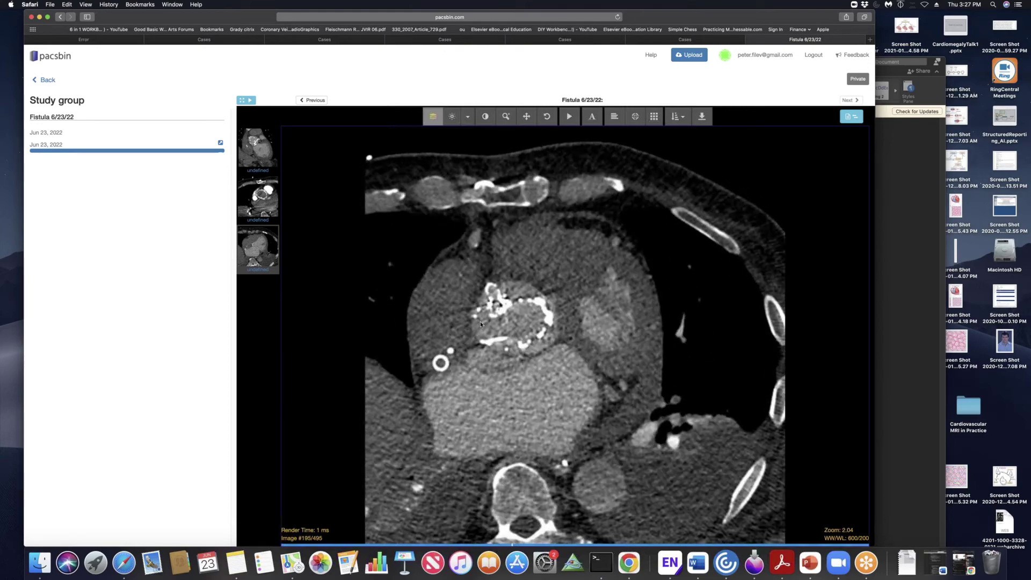
{"action": "scroll", "coordinate": [507, 325], "scroll_direction": "up", "scroll_amount": 20}
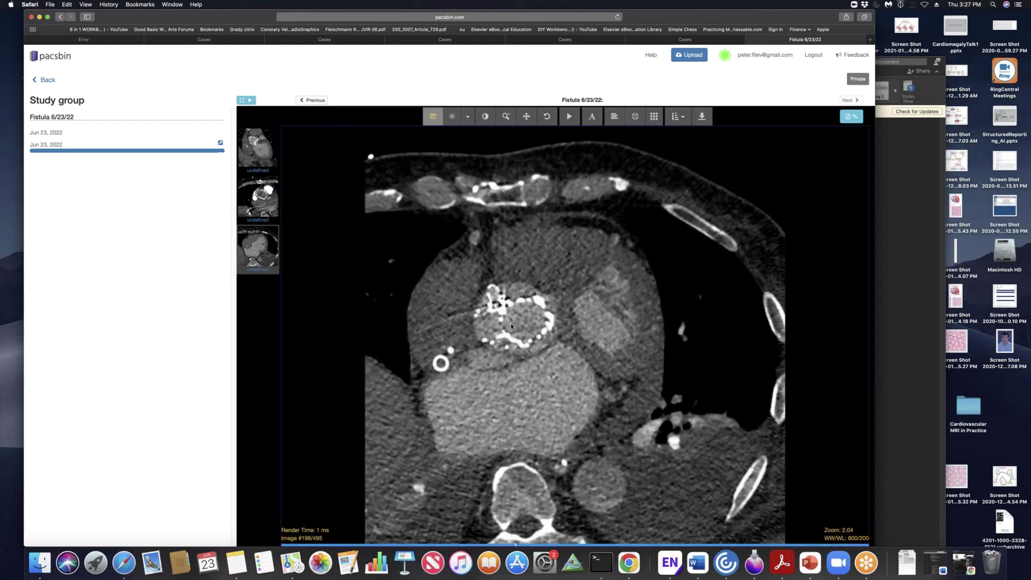
{"action": "scroll", "coordinate": [509, 329], "scroll_direction": "up", "scroll_amount": 20}
{"action": "scroll", "coordinate": [508, 330], "scroll_direction": "down", "scroll_amount": 4}
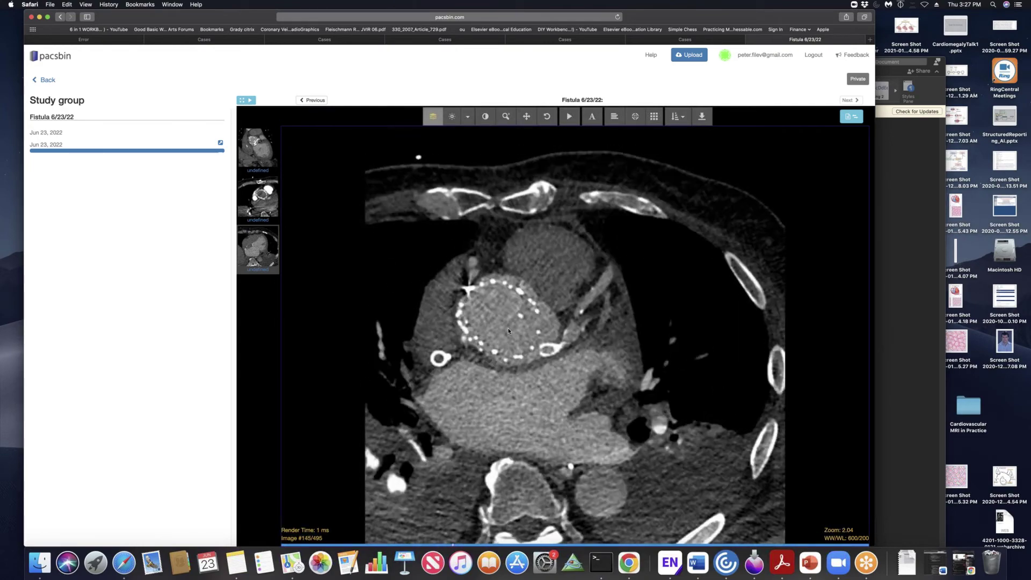
{"action": "scroll", "coordinate": [554, 367], "scroll_direction": "down", "scroll_amount": 20}
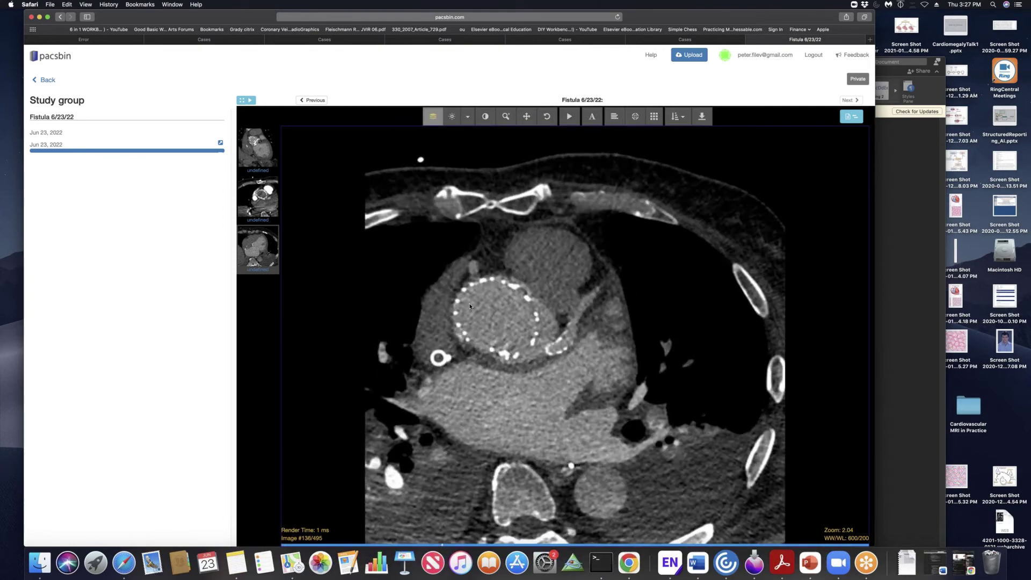
{"action": "scroll", "coordinate": [476, 290], "scroll_direction": "down", "scroll_amount": 7}
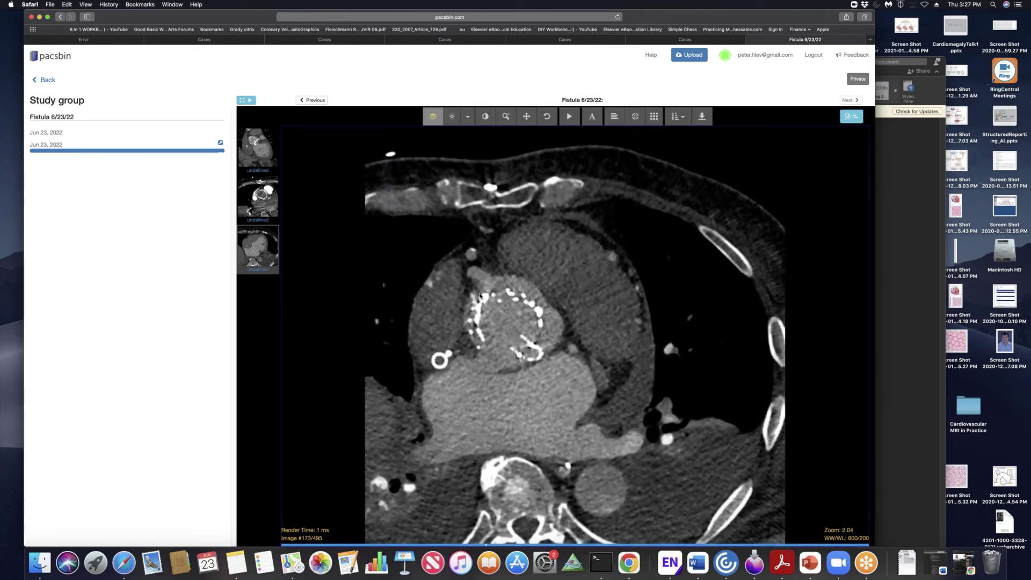
Examine the anterior aortic root and the stent struts around the valve in the third series, between about images 157 and 191
{"action": "scroll", "coordinate": [478, 275], "scroll_direction": "up", "scroll_amount": 15}
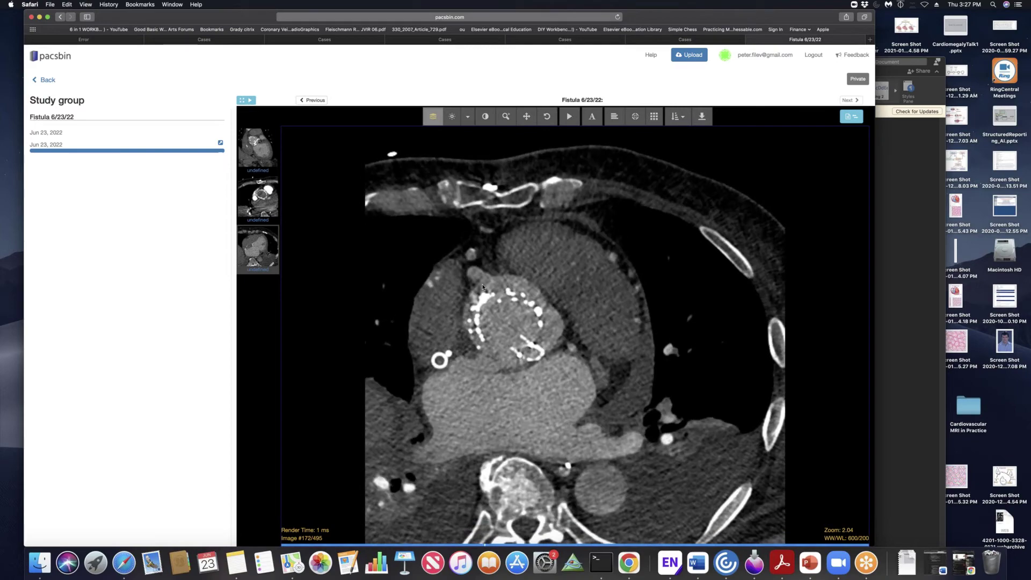
{"action": "scroll", "coordinate": [500, 295], "scroll_direction": "up", "scroll_amount": 20}
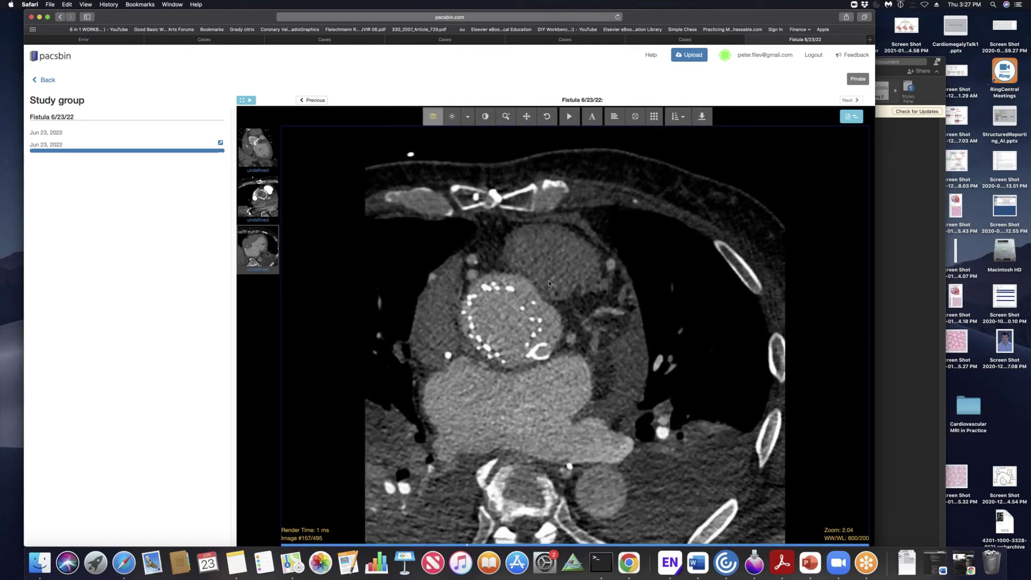
{"action": "scroll", "coordinate": [516, 304], "scroll_direction": "down", "scroll_amount": 20}
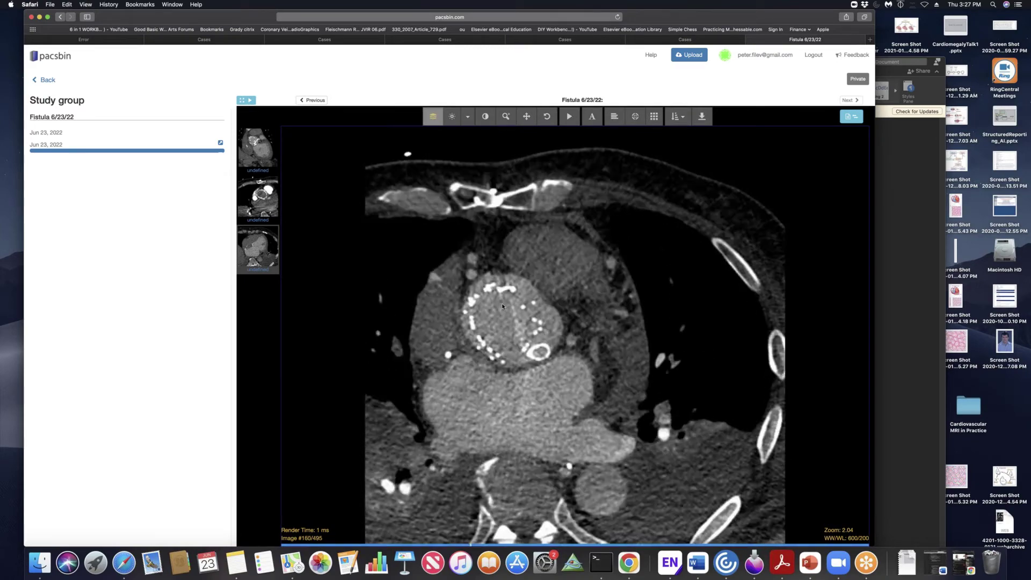
{"action": "scroll", "coordinate": [491, 301], "scroll_direction": "down", "scroll_amount": 8}
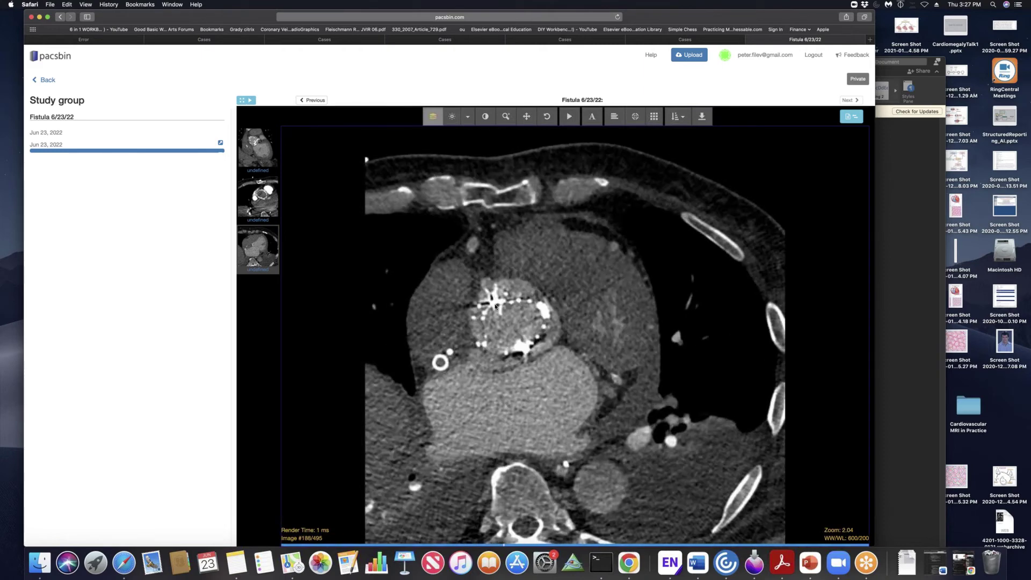
{"action": "scroll", "coordinate": [487, 294], "scroll_direction": "down", "scroll_amount": 1}
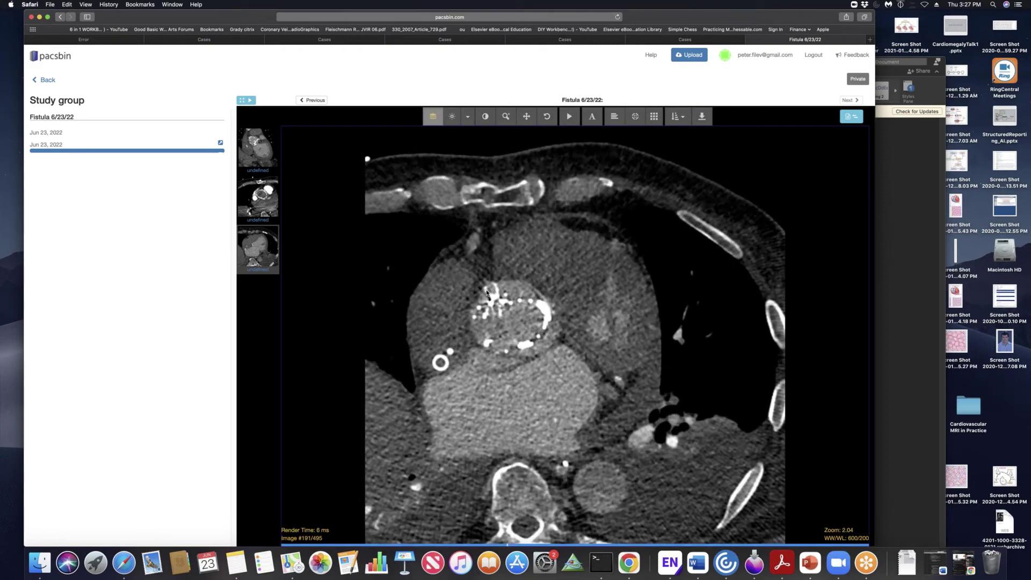
{"action": "scroll", "coordinate": [484, 290], "scroll_direction": "up", "scroll_amount": 6}
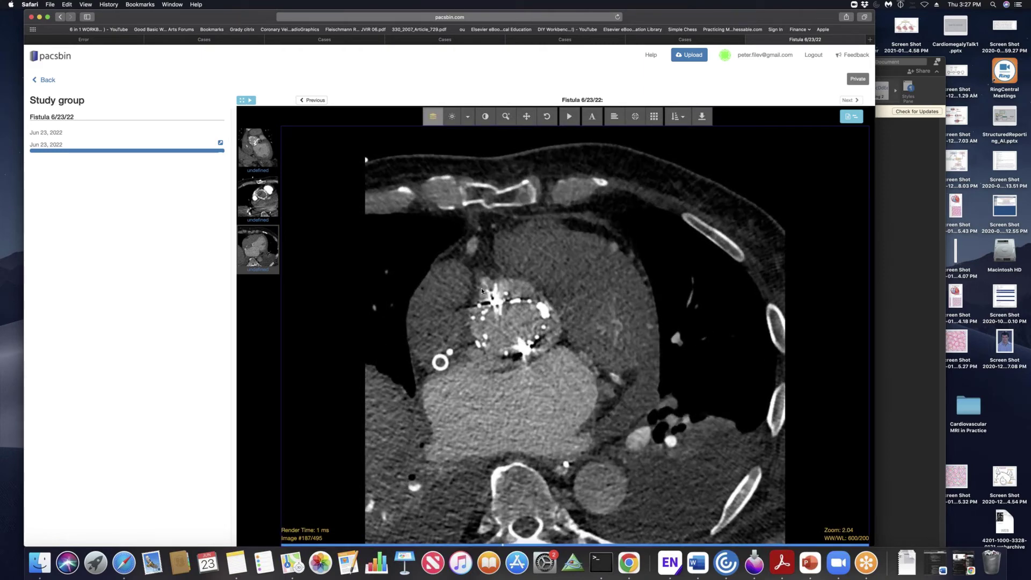
{"action": "scroll", "coordinate": [480, 288], "scroll_direction": "down", "scroll_amount": 6}
{"action": "scroll", "coordinate": [479, 287], "scroll_direction": "up", "scroll_amount": 1}
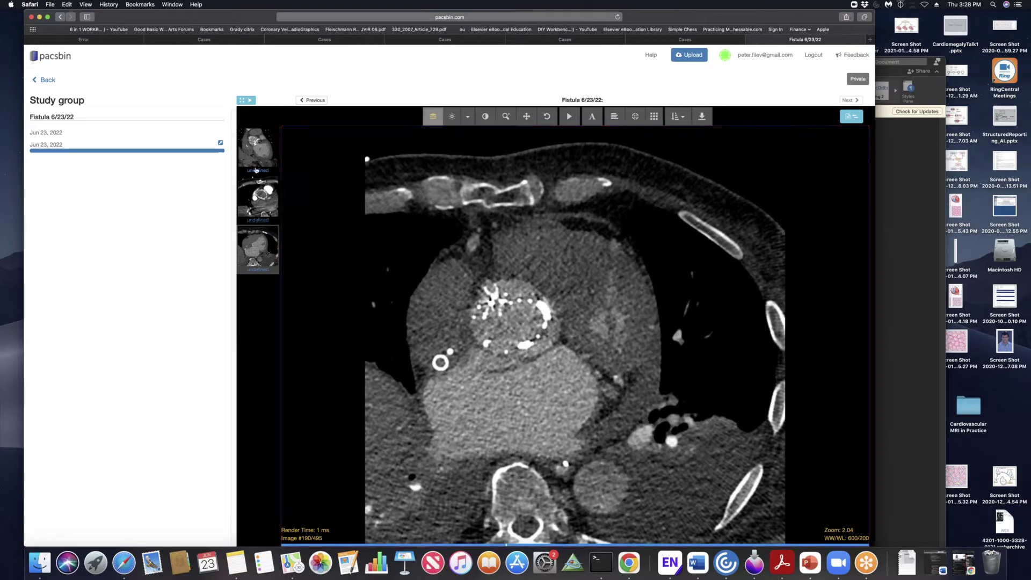
Open the study's first series at the coronal view of the stented valve and widen the window to about 1256/504
{"action": "left_click_drag", "start_coordinate": [491, 279], "coordinate": [496, 301]}
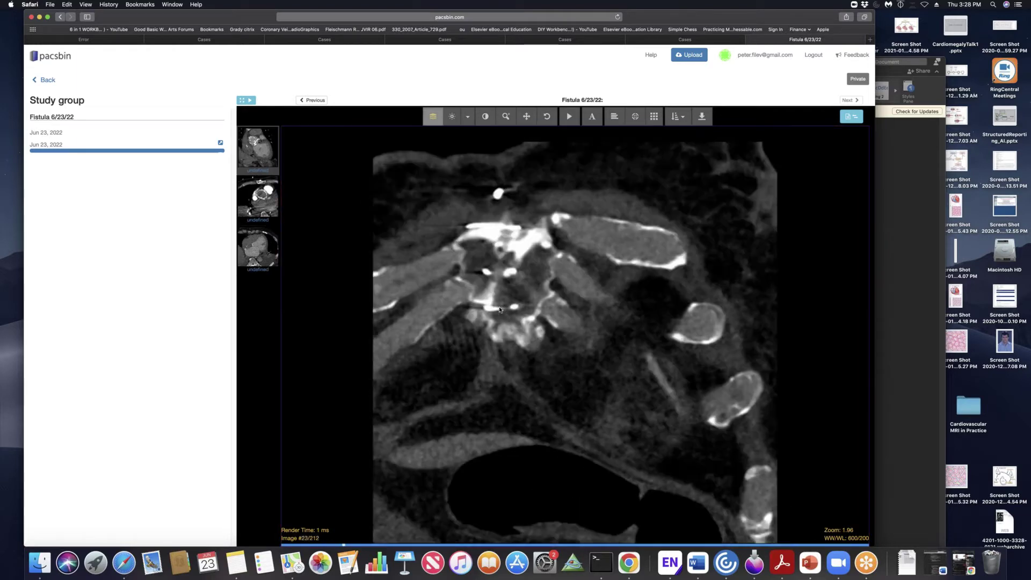
{"action": "scroll", "coordinate": [499, 310], "scroll_direction": "down", "scroll_amount": 20}
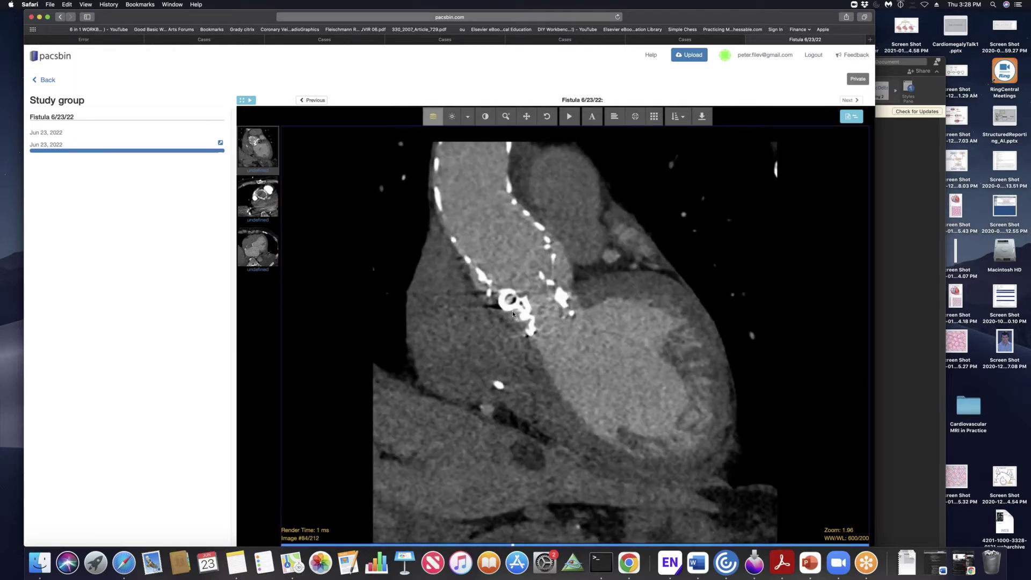
{"action": "scroll", "coordinate": [513, 314], "scroll_direction": "down", "scroll_amount": 9}
{"action": "left_click_drag", "start_coordinate": [513, 315], "coordinate": [544, 327]}
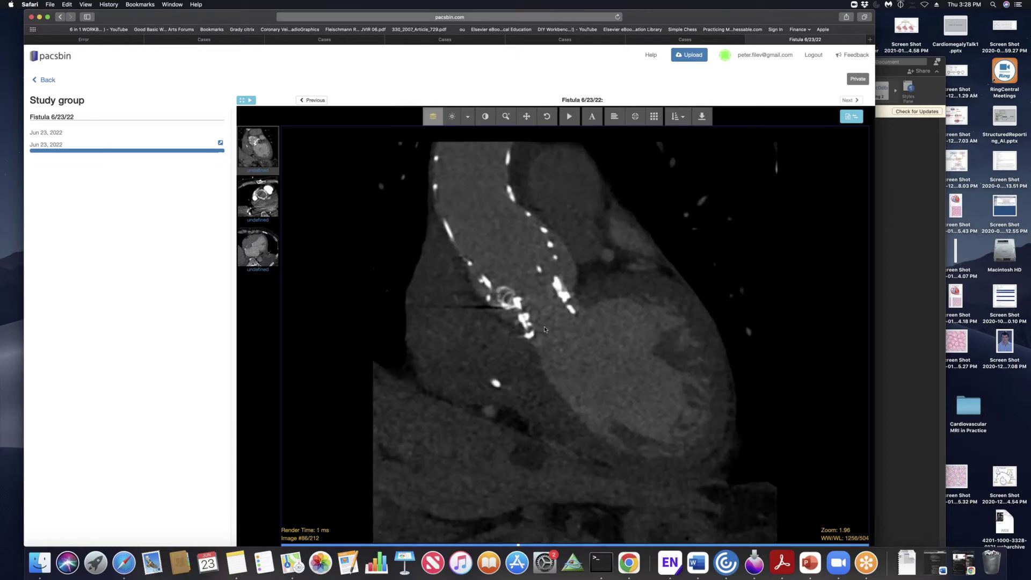
Examine the aortic root anterior to the valve on the coronal images, from about image 86 to image 67
{"action": "scroll", "coordinate": [544, 327], "scroll_direction": "up", "scroll_amount": 15}
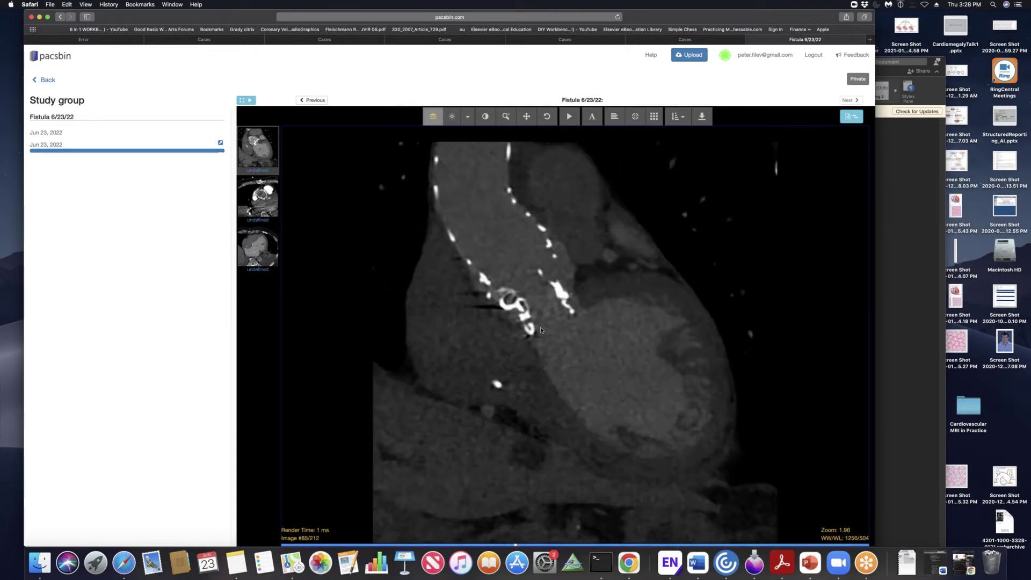
{"action": "scroll", "coordinate": [541, 330], "scroll_direction": "up", "scroll_amount": 12}
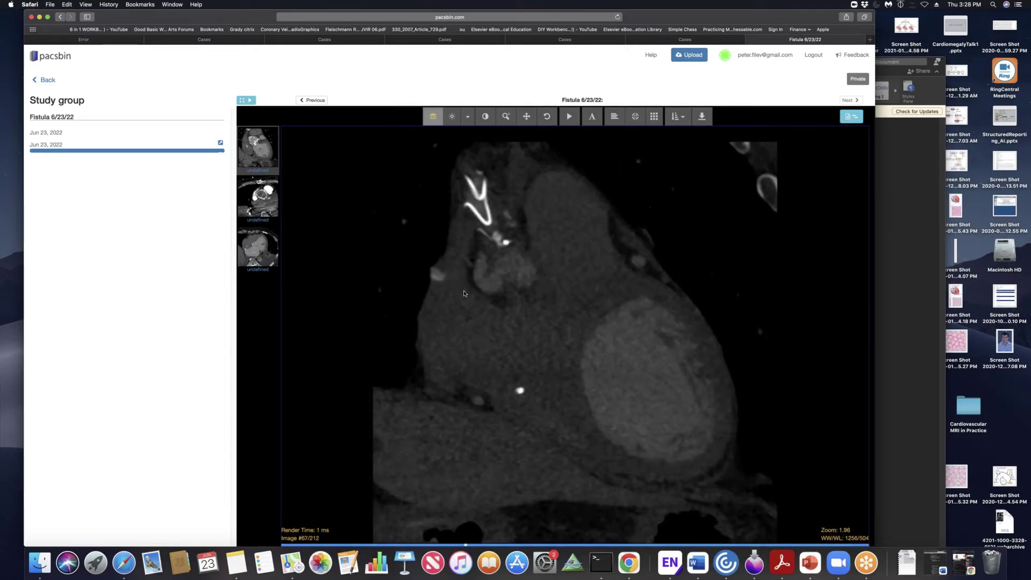
{"action": "scroll", "coordinate": [483, 279], "scroll_direction": "down", "scroll_amount": 6}
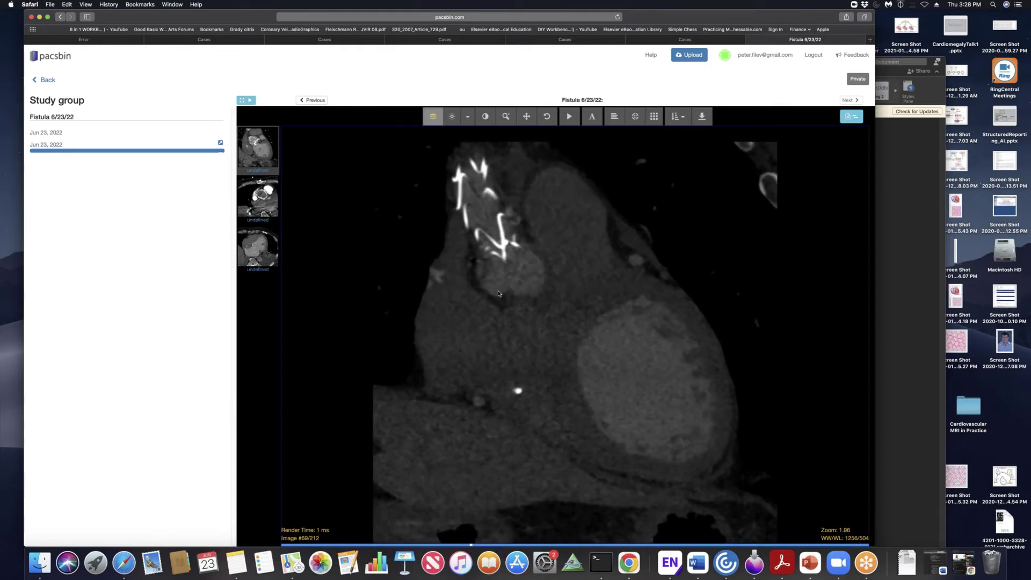
Examine the aortic root and ascending aorta on the coronal CT series of the Fistula 6/23/22 case, between images 69 and 113
{"action": "scroll", "coordinate": [507, 301], "scroll_direction": "down", "scroll_amount": 6}
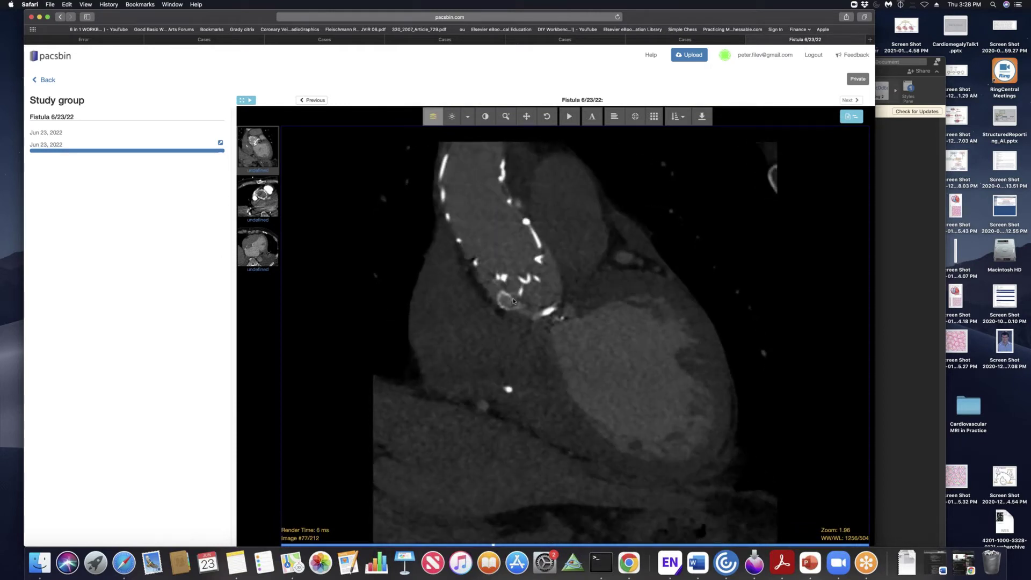
{"action": "scroll", "coordinate": [513, 301], "scroll_direction": "down", "scroll_amount": 5}
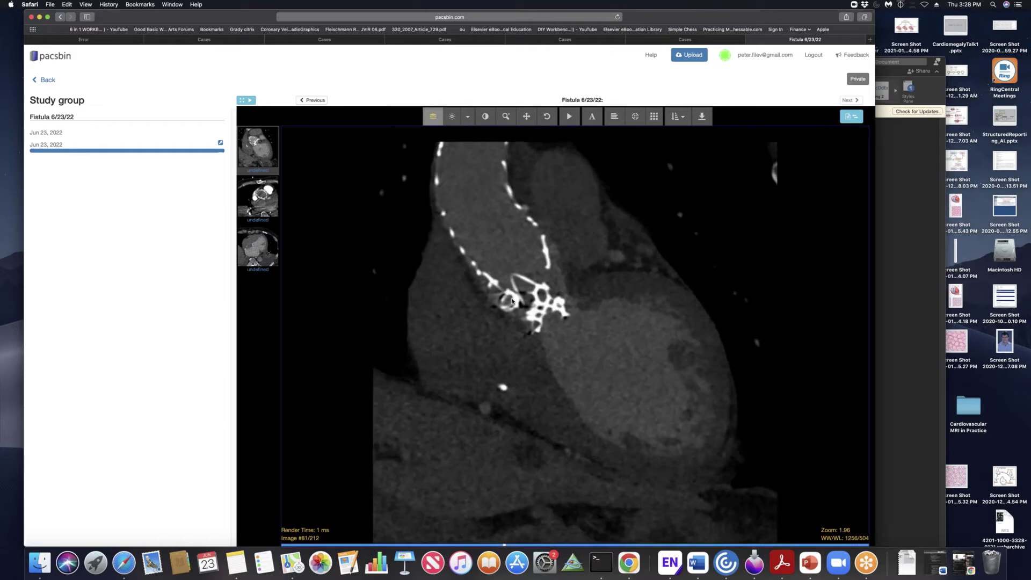
{"action": "scroll", "coordinate": [512, 301], "scroll_direction": "down", "scroll_amount": 5}
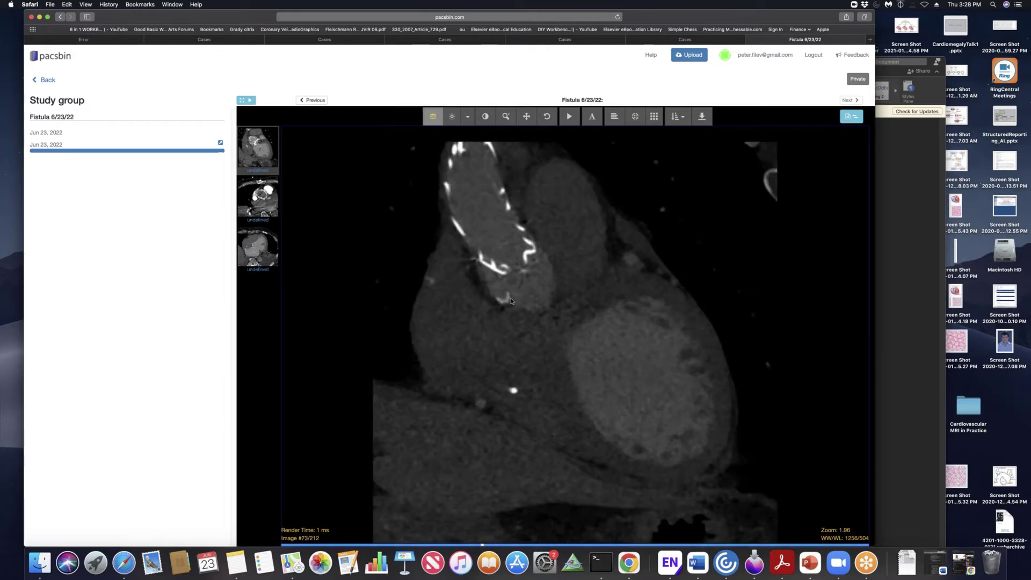
{"action": "scroll", "coordinate": [511, 302], "scroll_direction": "down", "scroll_amount": 6}
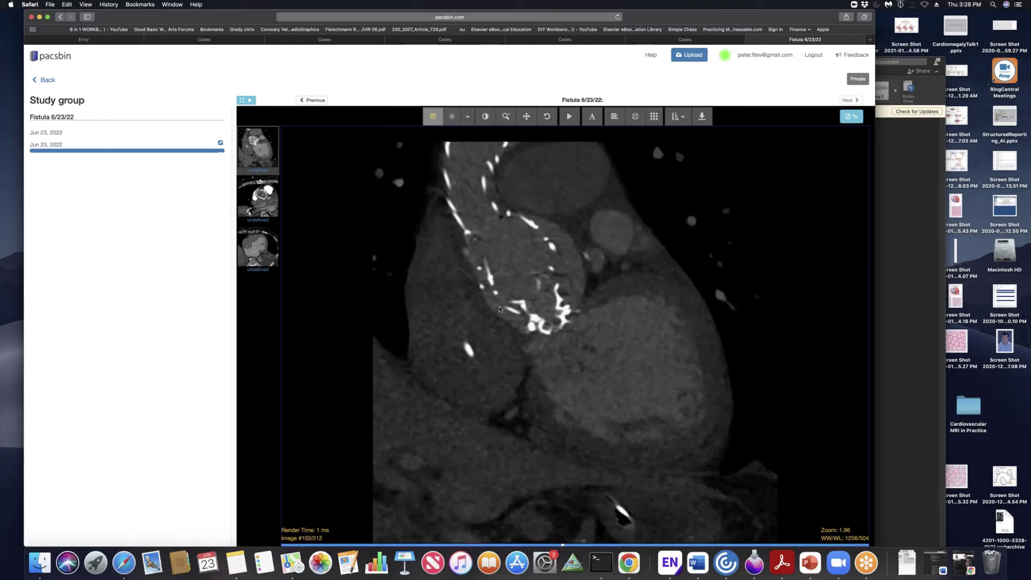
{"action": "scroll", "coordinate": [499, 310], "scroll_direction": "down", "scroll_amount": 13}
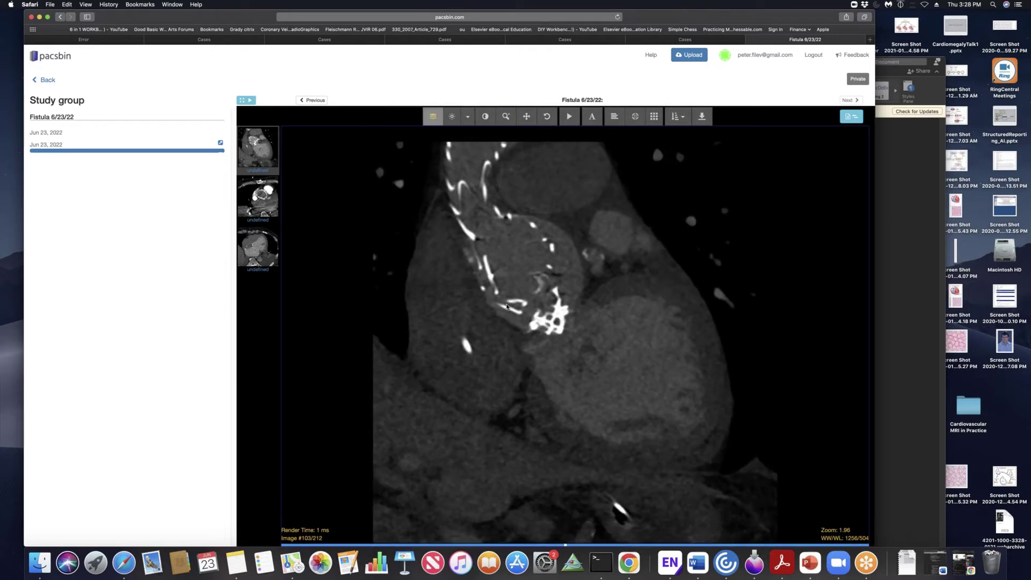
{"action": "scroll", "coordinate": [484, 305], "scroll_direction": "down", "scroll_amount": 12}
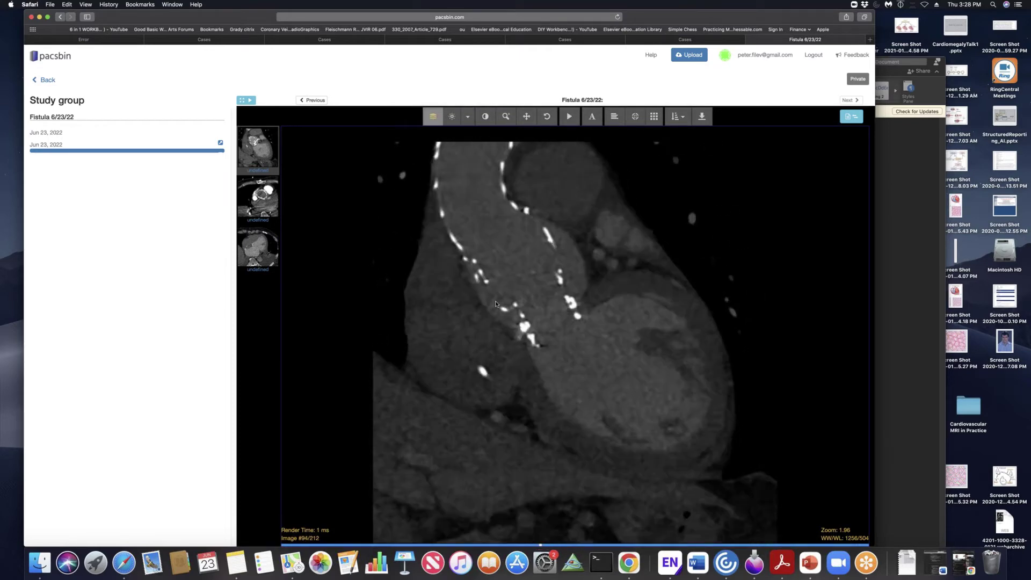
{"action": "scroll", "coordinate": [454, 301], "scroll_direction": "up", "scroll_amount": 20}
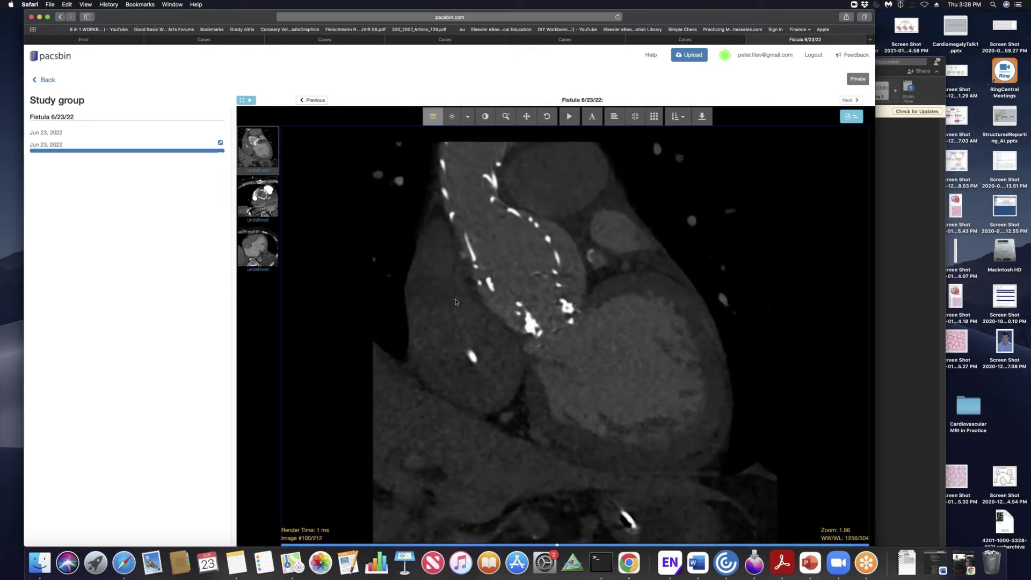
{"action": "scroll", "coordinate": [456, 302], "scroll_direction": "down", "scroll_amount": 11}
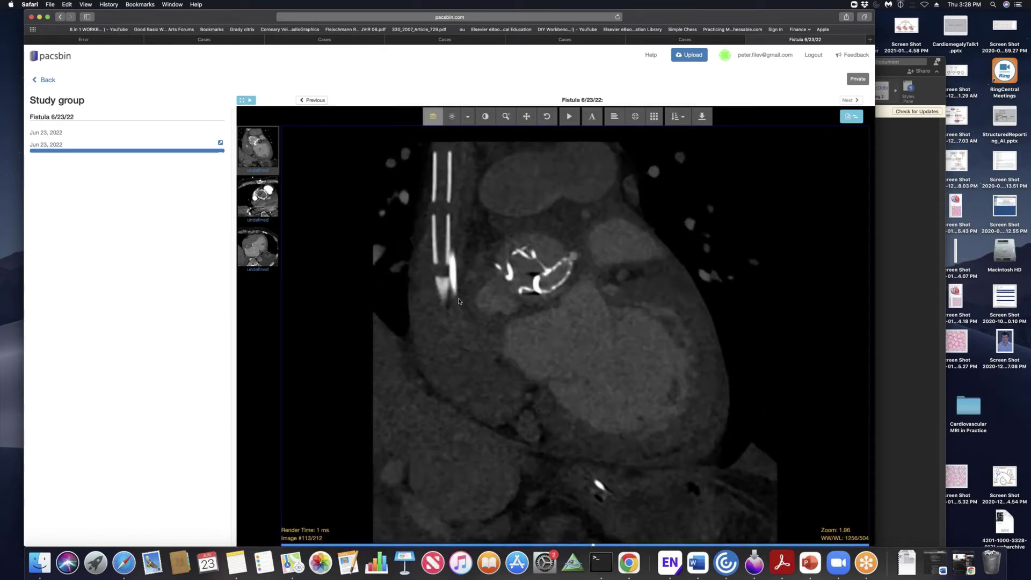
{"action": "scroll", "coordinate": [462, 301], "scroll_direction": "up", "scroll_amount": 6}
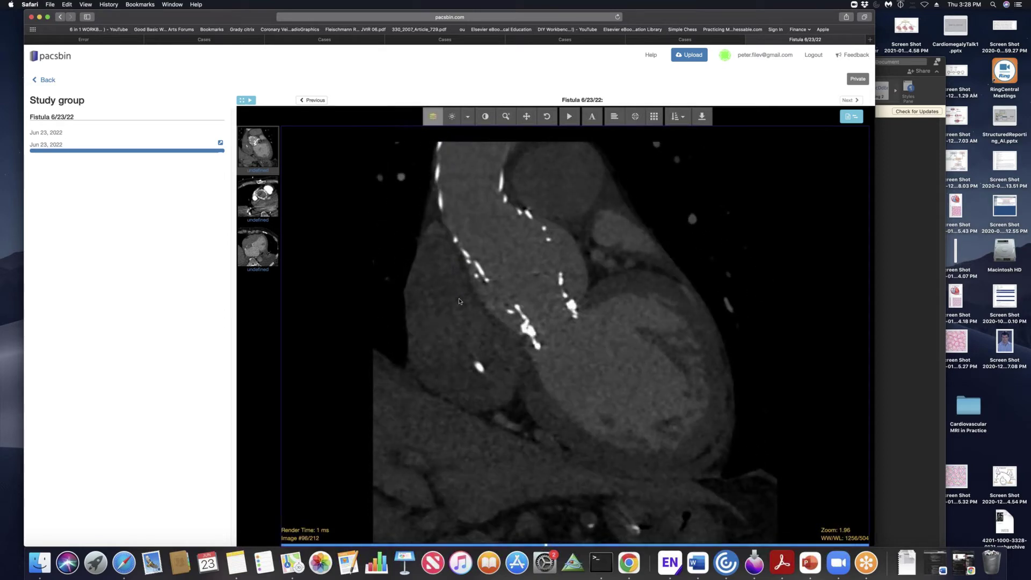
{"action": "scroll", "coordinate": [468, 302], "scroll_direction": "down", "scroll_amount": 10}
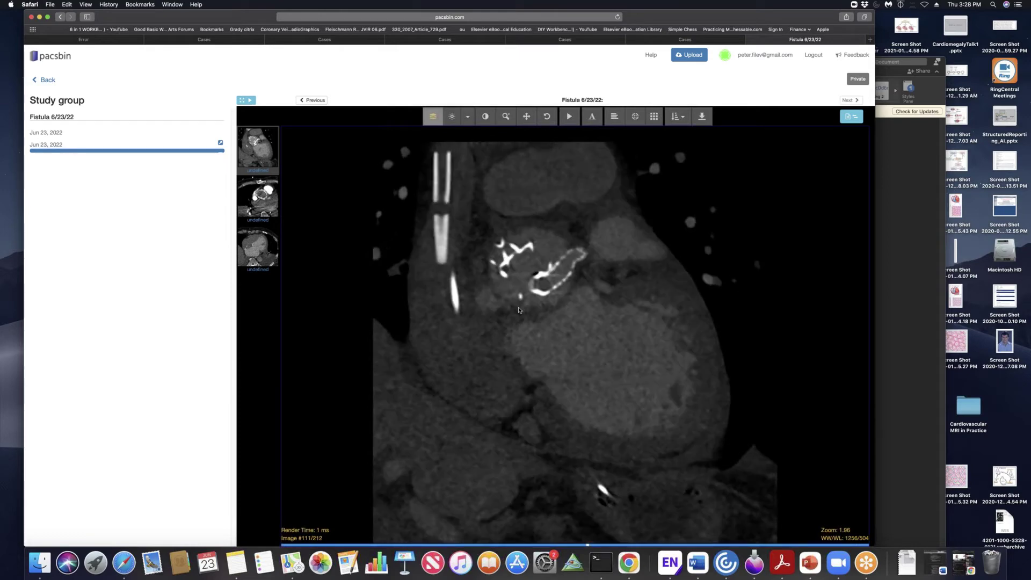
{"action": "scroll", "coordinate": [533, 311], "scroll_direction": "up", "scroll_amount": 11}
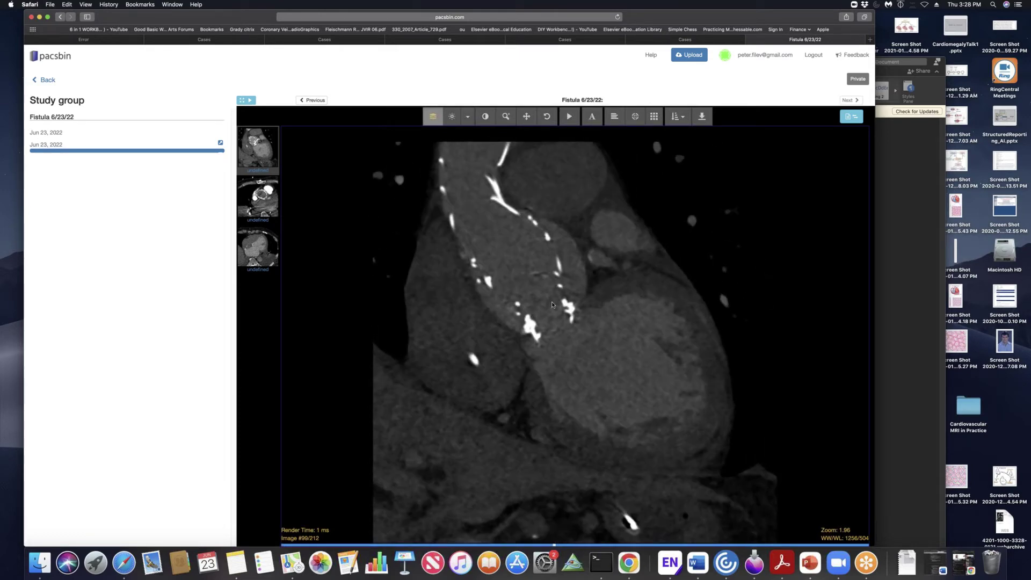
{"action": "scroll", "coordinate": [557, 300], "scroll_direction": "up", "scroll_amount": 11}
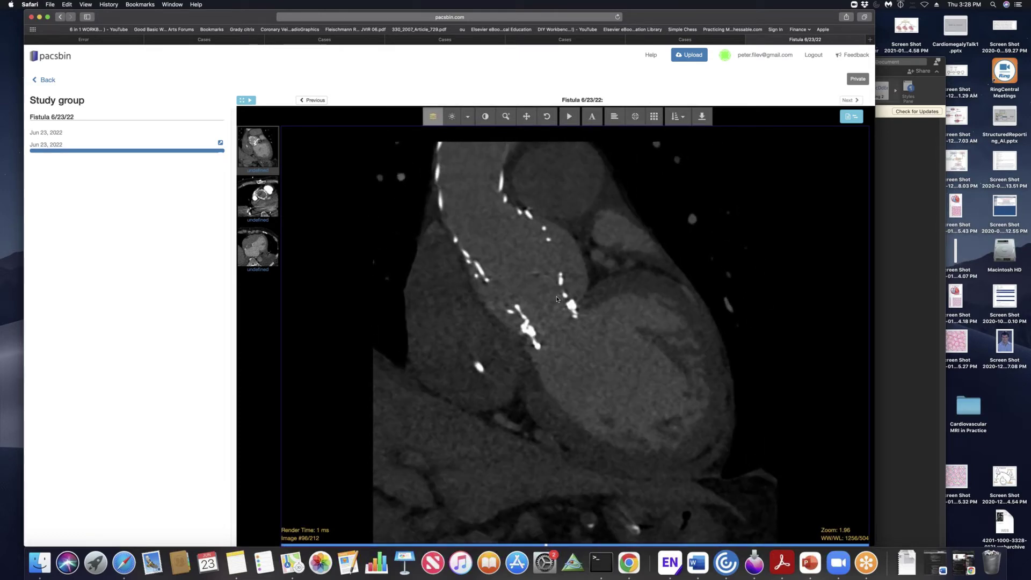
Recheck the right wall of the ascending aorta beside the right atrium on coronal images 88 to 98
{"action": "scroll", "coordinate": [557, 299], "scroll_direction": "down", "scroll_amount": 1}
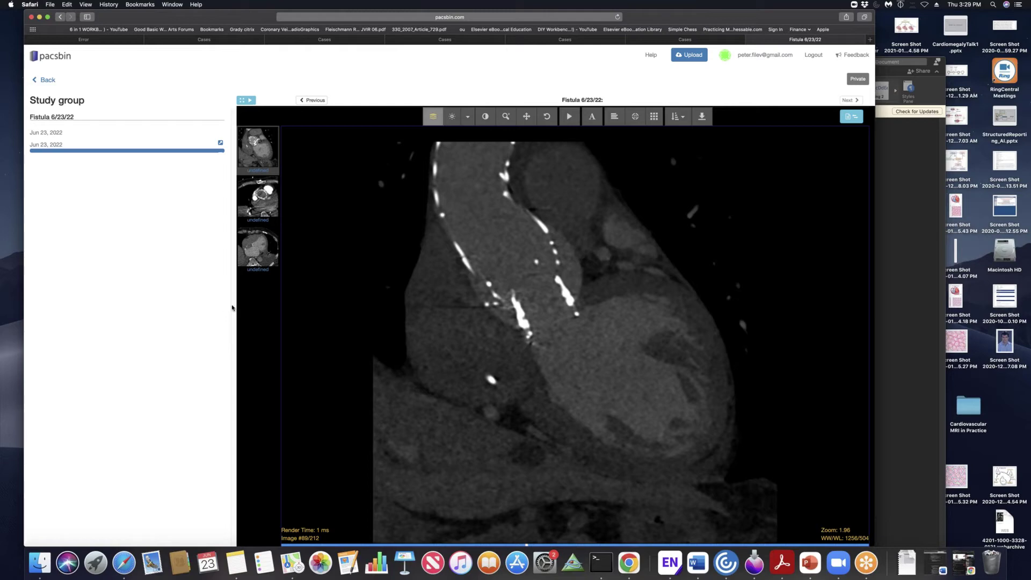
{"action": "scroll", "coordinate": [483, 272], "scroll_direction": "down", "scroll_amount": 2}
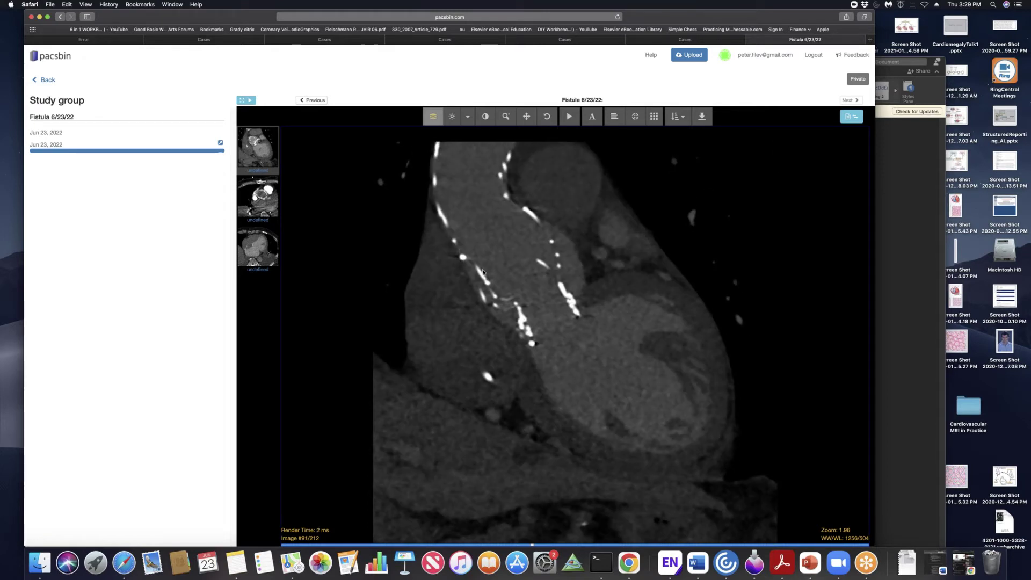
{"action": "scroll", "coordinate": [483, 272], "scroll_direction": "down", "scroll_amount": 3}
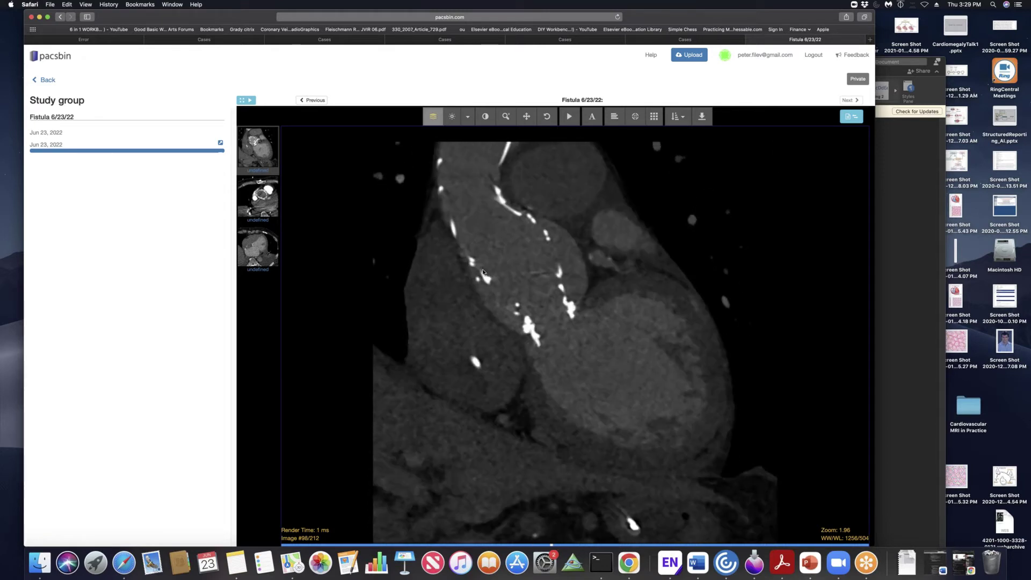
{"action": "scroll", "coordinate": [483, 272], "scroll_direction": "down", "scroll_amount": 2}
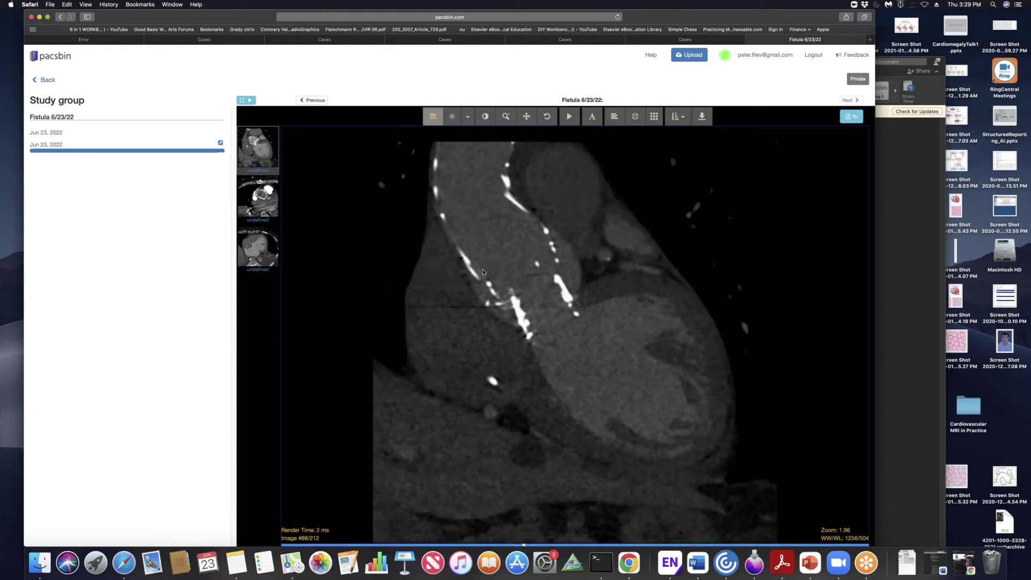
{"action": "scroll", "coordinate": [483, 272], "scroll_direction": "down", "scroll_amount": 6}
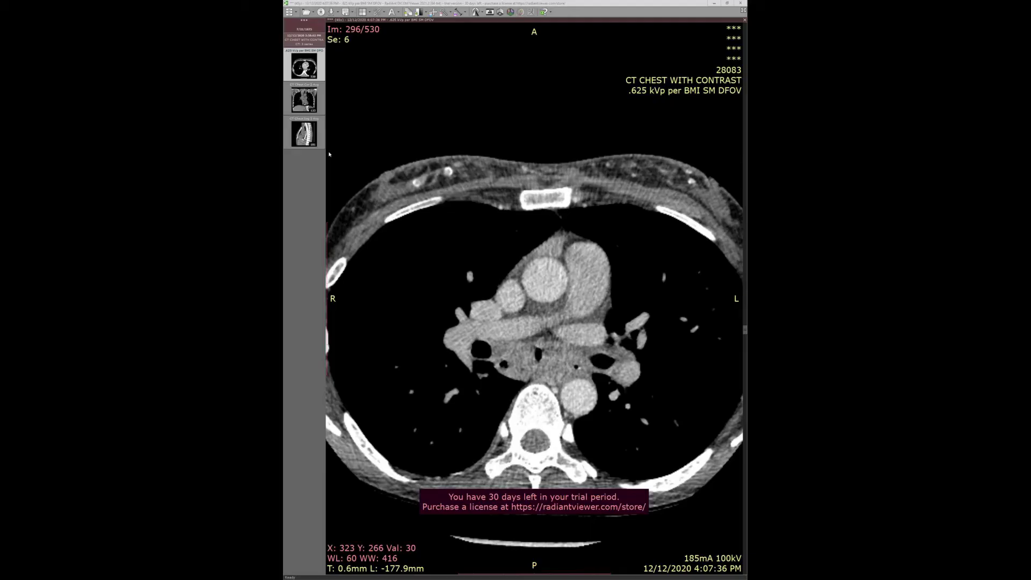
Examine the mediastinum and heart on the axial contrast chest CT, between images 251 and 323
{"action": "scroll", "coordinate": [538, 326], "scroll_direction": "down", "scroll_amount": 10}
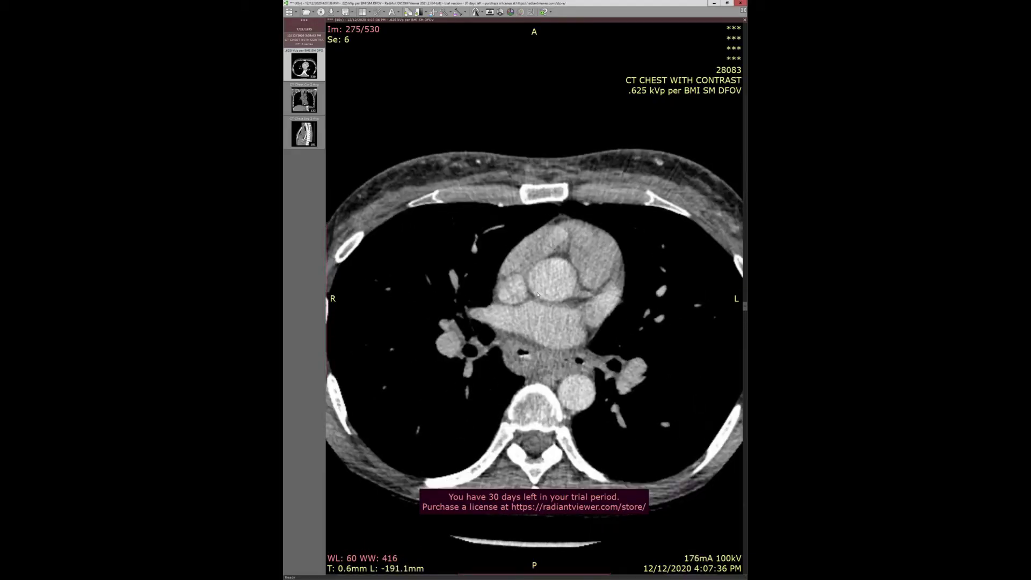
{"action": "scroll", "coordinate": [538, 326], "scroll_direction": "down", "scroll_amount": 5}
{"action": "scroll", "coordinate": [540, 296], "scroll_direction": "up", "scroll_amount": 15}
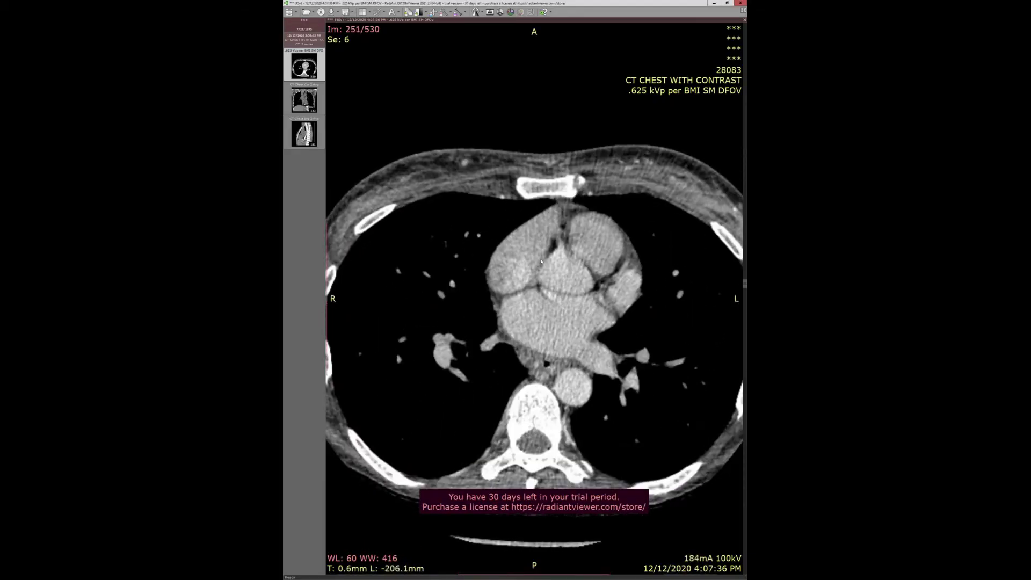
{"action": "scroll", "coordinate": [542, 261], "scroll_direction": "down", "scroll_amount": 20}
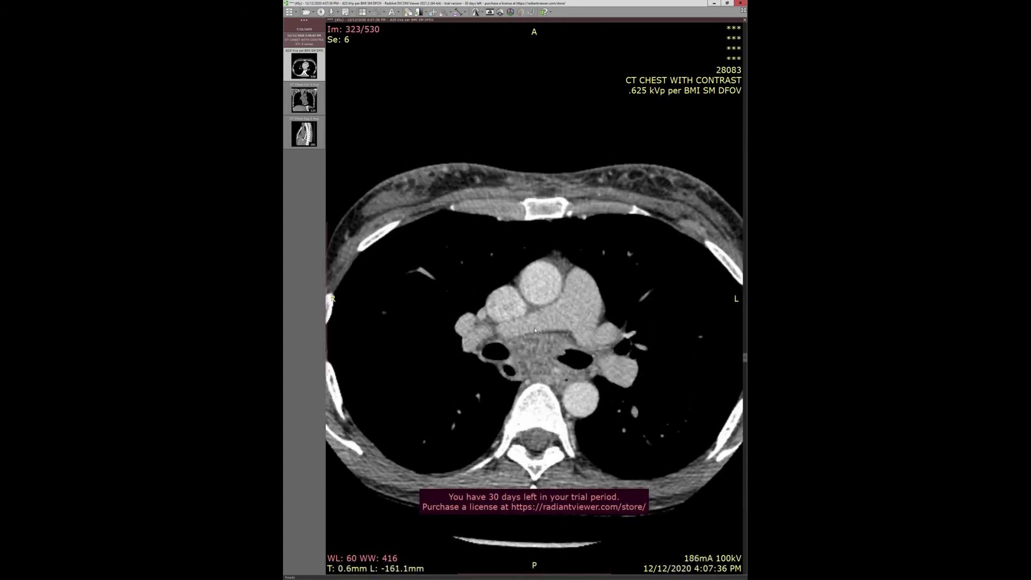
{"action": "scroll", "coordinate": [542, 300], "scroll_direction": "down", "scroll_amount": 15}
{"action": "scroll", "coordinate": [540, 290], "scroll_direction": "up", "scroll_amount": 20}
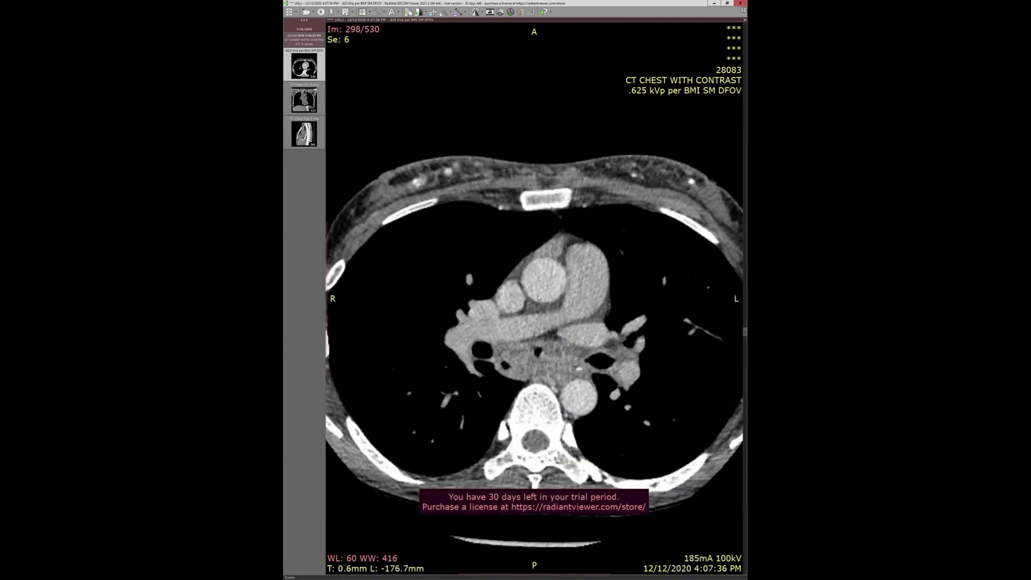
{"action": "scroll", "coordinate": [538, 288], "scroll_direction": "down", "scroll_amount": 10}
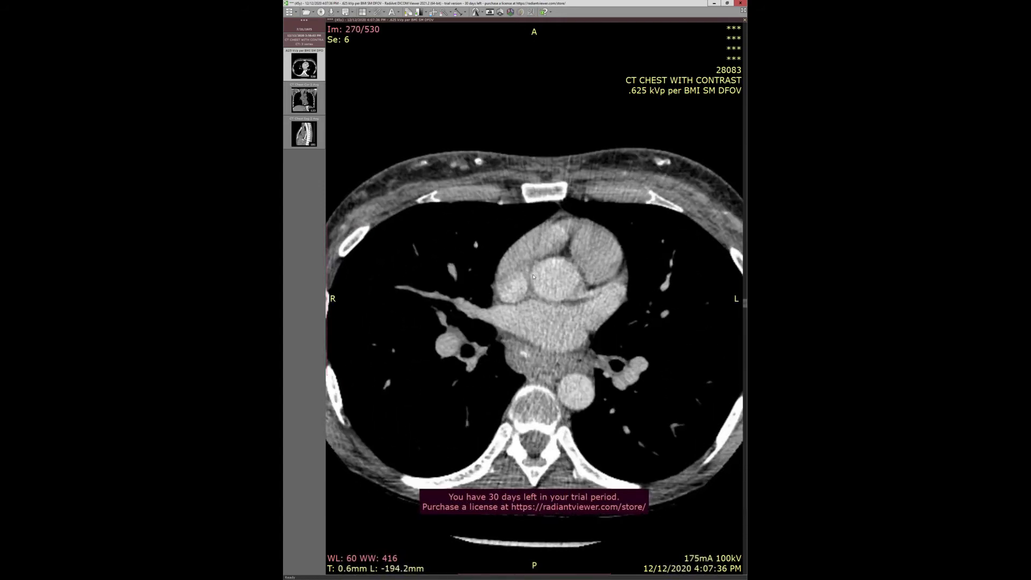
Follow the mediastinum up through the aortic arch to the thoracic inlet near image 462, and return to heart level near image 285
{"action": "scroll", "coordinate": [532, 392], "scroll_direction": "down", "scroll_amount": 20}
{"action": "scroll", "coordinate": [532, 399], "scroll_direction": "down", "scroll_amount": 20}
{"action": "scroll", "coordinate": [532, 314], "scroll_direction": "up", "scroll_amount": 20}
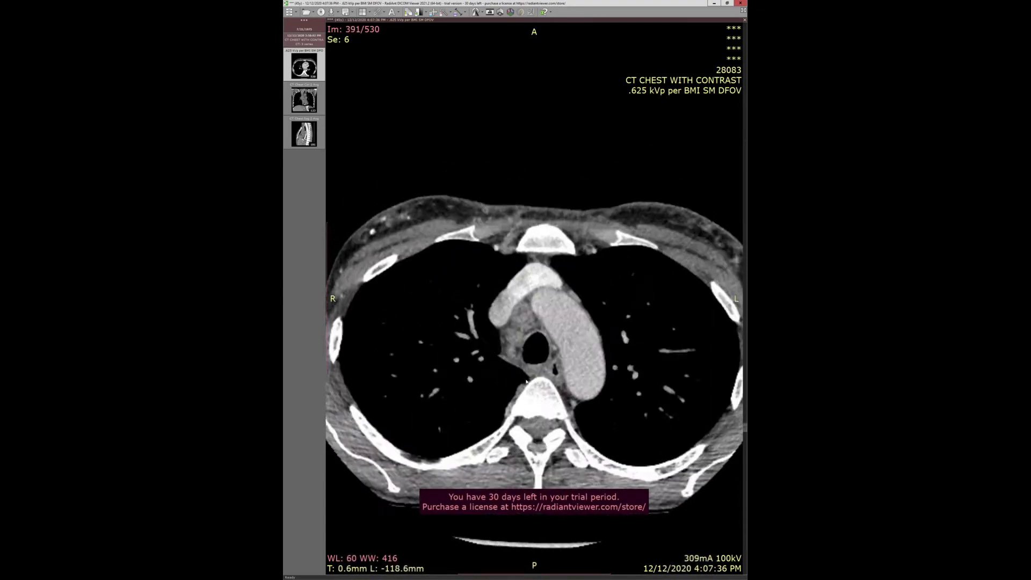
{"action": "scroll", "coordinate": [523, 416], "scroll_direction": "up", "scroll_amount": 4}
{"action": "scroll", "coordinate": [532, 406], "scroll_direction": "up", "scroll_amount": 4}
{"action": "scroll", "coordinate": [537, 328], "scroll_direction": "up", "scroll_amount": 3}
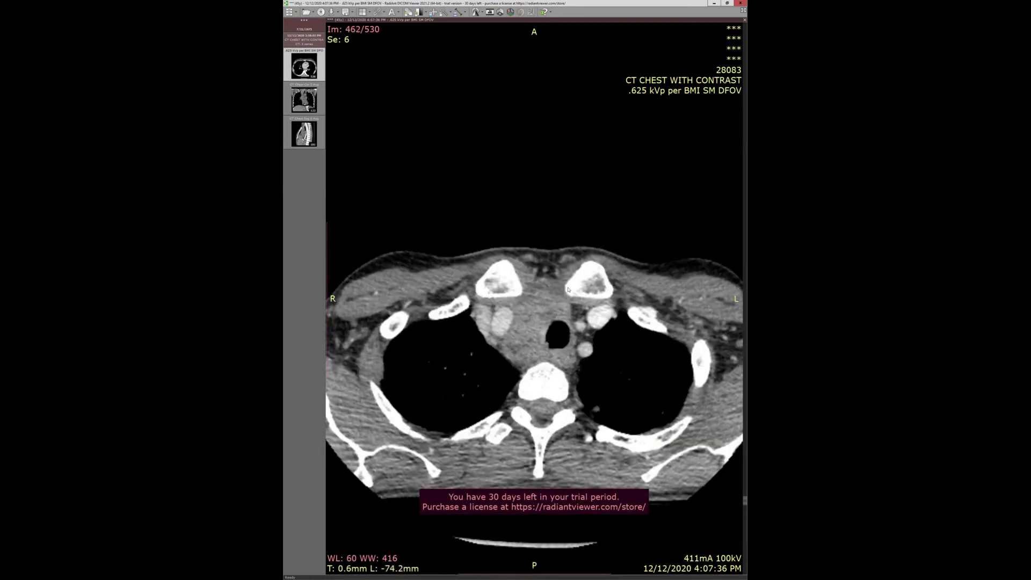
{"action": "scroll", "coordinate": [564, 244], "scroll_direction": "down", "scroll_amount": 19}
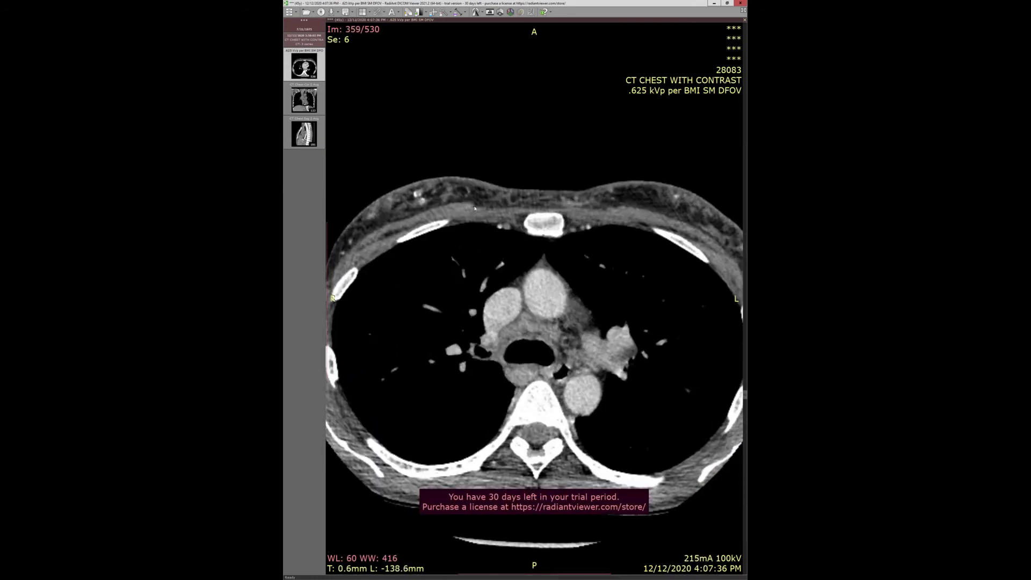
{"action": "scroll", "coordinate": [469, 183], "scroll_direction": "down", "scroll_amount": 2}
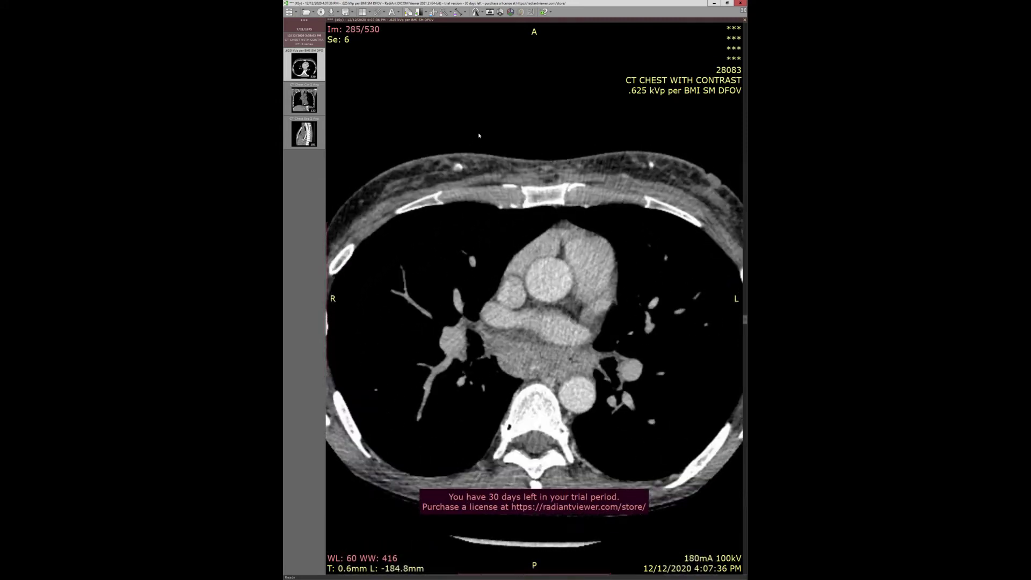
Examine the subcarinal and hilar regions on axial images 278 to 340 of the chest CT
{"action": "scroll", "coordinate": [485, 160], "scroll_direction": "up", "scroll_amount": 13}
{"action": "scroll", "coordinate": [554, 203], "scroll_direction": "up", "scroll_amount": 6}
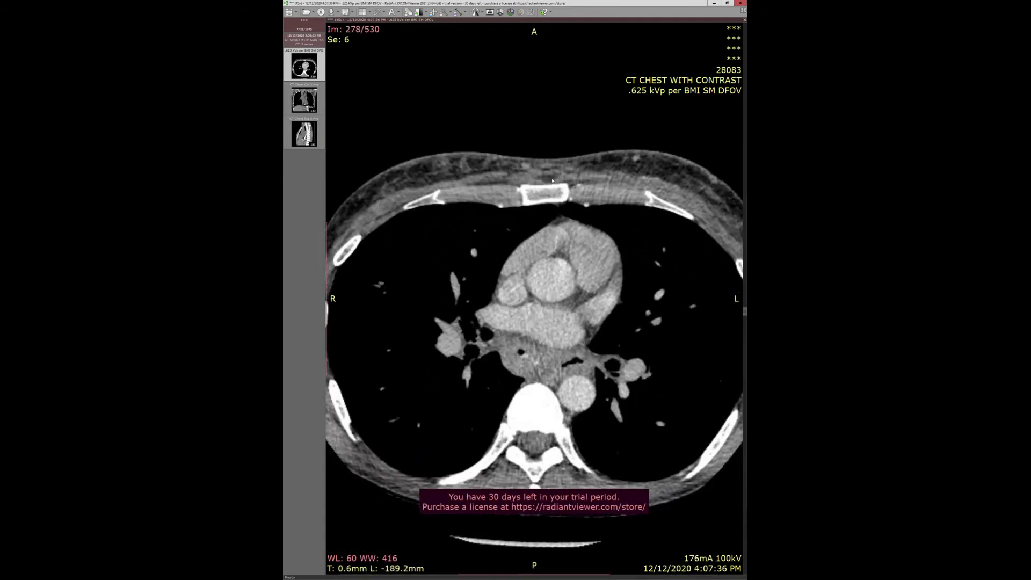
{"action": "scroll", "coordinate": [552, 156], "scroll_direction": "down", "scroll_amount": 20}
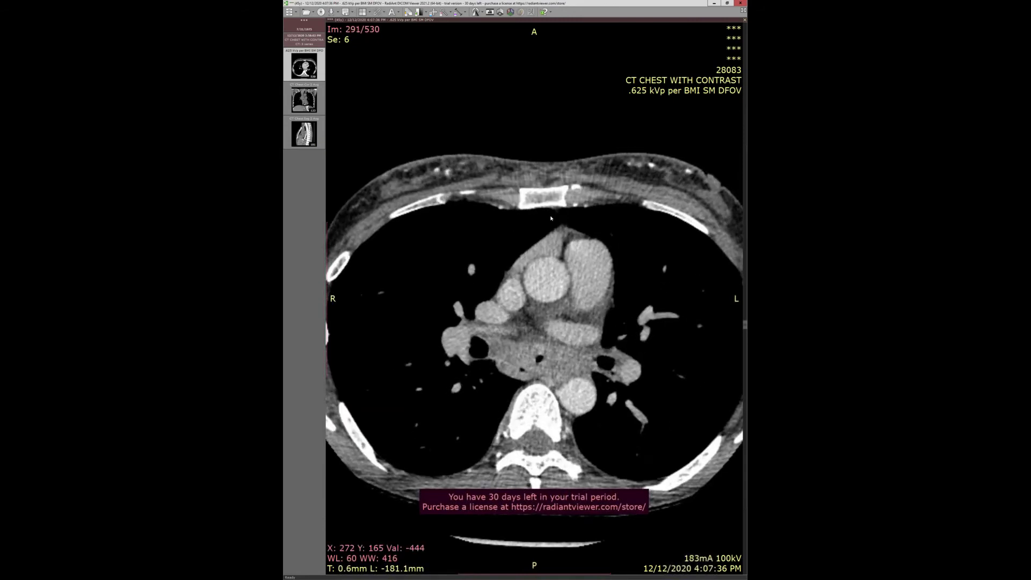
{"action": "scroll", "coordinate": [547, 234], "scroll_direction": "down", "scroll_amount": 1}
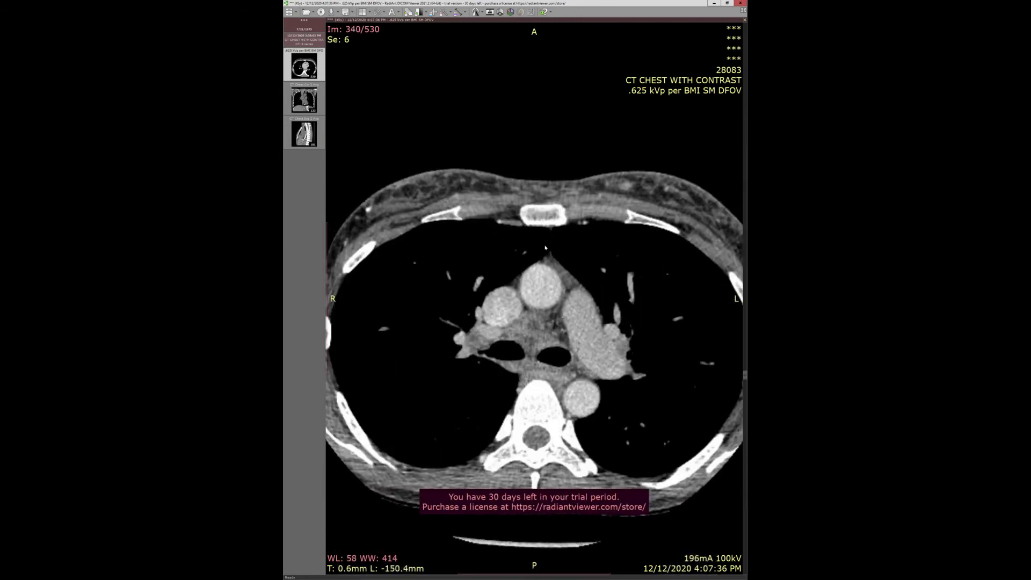
{"action": "scroll", "coordinate": [536, 194], "scroll_direction": "down", "scroll_amount": 20}
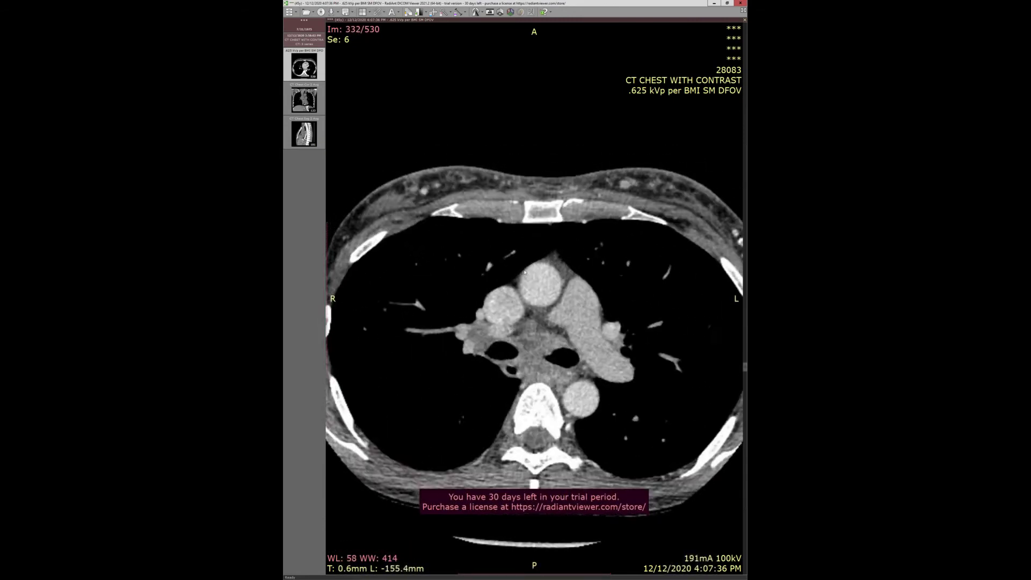
{"action": "scroll", "coordinate": [534, 242], "scroll_direction": "up", "scroll_amount": 1}
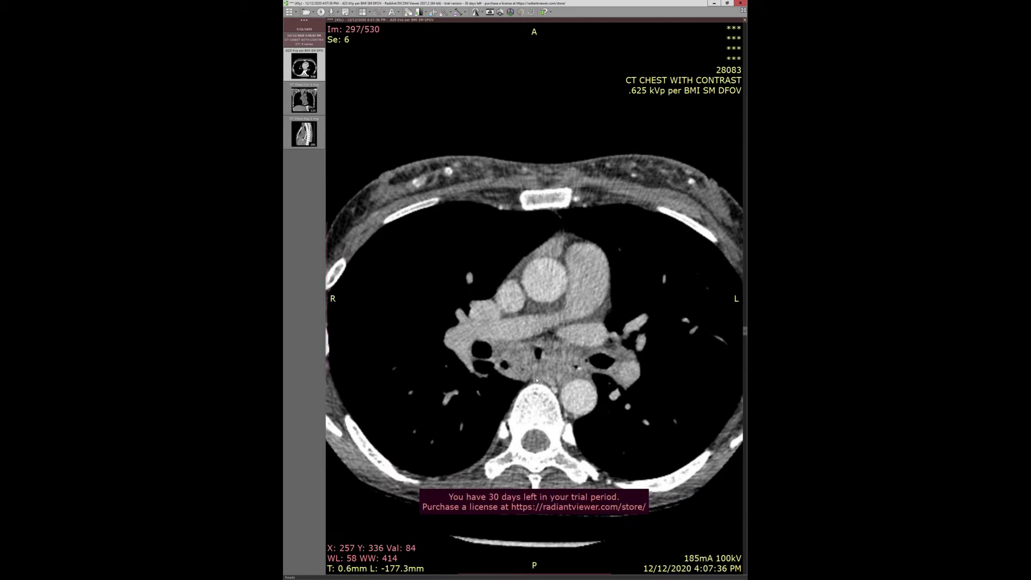
{"action": "scroll", "coordinate": [536, 379], "scroll_direction": "up", "scroll_amount": 1}
{"action": "scroll", "coordinate": [536, 371], "scroll_direction": "up", "scroll_amount": 1}
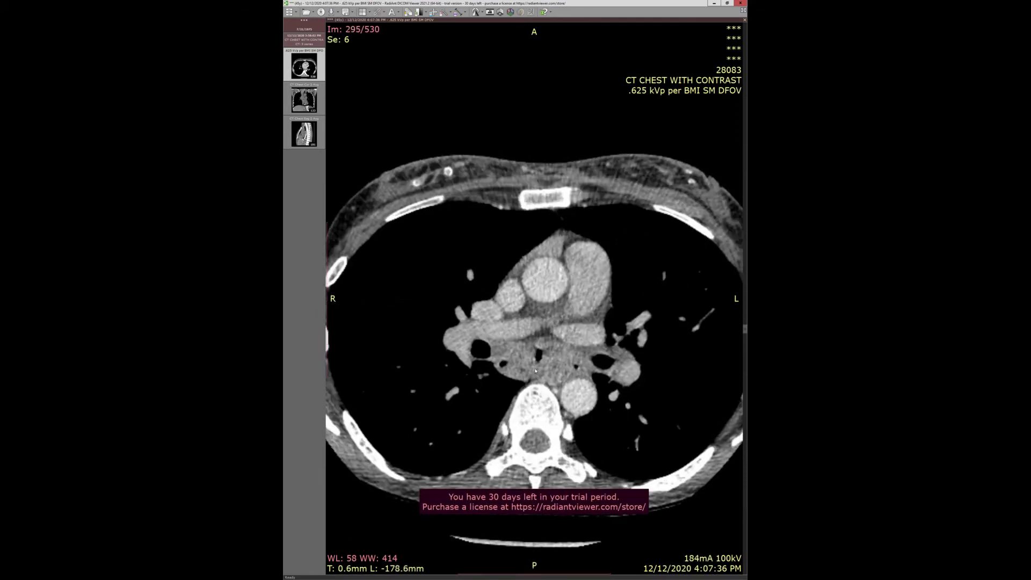
Compare the mediastinal tissue around the carina with the level of the left atrium, between images 284 and 348
{"action": "scroll", "coordinate": [535, 371], "scroll_direction": "up", "scroll_amount": 20}
{"action": "scroll", "coordinate": [529, 384], "scroll_direction": "down", "scroll_amount": 20}
{"action": "scroll", "coordinate": [524, 400], "scroll_direction": "up", "scroll_amount": 20}
{"action": "scroll", "coordinate": [521, 405], "scroll_direction": "down", "scroll_amount": 20}
{"action": "scroll", "coordinate": [516, 413], "scroll_direction": "up", "scroll_amount": 20}
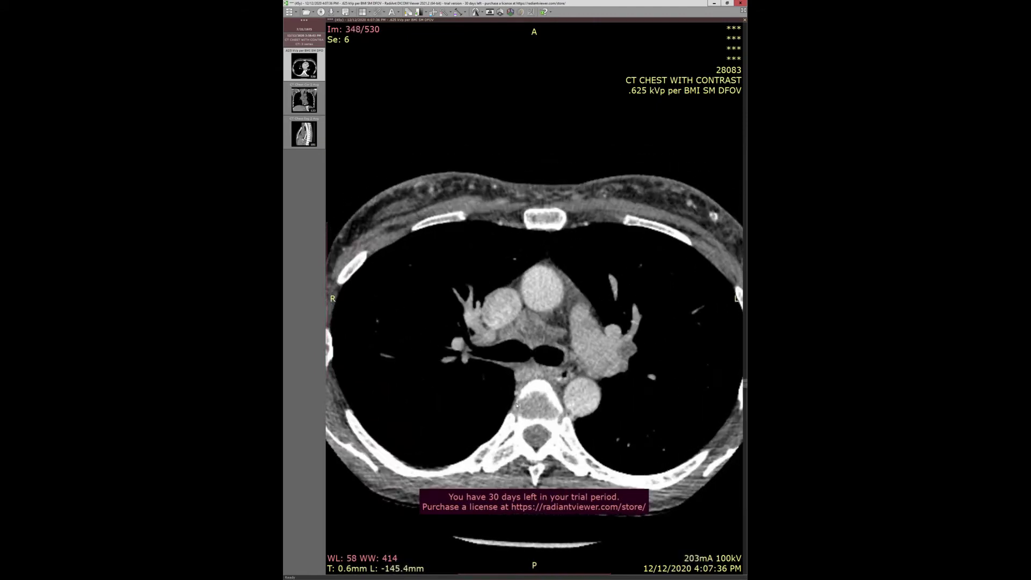
{"action": "scroll", "coordinate": [517, 413], "scroll_direction": "up", "scroll_amount": 20}
{"action": "scroll", "coordinate": [512, 363], "scroll_direction": "up", "scroll_amount": 7}
{"action": "scroll", "coordinate": [511, 354], "scroll_direction": "down", "scroll_amount": 2}
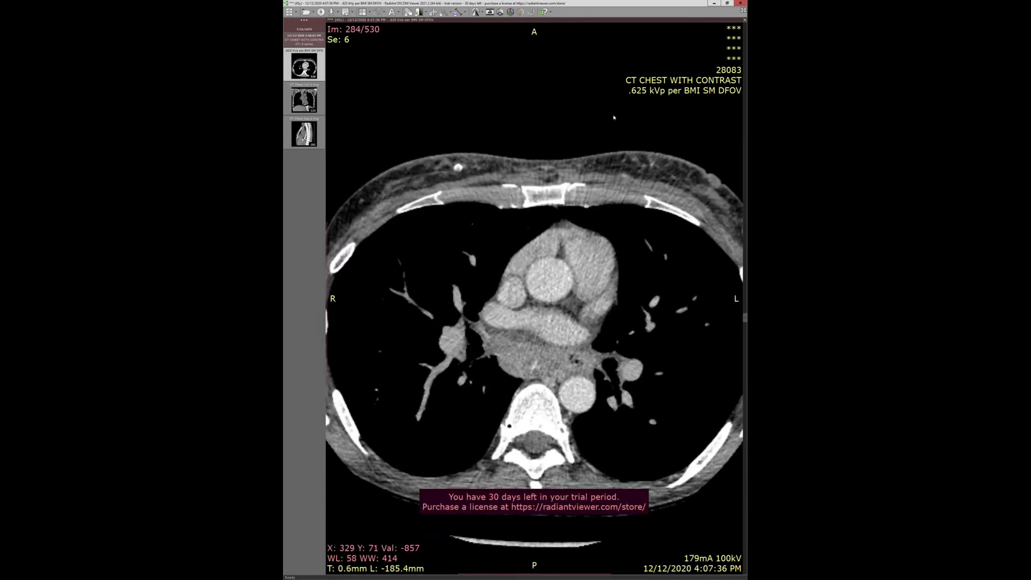
Minimize the chest CT viewer to return to the AquariusNet patient study list
{"action": "left_click", "coordinate": [714, 4]}
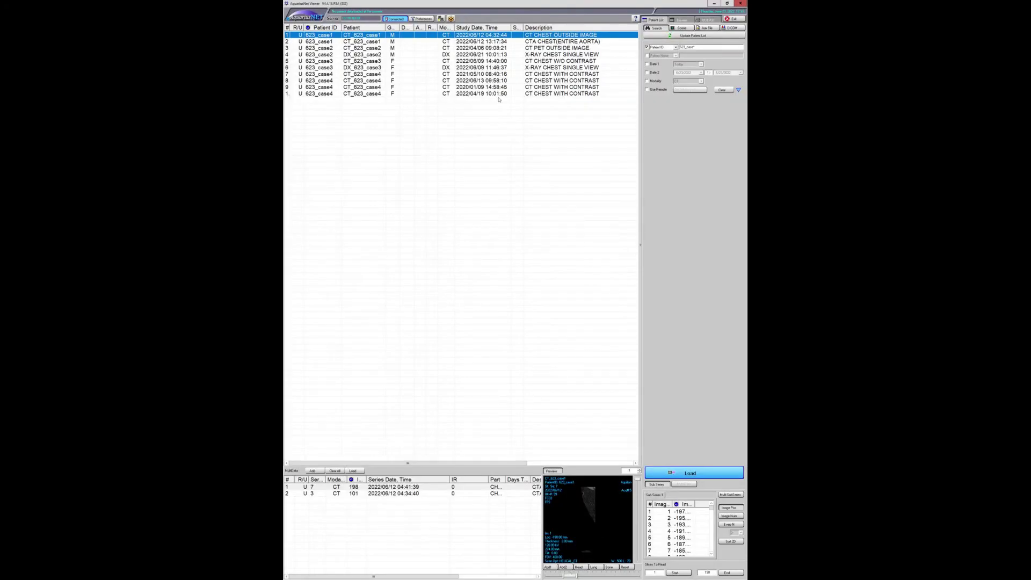
Load delayed series 312 of the case 1 CTA CHEST(ENTIRE AORTA) study and enlarge its axial view
{"action": "left_click", "coordinate": [458, 41]}
{"action": "left_click", "coordinate": [467, 35]}
{"action": "key", "text": "Down"}
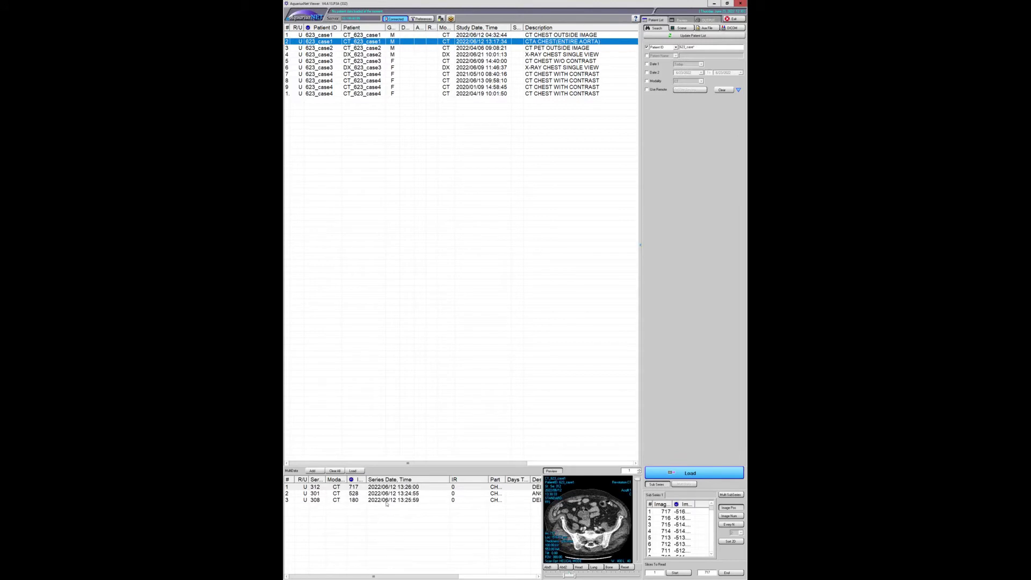
{"action": "double_click", "coordinate": [393, 487]}
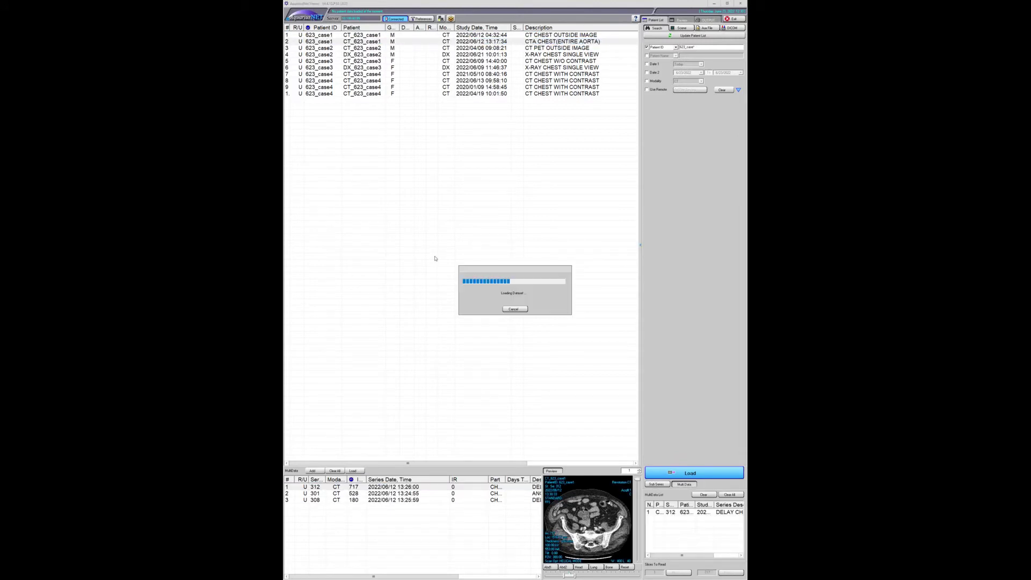
{"action": "double_click", "coordinate": [435, 256]}
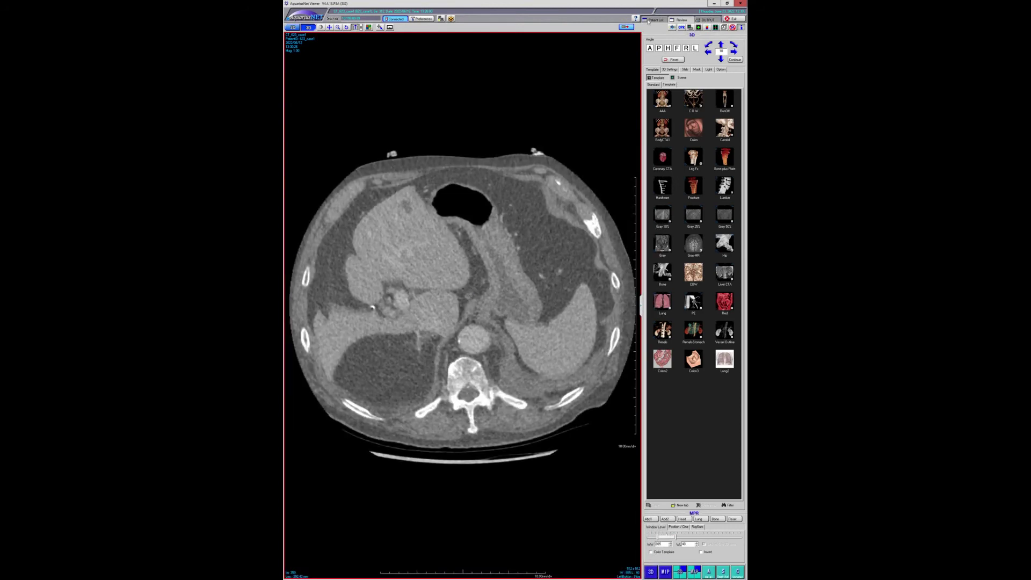
Load angio series 301 of the case 1 aorta CTA and review axial images from the heart up to the carina
{"action": "left_click", "coordinate": [649, 20]}
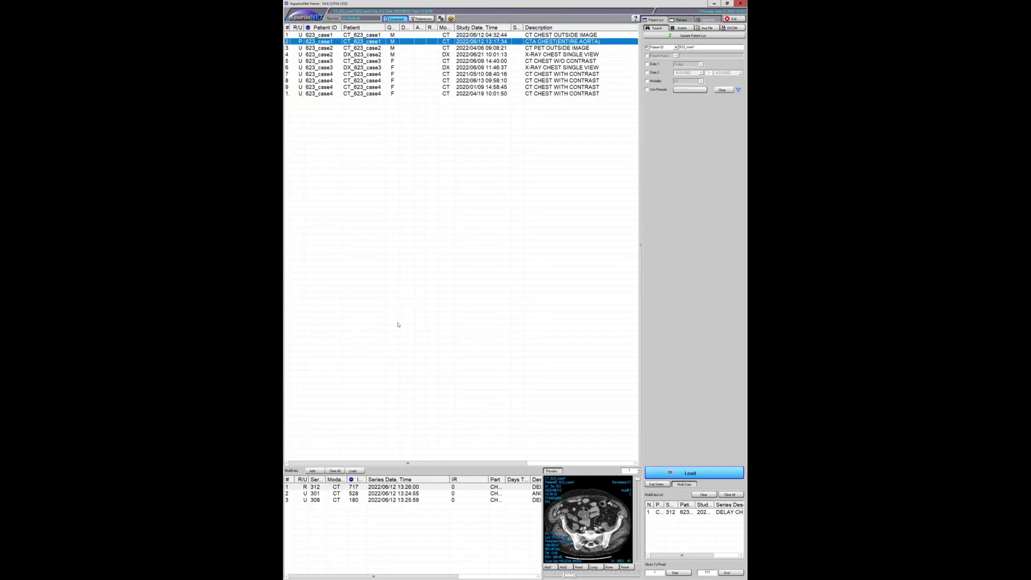
{"action": "left_click", "coordinate": [402, 493]}
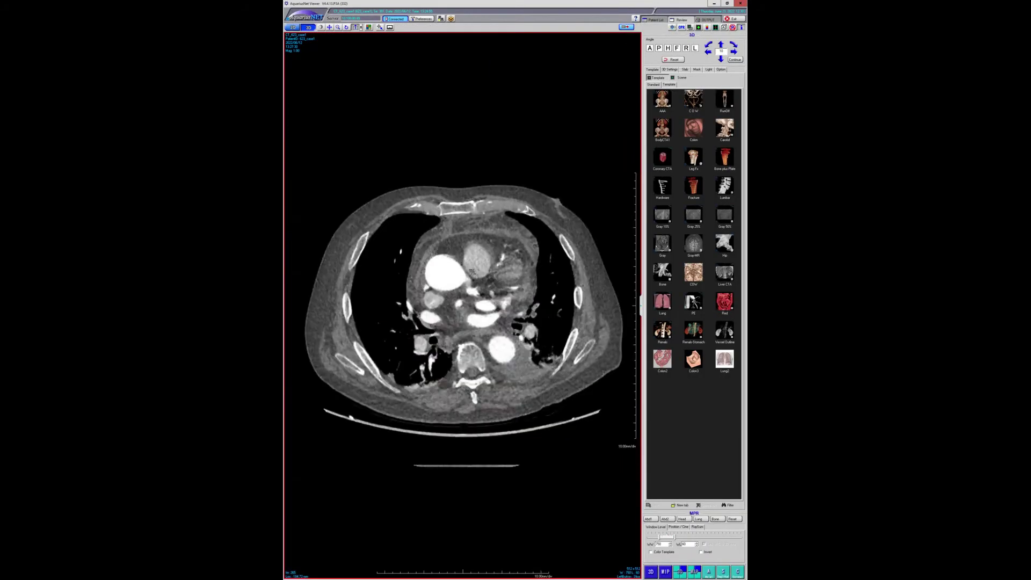
{"action": "scroll", "coordinate": [471, 270], "scroll_direction": "up", "scroll_amount": 15}
{"action": "scroll", "coordinate": [510, 263], "scroll_direction": "up", "scroll_amount": 2}
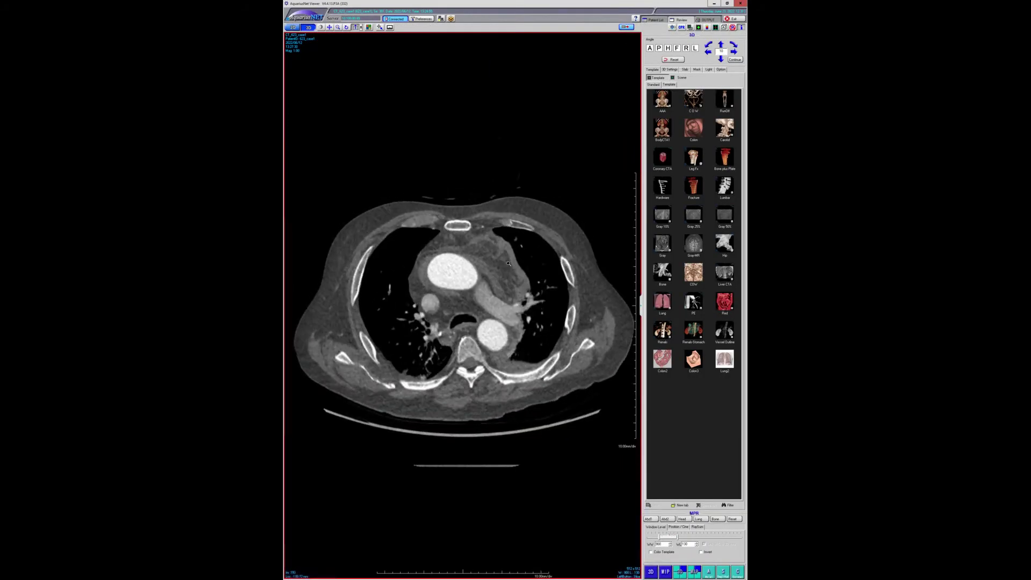
Load series 3 of the case 1 CT CHEST OUTSIDE IMAGE study and enlarge its axial view
{"action": "left_click", "coordinate": [652, 20]}
{"action": "key", "text": "Up"}
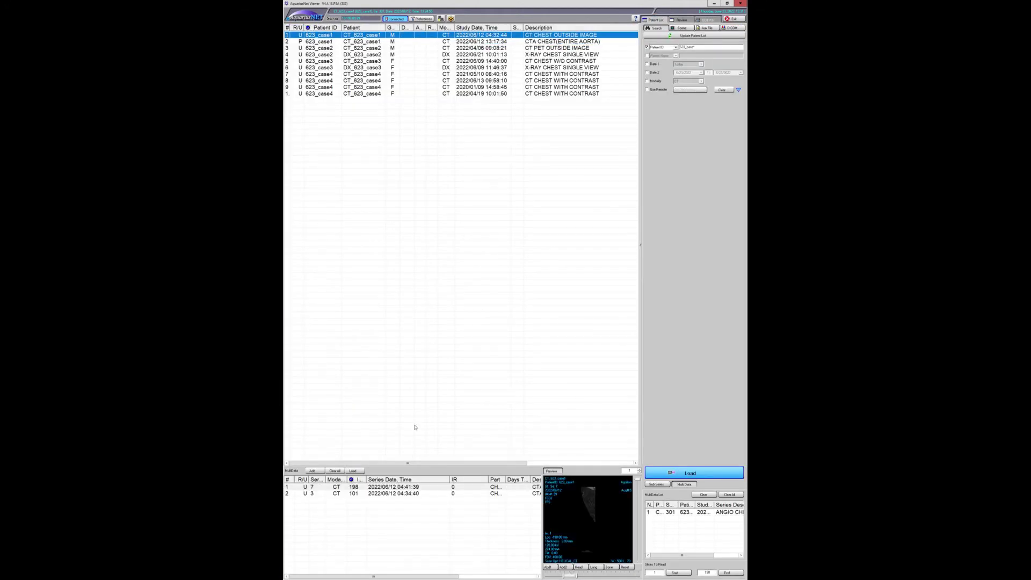
{"action": "left_click", "coordinate": [391, 493]}
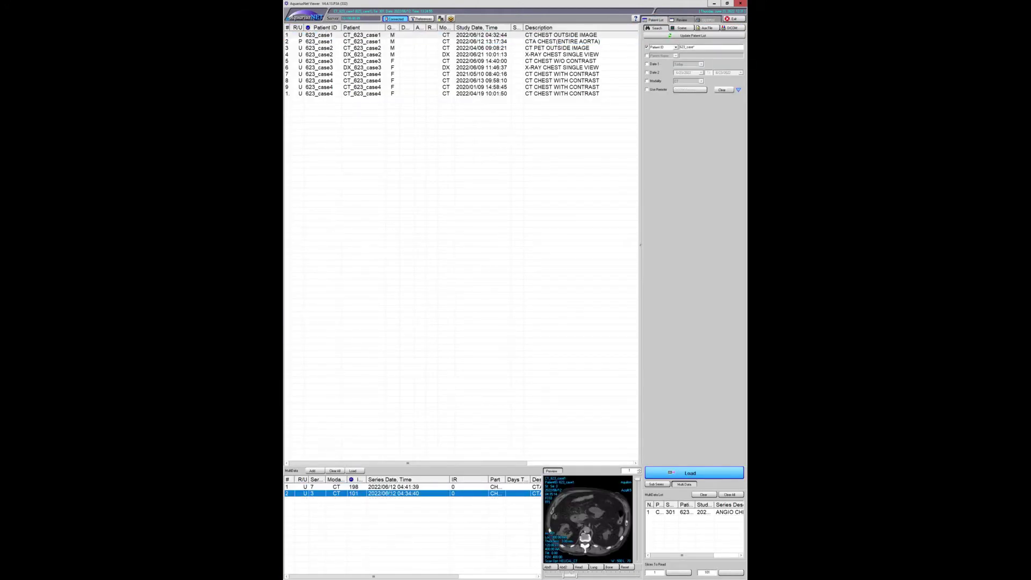
{"action": "double_click", "coordinate": [448, 302]}
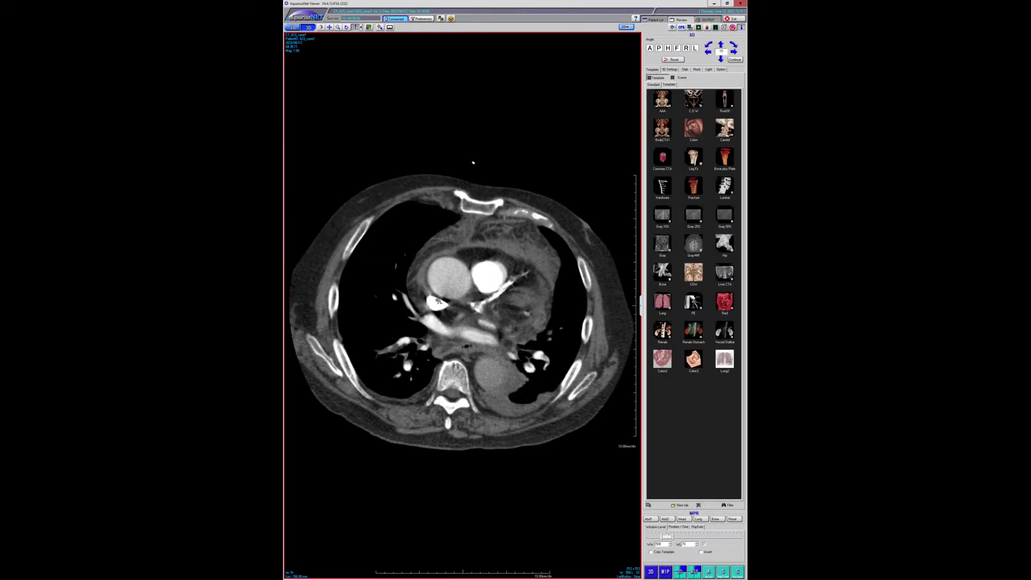
Examine the pulmonary artery bifurcation, descending aorta and surrounding mediastinal tissue on magnified axial images of the outside CT
{"action": "scroll", "coordinate": [448, 302], "scroll_direction": "down", "scroll_amount": 5}
{"action": "scroll", "coordinate": [503, 315], "scroll_direction": "up", "scroll_amount": 3}
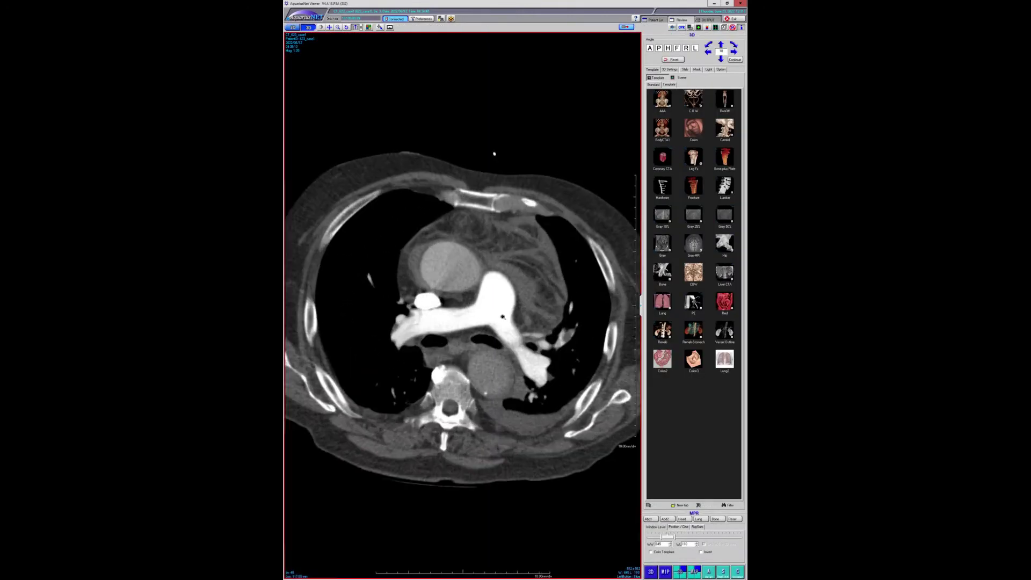
{"action": "scroll", "coordinate": [503, 315], "scroll_direction": "down", "scroll_amount": 5}
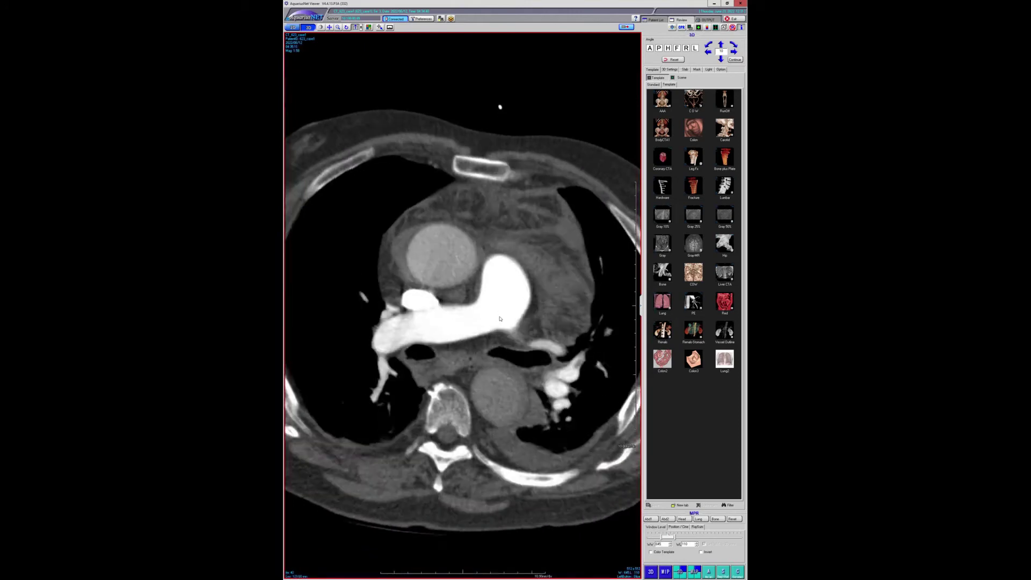
{"action": "scroll", "coordinate": [501, 325], "scroll_direction": "up", "scroll_amount": 10}
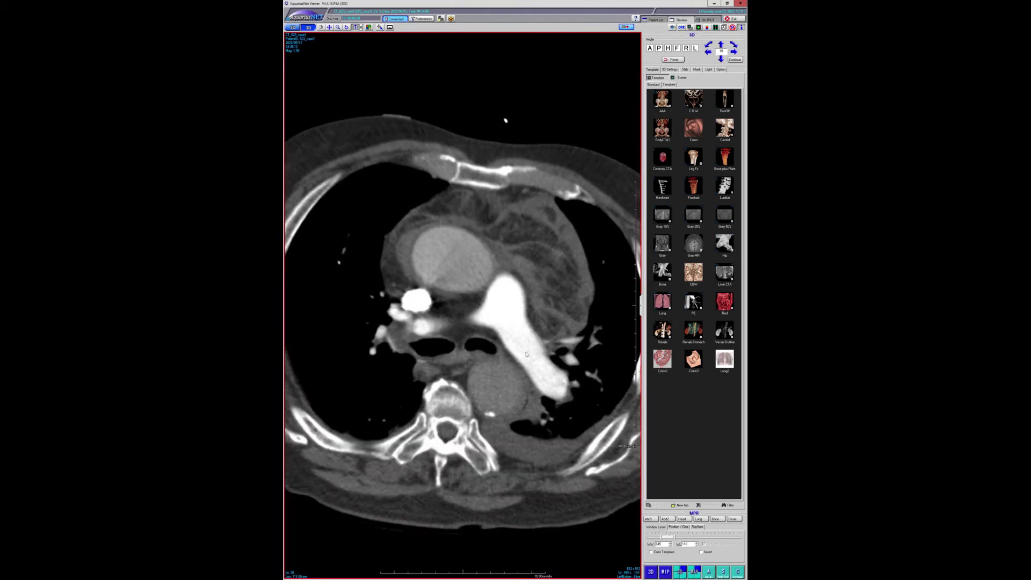
{"action": "scroll", "coordinate": [525, 350], "scroll_direction": "down", "scroll_amount": 5}
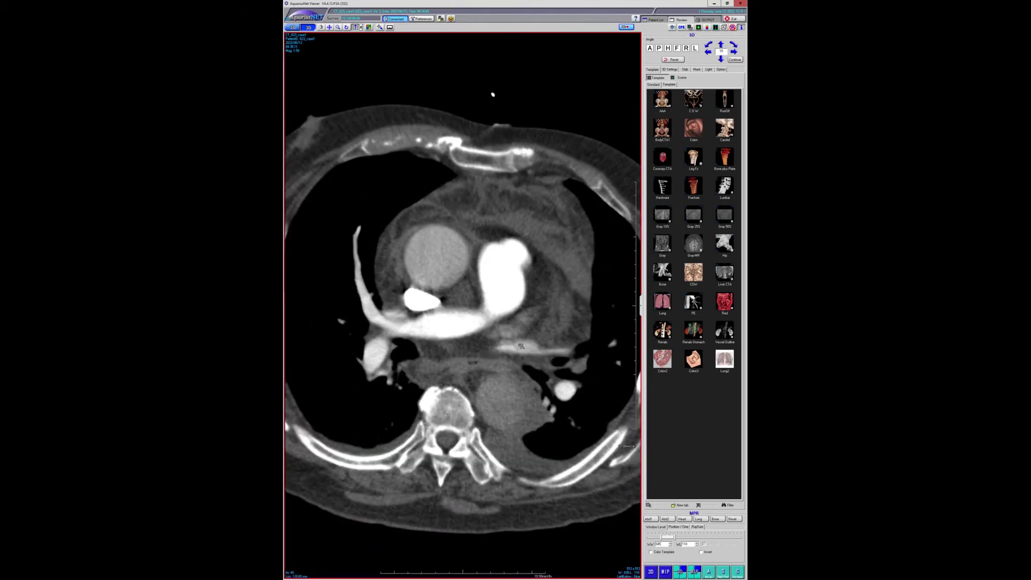
{"action": "scroll", "coordinate": [519, 346], "scroll_direction": "up", "scroll_amount": 3}
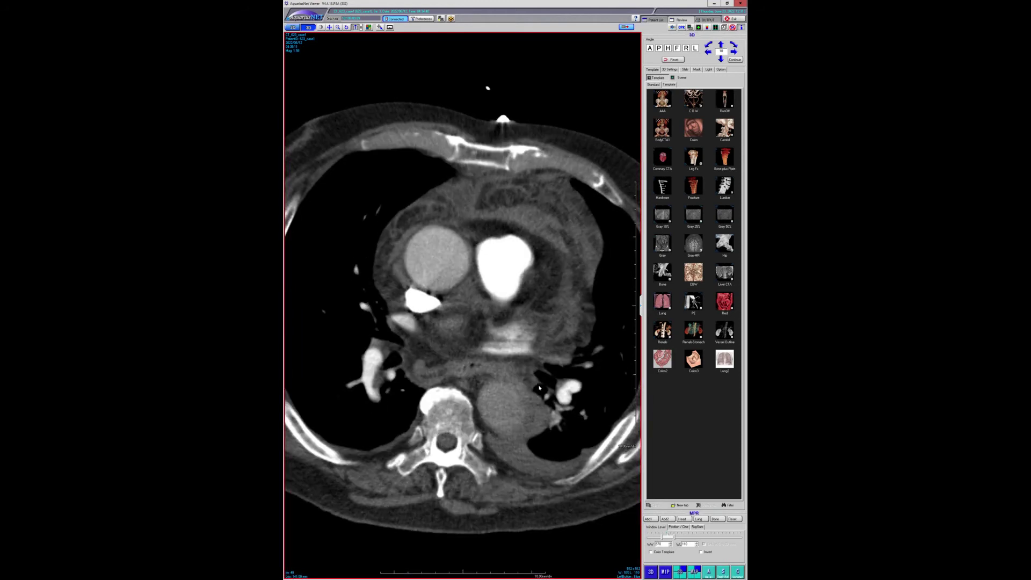
{"action": "scroll", "coordinate": [539, 411], "scroll_direction": "up", "scroll_amount": 3}
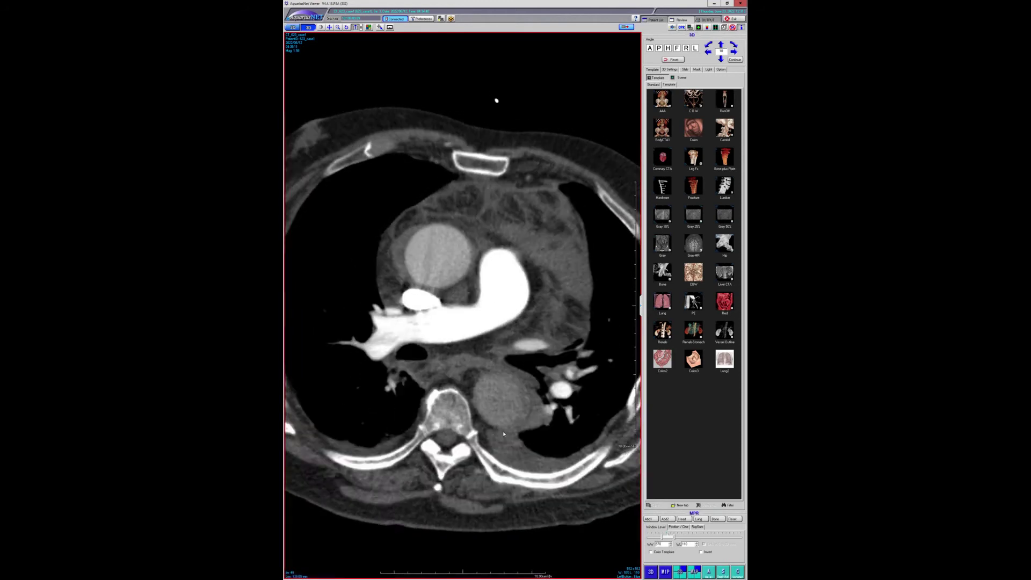
{"action": "scroll", "coordinate": [516, 400], "scroll_direction": "up", "scroll_amount": 3}
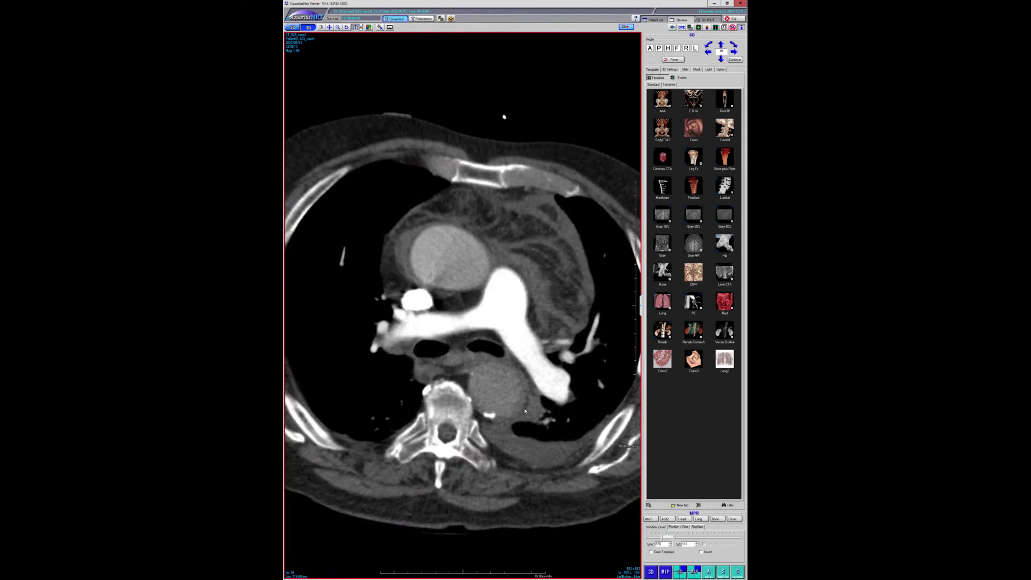
{"action": "scroll", "coordinate": [516, 418], "scroll_direction": "down", "scroll_amount": 3}
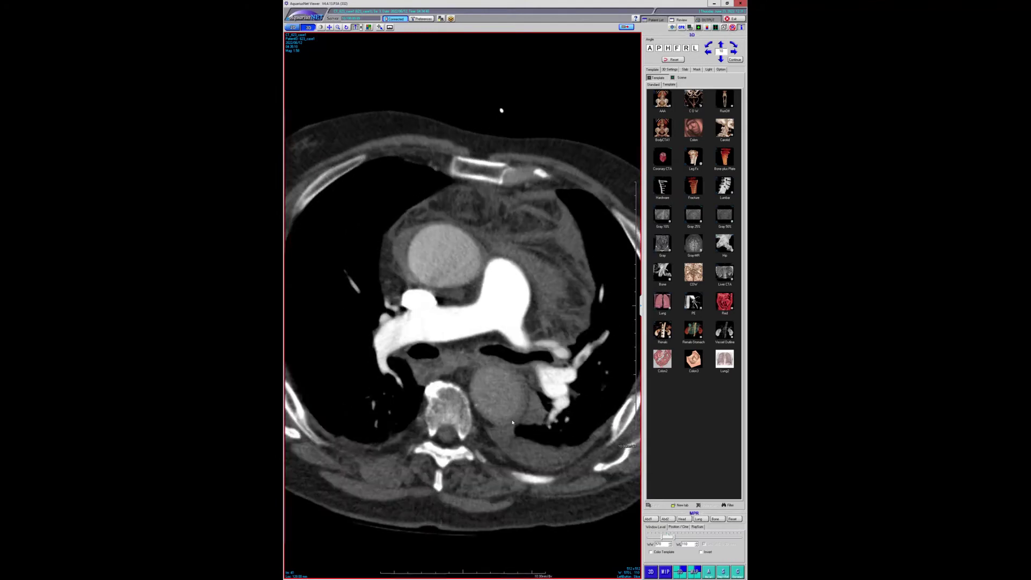
Follow the thoracic aorta between the arch and the aortic root, ending at the level of the arch branch vessels
{"action": "scroll", "coordinate": [514, 416], "scroll_direction": "up", "scroll_amount": 17}
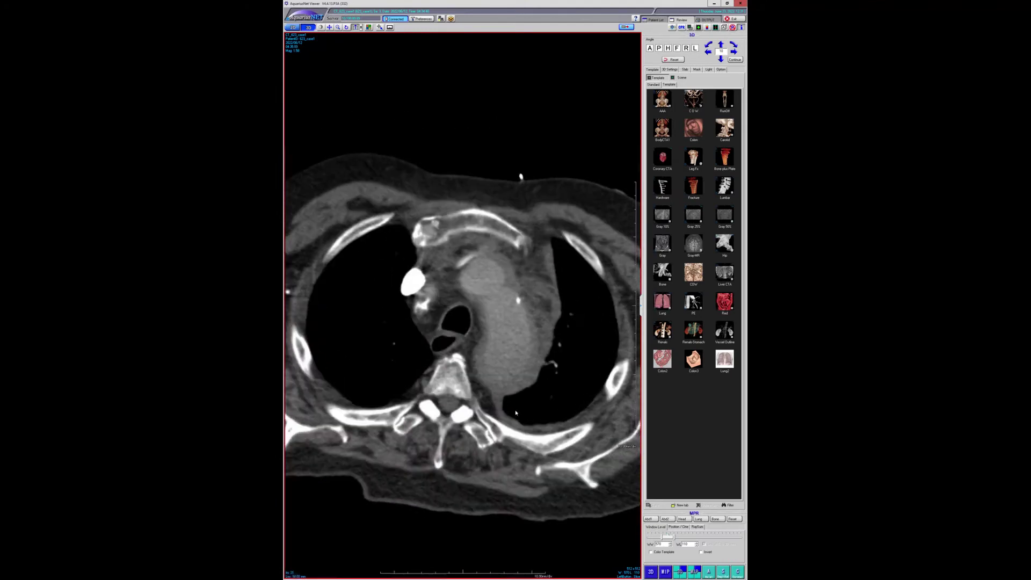
{"action": "scroll", "coordinate": [496, 357], "scroll_direction": "down", "scroll_amount": 10}
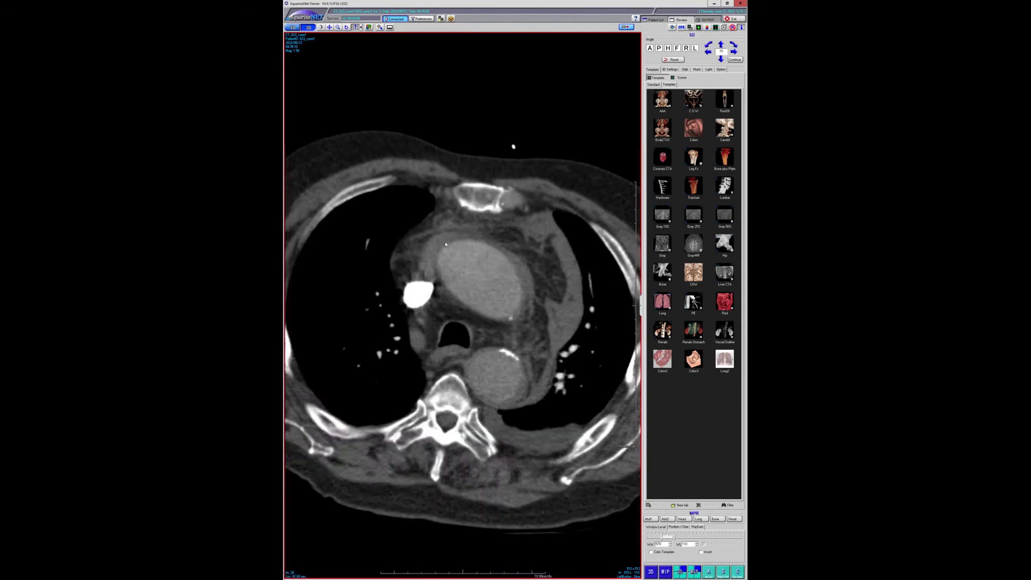
{"action": "scroll", "coordinate": [444, 253], "scroll_direction": "down", "scroll_amount": 18}
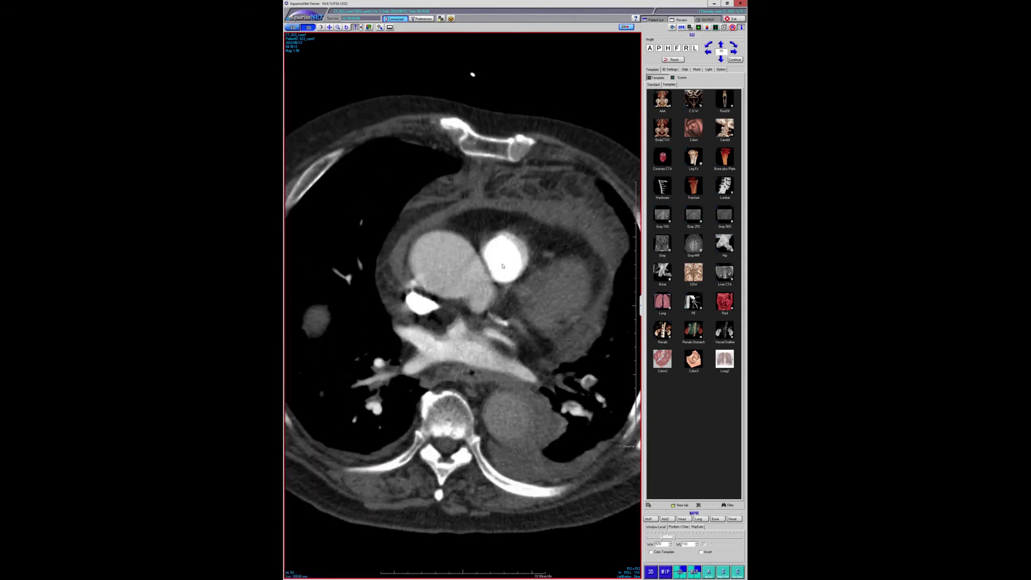
{"action": "scroll", "coordinate": [576, 239], "scroll_direction": "up", "scroll_amount": 20}
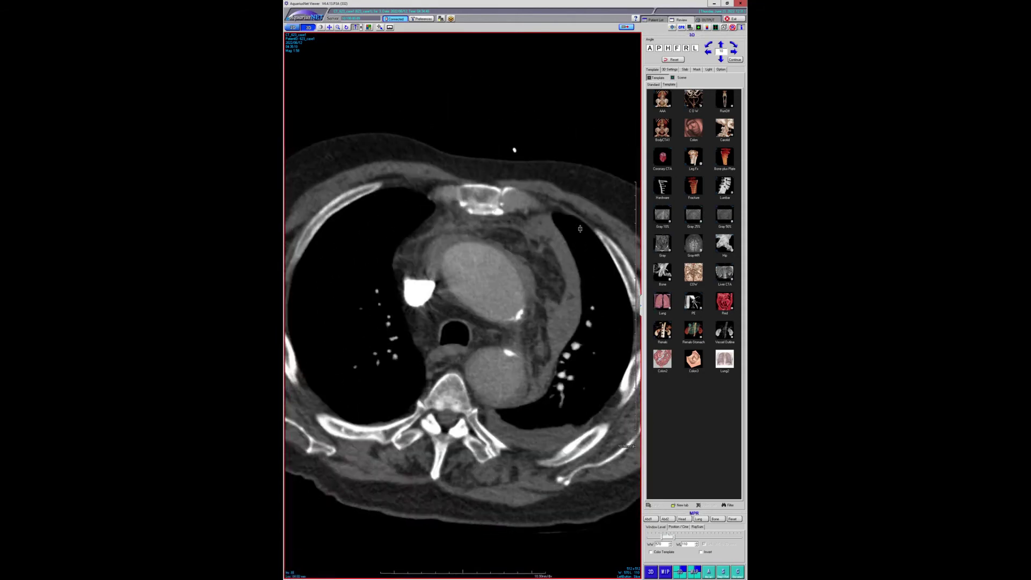
{"action": "scroll", "coordinate": [577, 232], "scroll_direction": "up", "scroll_amount": 7}
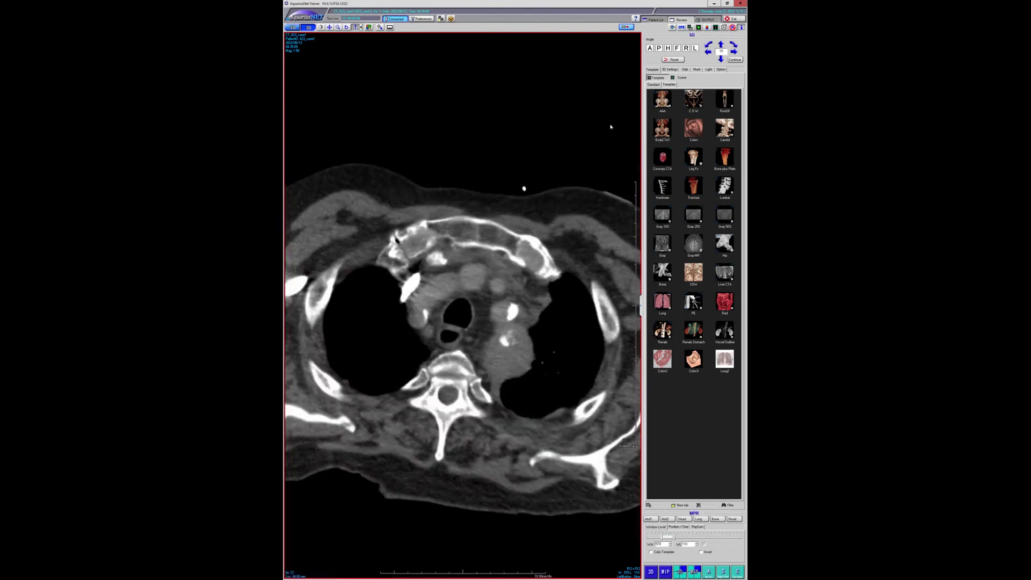
Reload angio series 301 of the case 1 CTA CHEST(ENTIRE AORTA) study and enlarge its axial view
{"action": "left_click", "coordinate": [656, 19]}
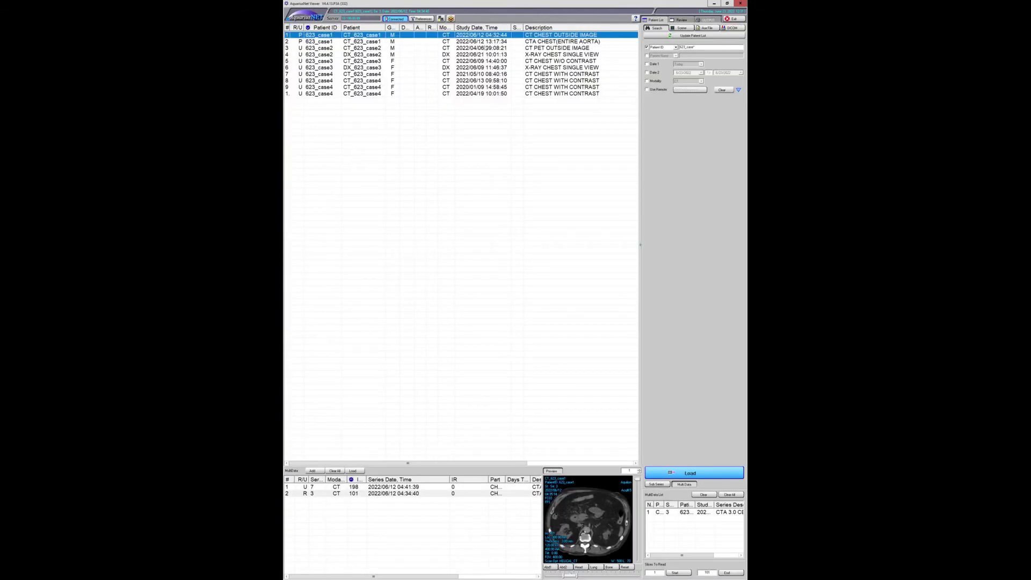
{"action": "left_click", "coordinate": [483, 42]}
{"action": "double_click", "coordinate": [418, 493]}
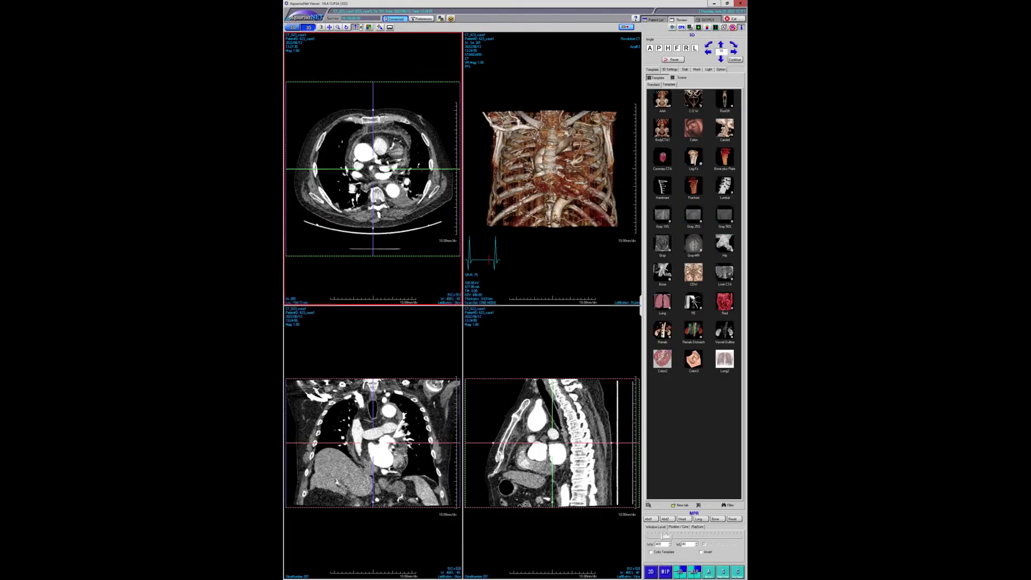
{"action": "double_click", "coordinate": [375, 201]}
Examine the tissue around the ascending and descending aorta on magnified axial images from the heart to just above the pulmonary arteries
{"action": "scroll", "coordinate": [515, 288], "scroll_direction": "up", "scroll_amount": 4}
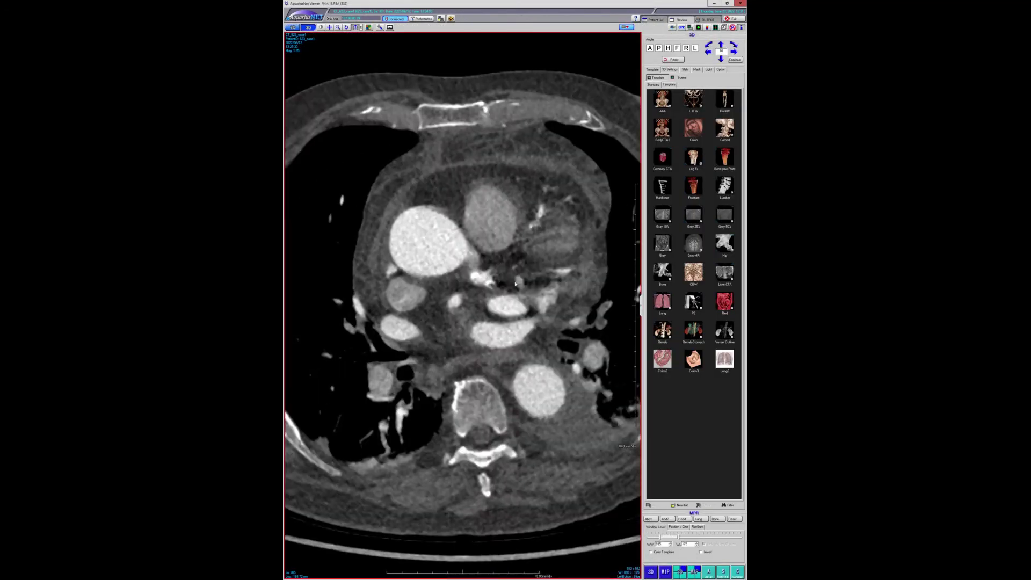
{"action": "mouse_move", "coordinate": [493, 280]}
{"action": "left_mouse_down"}
{"action": "mouse_move", "coordinate": [504, 255]}
{"action": "mouse_move", "coordinate": [497, 295]}
{"action": "mouse_move", "coordinate": [502, 269]}
{"action": "left_mouse_up"}
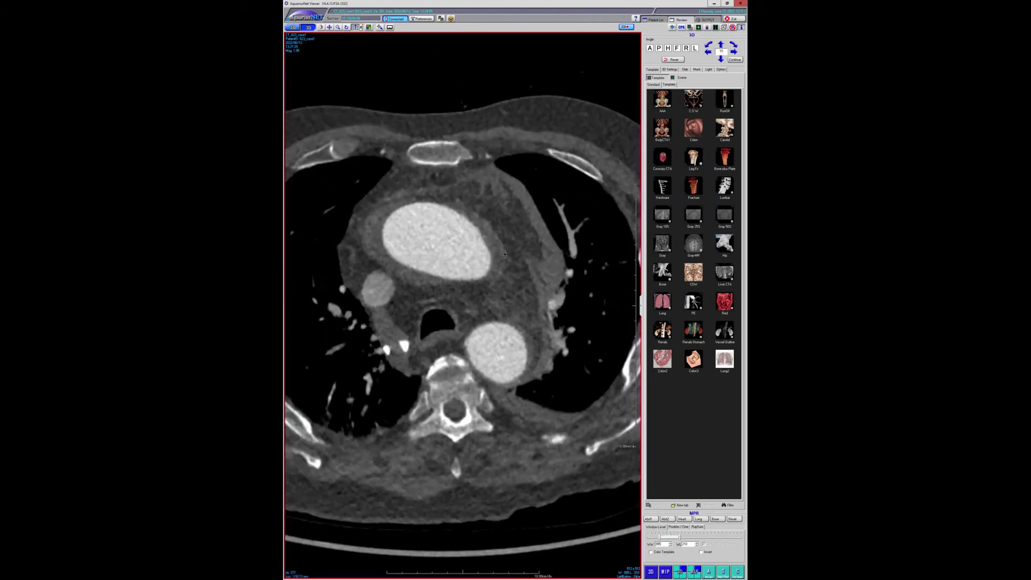
{"action": "left_click_drag", "start_coordinate": [499, 272], "coordinate": [505, 338]}
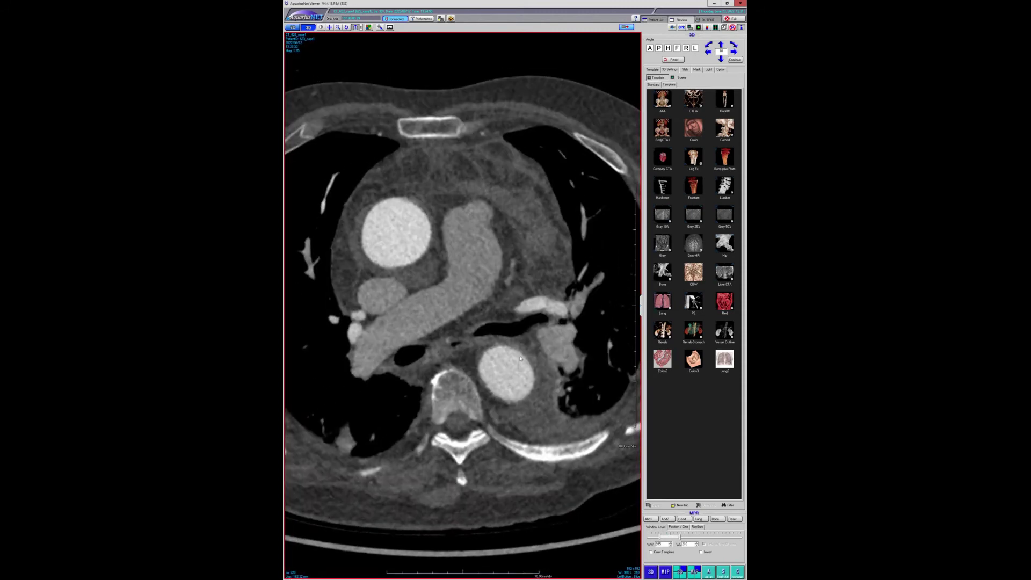
{"action": "left_click_drag", "start_coordinate": [539, 373], "coordinate": [548, 358]}
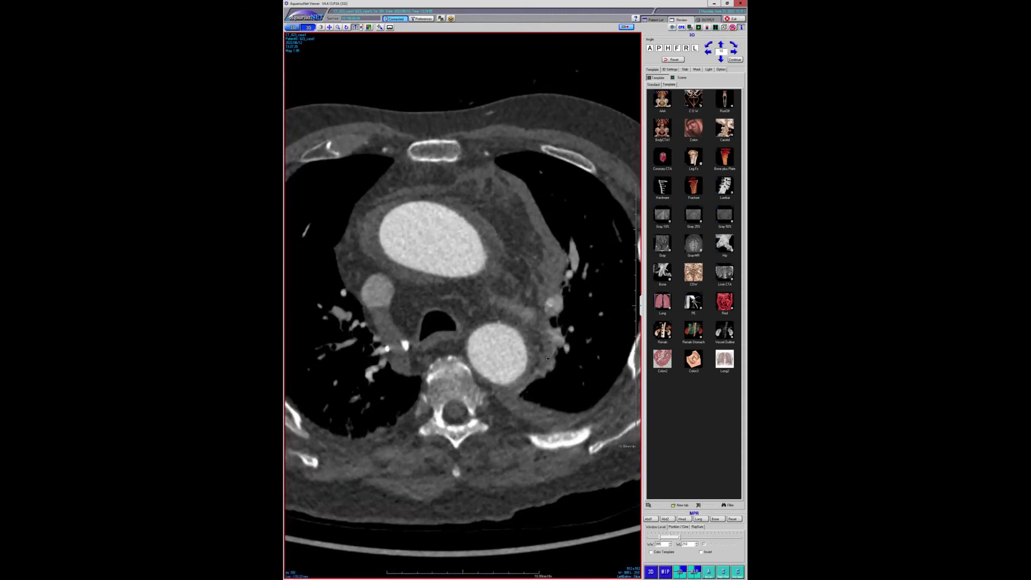
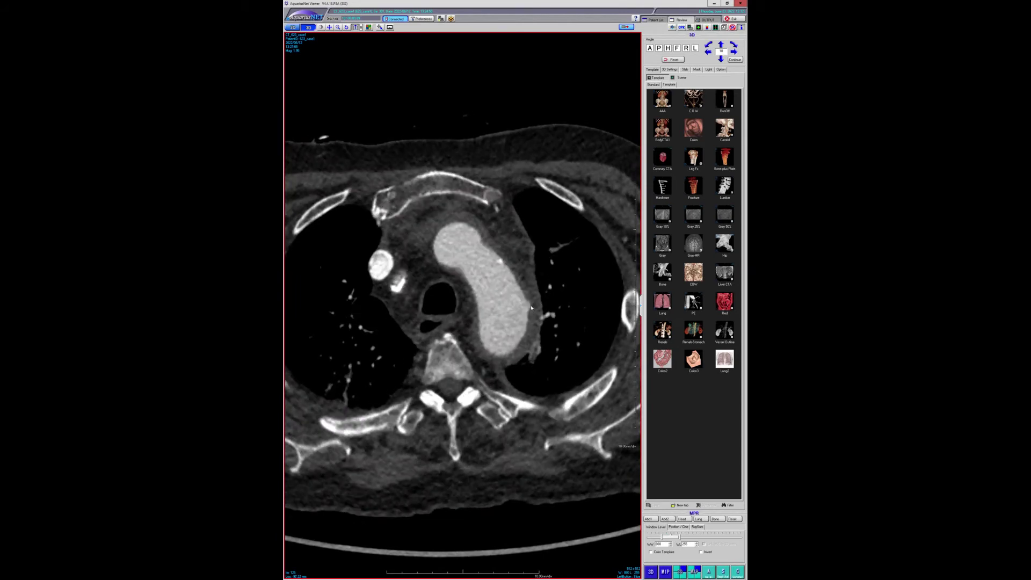
Examine the aortic arch wall and adjacent mediastinal tissue on axial images between the arch branch vessels and the lower arch
{"action": "scroll", "coordinate": [532, 317], "scroll_direction": "up", "scroll_amount": 3}
{"action": "scroll", "coordinate": [551, 312], "scroll_direction": "down", "scroll_amount": 5}
{"action": "scroll", "coordinate": [552, 306], "scroll_direction": "up", "scroll_amount": 3}
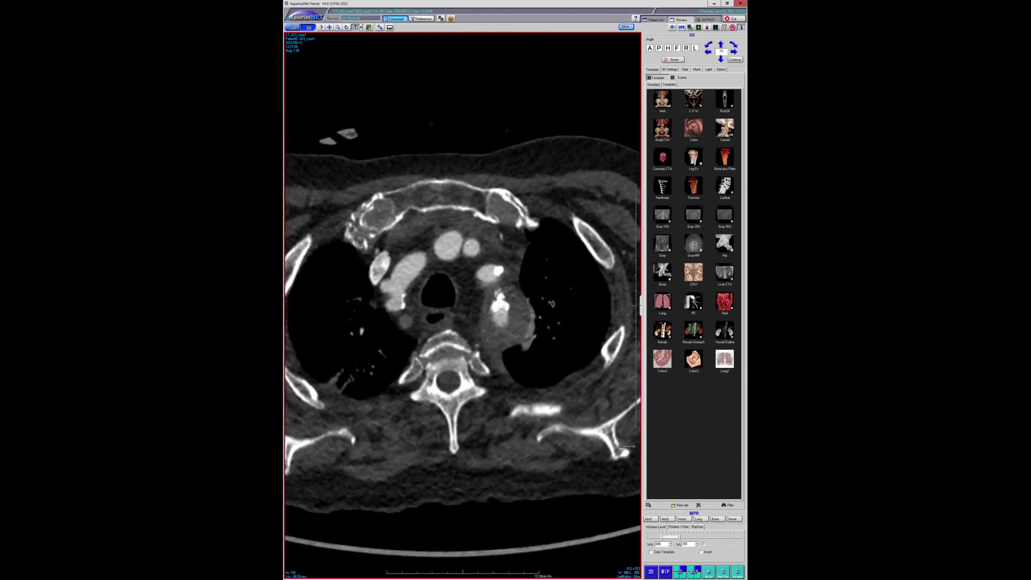
{"action": "scroll", "coordinate": [548, 309], "scroll_direction": "down", "scroll_amount": 1}
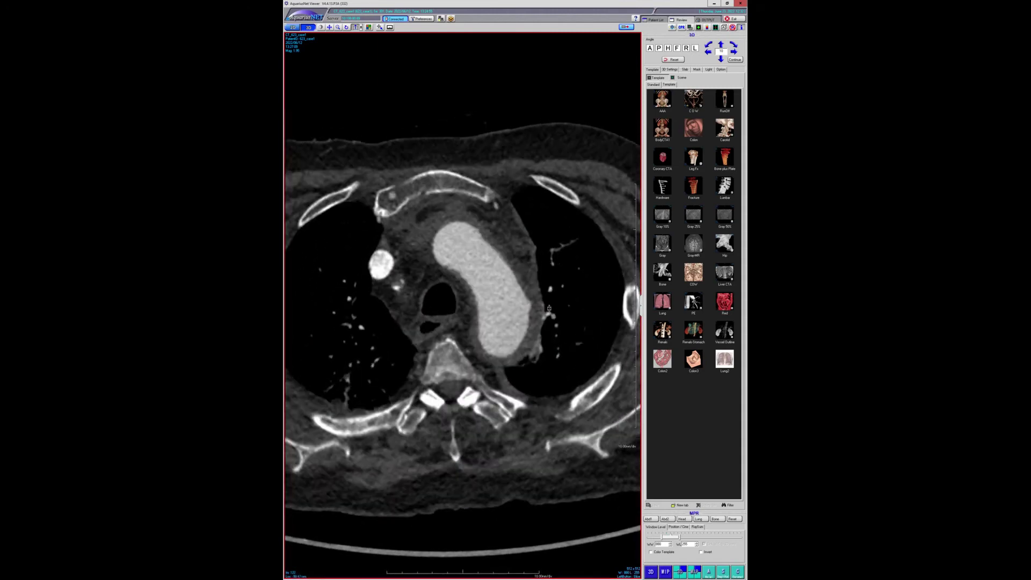
{"action": "scroll", "coordinate": [550, 308], "scroll_direction": "up", "scroll_amount": 6}
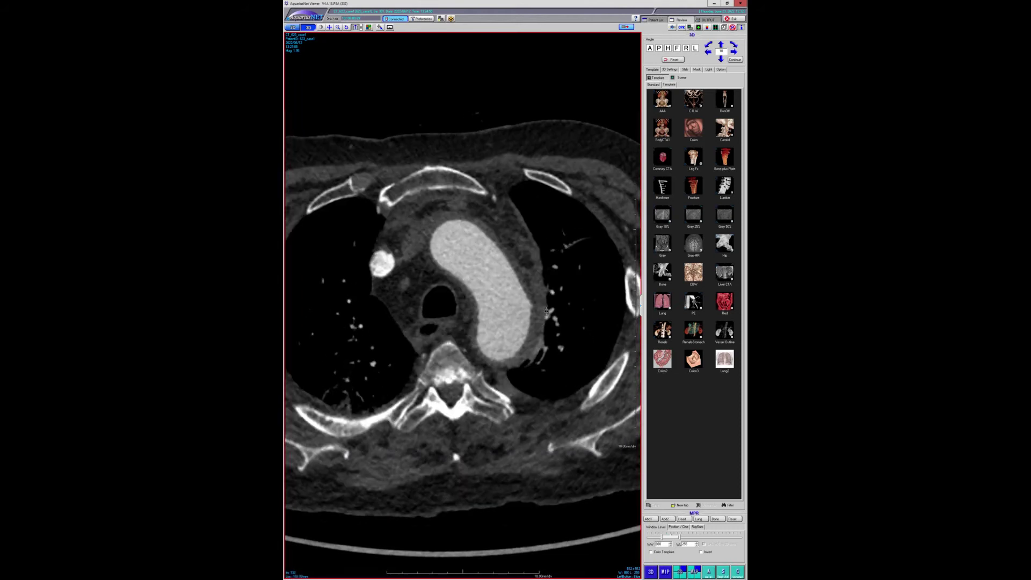
{"action": "scroll", "coordinate": [547, 311], "scroll_direction": "up", "scroll_amount": 2}
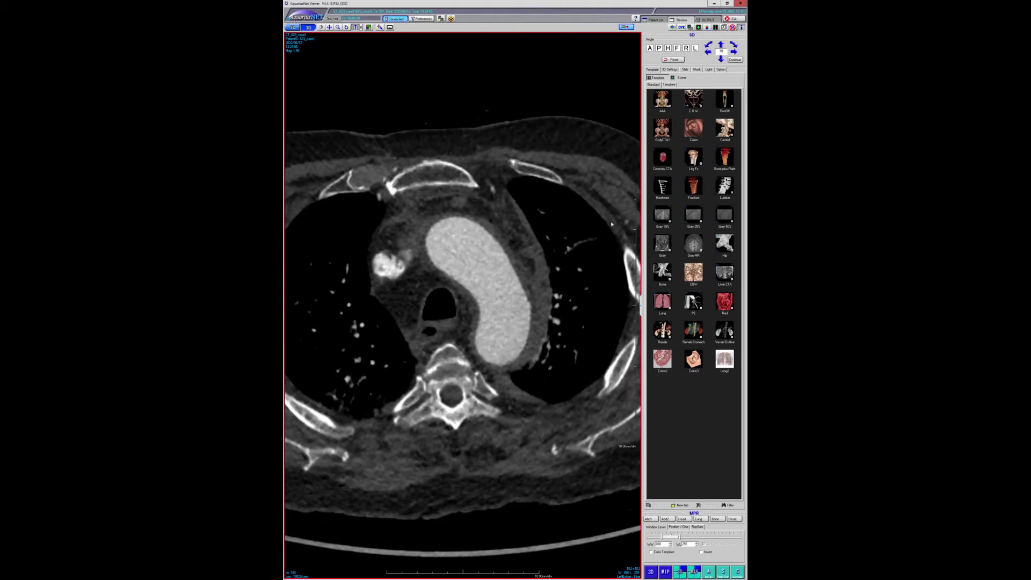
{"action": "scroll", "coordinate": [526, 234], "scroll_direction": "up", "scroll_amount": 5}
{"action": "scroll", "coordinate": [533, 229], "scroll_direction": "down", "scroll_amount": 20}
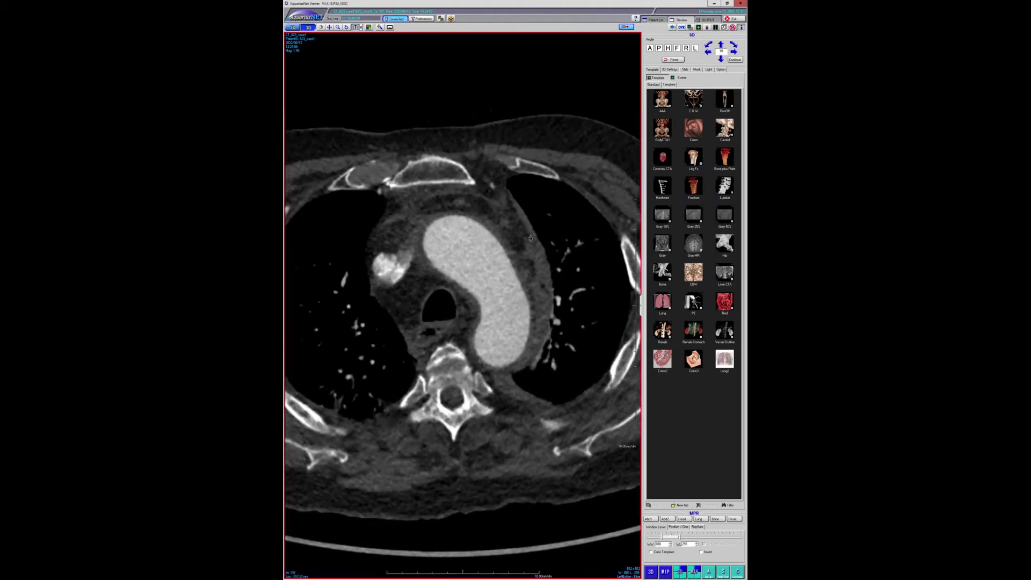
{"action": "scroll", "coordinate": [530, 246], "scroll_direction": "up", "scroll_amount": 20}
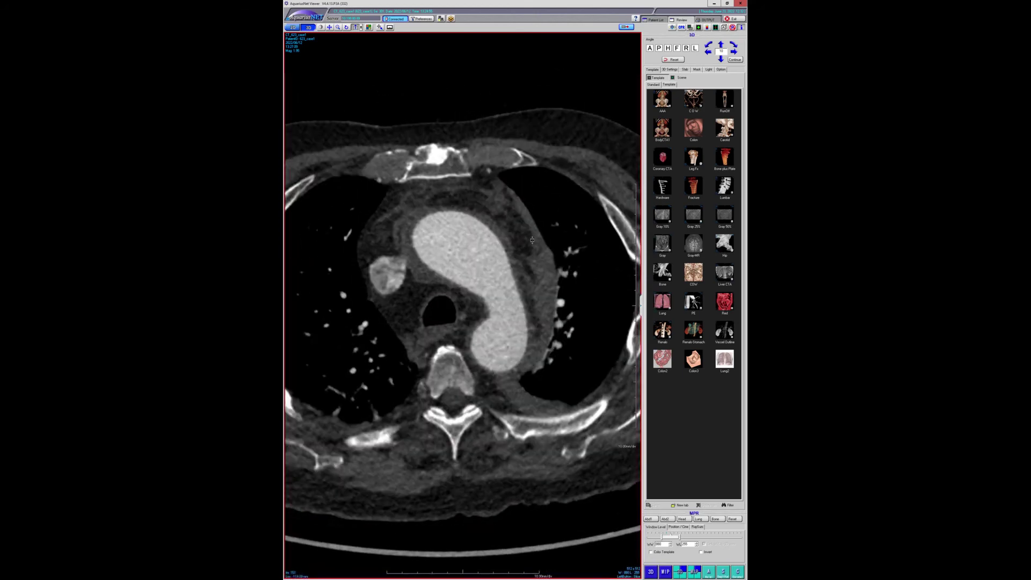
Load delayed series 312 of the case 1 CTA CHEST(ENTIRE AORTA) study and enlarge its axial view
{"action": "scroll", "coordinate": [524, 250], "scroll_direction": "down", "scroll_amount": 15}
{"action": "scroll", "coordinate": [523, 250], "scroll_direction": "down", "scroll_amount": 2}
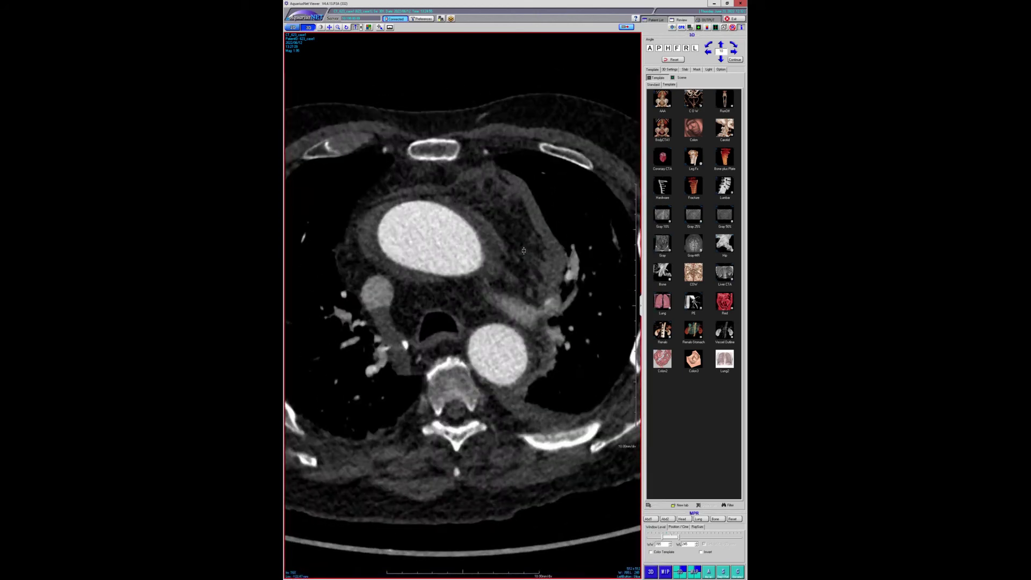
{"action": "left_click", "coordinate": [655, 20]}
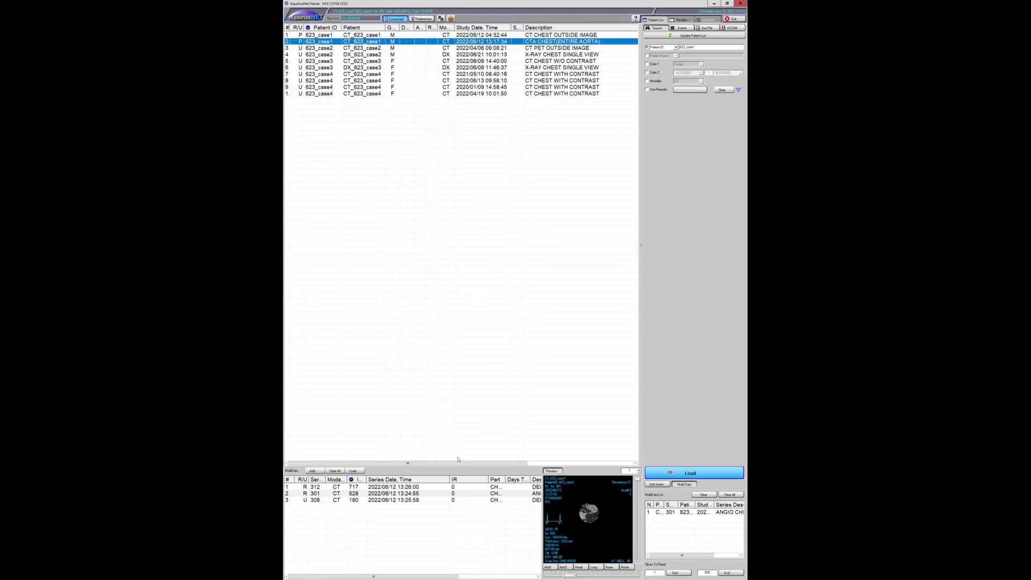
{"action": "key", "text": "Tab"}
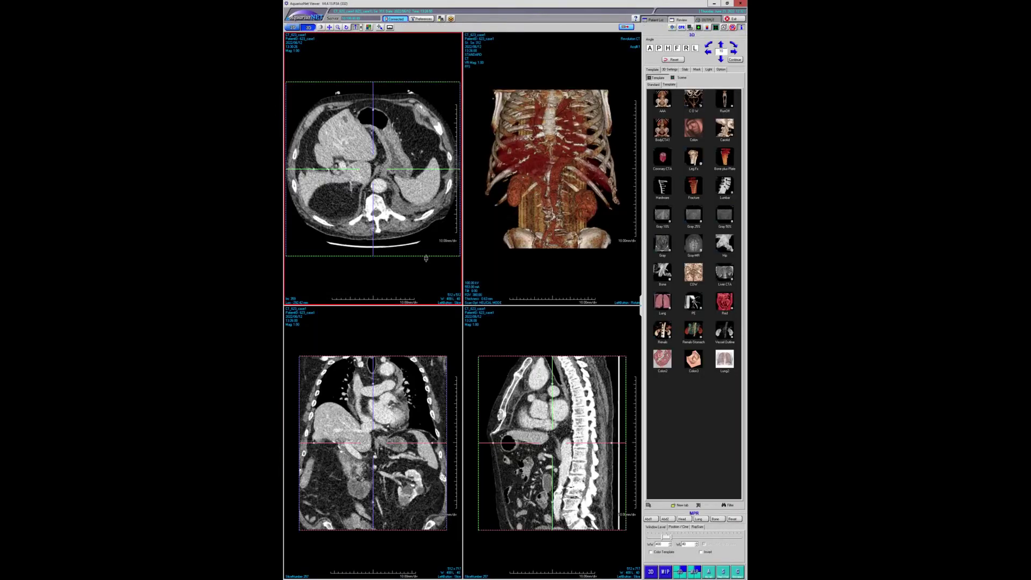
{"action": "double_click", "coordinate": [427, 261]}
Examine the heart, aorta and surrounding mediastinum on delayed axial images from the upper abdomen to the pulmonary arteries
{"action": "scroll", "coordinate": [516, 282], "scroll_direction": "up", "scroll_amount": 10}
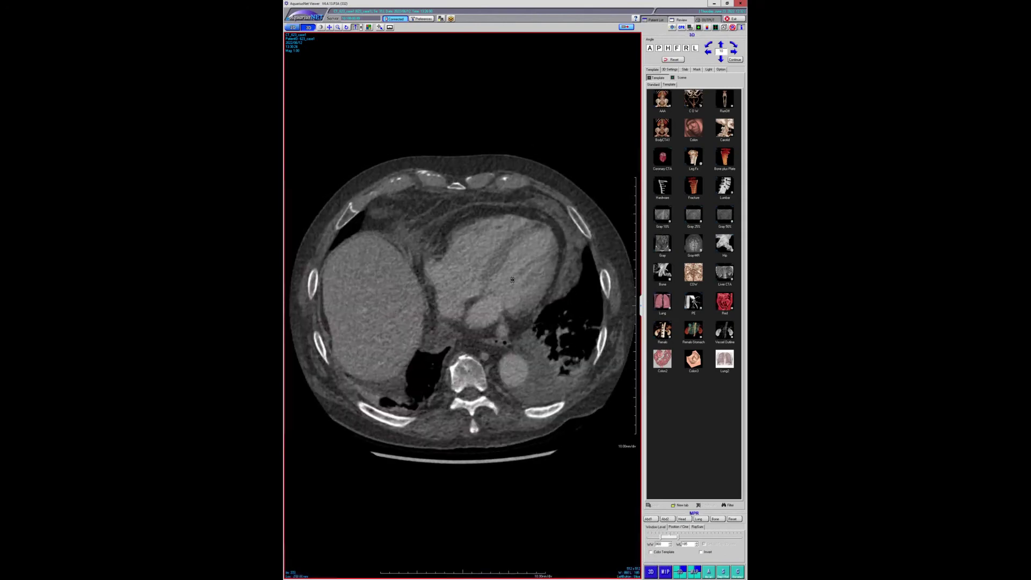
{"action": "scroll", "coordinate": [511, 274], "scroll_direction": "up", "scroll_amount": 10}
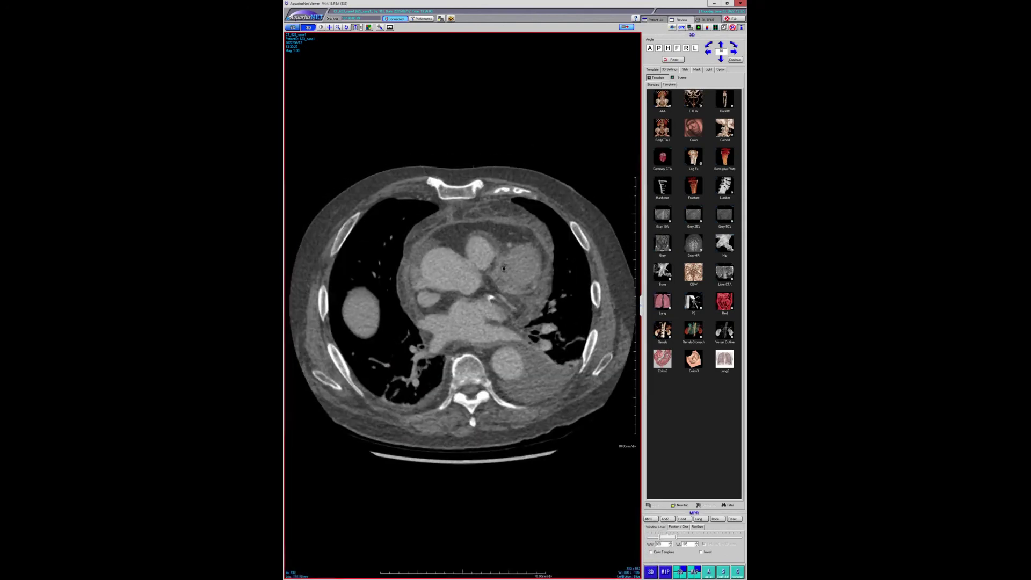
{"action": "scroll", "coordinate": [504, 267], "scroll_direction": "up", "scroll_amount": 10}
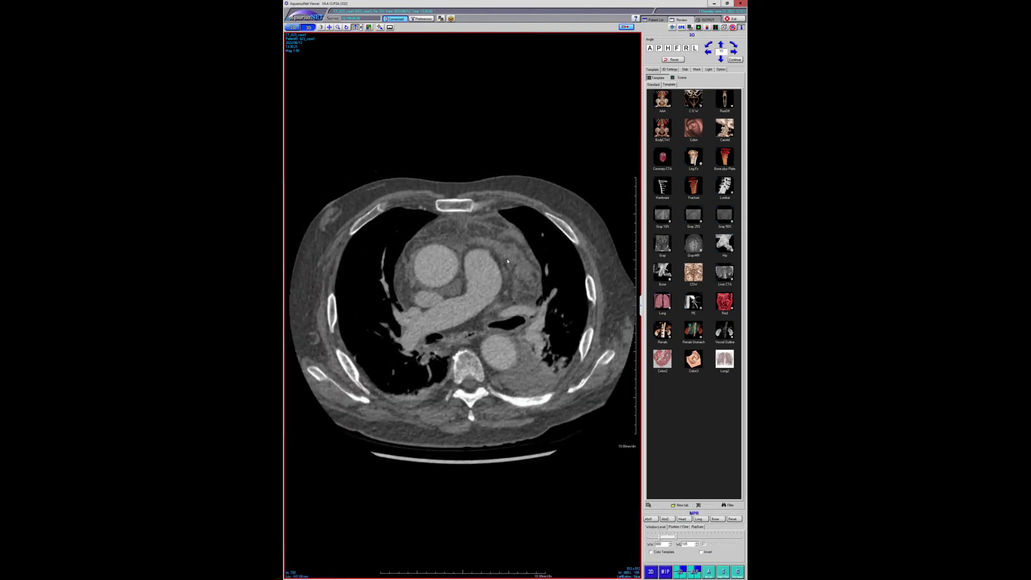
{"action": "scroll", "coordinate": [450, 290], "scroll_direction": "up", "scroll_amount": 10}
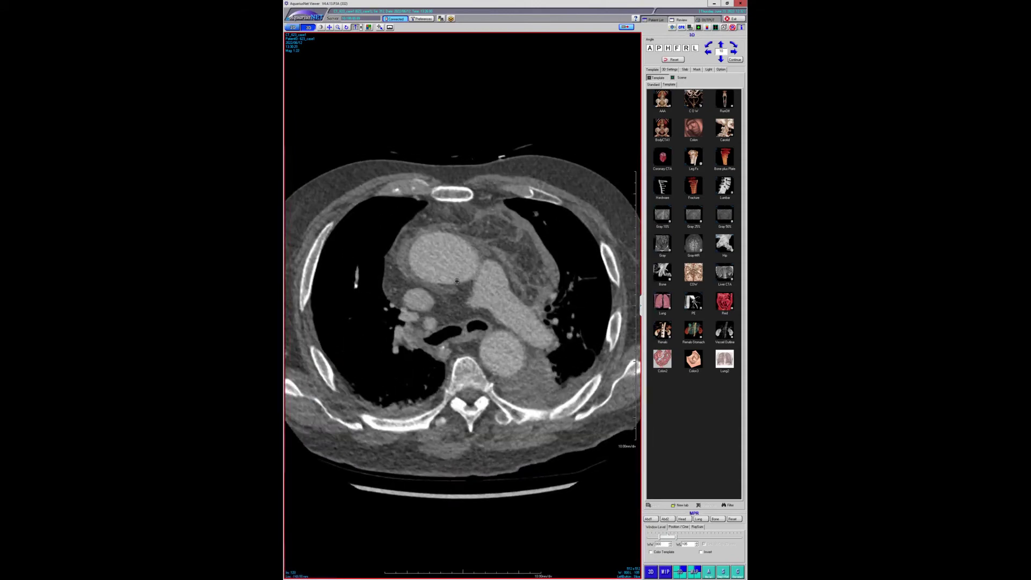
{"action": "scroll", "coordinate": [455, 284], "scroll_direction": "down", "scroll_amount": 5}
{"action": "scroll", "coordinate": [455, 284], "scroll_direction": "up", "scroll_amount": 8}
{"action": "scroll", "coordinate": [454, 284], "scroll_direction": "down", "scroll_amount": 4}
{"action": "scroll", "coordinate": [453, 284], "scroll_direction": "down", "scroll_amount": 4}
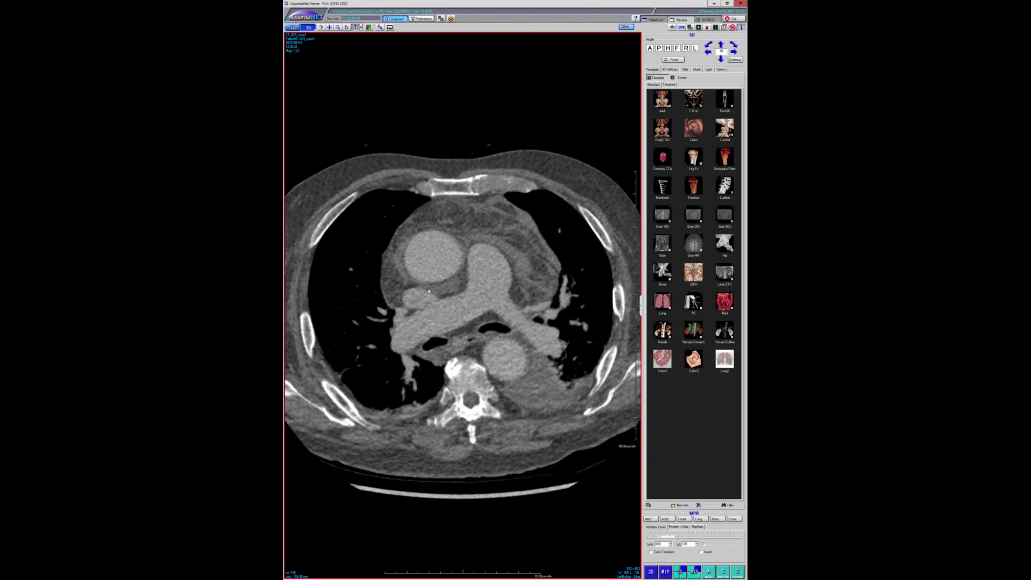
{"action": "scroll", "coordinate": [424, 288], "scroll_direction": "down", "scroll_amount": 3}
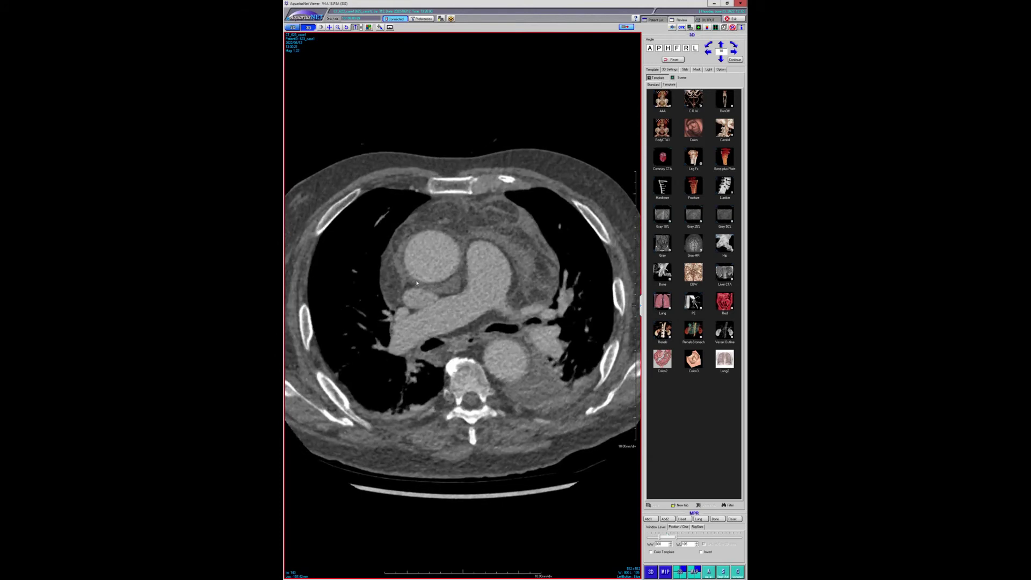
Examine the ascending aortic wall and adjacent tissue on delayed axial images around and just above the left pulmonary artery
{"action": "scroll", "coordinate": [446, 232], "scroll_direction": "up", "scroll_amount": 20}
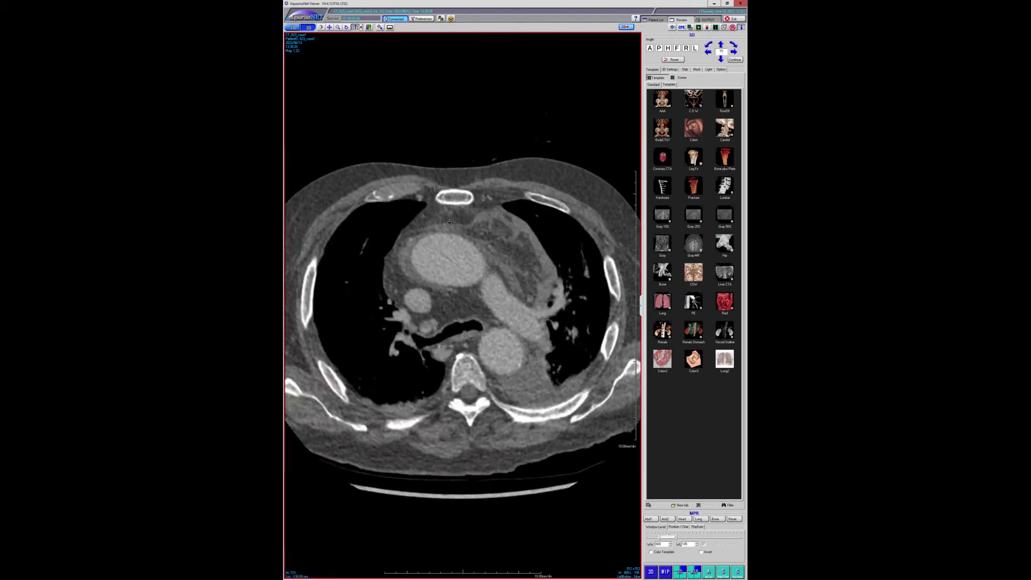
{"action": "scroll", "coordinate": [427, 252], "scroll_direction": "down", "scroll_amount": 2}
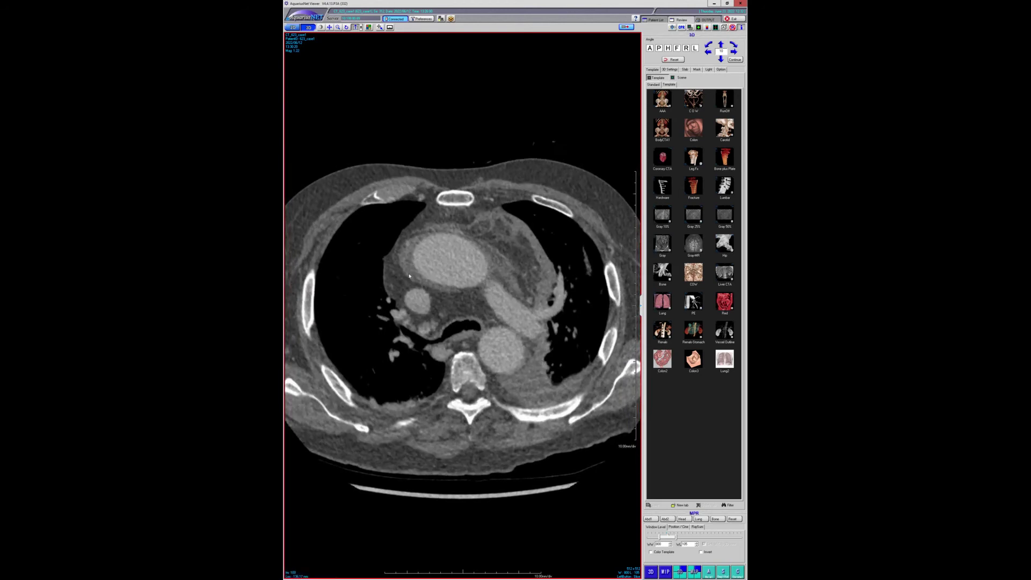
{"action": "scroll", "coordinate": [415, 261], "scroll_direction": "up", "scroll_amount": 2}
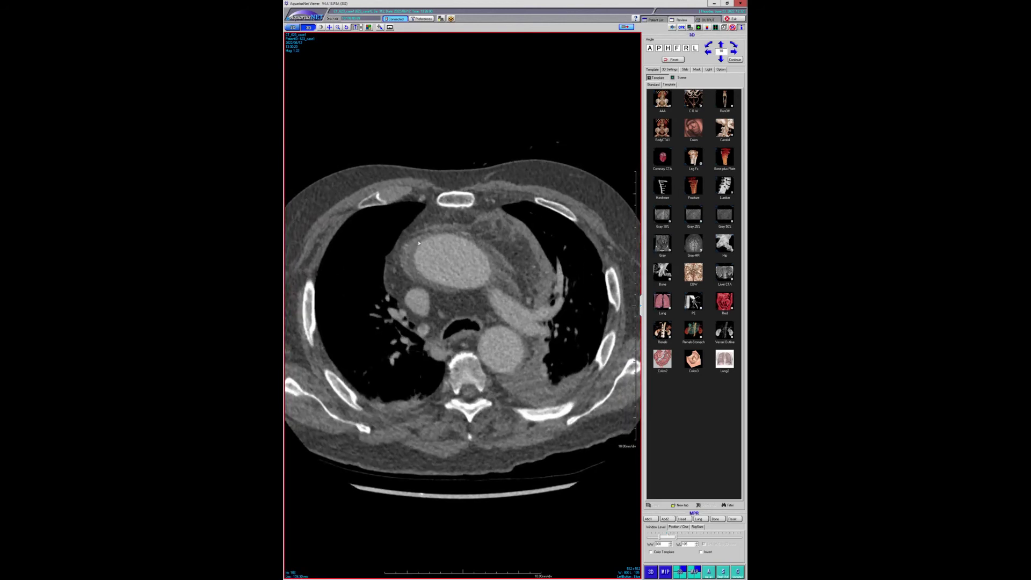
{"action": "scroll", "coordinate": [425, 258], "scroll_direction": "up", "scroll_amount": 3}
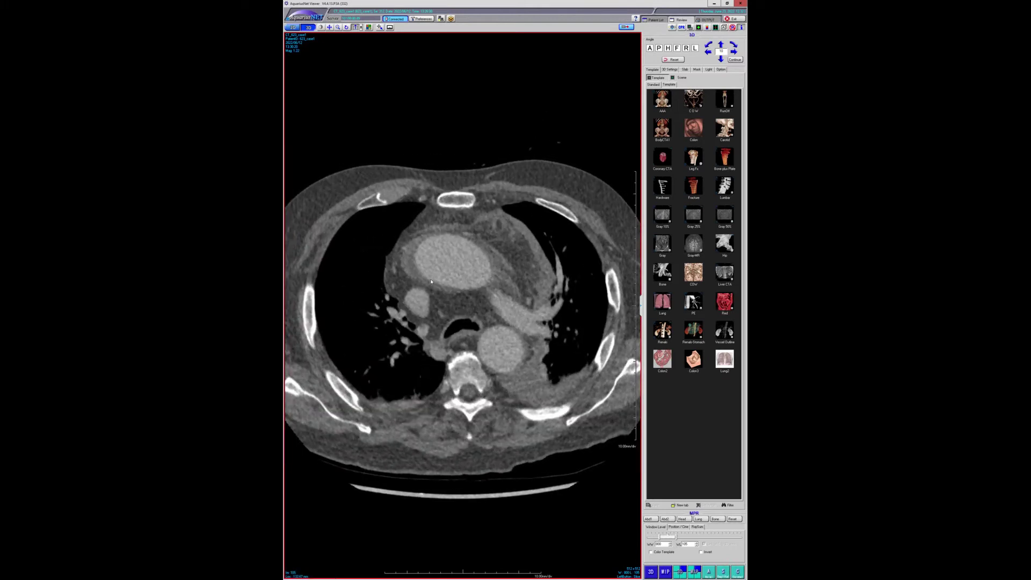
{"action": "scroll", "coordinate": [481, 248], "scroll_direction": "down", "scroll_amount": 3}
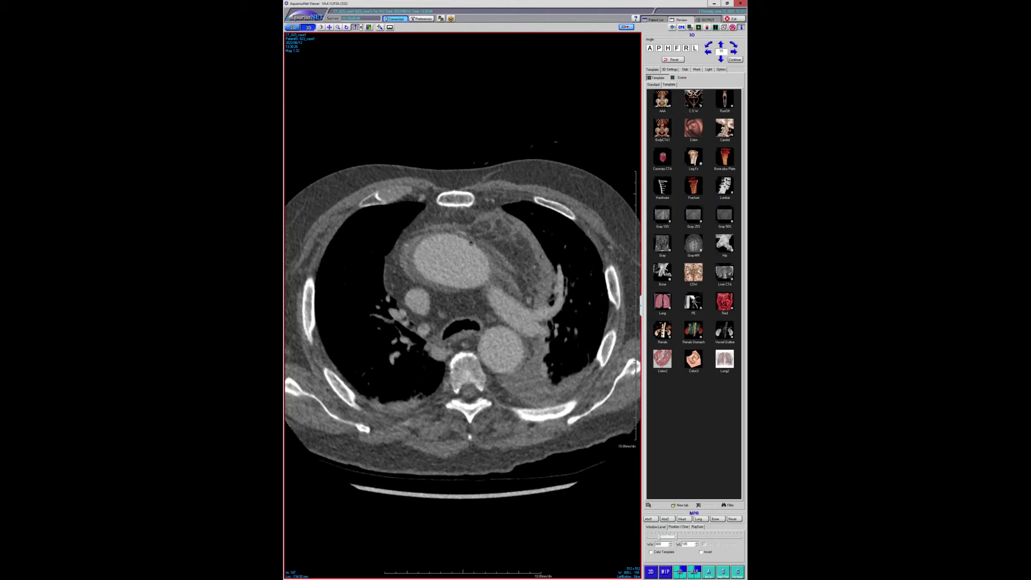
{"action": "scroll", "coordinate": [469, 243], "scroll_direction": "up", "scroll_amount": 2}
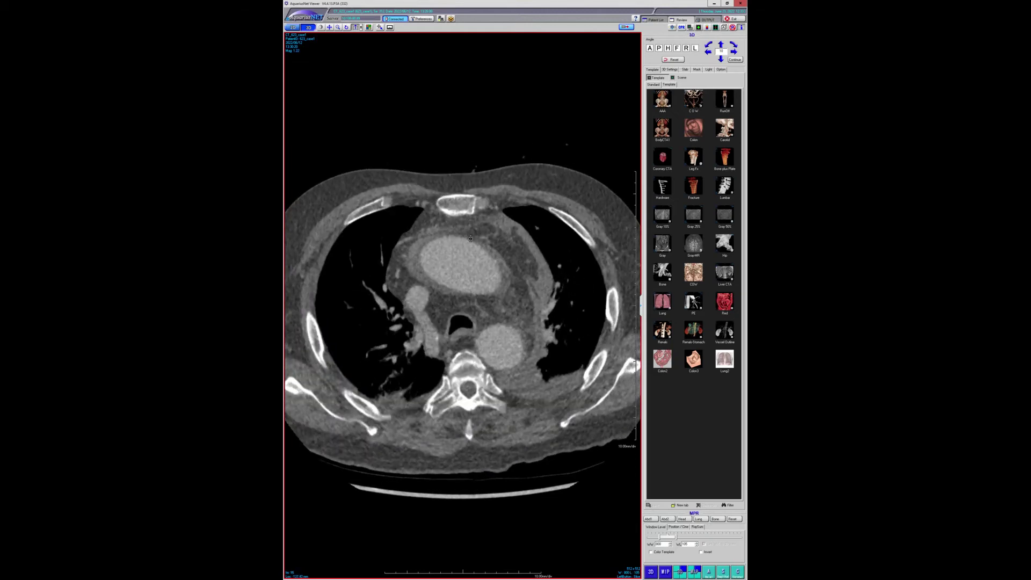
{"action": "scroll", "coordinate": [469, 242], "scroll_direction": "up", "scroll_amount": 10}
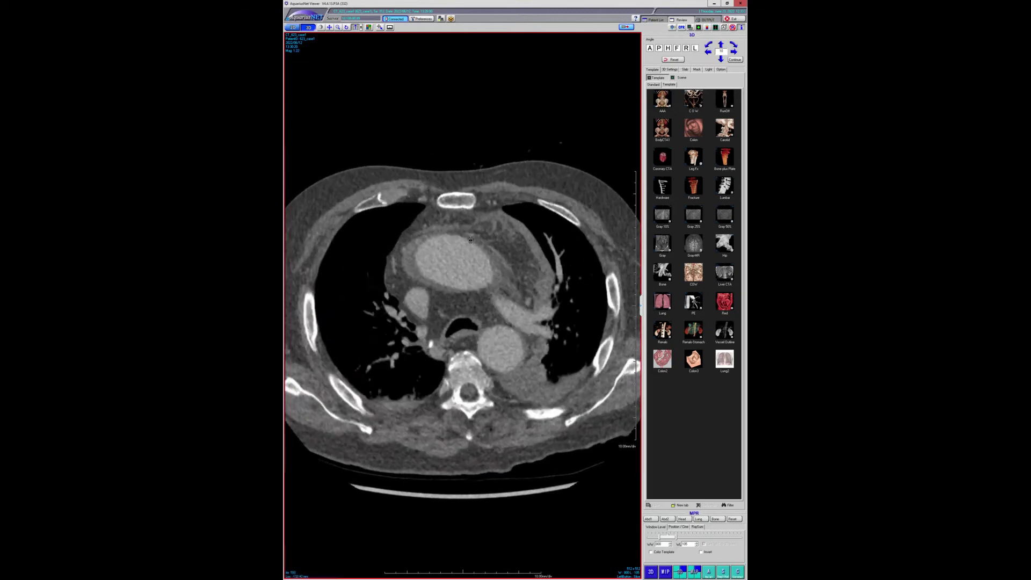
{"action": "scroll", "coordinate": [470, 239], "scroll_direction": "up", "scroll_amount": 1}
{"action": "scroll", "coordinate": [465, 243], "scroll_direction": "up", "scroll_amount": 10}
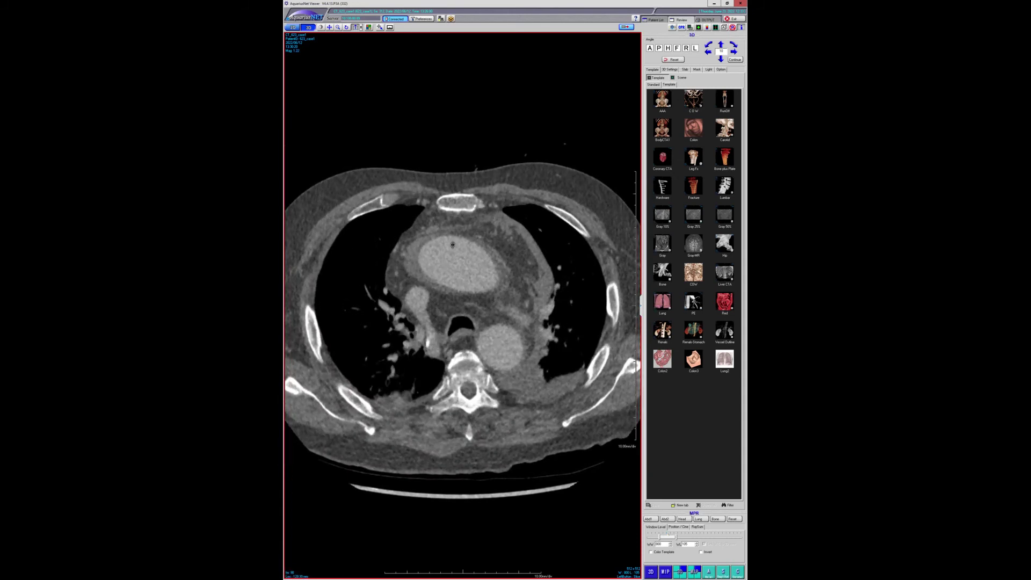
Examine the outer wall of the aortic arch on delayed axial images up to the branch vessels
{"action": "scroll", "coordinate": [456, 228], "scroll_direction": "up", "scroll_amount": 5}
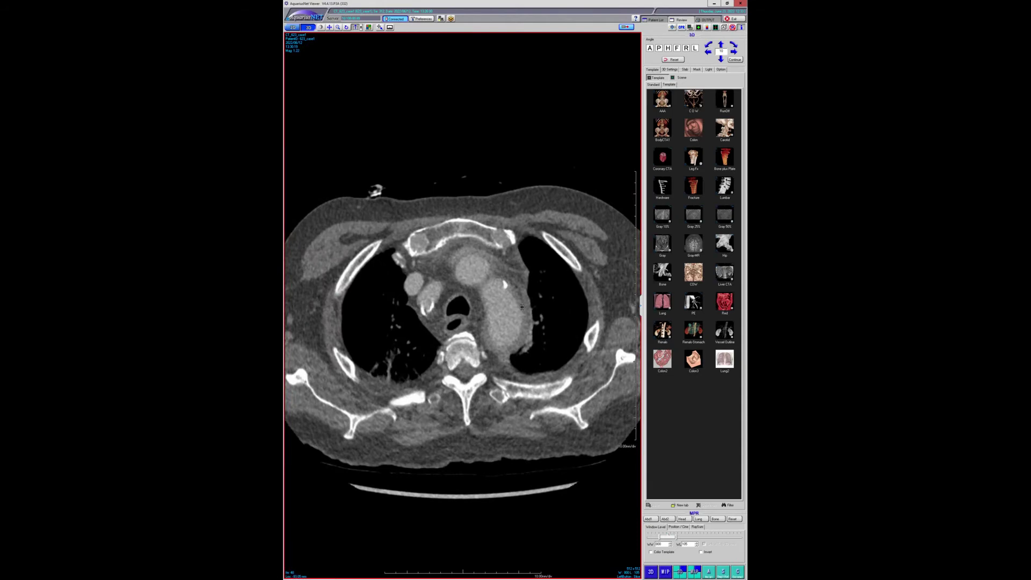
{"action": "scroll", "coordinate": [521, 307], "scroll_direction": "down", "scroll_amount": 20}
{"action": "scroll", "coordinate": [516, 327], "scroll_direction": "up", "scroll_amount": 20}
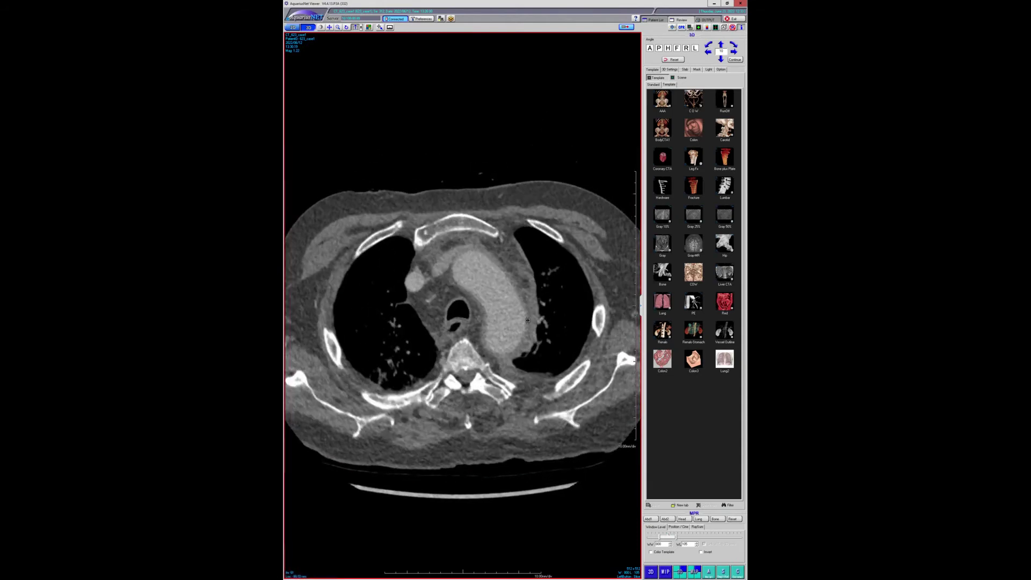
{"action": "scroll", "coordinate": [528, 321], "scroll_direction": "up", "scroll_amount": 8}
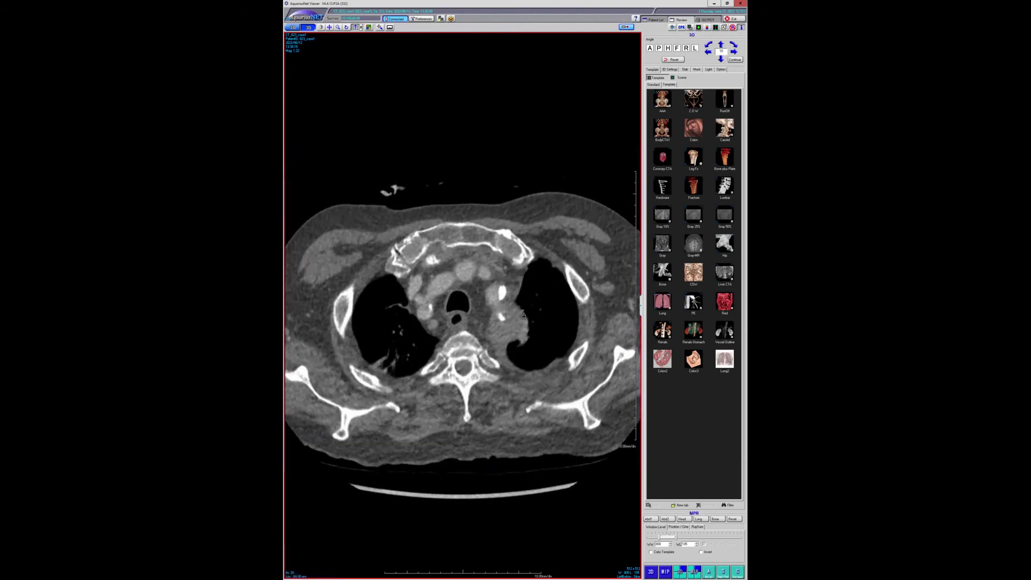
Examine the descending aorta and adjacent left pleural space on delayed axial images between the heart and the pulmonary arteries
{"action": "scroll", "coordinate": [518, 341], "scroll_direction": "down", "scroll_amount": 20}
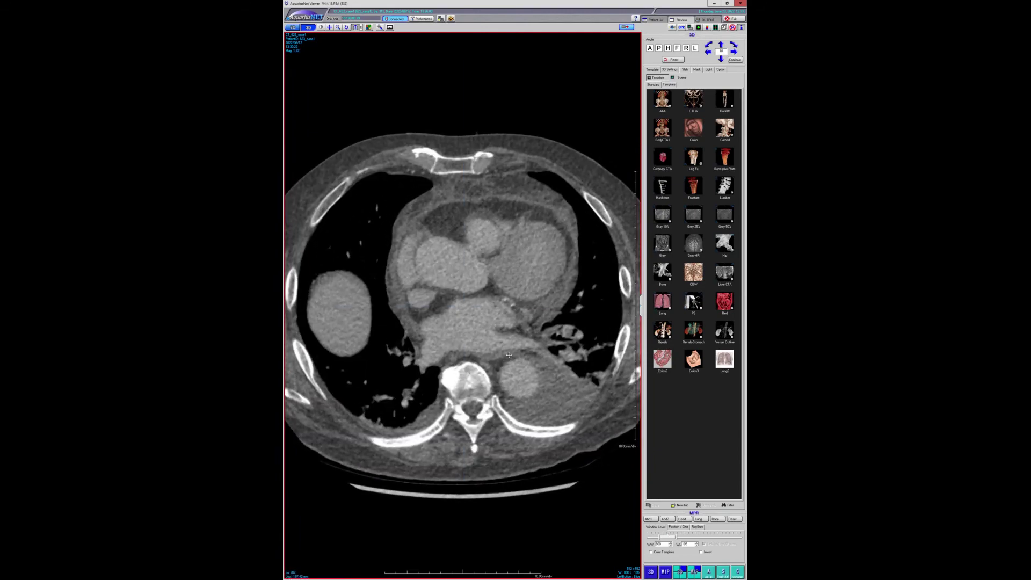
{"action": "scroll", "coordinate": [509, 355], "scroll_direction": "down", "scroll_amount": 2}
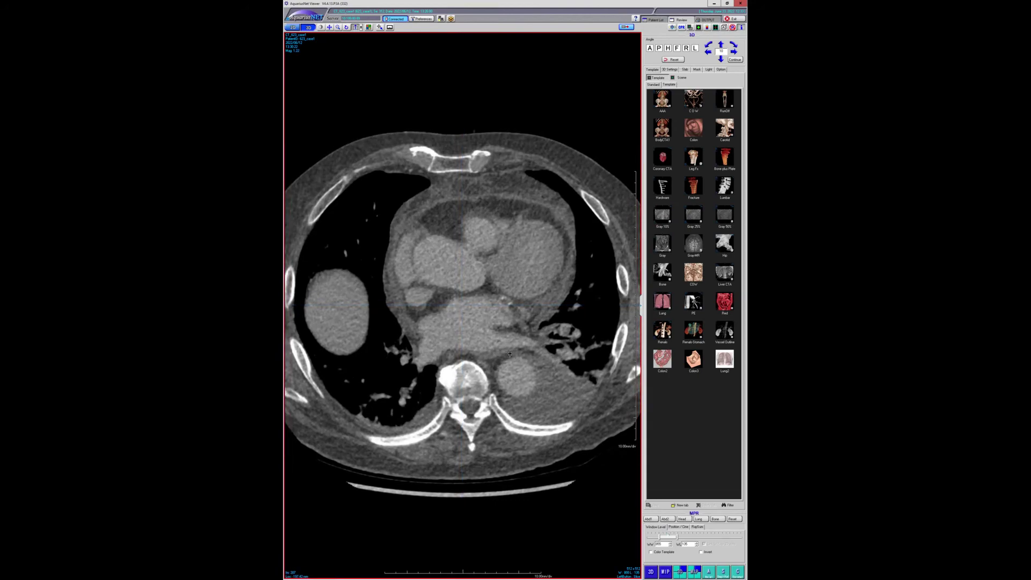
{"action": "scroll", "coordinate": [510, 353], "scroll_direction": "down", "scroll_amount": 20}
{"action": "scroll", "coordinate": [511, 358], "scroll_direction": "up", "scroll_amount": 8}
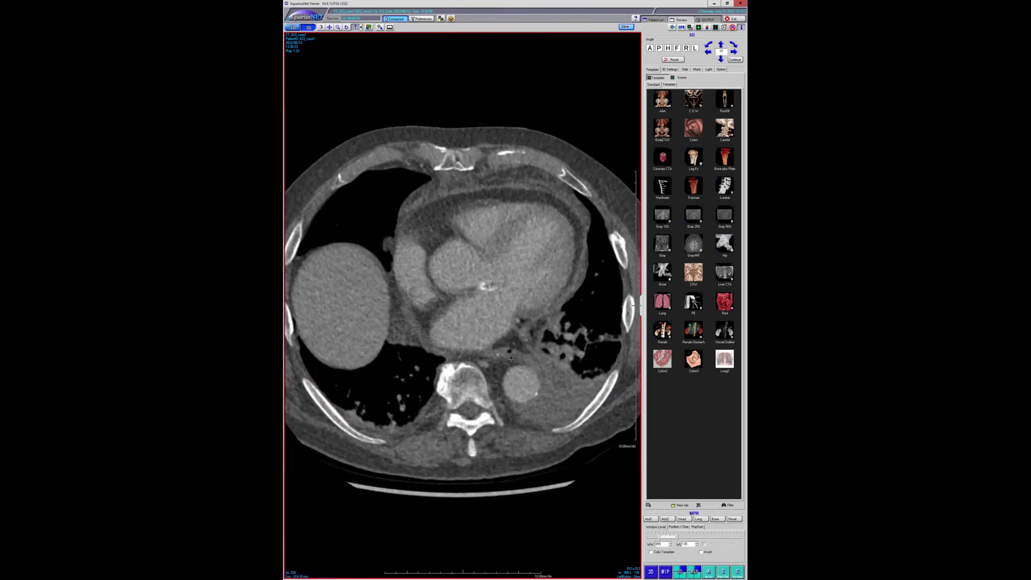
{"action": "scroll", "coordinate": [510, 357], "scroll_direction": "up", "scroll_amount": 20}
{"action": "scroll", "coordinate": [502, 350], "scroll_direction": "down", "scroll_amount": 15}
{"action": "scroll", "coordinate": [537, 269], "scroll_direction": "up", "scroll_amount": 12}
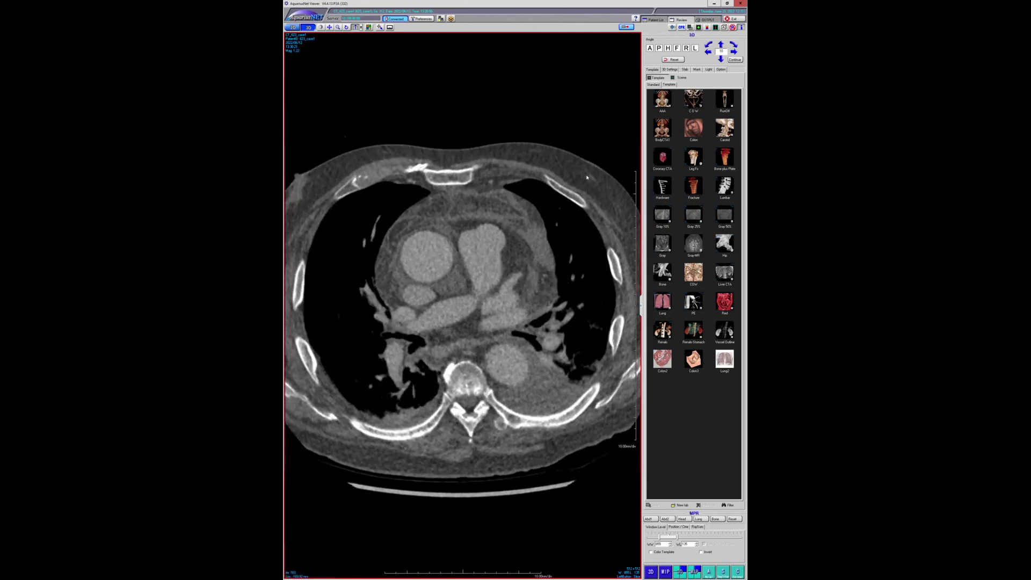
Reload angio series 301 of the case 1 CTA study, enlarge its axial view and widen the display window
{"action": "left_click", "coordinate": [653, 20]}
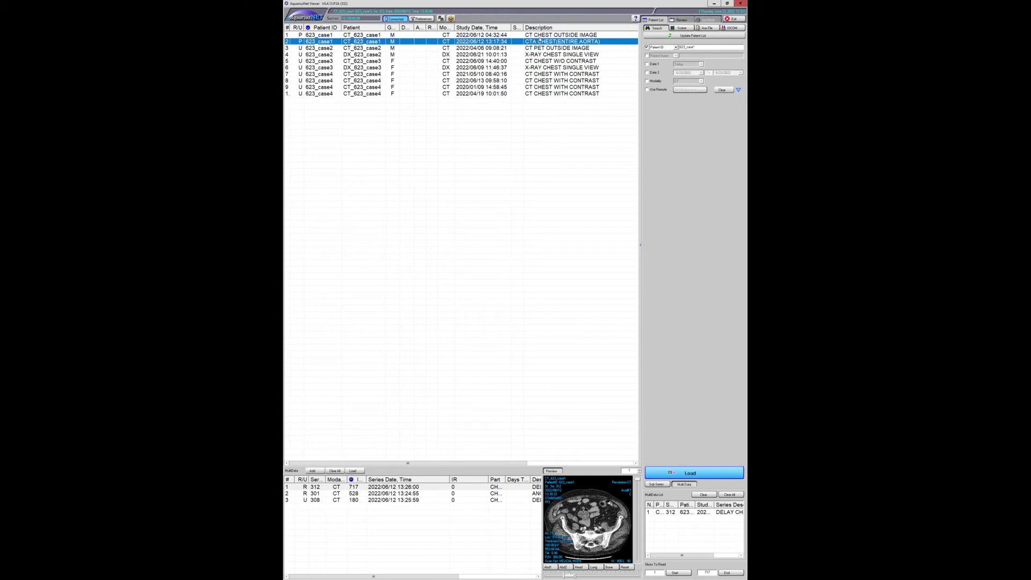
{"action": "left_click", "coordinate": [443, 494]}
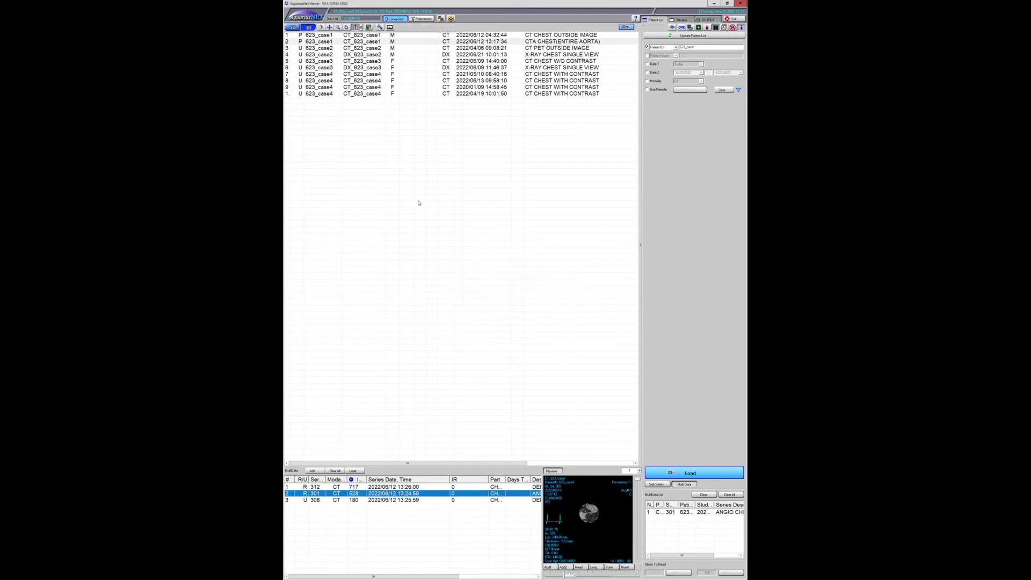
{"action": "scroll", "coordinate": [440, 232], "scroll_direction": "down", "scroll_amount": 20}
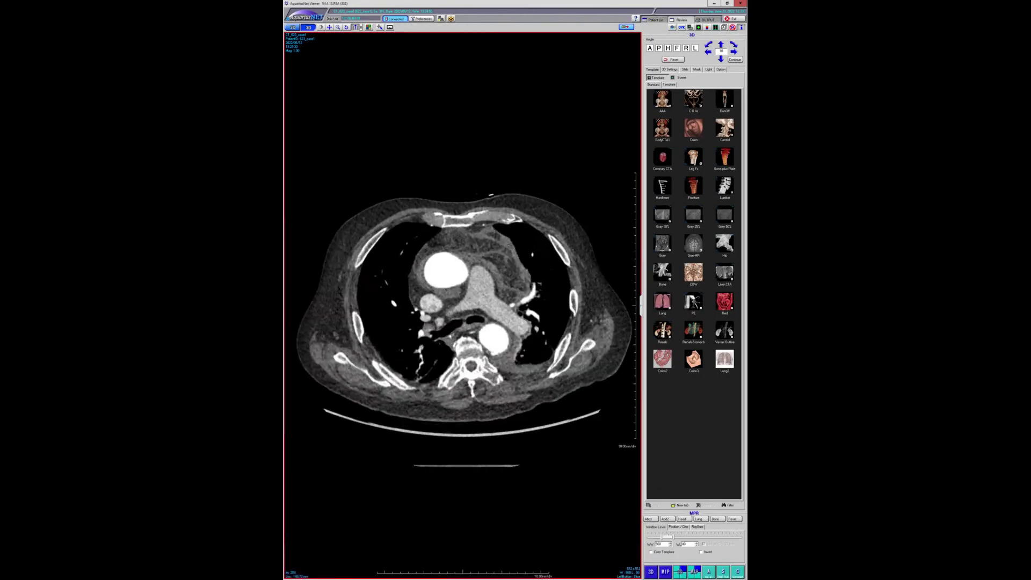
{"action": "scroll", "coordinate": [506, 242], "scroll_direction": "up", "scroll_amount": 18}
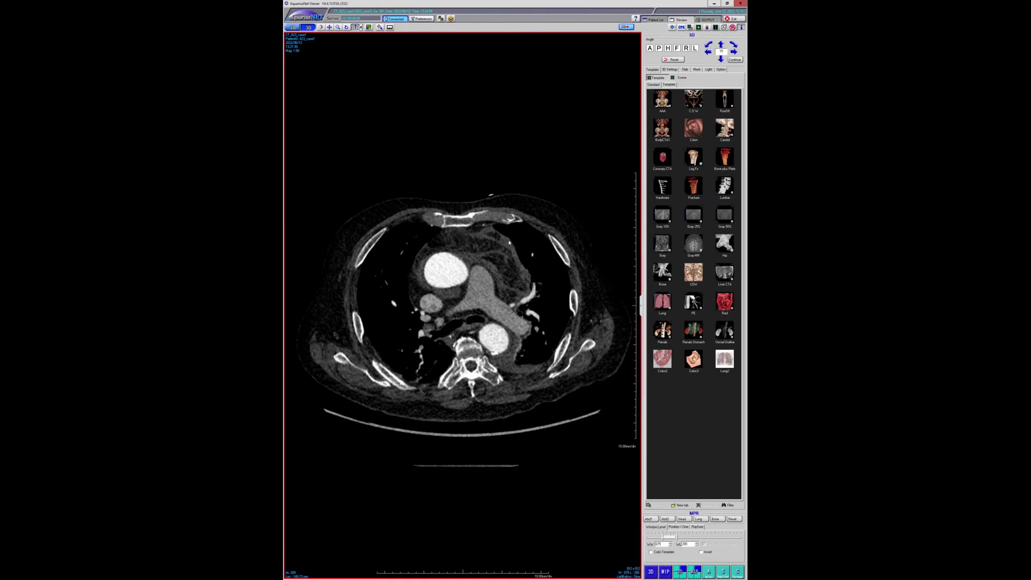
Review the thoracic aorta on angio axial images from the heart to the arch and magnify the arch
{"action": "scroll", "coordinate": [498, 227], "scroll_direction": "down", "scroll_amount": 20}
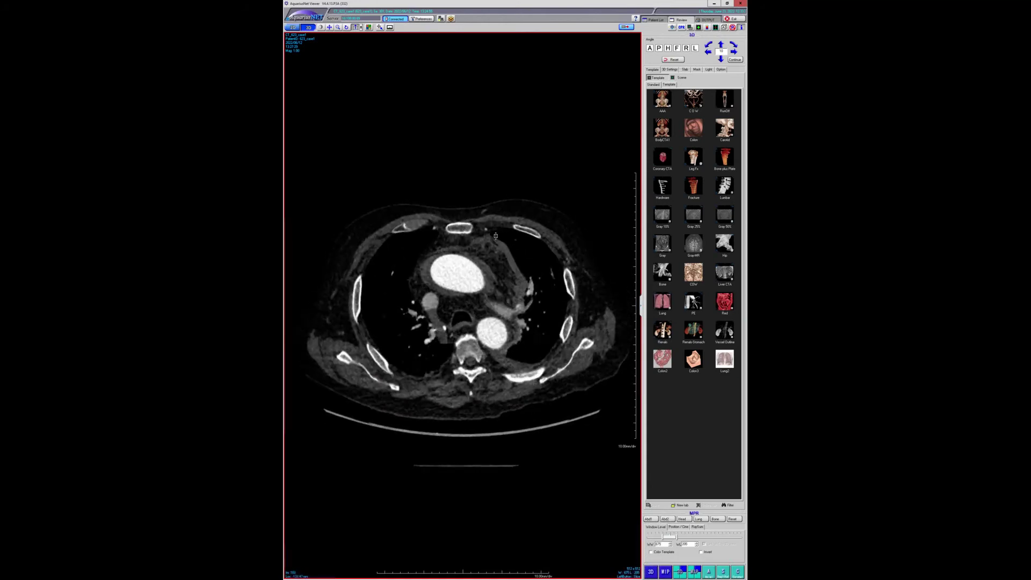
{"action": "scroll", "coordinate": [493, 256], "scroll_direction": "up", "scroll_amount": 12}
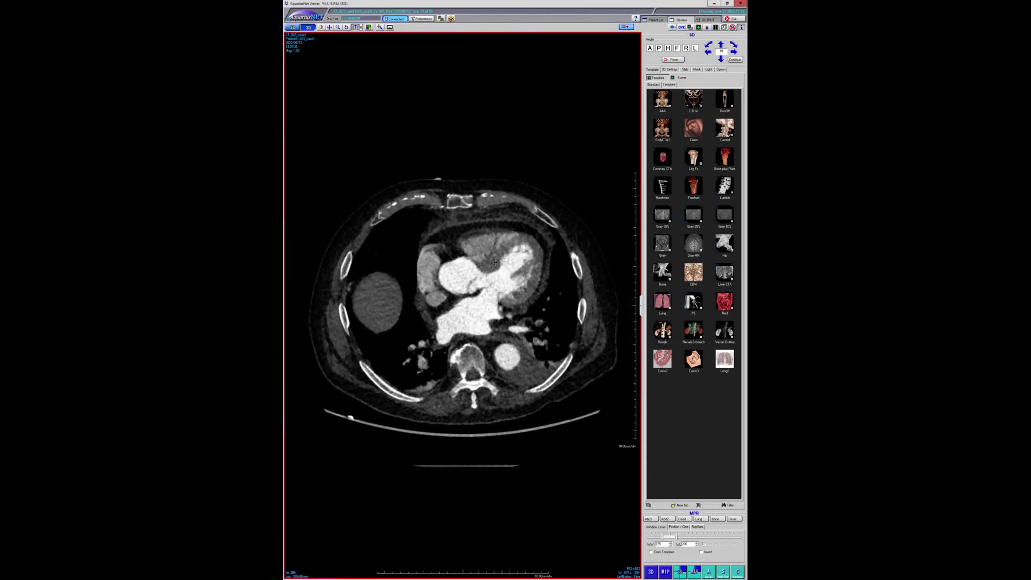
{"action": "scroll", "coordinate": [491, 230], "scroll_direction": "up", "scroll_amount": 8}
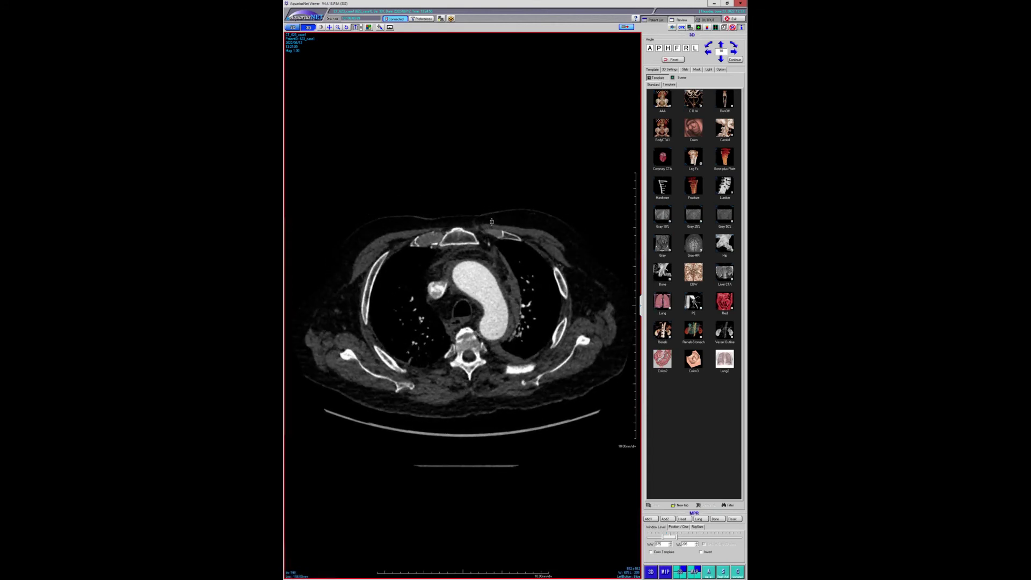
{"action": "left_click_drag", "start_coordinate": [503, 273], "coordinate": [503, 278]}
{"action": "scroll", "coordinate": [505, 274], "scroll_direction": "down", "scroll_amount": 7}
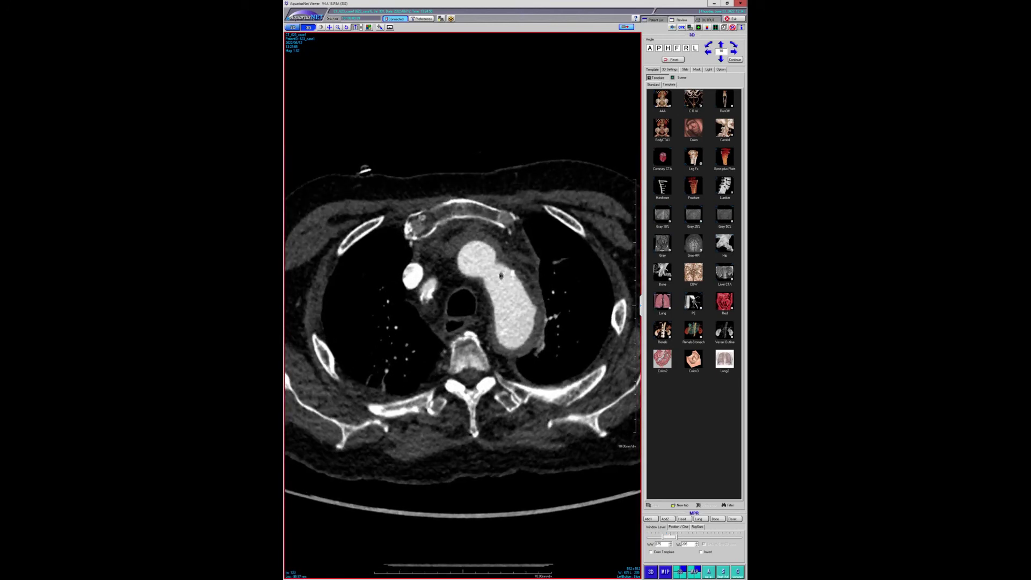
Examine the aortic arch wall and neighbouring mediastinal tissue on magnified angio images from the branch vessel origins to the lower arch
{"action": "scroll", "coordinate": [501, 276], "scroll_direction": "down", "scroll_amount": 10}
{"action": "scroll", "coordinate": [496, 285], "scroll_direction": "up", "scroll_amount": 4}
{"action": "scroll", "coordinate": [500, 279], "scroll_direction": "up", "scroll_amount": 4}
{"action": "scroll", "coordinate": [527, 301], "scroll_direction": "up", "scroll_amount": 1}
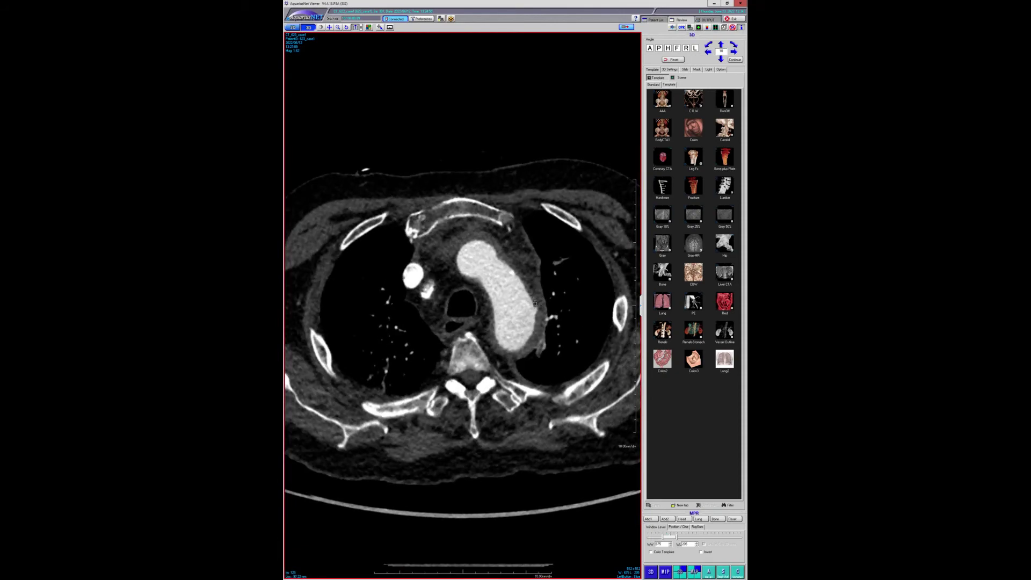
{"action": "scroll", "coordinate": [535, 304], "scroll_direction": "down", "scroll_amount": 15}
{"action": "scroll", "coordinate": [520, 341], "scroll_direction": "down", "scroll_amount": 8}
{"action": "scroll", "coordinate": [520, 333], "scroll_direction": "up", "scroll_amount": 15}
{"action": "scroll", "coordinate": [521, 321], "scroll_direction": "down", "scroll_amount": 4}
{"action": "scroll", "coordinate": [521, 321], "scroll_direction": "up", "scroll_amount": 15}
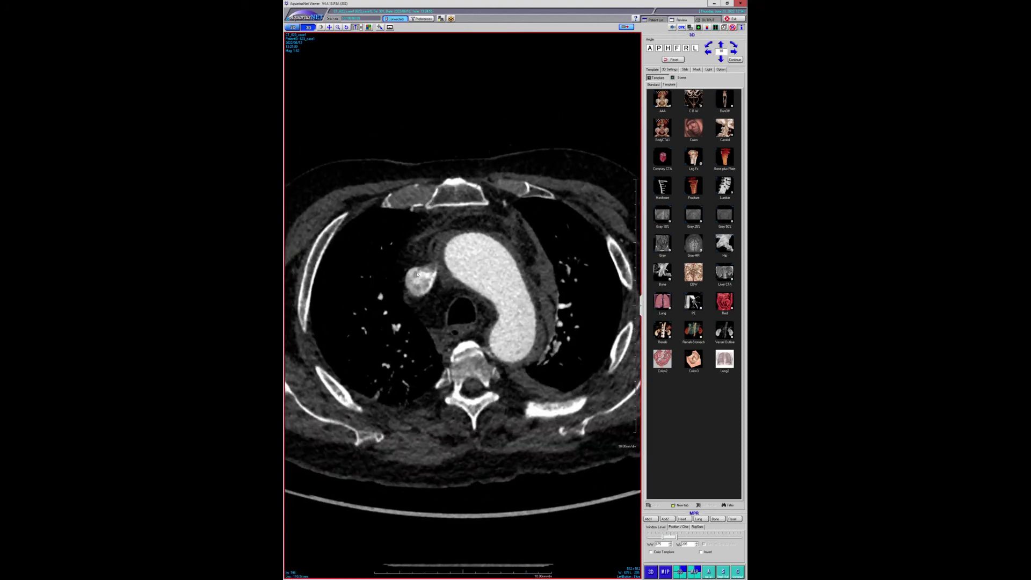
{"action": "scroll", "coordinate": [551, 262], "scroll_direction": "down", "scroll_amount": 8}
{"action": "scroll", "coordinate": [548, 265], "scroll_direction": "up", "scroll_amount": 10}
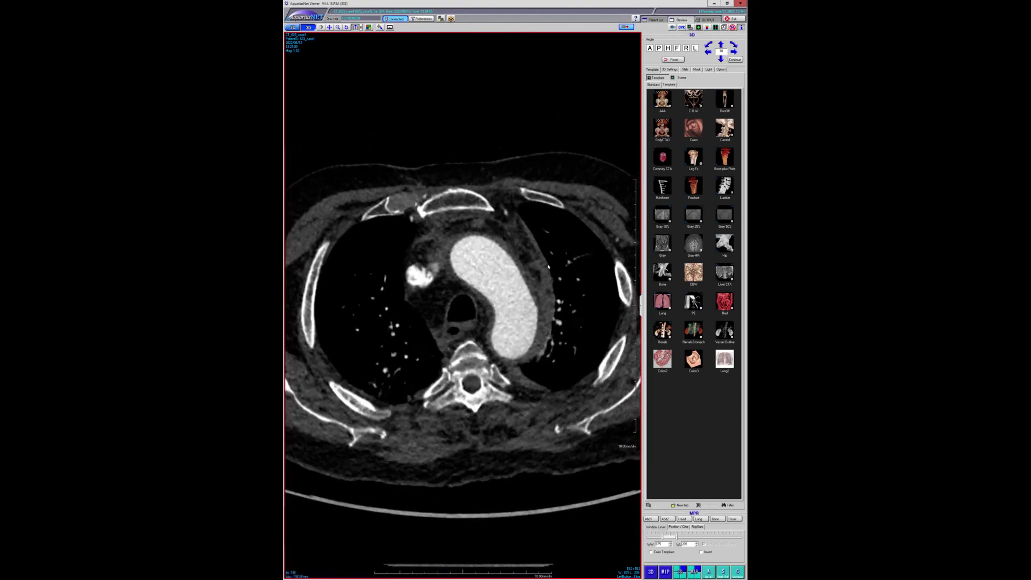
Review the thoracic aorta, mediastinum and left pleural space on angio axial images between the aortic arch and the heart
{"action": "scroll", "coordinate": [530, 314], "scroll_direction": "down", "scroll_amount": 1}
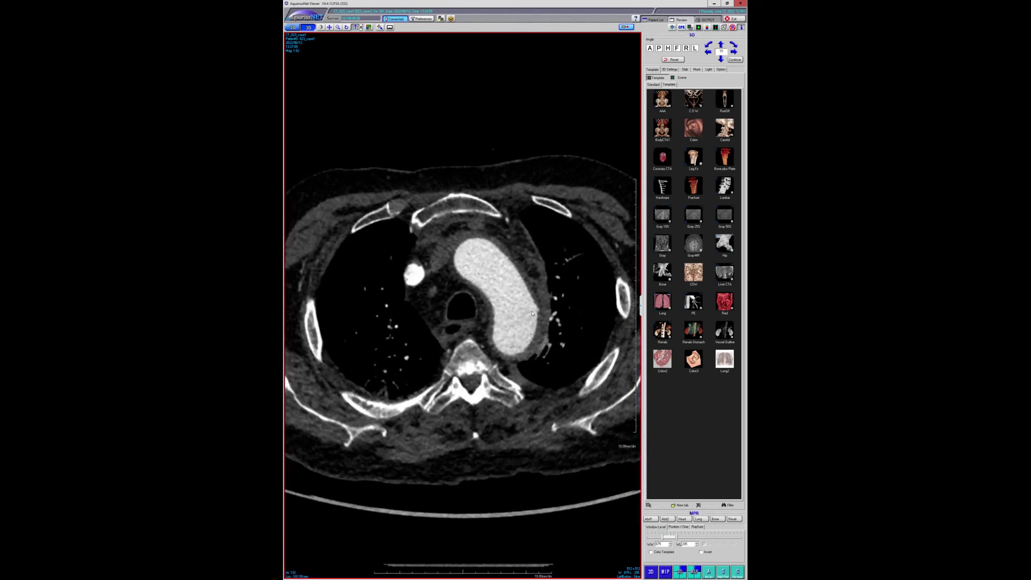
{"action": "scroll", "coordinate": [542, 310], "scroll_direction": "down", "scroll_amount": 5}
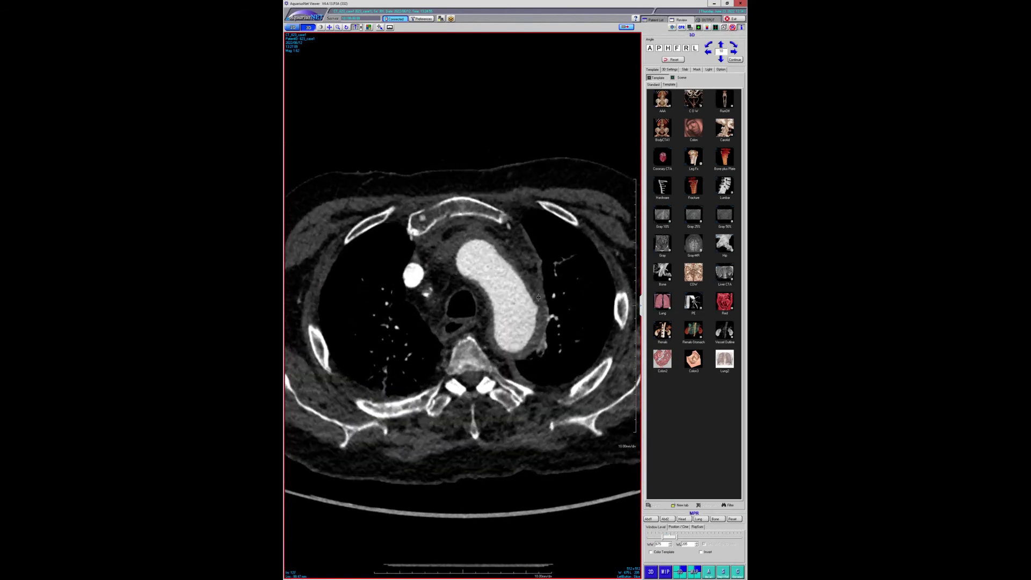
{"action": "scroll", "coordinate": [538, 297], "scroll_direction": "down", "scroll_amount": 20}
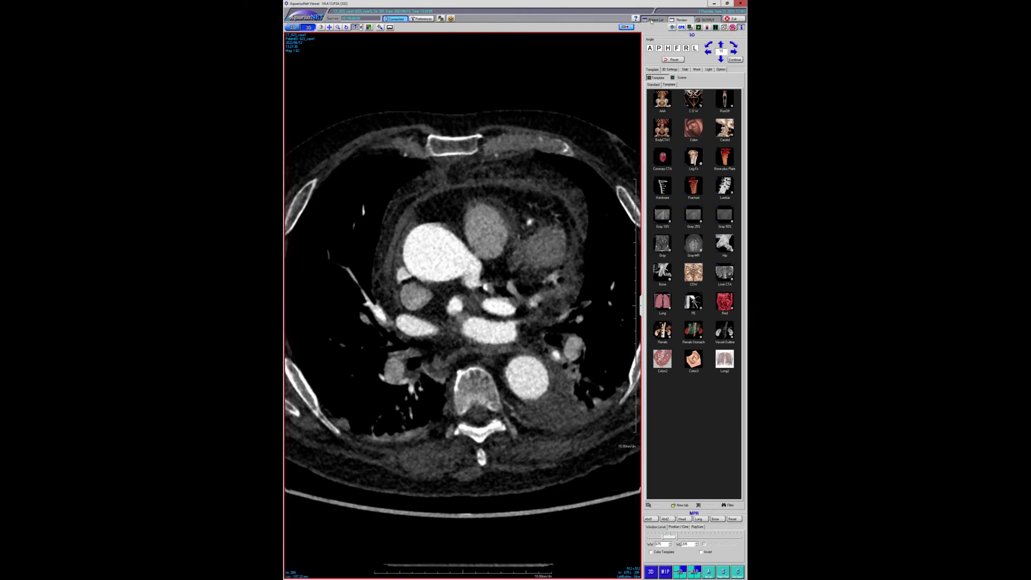
{"action": "scroll", "coordinate": [504, 171], "scroll_direction": "down", "scroll_amount": 10}
{"action": "scroll", "coordinate": [504, 171], "scroll_direction": "up", "scroll_amount": 20}
{"action": "scroll", "coordinate": [503, 171], "scroll_direction": "up", "scroll_amount": 15}
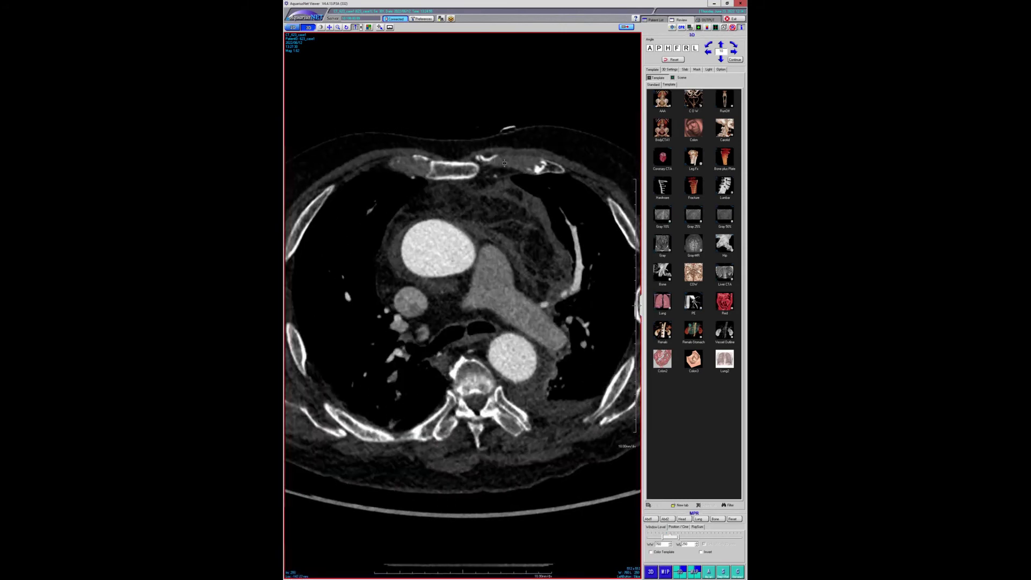
{"action": "scroll", "coordinate": [501, 170], "scroll_direction": "down", "scroll_amount": 8}
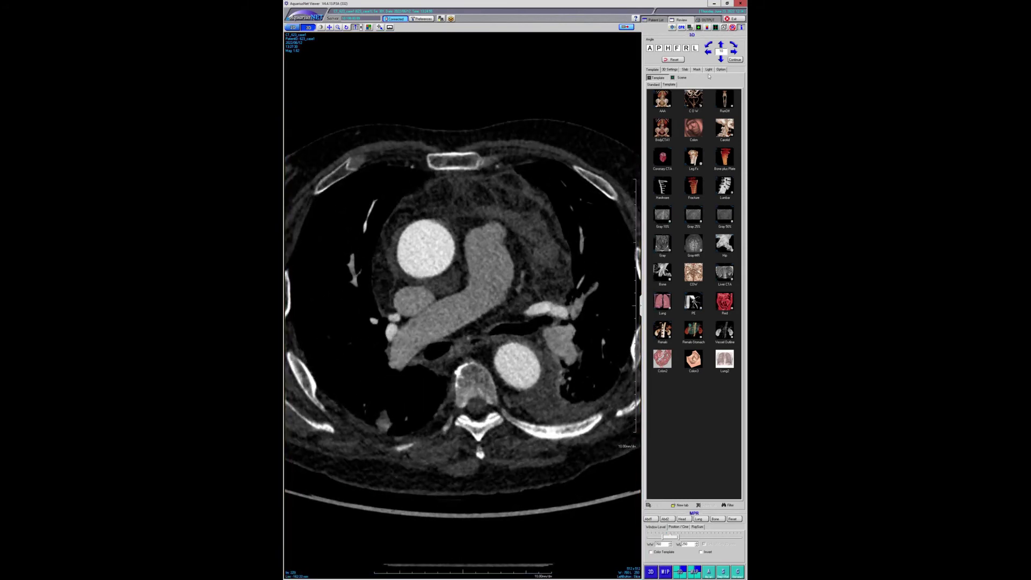
Open the case 2 single-view chest X-ray, centre it and adjust its display window to bring out the lungs and mediastinum
{"action": "left_click", "coordinate": [656, 20]}
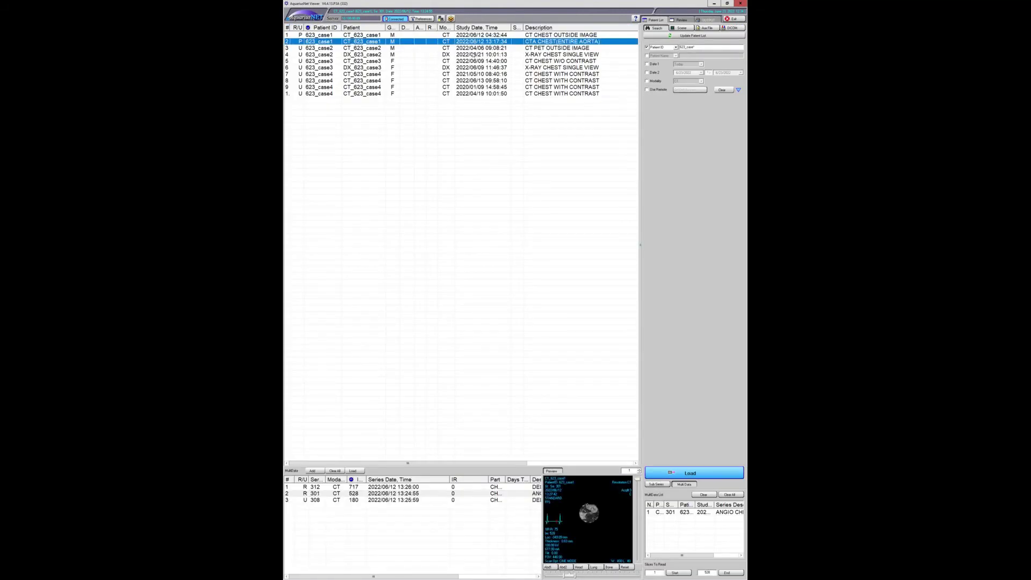
{"action": "left_click", "coordinate": [471, 55]}
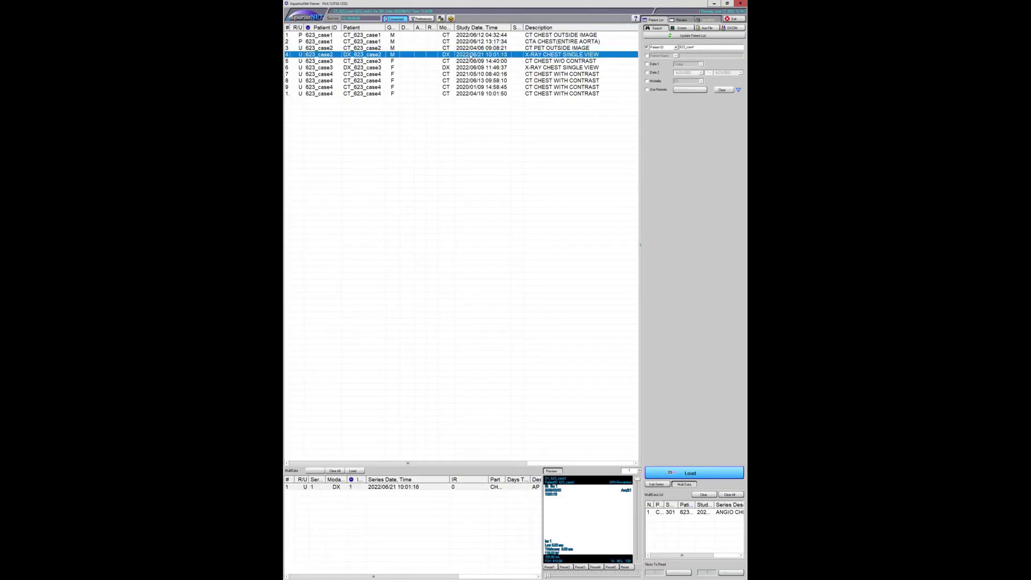
{"action": "double_click", "coordinate": [407, 489]}
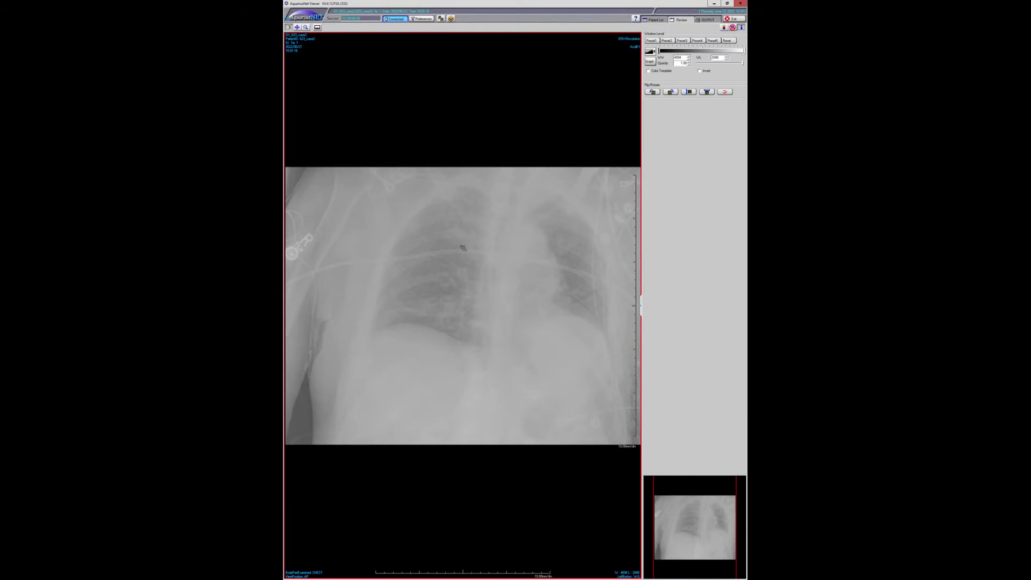
{"action": "left_click_drag", "start_coordinate": [463, 247], "coordinate": [332, 209]}
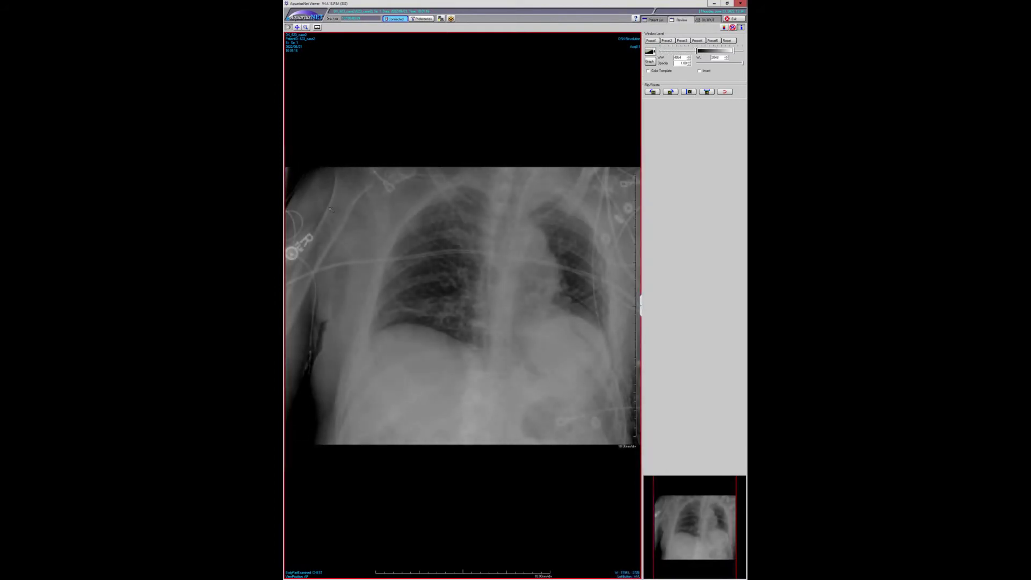
{"action": "mouse_move", "coordinate": [448, 279]}
{"action": "left_mouse_down"}
{"action": "mouse_move", "coordinate": [529, 354]}
{"action": "mouse_move", "coordinate": [464, 285]}
{"action": "left_mouse_up"}
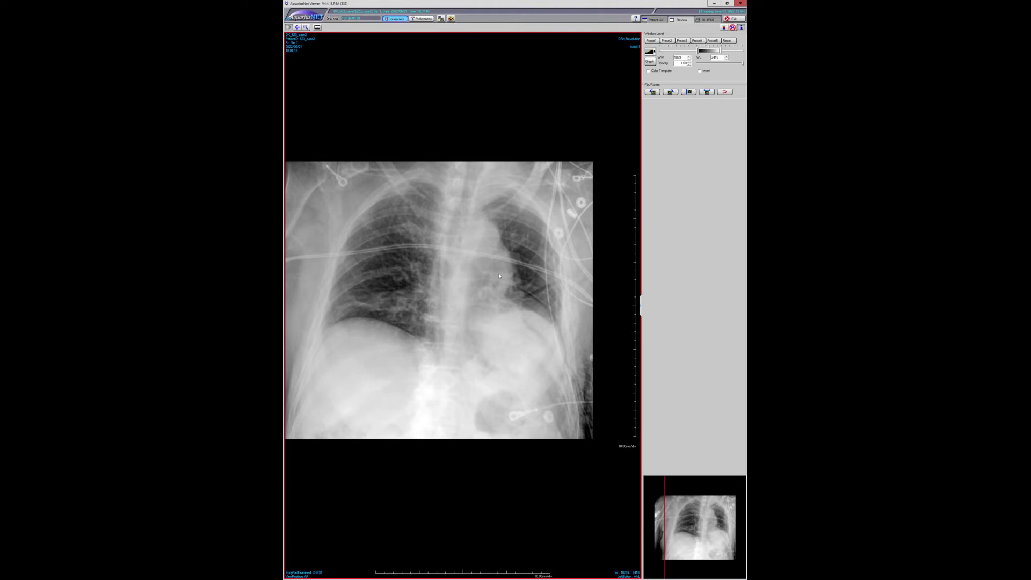
{"action": "left_click_drag", "start_coordinate": [501, 276], "coordinate": [485, 267]}
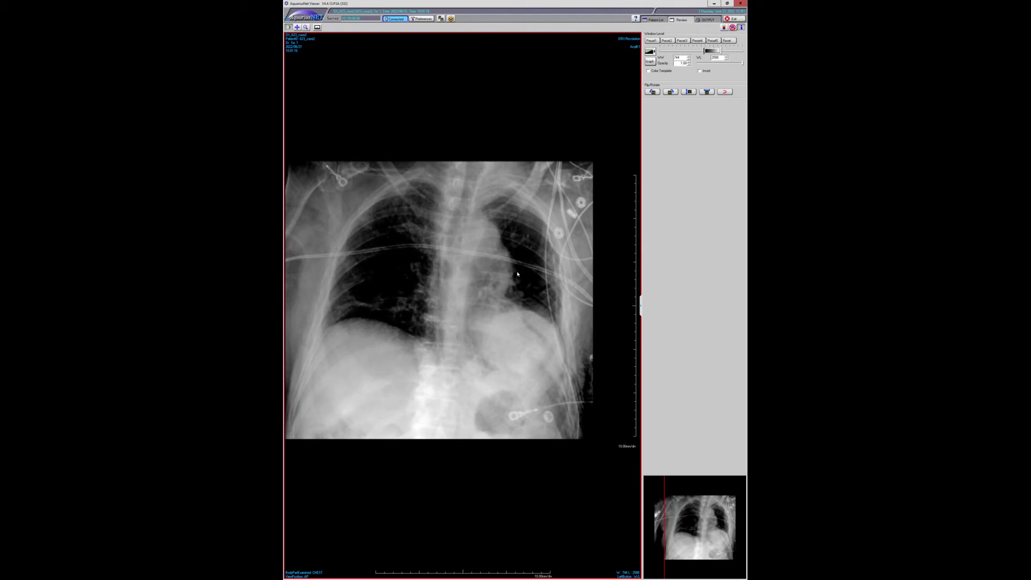
{"action": "left_click_drag", "start_coordinate": [530, 269], "coordinate": [530, 239]}
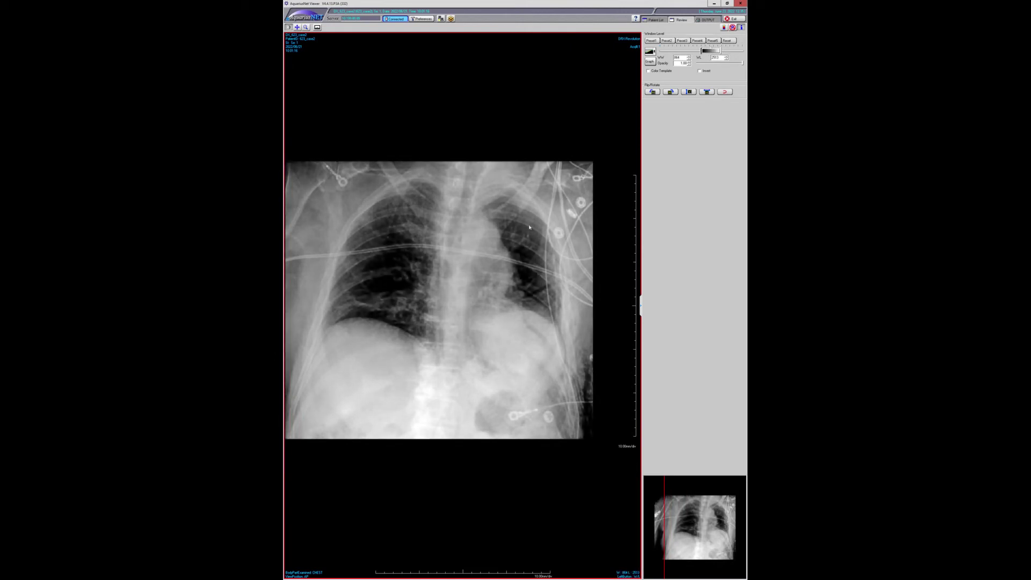
Load series 4 of the case 2 CT PET outside study and enlarge its axial view
{"action": "left_click", "coordinate": [655, 20]}
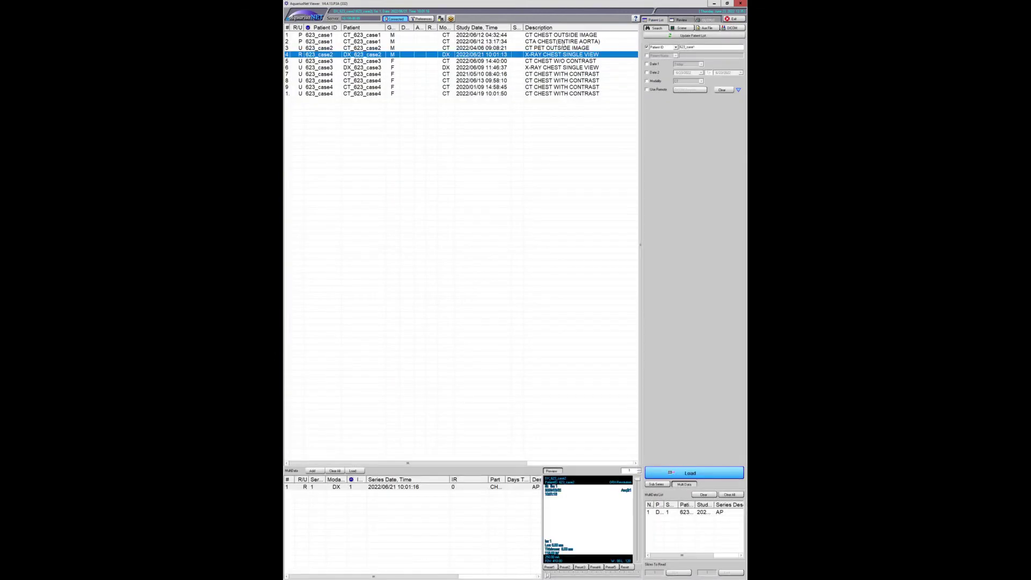
{"action": "left_click", "coordinate": [555, 48]}
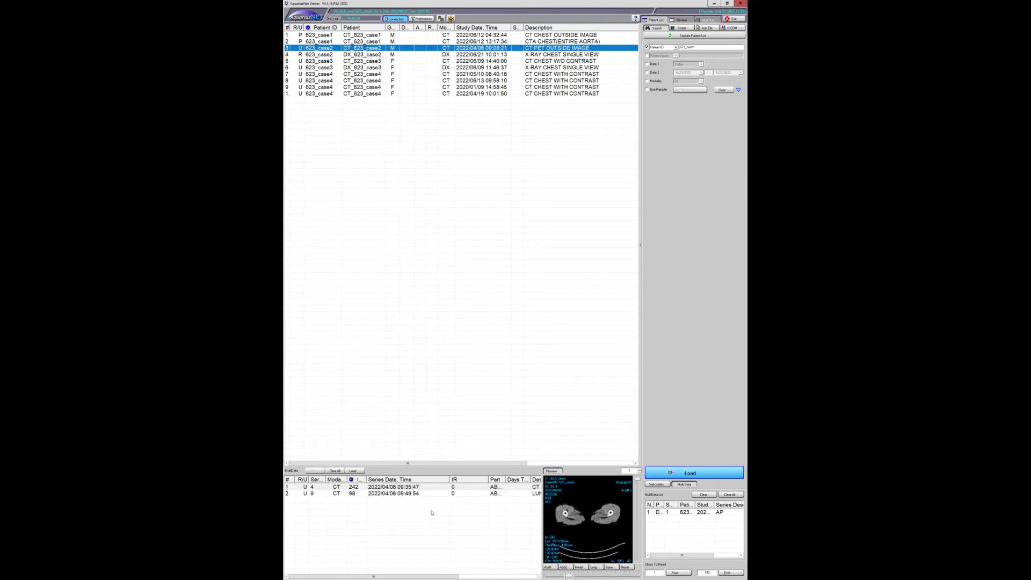
{"action": "left_click", "coordinate": [403, 489]}
{"action": "left_click", "coordinate": [400, 493]}
{"action": "double_click", "coordinate": [400, 487]}
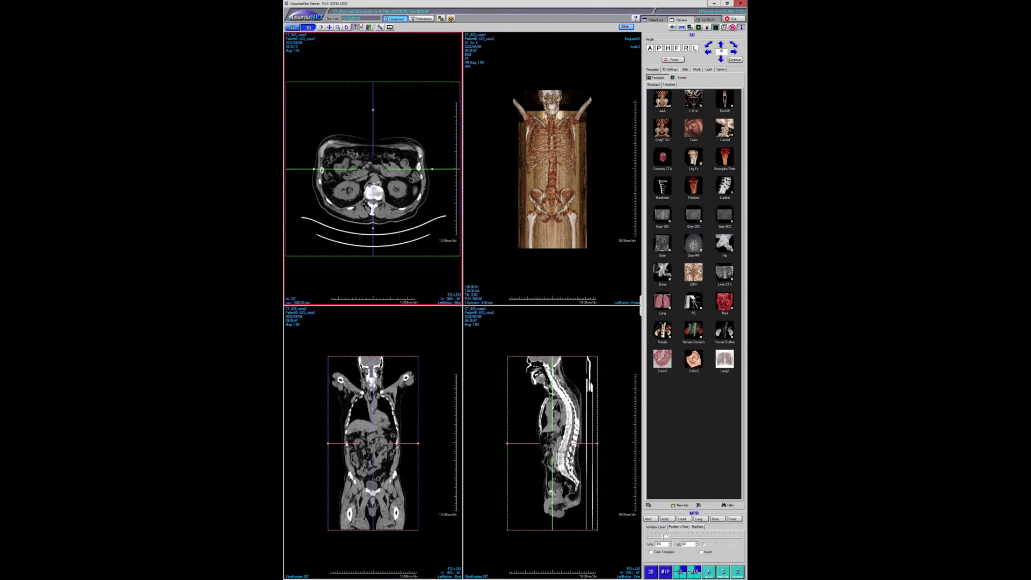
{"action": "double_click", "coordinate": [435, 263]}
Set a wide lung window and examine both lungs on case 2 axial images from the aortic arch to the hila
{"action": "scroll", "coordinate": [441, 260], "scroll_direction": "up", "scroll_amount": 10}
{"action": "scroll", "coordinate": [440, 259], "scroll_direction": "up", "scroll_amount": 8}
{"action": "scroll", "coordinate": [572, 341], "scroll_direction": "up", "scroll_amount": 2}
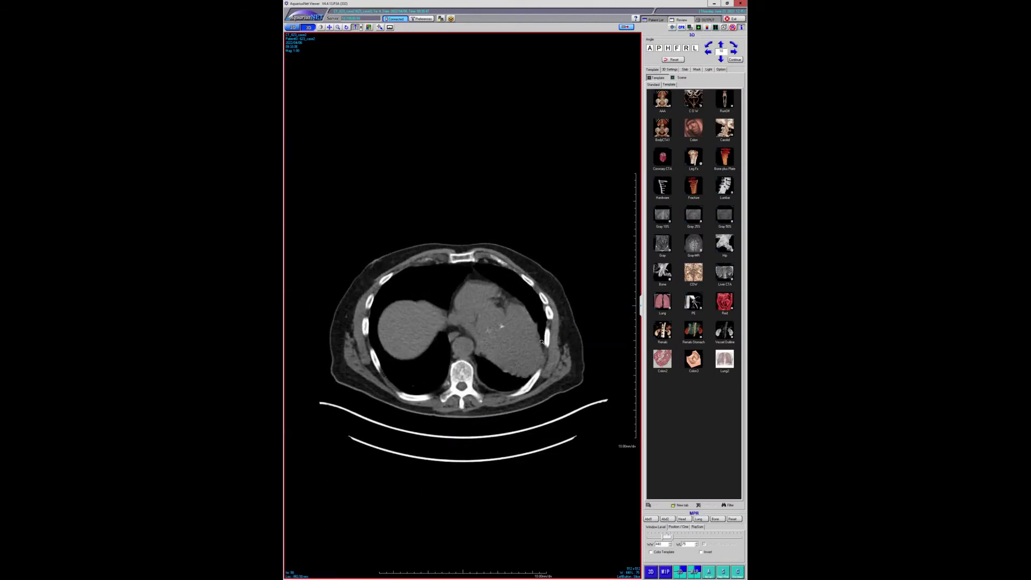
{"action": "scroll", "coordinate": [543, 342], "scroll_direction": "up", "scroll_amount": 3}
{"action": "scroll", "coordinate": [531, 336], "scroll_direction": "up", "scroll_amount": 20}
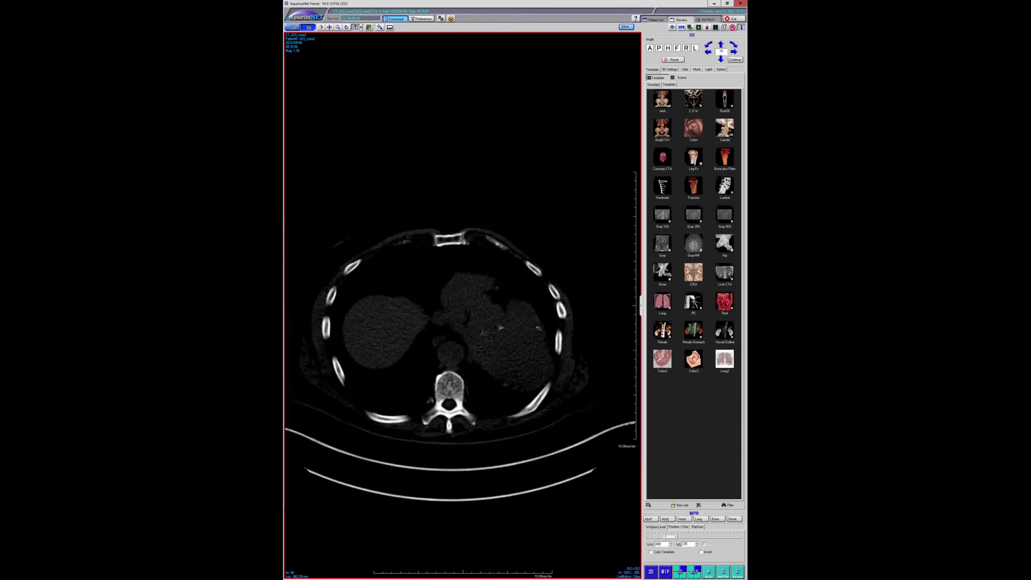
{"action": "scroll", "coordinate": [559, 340], "scroll_direction": "up", "scroll_amount": 5}
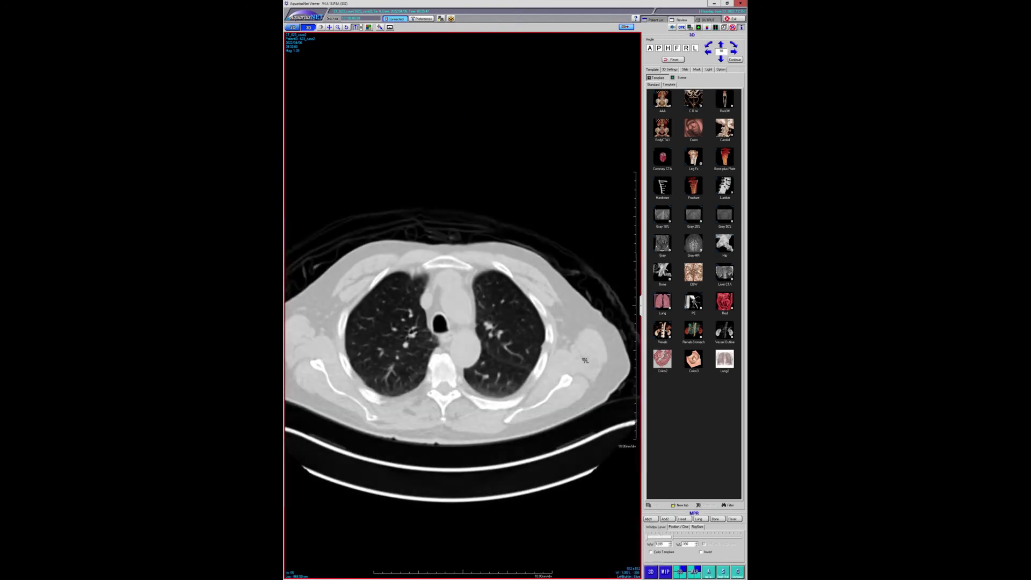
{"action": "scroll", "coordinate": [560, 342], "scroll_direction": "down", "scroll_amount": 15}
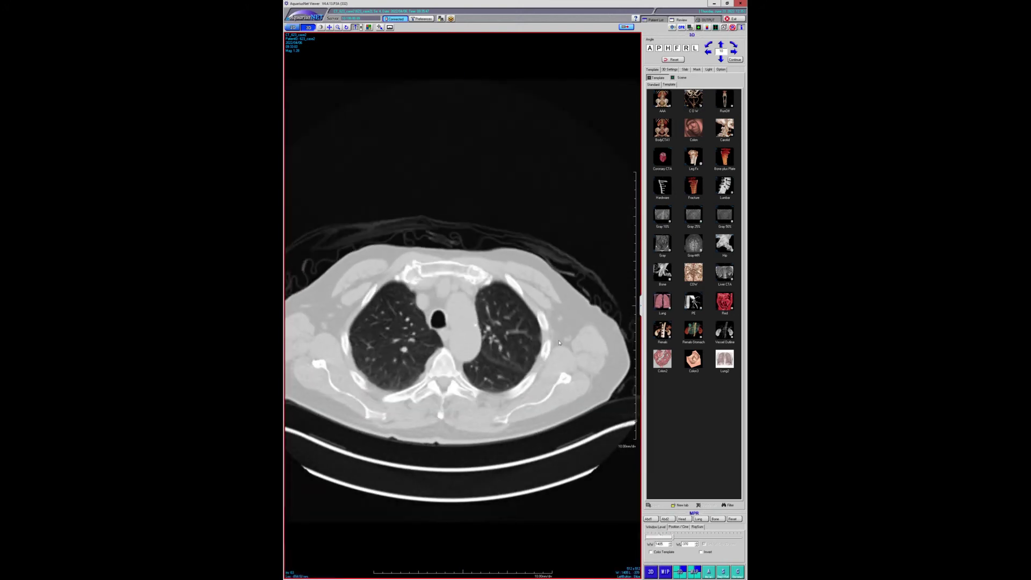
{"action": "scroll", "coordinate": [530, 361], "scroll_direction": "down", "scroll_amount": 15}
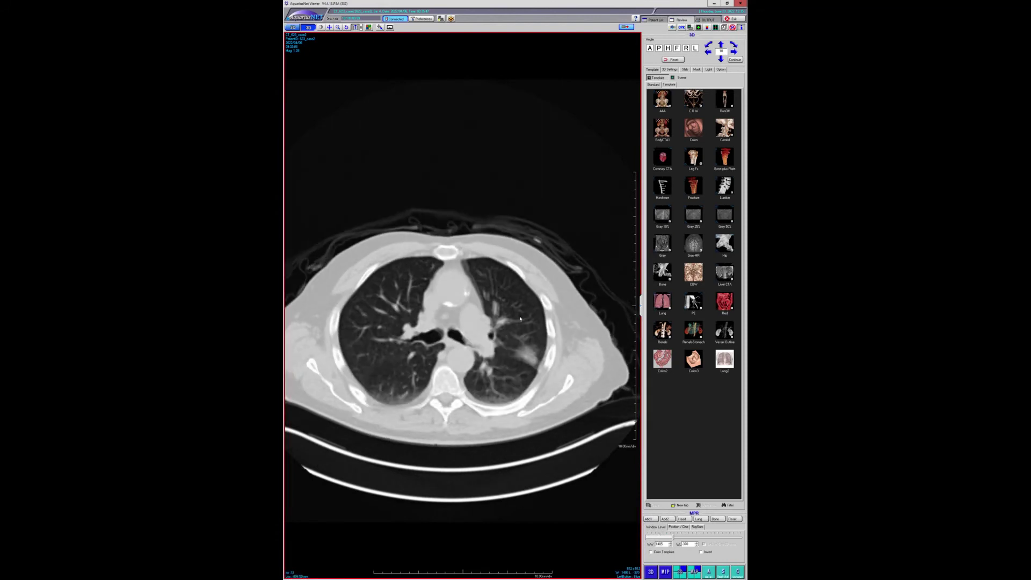
Narrow the display window to soft tissue and examine the heart and lower chest on the case 2 axial images
{"action": "left_click_drag", "start_coordinate": [522, 318], "coordinate": [458, 298]}
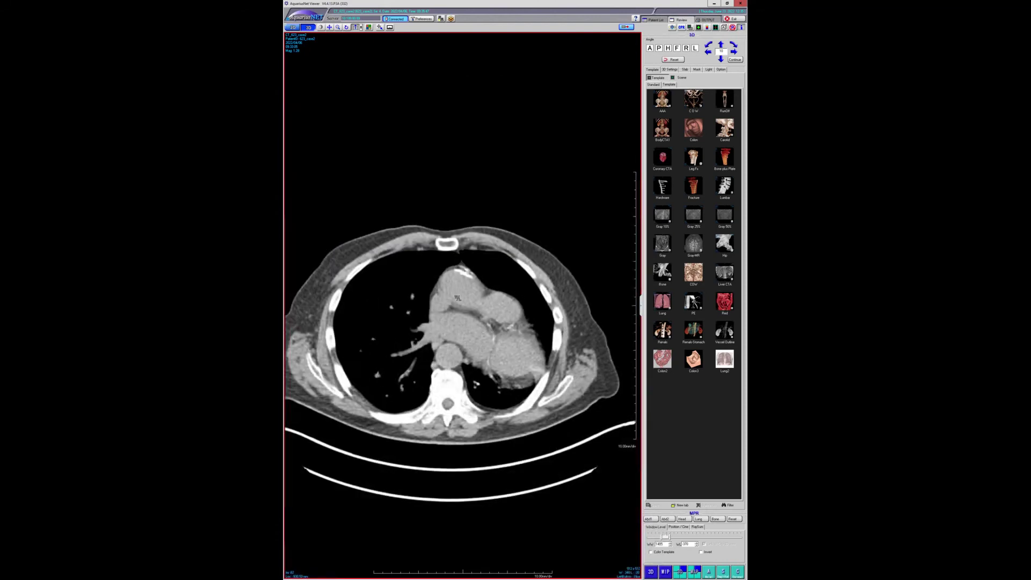
{"action": "scroll", "coordinate": [462, 297], "scroll_direction": "down", "scroll_amount": 3}
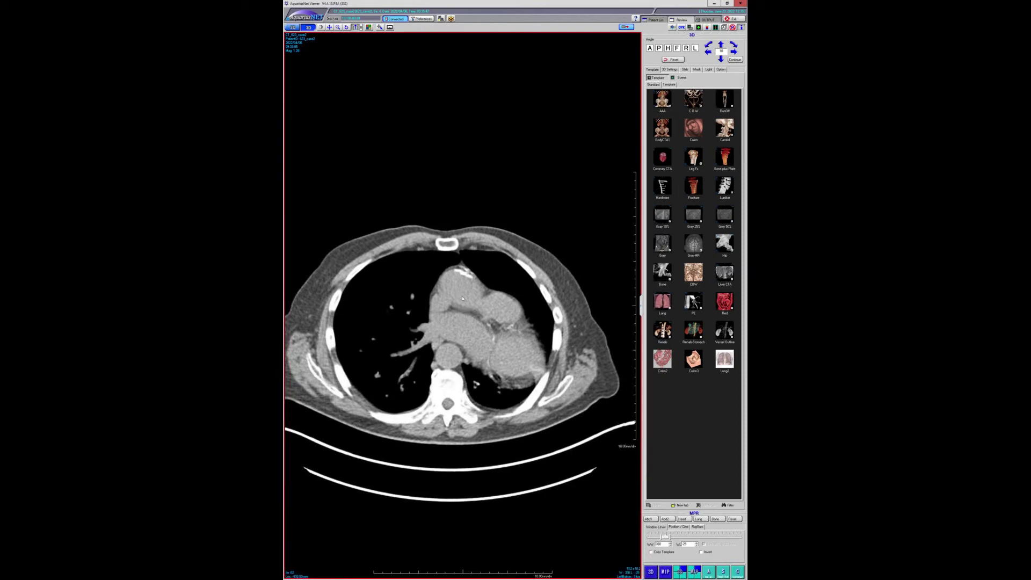
{"action": "scroll", "coordinate": [525, 321], "scroll_direction": "down", "scroll_amount": 3}
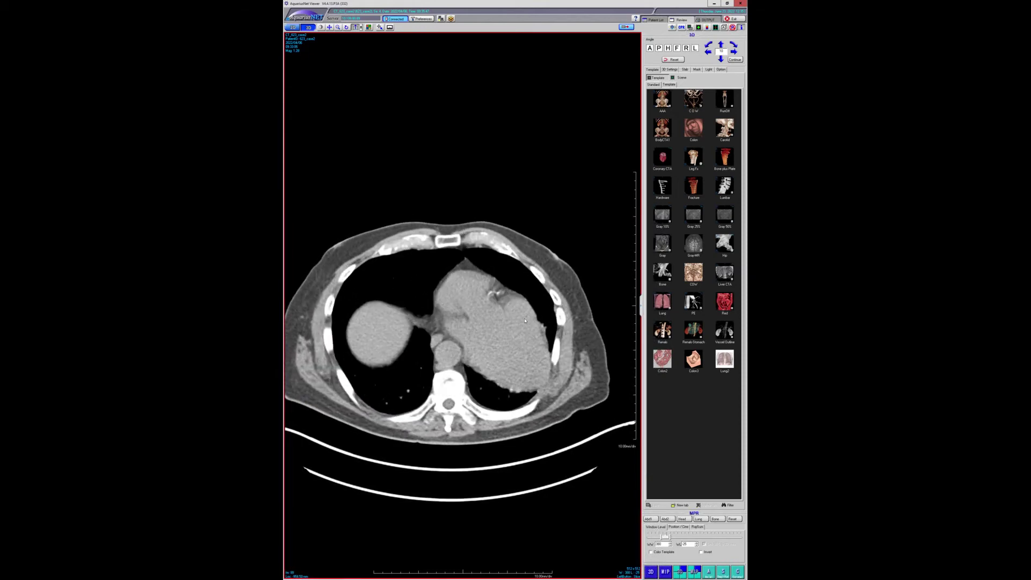
{"action": "scroll", "coordinate": [525, 321], "scroll_direction": "up", "scroll_amount": 5}
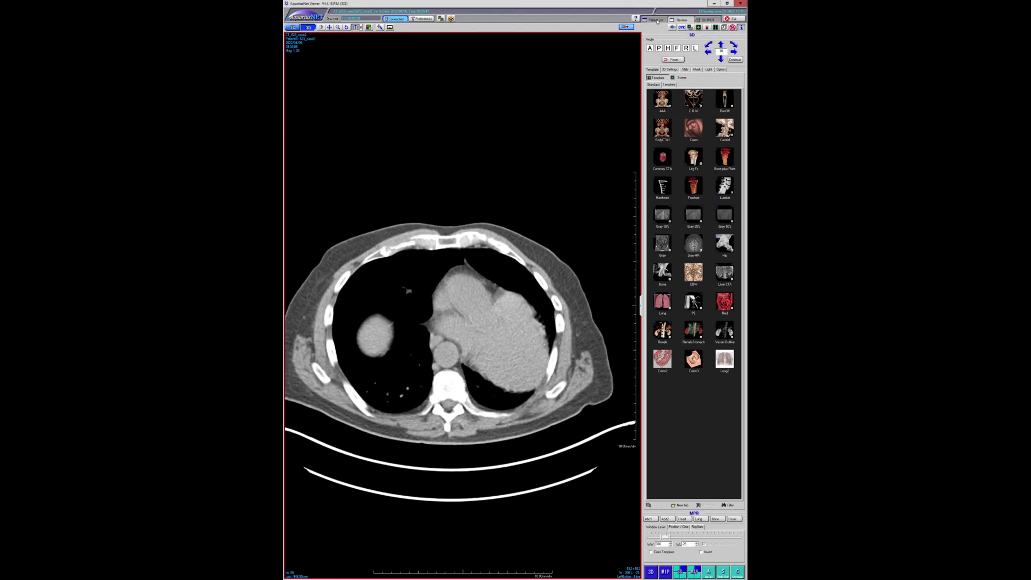
Load series 9 of the case 2 CT PET study, enlarge its axial view and narrow the display window at heart level
{"action": "left_click", "coordinate": [656, 20]}
{"action": "left_click", "coordinate": [387, 493]}
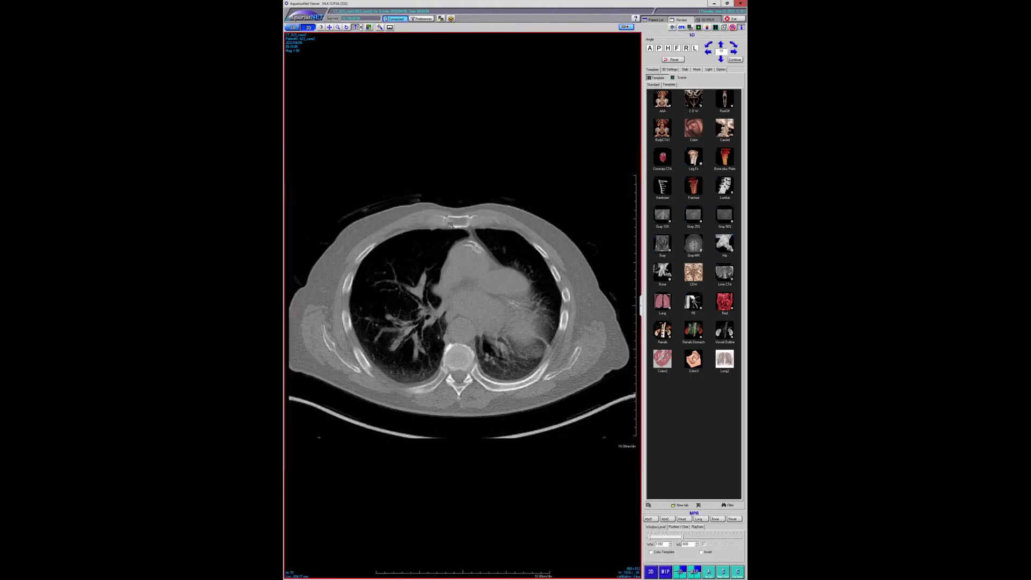
{"action": "scroll", "coordinate": [558, 304], "scroll_direction": "down", "scroll_amount": 5}
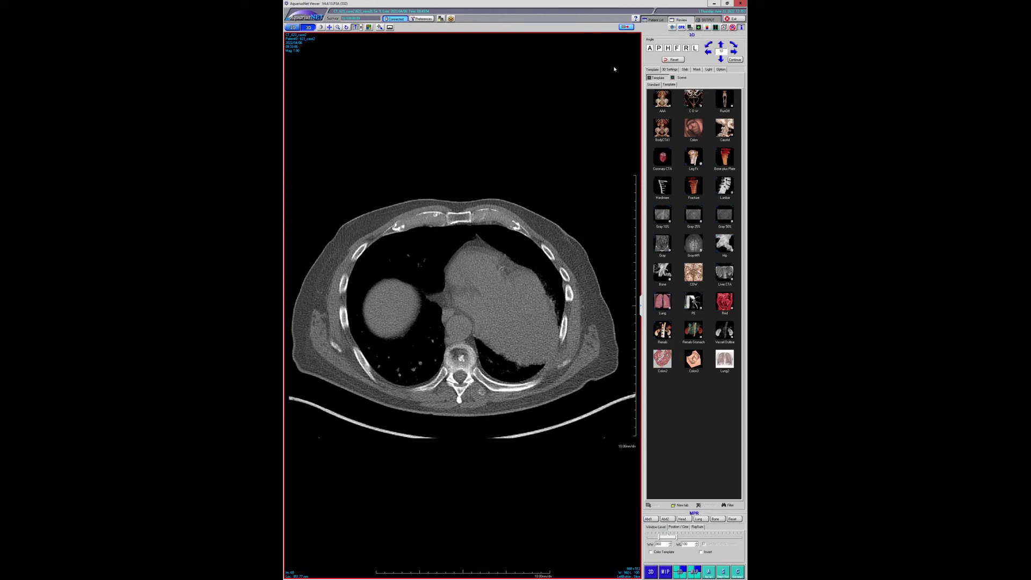
Apply the Blur 2D filter to the series 9 axial view
{"action": "right_click", "coordinate": [502, 196]}
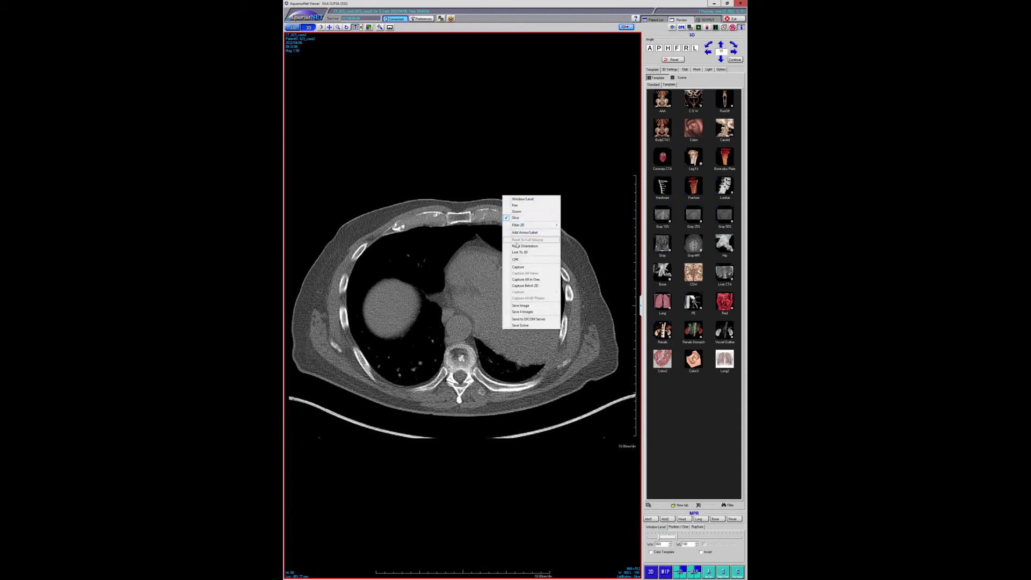
{"action": "mouse_move", "coordinate": [532, 225]}
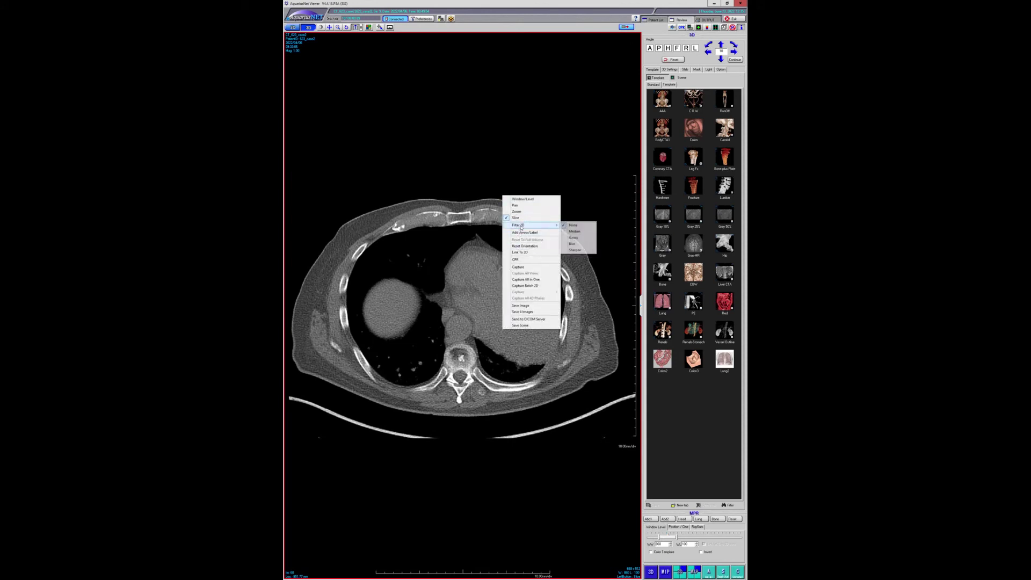
{"action": "left_click", "coordinate": [574, 244]}
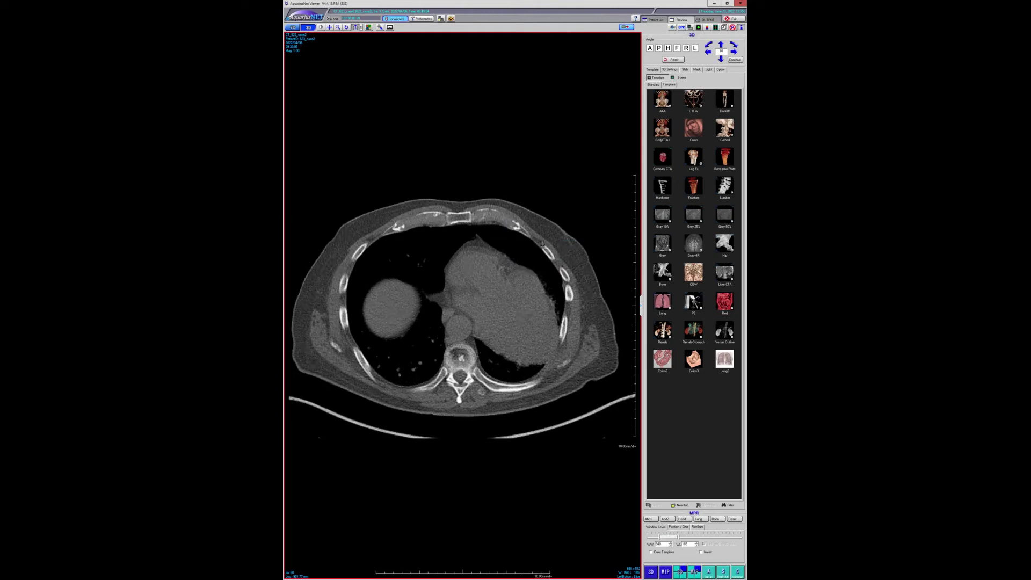
Examine the heart and its borders on the filtered axial images between the liver dome and the pulmonary hila
{"action": "scroll", "coordinate": [542, 247], "scroll_direction": "down", "scroll_amount": 5}
{"action": "scroll", "coordinate": [542, 248], "scroll_direction": "up", "scroll_amount": 7}
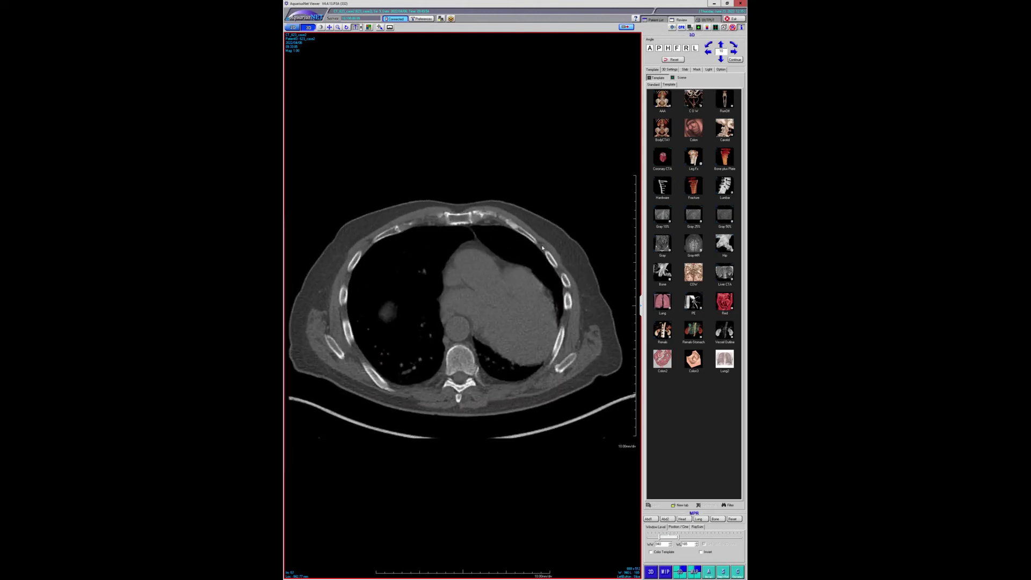
{"action": "scroll", "coordinate": [562, 308], "scroll_direction": "down", "scroll_amount": 5}
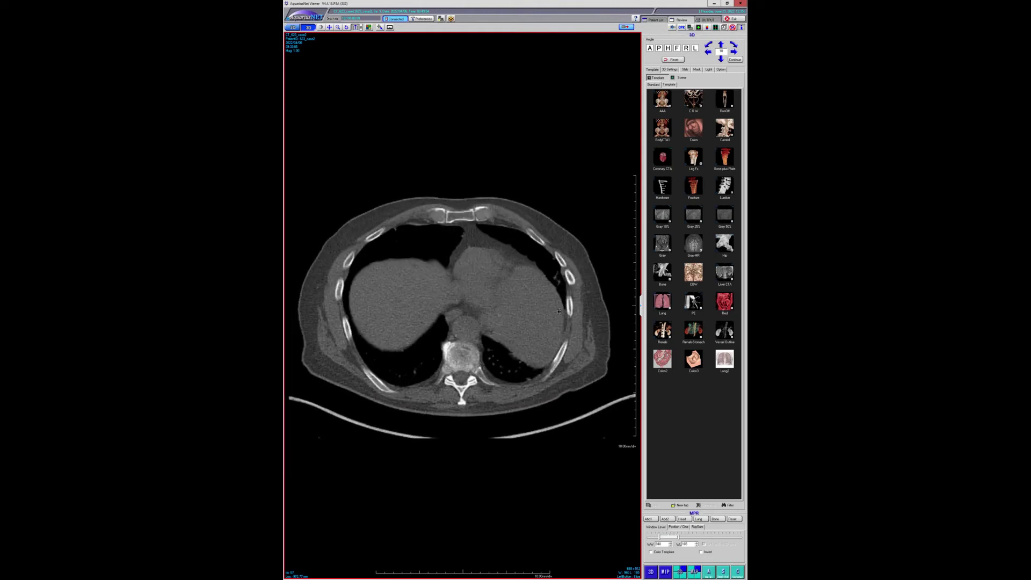
{"action": "scroll", "coordinate": [535, 290], "scroll_direction": "up", "scroll_amount": 5}
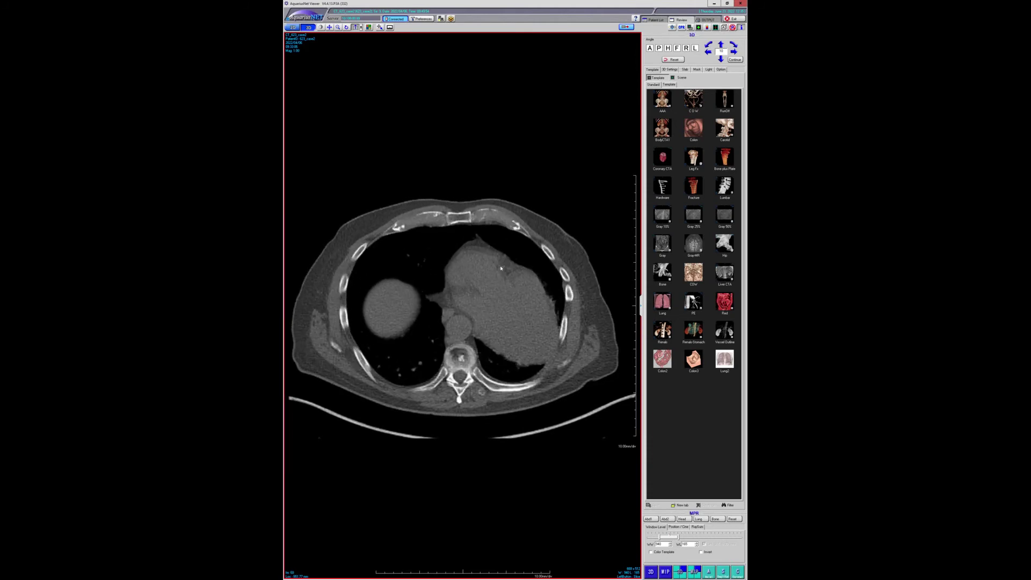
{"action": "scroll", "coordinate": [474, 258], "scroll_direction": "down", "scroll_amount": 13}
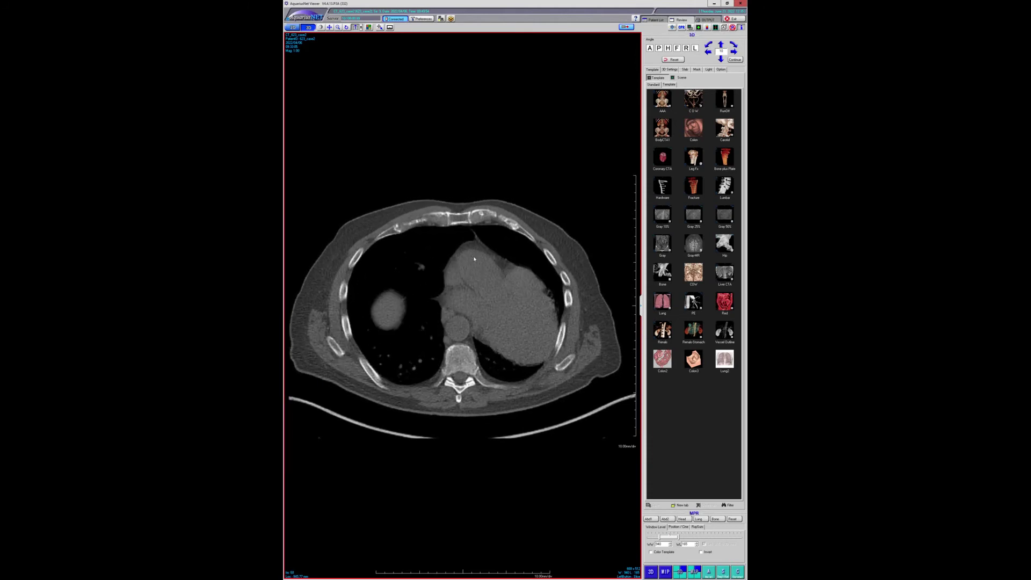
{"action": "scroll", "coordinate": [533, 289], "scroll_direction": "up", "scroll_amount": 20}
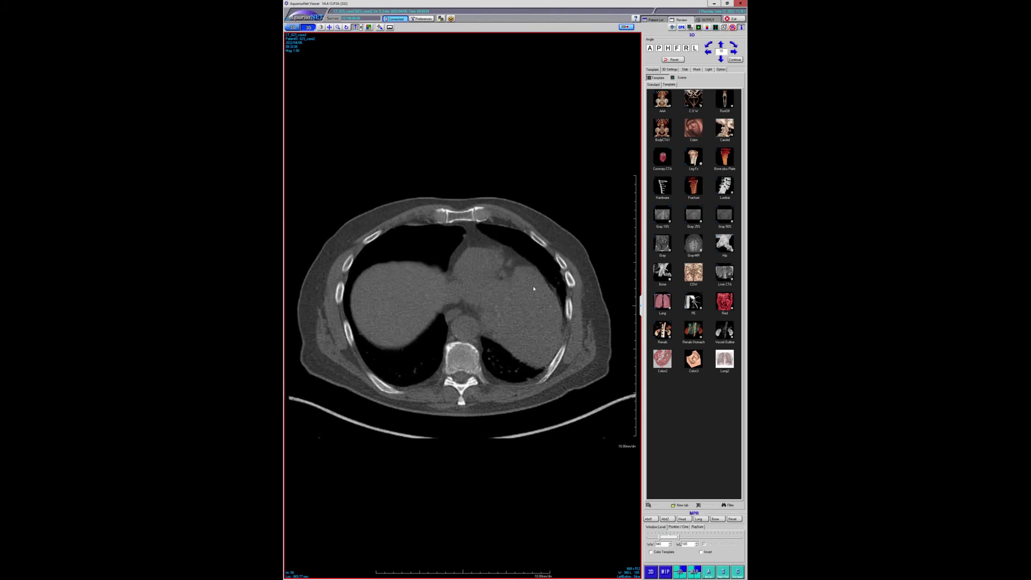
{"action": "scroll", "coordinate": [534, 283], "scroll_direction": "down", "scroll_amount": 10}
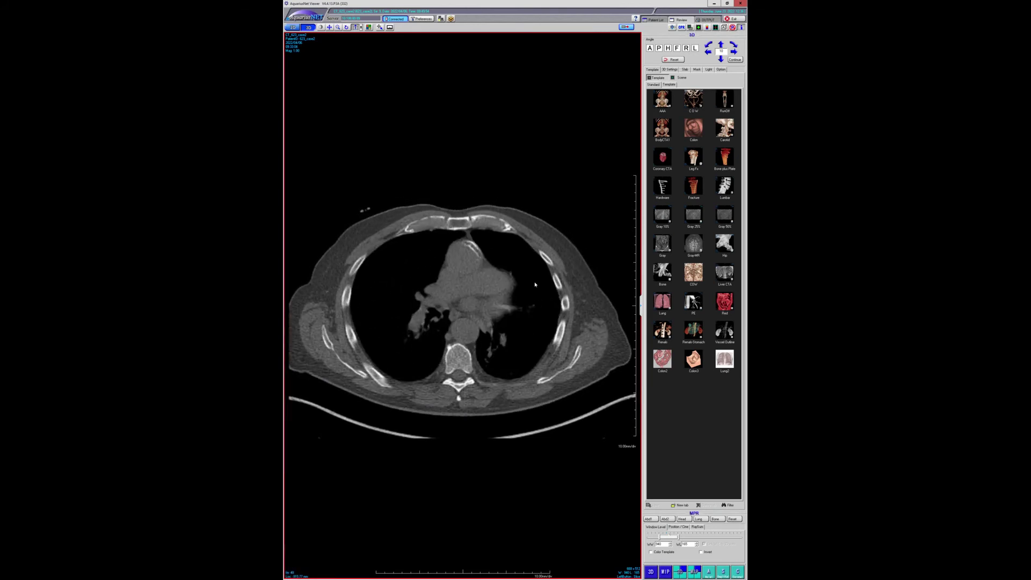
Compare the heart and lung bases on the case 2 filtered axial images from the hila down to the liver dome
{"action": "scroll", "coordinate": [534, 284], "scroll_direction": "down", "scroll_amount": 1}
{"action": "scroll", "coordinate": [535, 284], "scroll_direction": "up", "scroll_amount": 1}
{"action": "scroll", "coordinate": [535, 284], "scroll_direction": "down", "scroll_amount": 1}
{"action": "scroll", "coordinate": [535, 284], "scroll_direction": "up", "scroll_amount": 2}
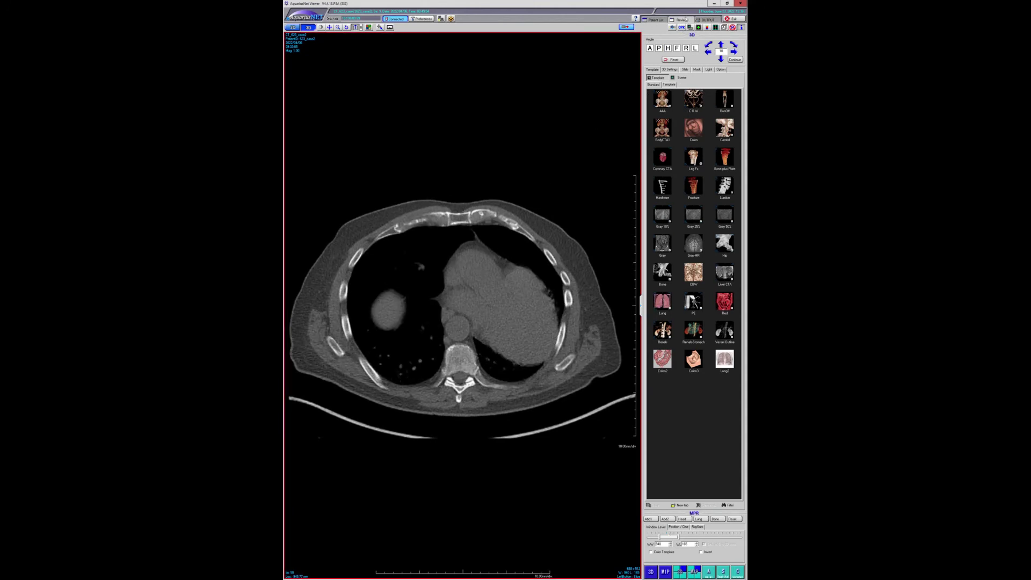
Load the case 3 single-view chest X-ray and narrow its display window to bring out lung and mediastinal contrast
{"action": "left_click", "coordinate": [661, 20]}
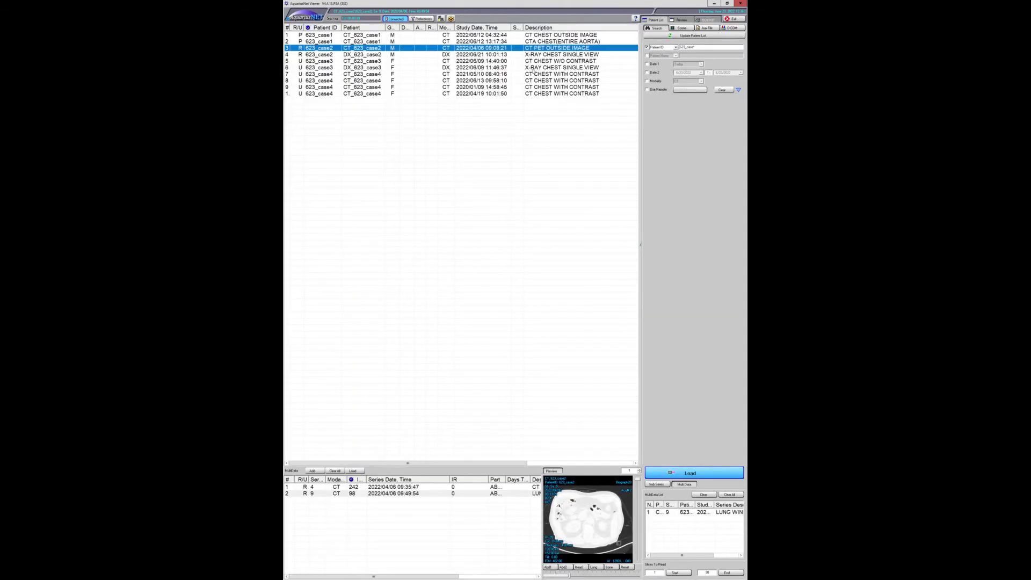
{"action": "left_click", "coordinate": [527, 63]}
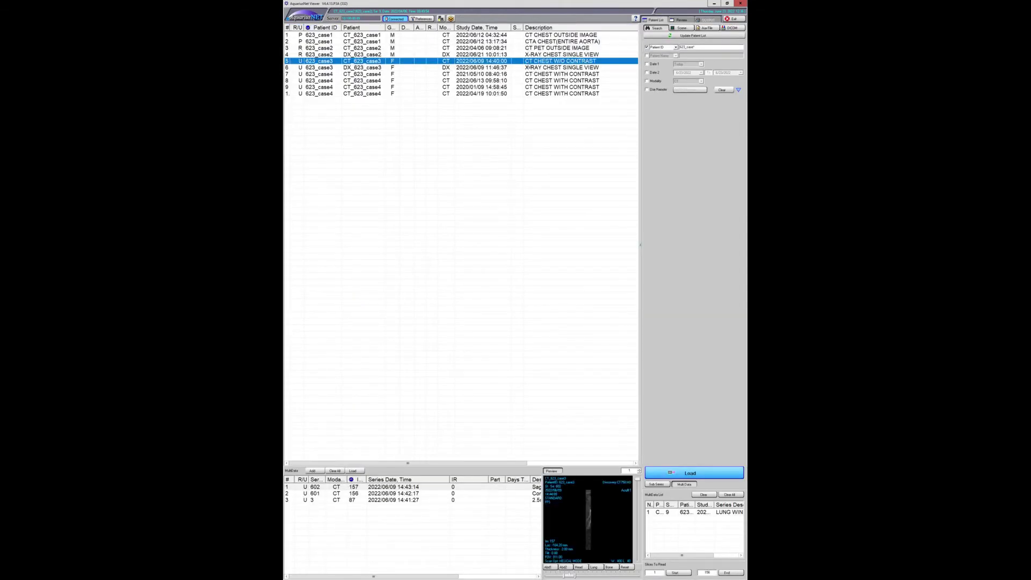
{"action": "left_click", "coordinate": [387, 483]}
{"action": "left_click", "coordinate": [456, 61]}
{"action": "key", "text": "Down"}
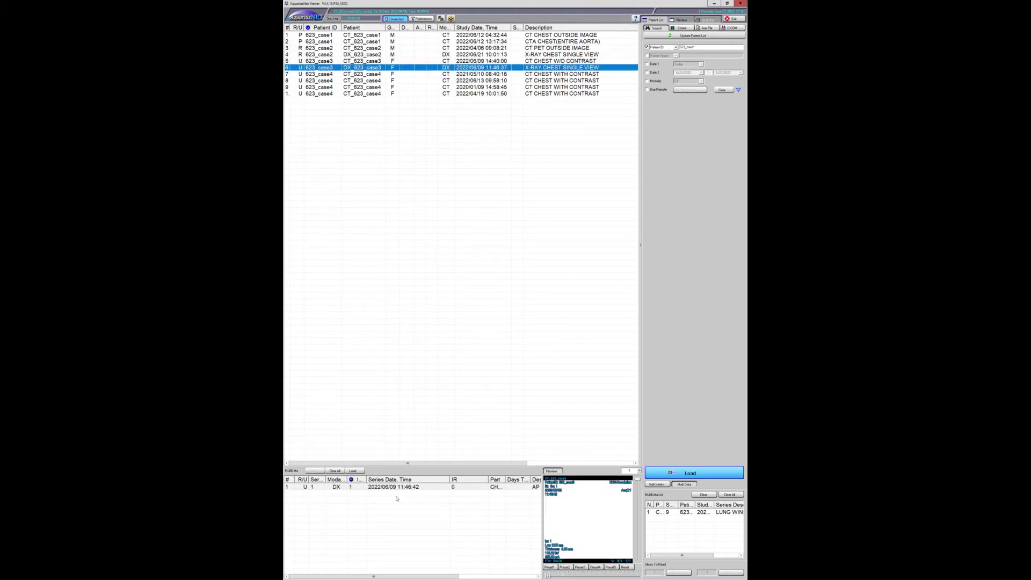
{"action": "double_click", "coordinate": [396, 486]}
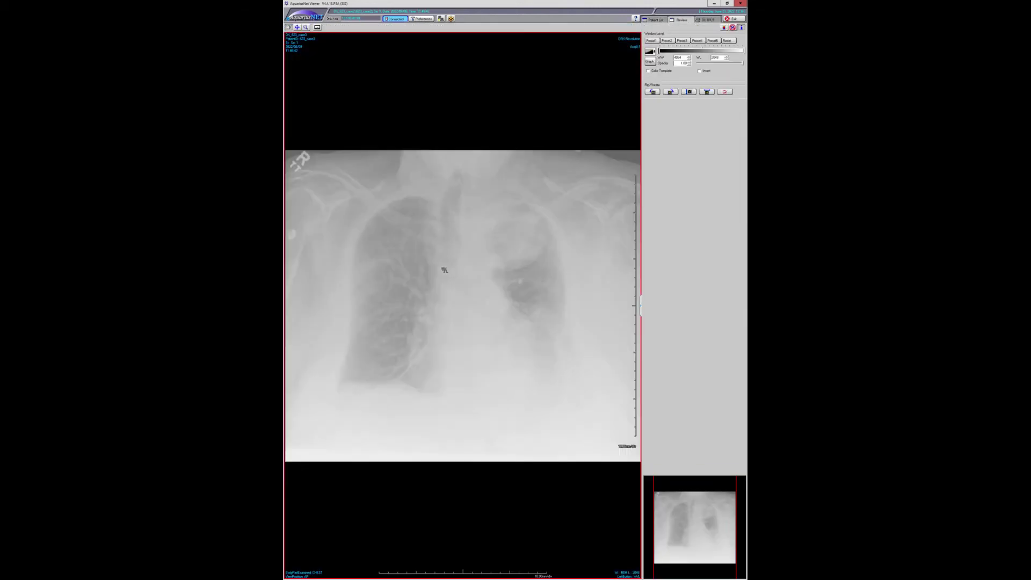
{"action": "mouse_move", "coordinate": [445, 270]}
{"action": "left_mouse_down"}
{"action": "mouse_move", "coordinate": [327, 216]}
{"action": "mouse_move", "coordinate": [472, 272]}
{"action": "mouse_move", "coordinate": [462, 268]}
{"action": "left_mouse_up"}
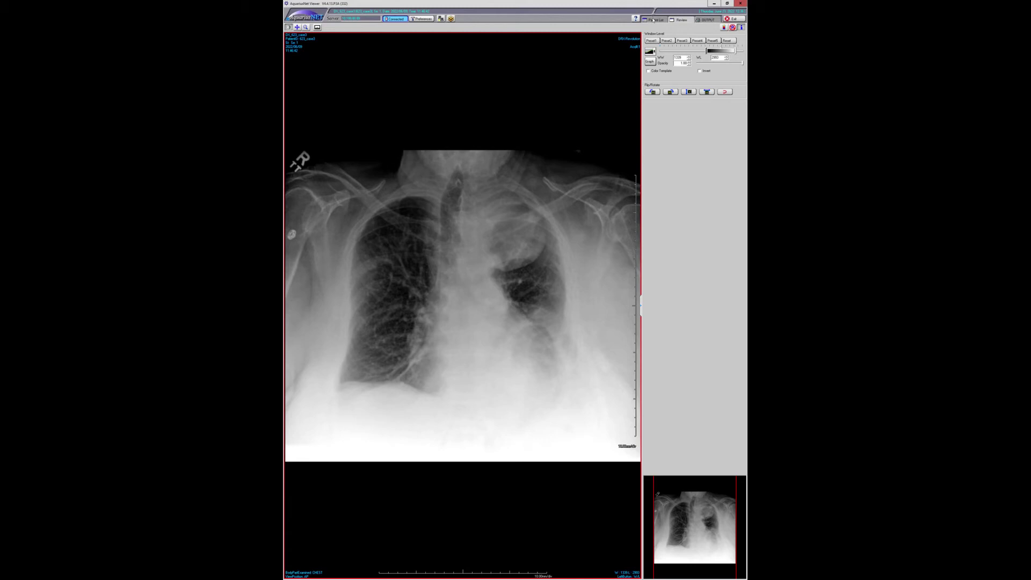
Load series 601 of the case 3 CT chest without contrast and enlarge its coronal view
{"action": "left_click", "coordinate": [653, 20]}
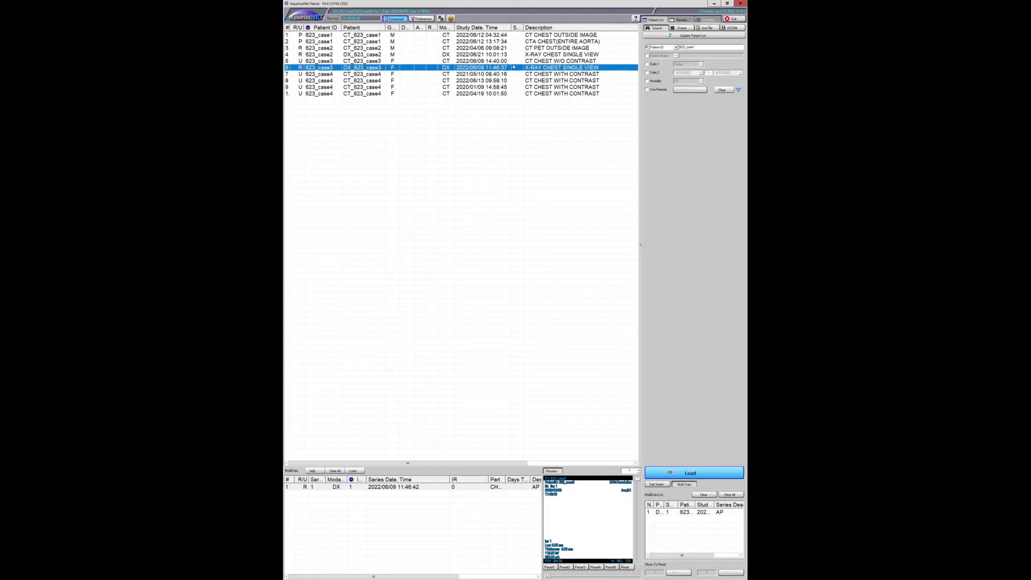
{"action": "key", "text": "Up"}
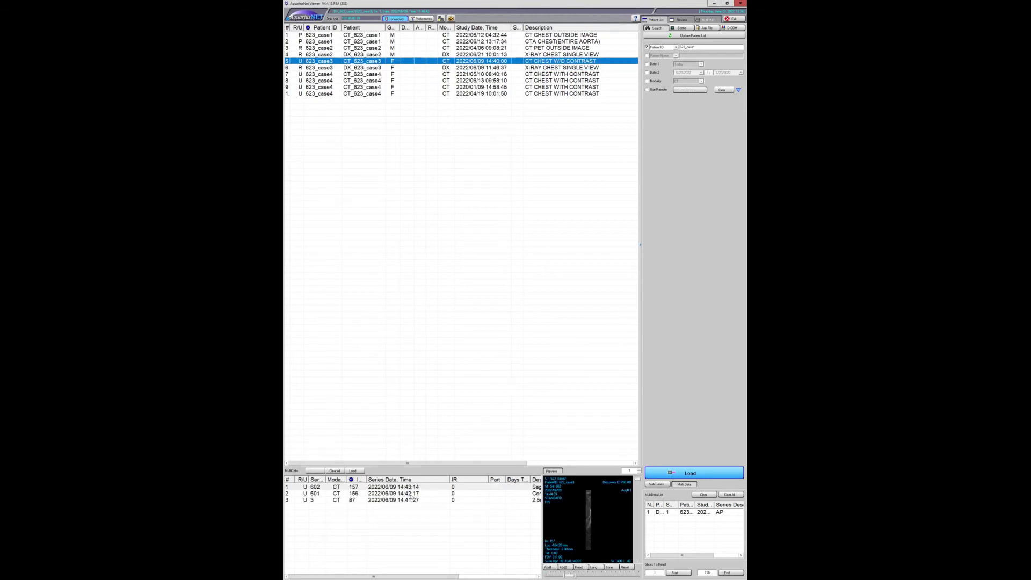
{"action": "left_click", "coordinate": [419, 494]}
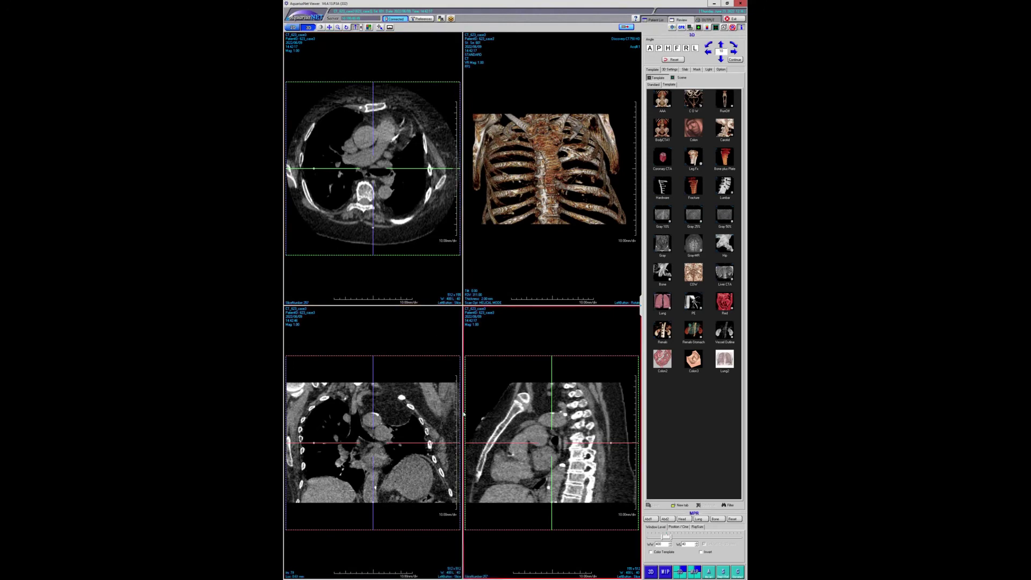
{"action": "left_click", "coordinate": [424, 381]}
{"action": "double_click", "coordinate": [423, 380]}
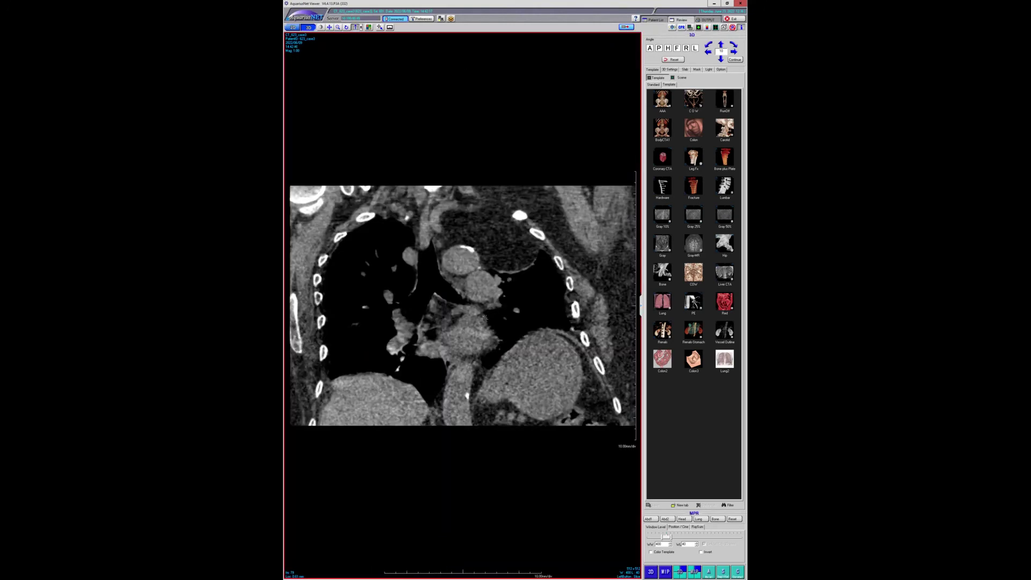
Examine the left upper chest lesion and its relation to the ribs and chest wall on the case 3 coronal images
{"action": "scroll", "coordinate": [478, 318], "scroll_direction": "down", "scroll_amount": 5}
{"action": "scroll", "coordinate": [478, 318], "scroll_direction": "down", "scroll_amount": 2}
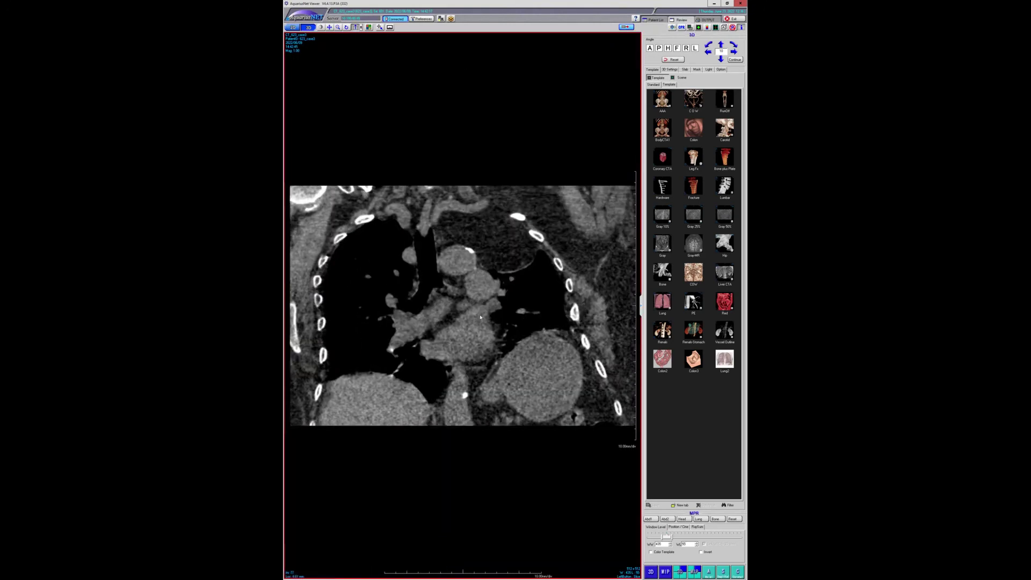
{"action": "scroll", "coordinate": [522, 246], "scroll_direction": "down", "scroll_amount": 4}
{"action": "scroll", "coordinate": [523, 246], "scroll_direction": "up", "scroll_amount": 3}
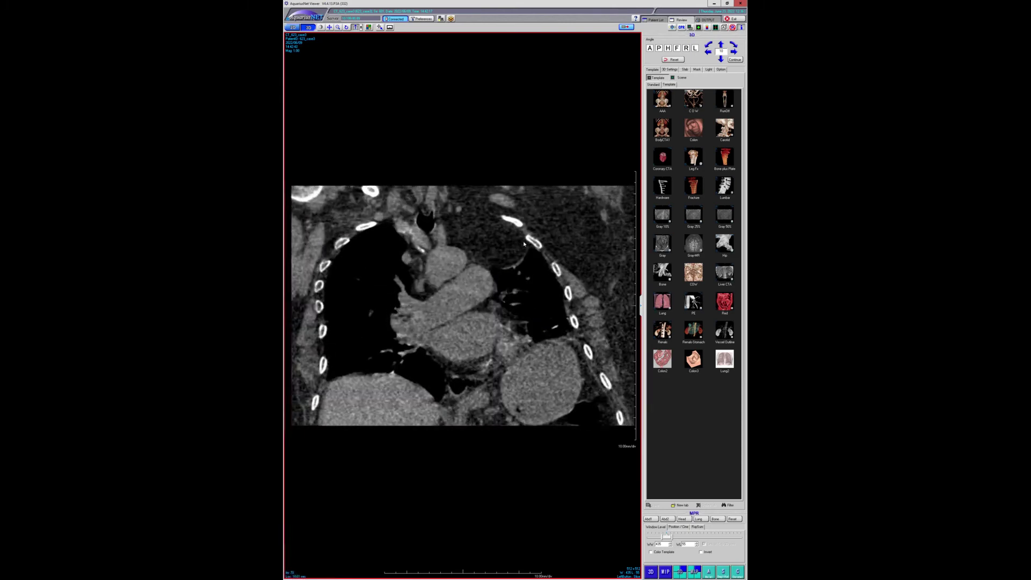
{"action": "scroll", "coordinate": [507, 225], "scroll_direction": "up", "scroll_amount": 8}
{"action": "scroll", "coordinate": [477, 226], "scroll_direction": "down", "scroll_amount": 4}
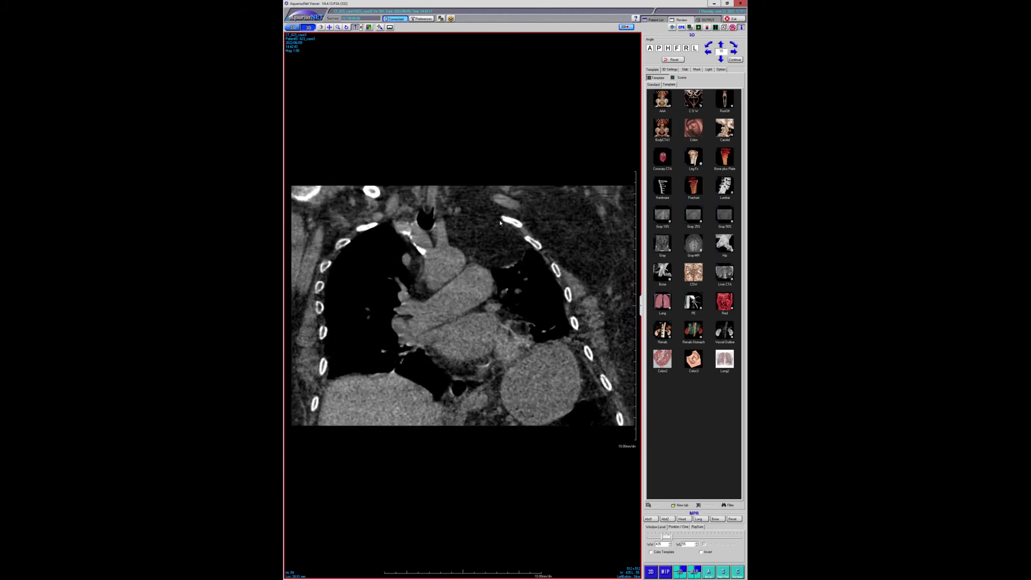
{"action": "scroll", "coordinate": [522, 205], "scroll_direction": "up", "scroll_amount": 5}
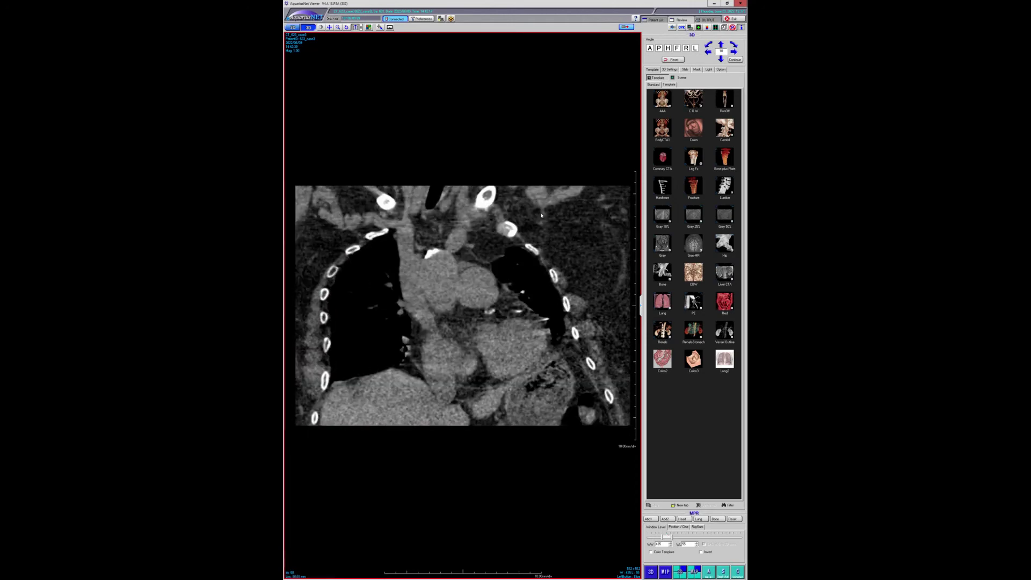
{"action": "scroll", "coordinate": [617, 276], "scroll_direction": "down", "scroll_amount": 3}
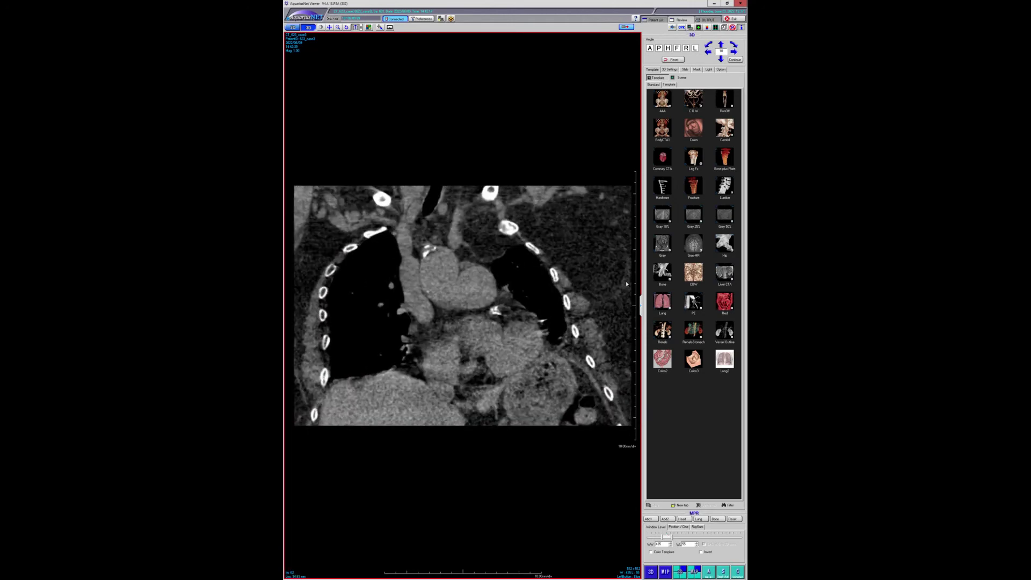
{"action": "scroll", "coordinate": [621, 273], "scroll_direction": "up", "scroll_amount": 3}
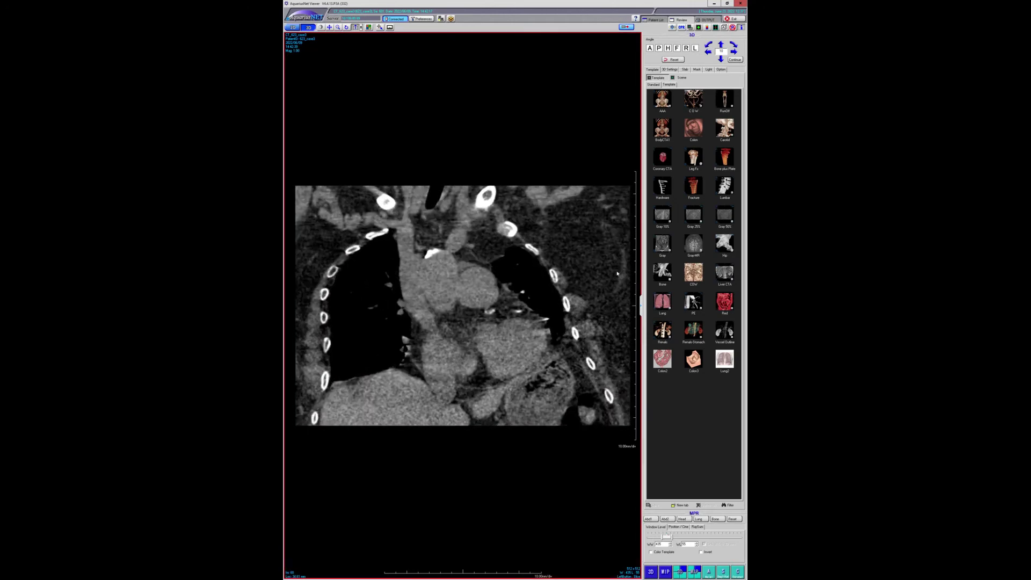
{"action": "scroll", "coordinate": [613, 255], "scroll_direction": "down", "scroll_amount": 3}
{"action": "scroll", "coordinate": [586, 214], "scroll_direction": "down", "scroll_amount": 4}
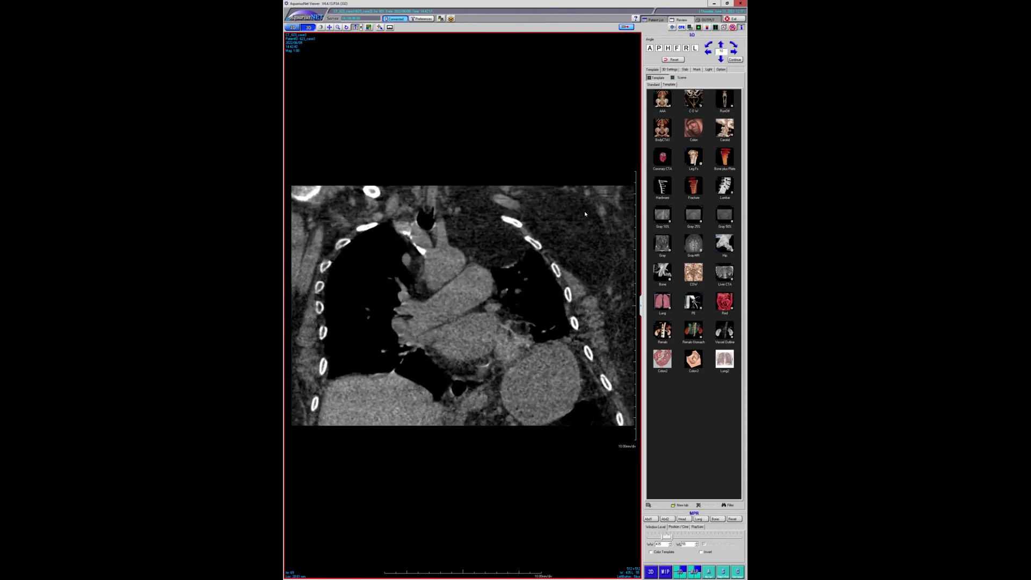
{"action": "scroll", "coordinate": [535, 212], "scroll_direction": "up", "scroll_amount": 2}
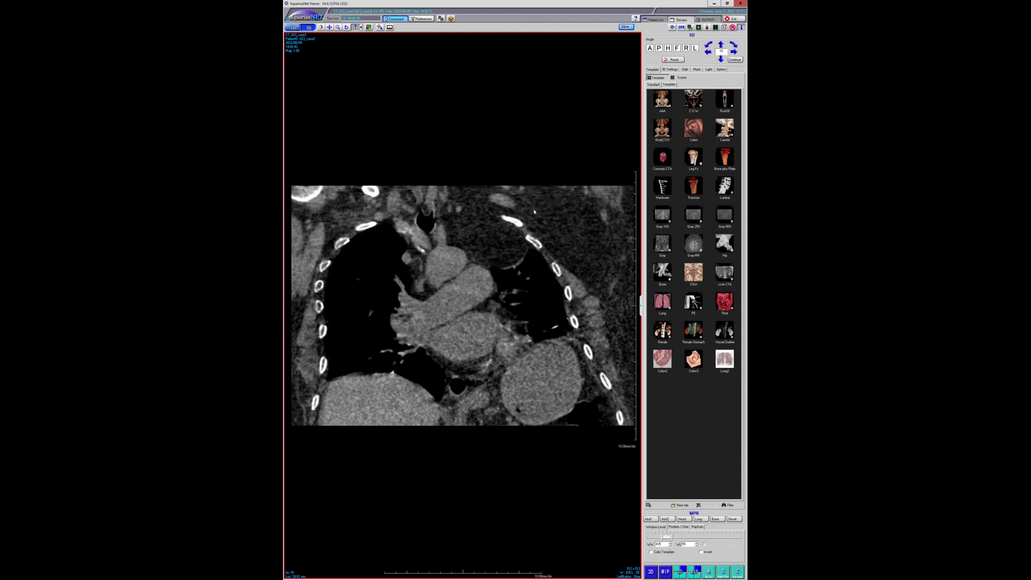
{"action": "scroll", "coordinate": [535, 212], "scroll_direction": "down", "scroll_amount": 4}
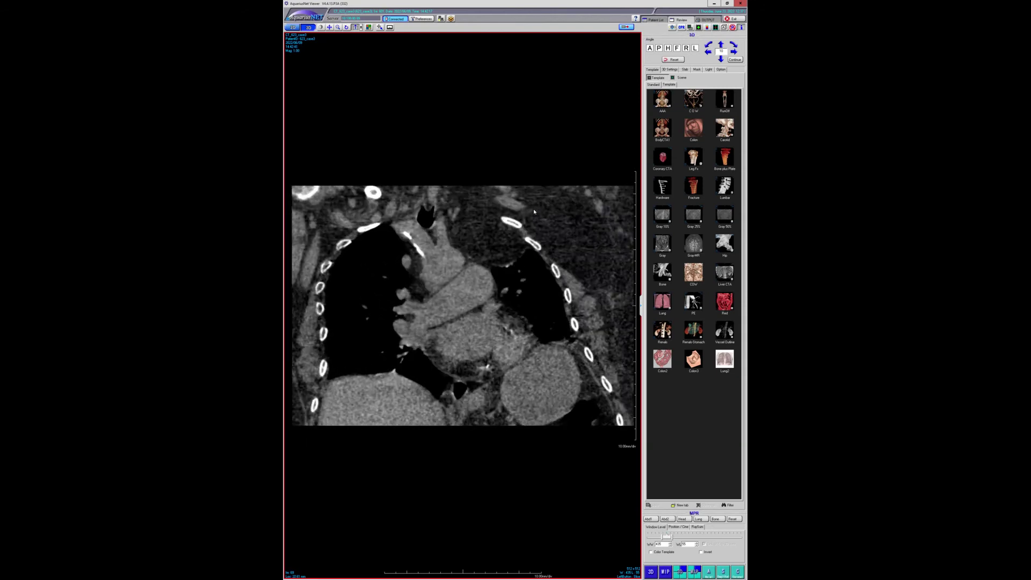
{"action": "scroll", "coordinate": [500, 217], "scroll_direction": "down", "scroll_amount": 2}
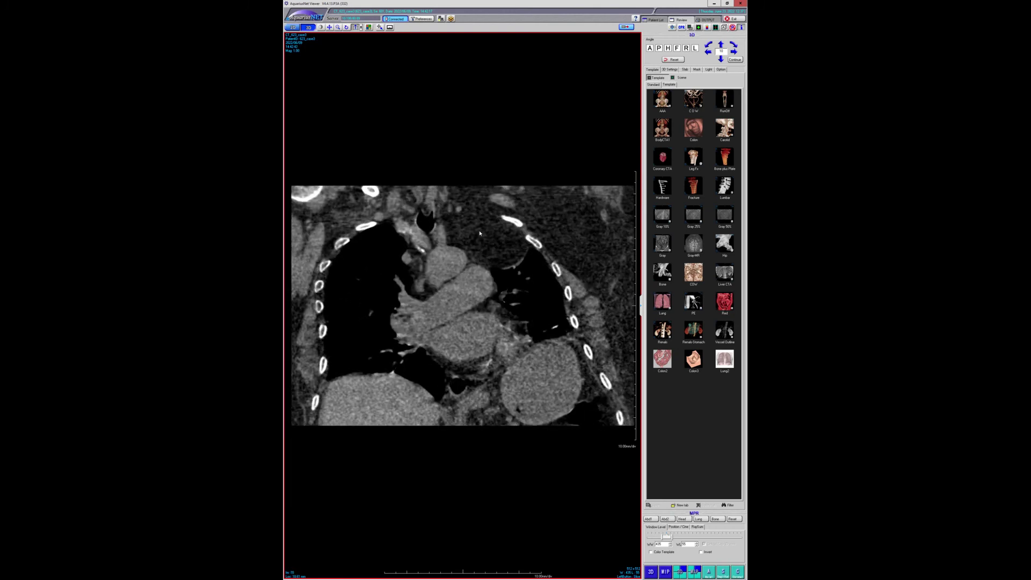
Widen the display window slightly and re-examine the left apical lesion's density and margins on the coronal images
{"action": "scroll", "coordinate": [487, 250], "scroll_direction": "up", "scroll_amount": 3}
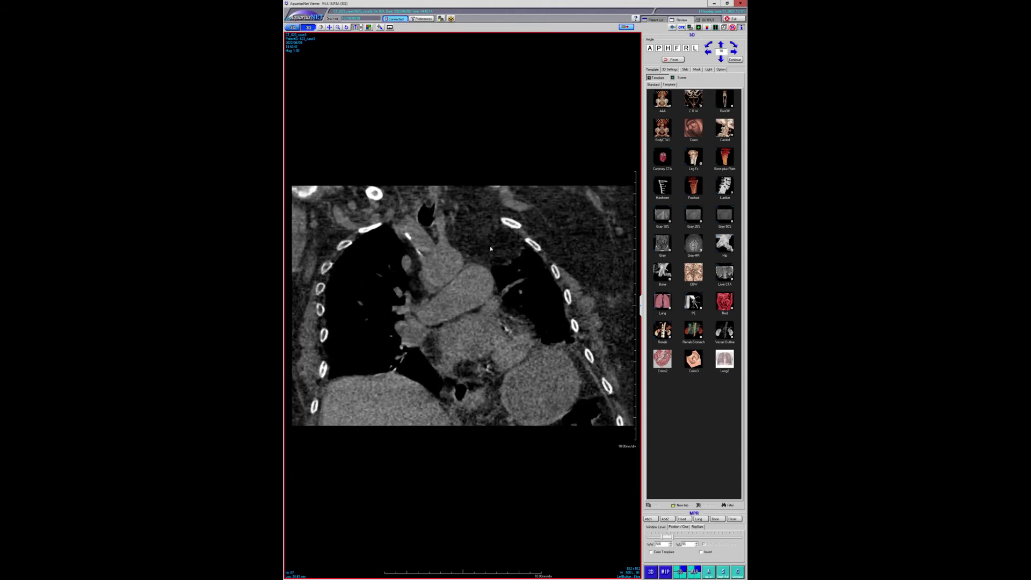
{"action": "scroll", "coordinate": [491, 248], "scroll_direction": "down", "scroll_amount": 1}
{"action": "scroll", "coordinate": [489, 249], "scroll_direction": "up", "scroll_amount": 5}
{"action": "scroll", "coordinate": [491, 247], "scroll_direction": "down", "scroll_amount": 5}
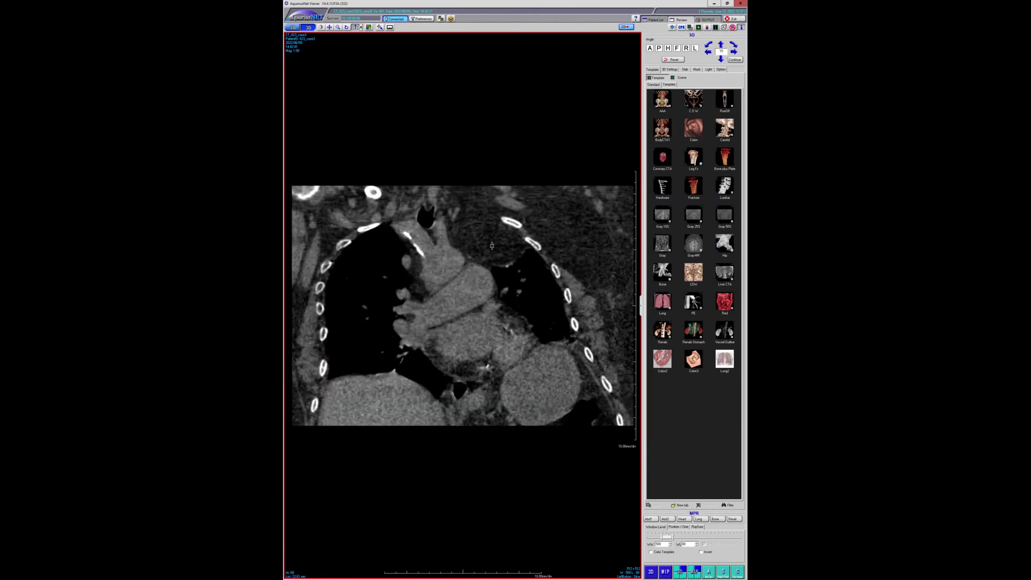
{"action": "scroll", "coordinate": [491, 246], "scroll_direction": "down", "scroll_amount": 2}
{"action": "scroll", "coordinate": [490, 246], "scroll_direction": "up", "scroll_amount": 10}
{"action": "scroll", "coordinate": [491, 248], "scroll_direction": "down", "scroll_amount": 12}
{"action": "scroll", "coordinate": [491, 248], "scroll_direction": "up", "scroll_amount": 8}
{"action": "scroll", "coordinate": [491, 249], "scroll_direction": "down", "scroll_amount": 6}
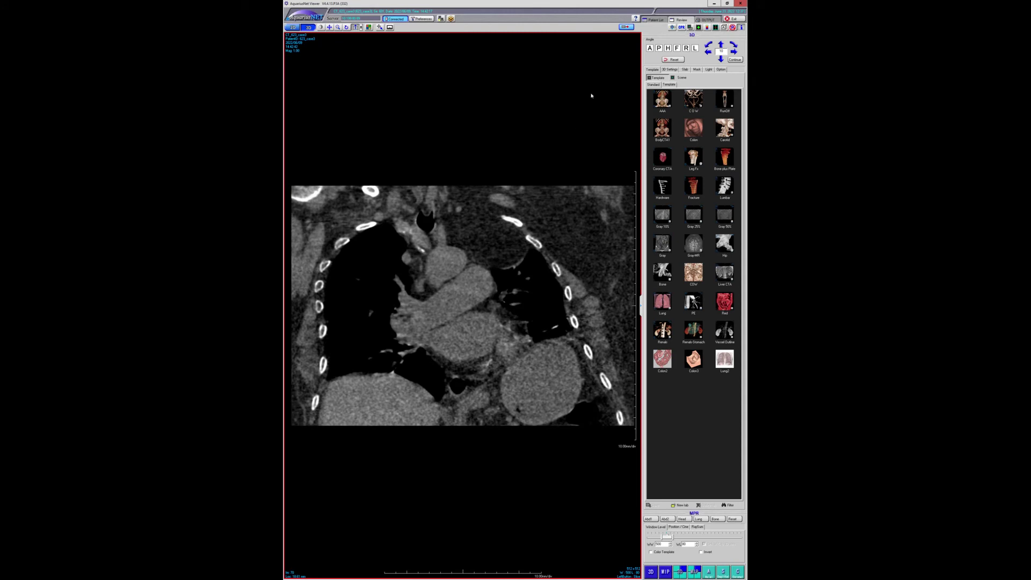
Load series 6 of the 2021/05/10 case 4 CT chest with contrast and view its enlarged axial images at liver level
{"action": "left_click", "coordinate": [652, 20]}
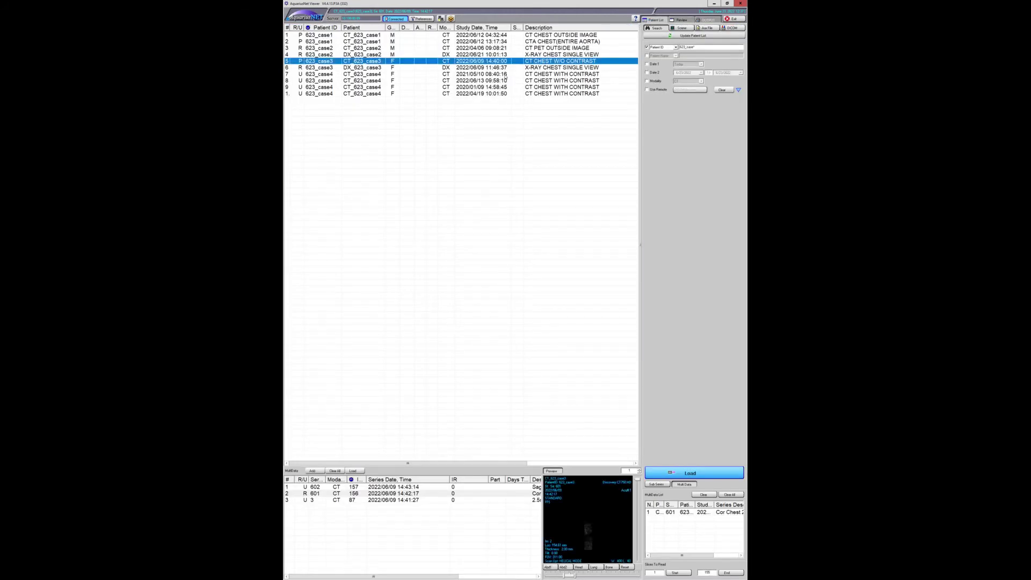
{"action": "left_click", "coordinate": [506, 75]}
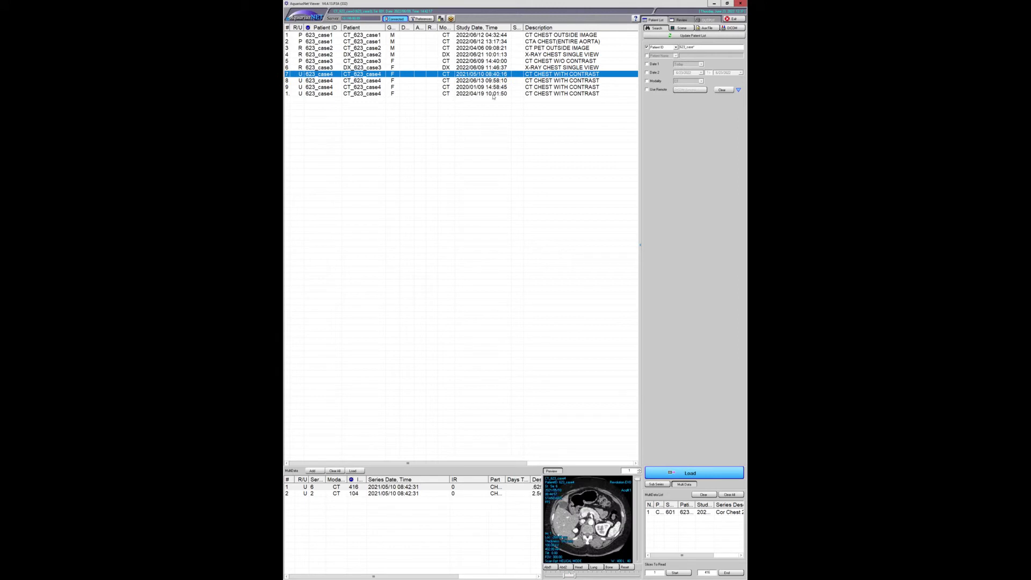
{"action": "left_click", "coordinate": [406, 487]}
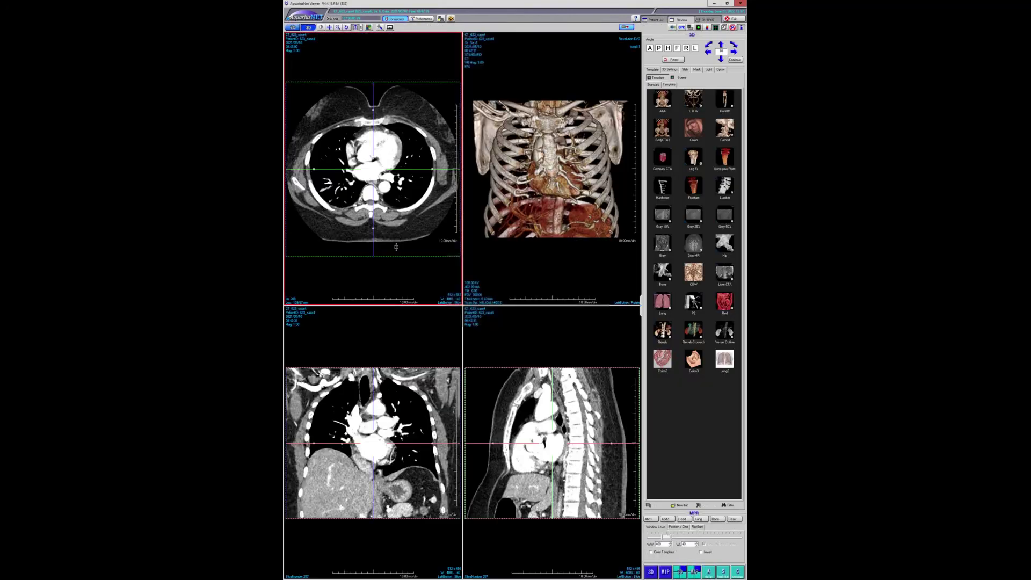
{"action": "left_click_drag", "start_coordinate": [486, 298], "coordinate": [586, 60]}
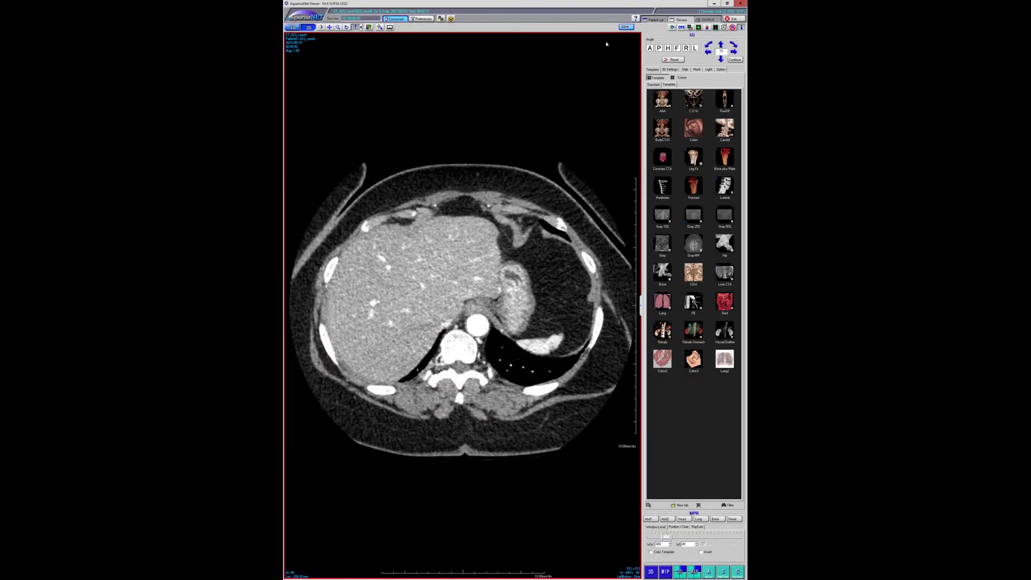
Load series 6 of the 2022/04/19 case 4 CT and survey its enlarged axial images between the heart and the liver
{"action": "left_click", "coordinate": [652, 19]}
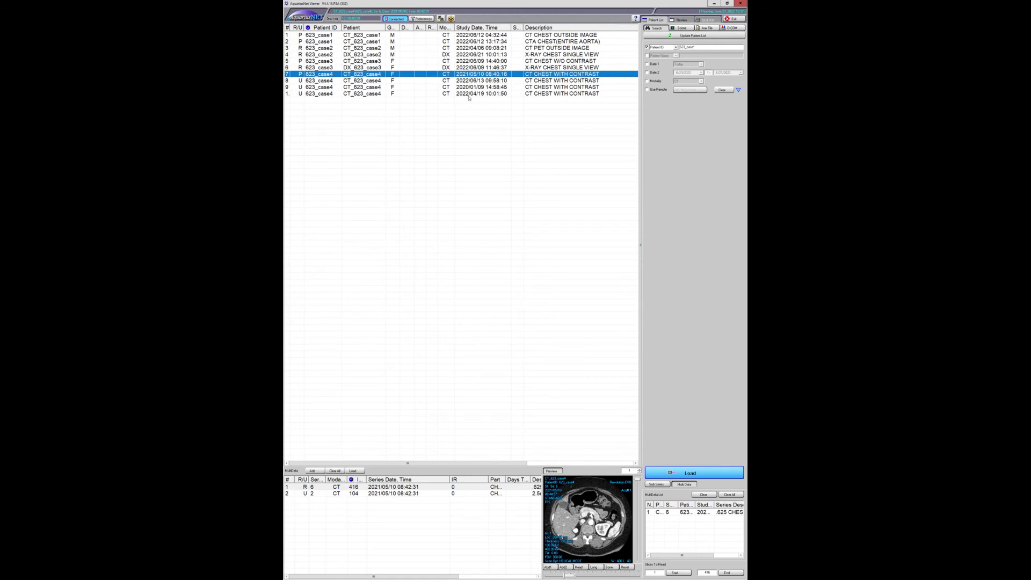
{"action": "left_click", "coordinate": [468, 95]}
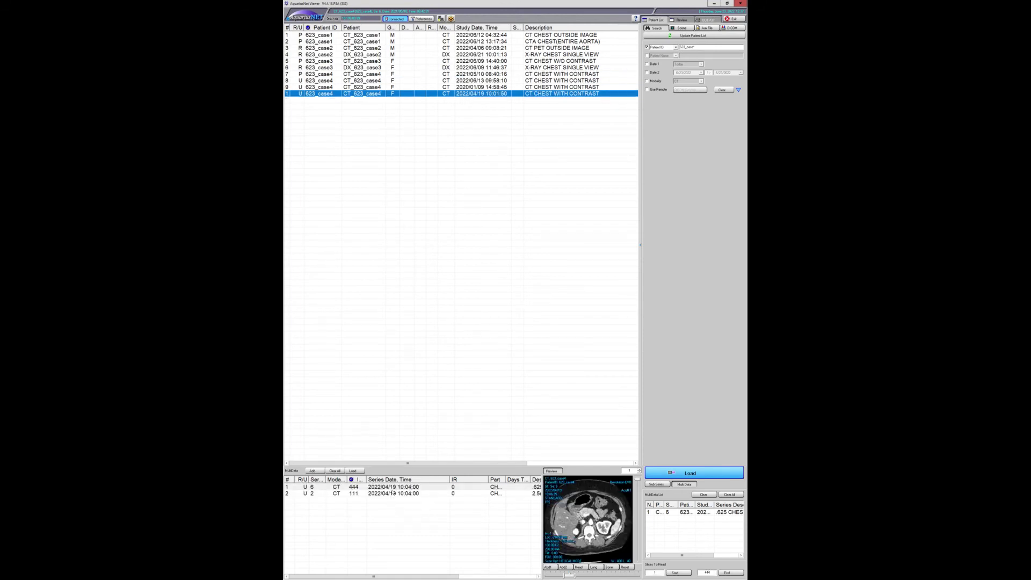
{"action": "double_click", "coordinate": [393, 492]}
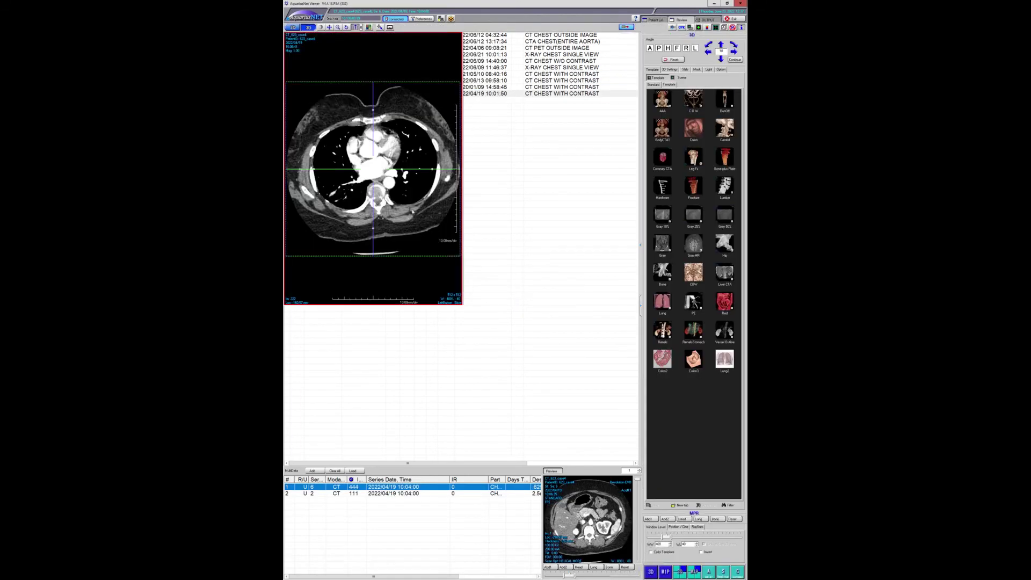
{"action": "scroll", "coordinate": [471, 269], "scroll_direction": "down", "scroll_amount": 10}
{"action": "scroll", "coordinate": [471, 270], "scroll_direction": "down", "scroll_amount": 6}
{"action": "scroll", "coordinate": [478, 269], "scroll_direction": "up", "scroll_amount": 15}
{"action": "scroll", "coordinate": [481, 267], "scroll_direction": "down", "scroll_amount": 5}
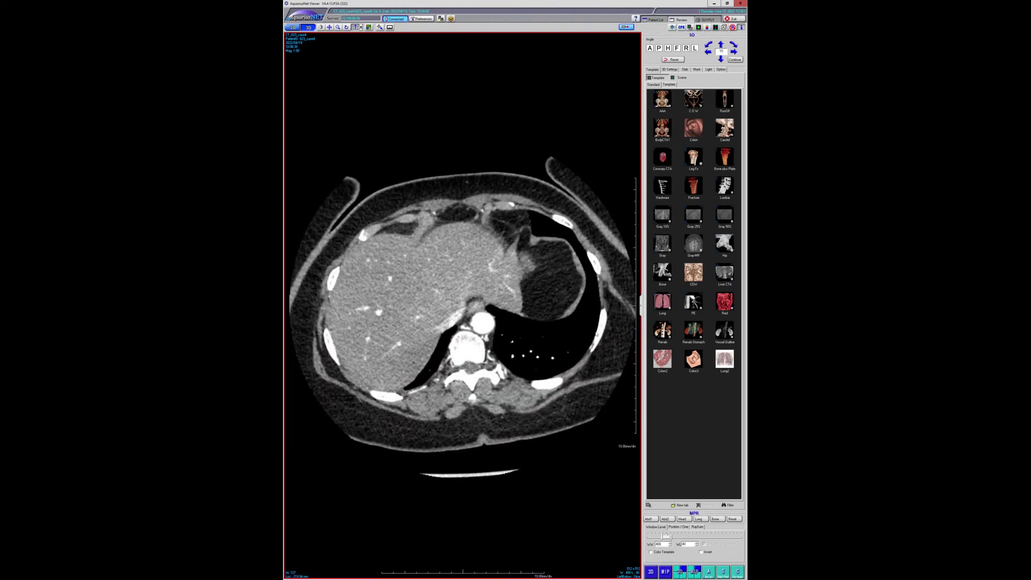
{"action": "scroll", "coordinate": [517, 216], "scroll_direction": "up", "scroll_amount": 10}
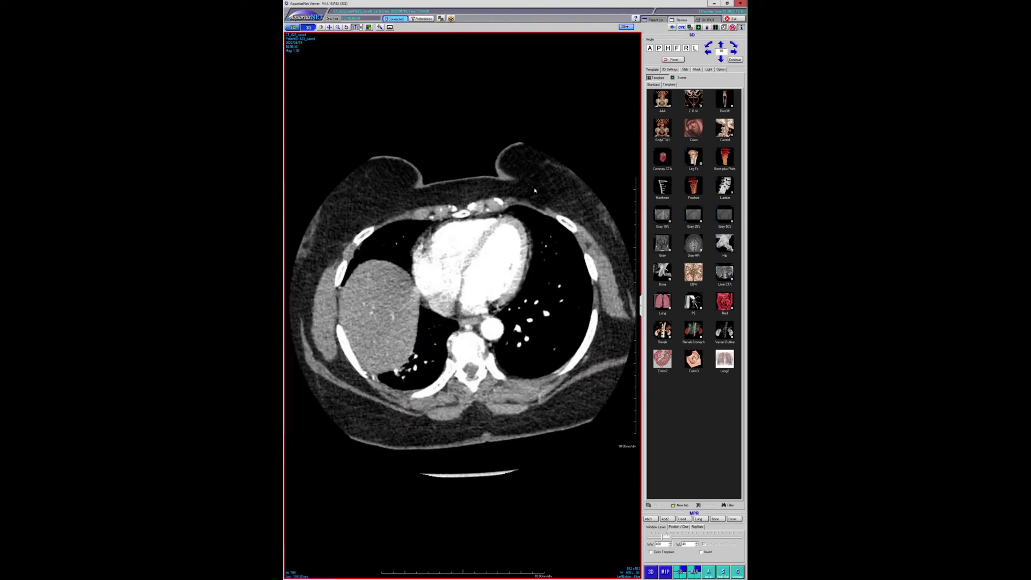
Load series 2 of the 2021/05/10 case 4 CT chest with contrast and enlarge its axial view
{"action": "left_click", "coordinate": [656, 21]}
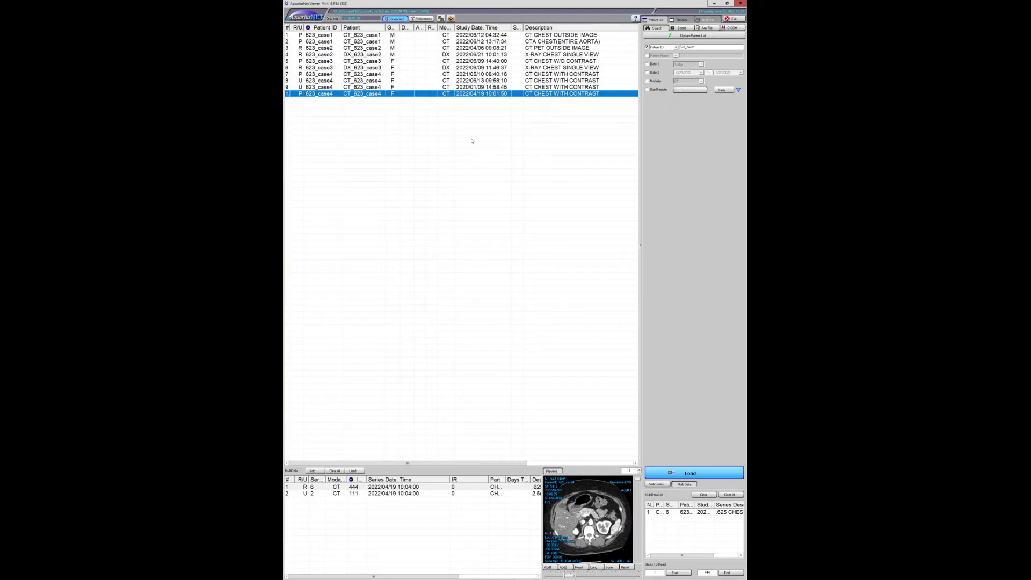
{"action": "left_click", "coordinate": [465, 75]}
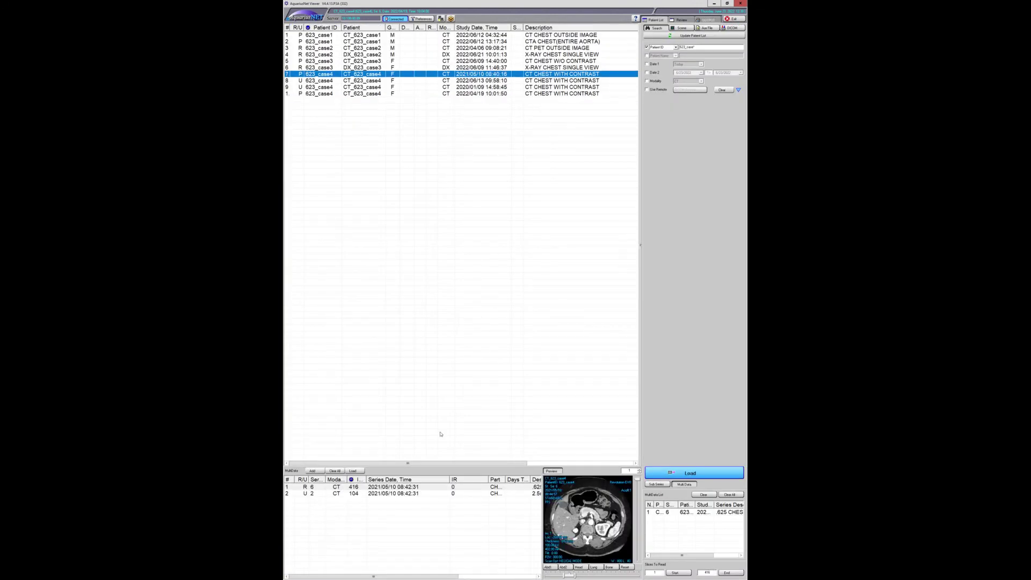
{"action": "left_click", "coordinate": [415, 493]}
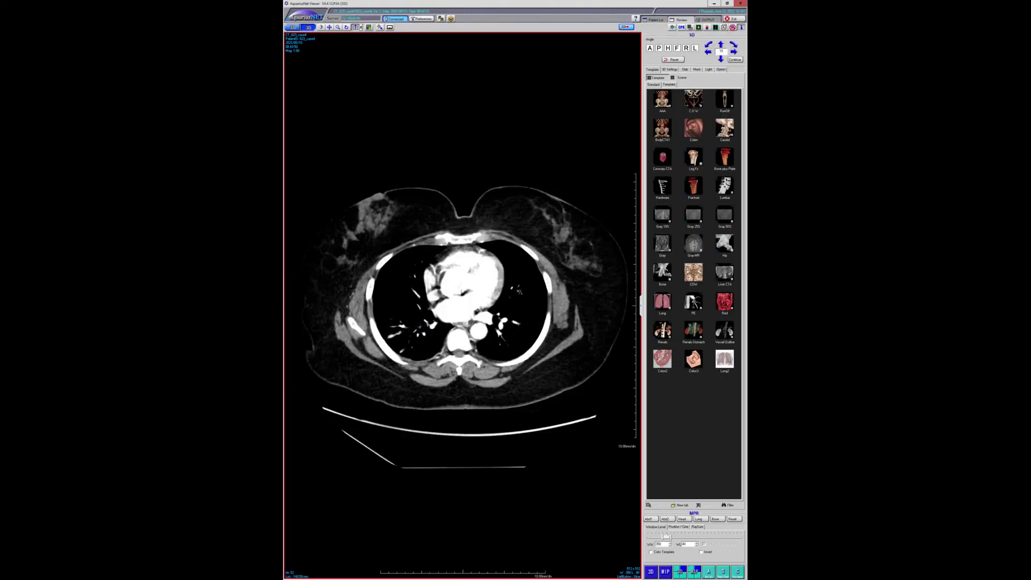
Widen the display window and survey the 2021/05/10 axial images between the heart and the upper abdomen
{"action": "left_click_drag", "start_coordinate": [523, 291], "coordinate": [521, 303]}
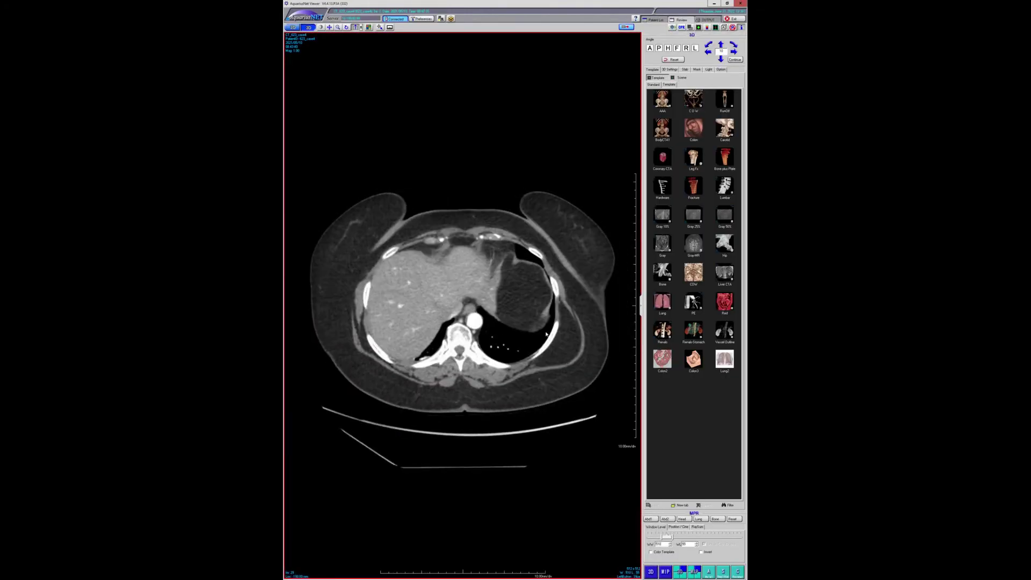
{"action": "scroll", "coordinate": [546, 334], "scroll_direction": "down", "scroll_amount": 5}
{"action": "scroll", "coordinate": [542, 333], "scroll_direction": "up", "scroll_amount": 5}
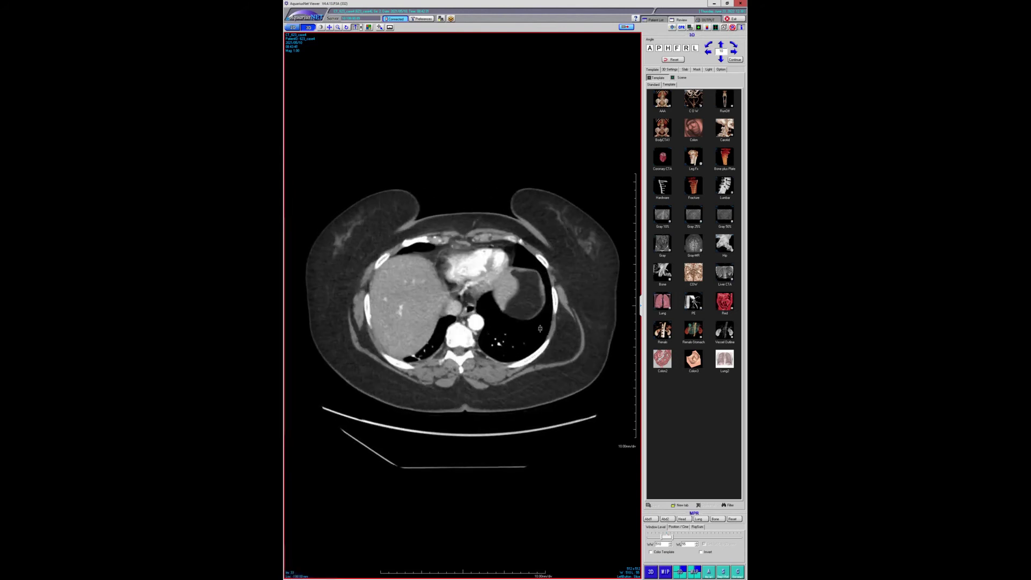
{"action": "scroll", "coordinate": [542, 331], "scroll_direction": "up", "scroll_amount": 3}
{"action": "scroll", "coordinate": [537, 332], "scroll_direction": "down", "scroll_amount": 8}
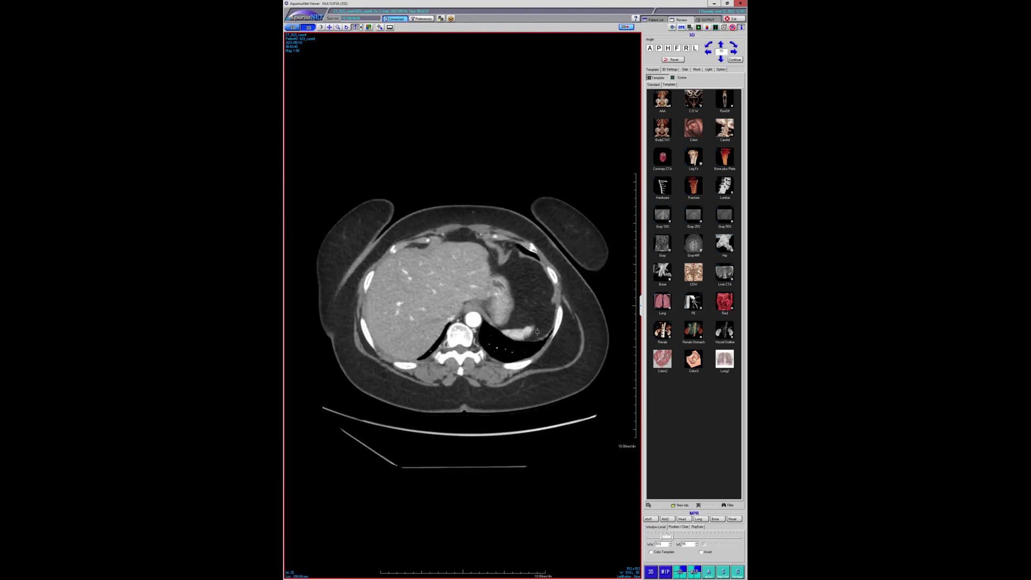
{"action": "scroll", "coordinate": [537, 331], "scroll_direction": "down", "scroll_amount": 10}
{"action": "scroll", "coordinate": [540, 332], "scroll_direction": "up", "scroll_amount": 5}
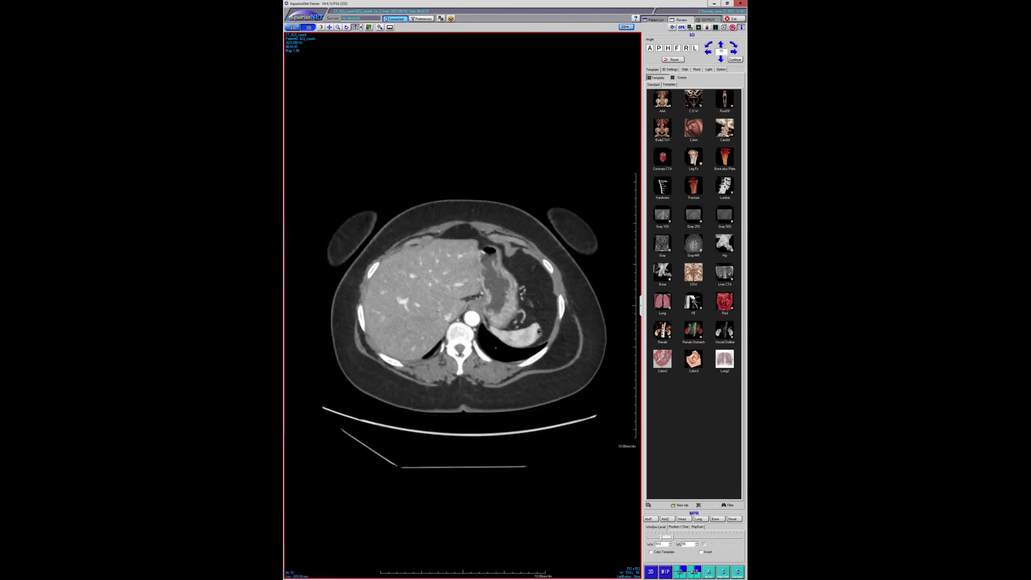
{"action": "scroll", "coordinate": [540, 332], "scroll_direction": "up", "scroll_amount": 15}
{"action": "scroll", "coordinate": [536, 332], "scroll_direction": "down", "scroll_amount": 7}
{"action": "scroll", "coordinate": [536, 332], "scroll_direction": "down", "scroll_amount": 5}
{"action": "scroll", "coordinate": [536, 333], "scroll_direction": "up", "scroll_amount": 8}
Load series 2 of the 2022/04/19 case 4 CT chest with contrast and survey its enlarged axial images from the heart to the spleen
{"action": "left_click", "coordinate": [656, 20]}
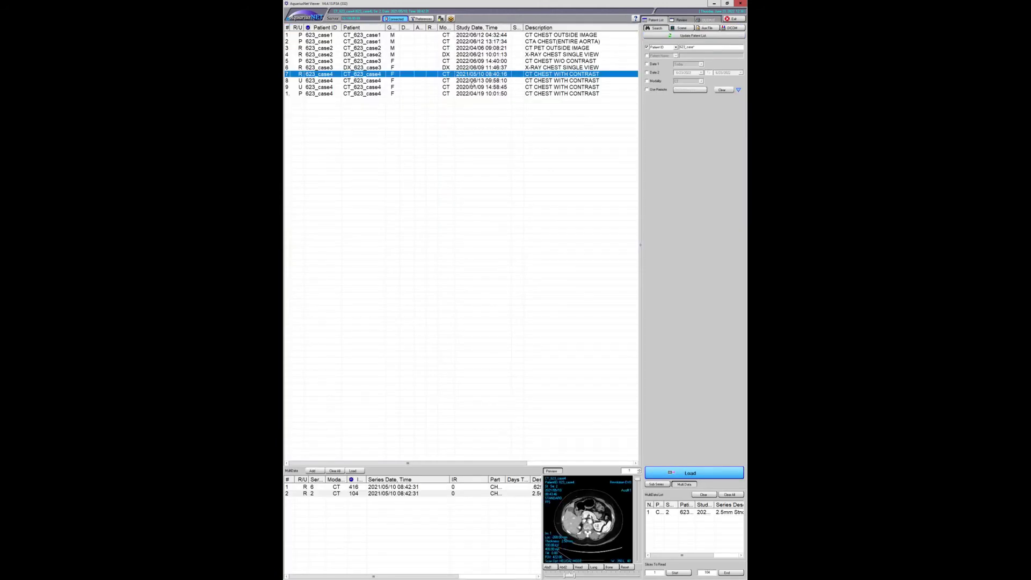
{"action": "left_click", "coordinate": [478, 88]}
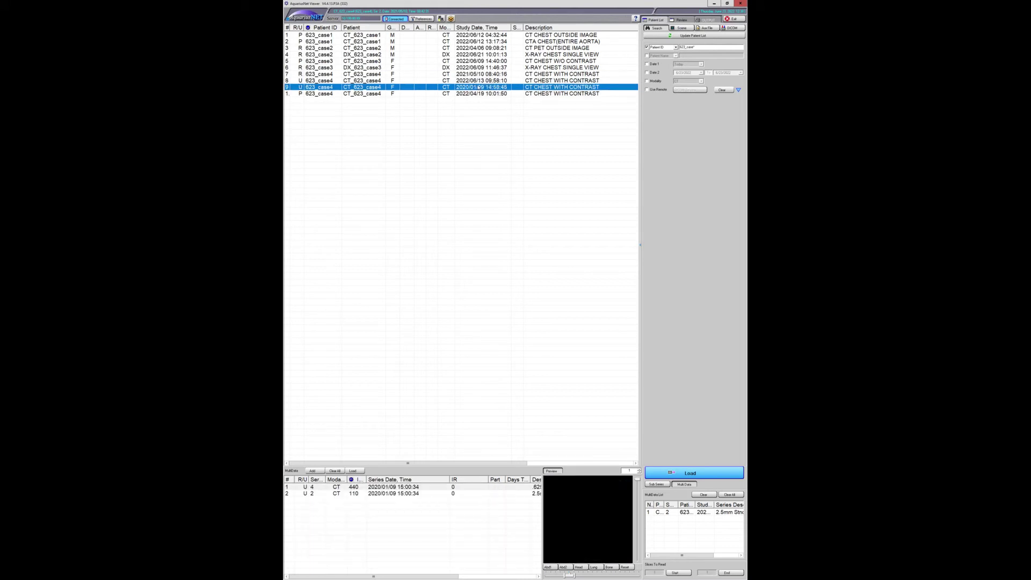
{"action": "left_click", "coordinate": [478, 94]}
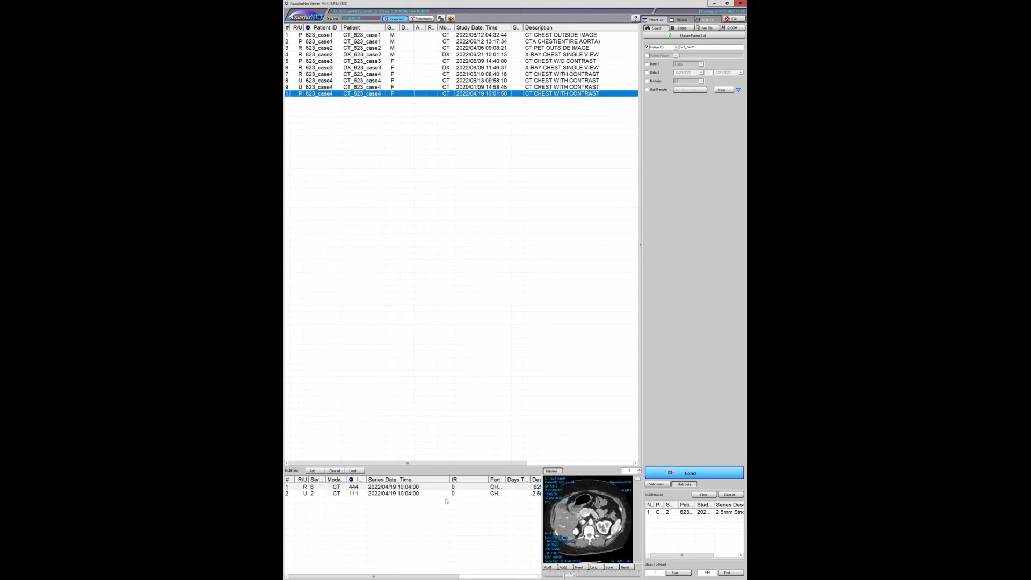
{"action": "left_click", "coordinate": [403, 494]}
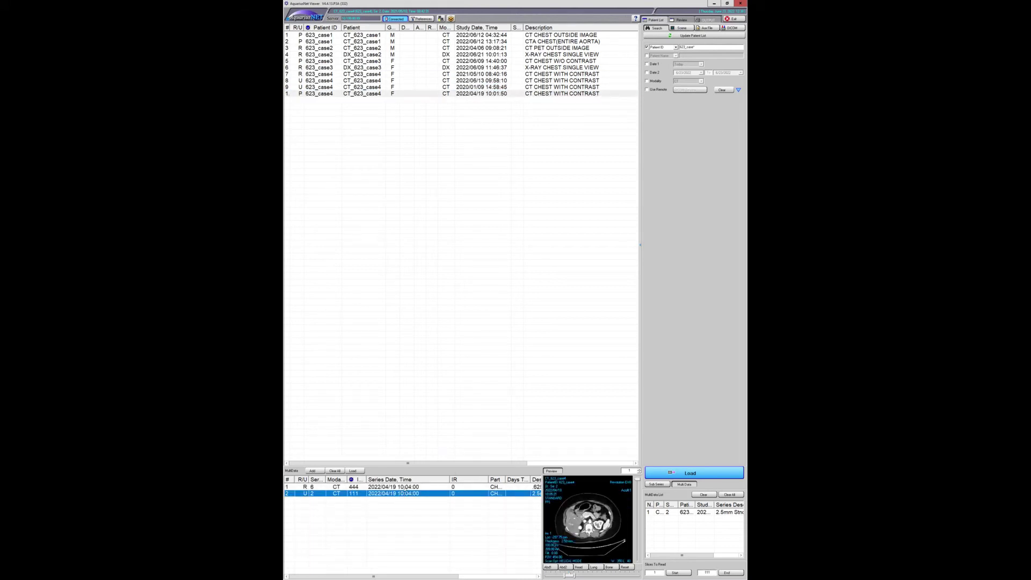
{"action": "left_click", "coordinate": [405, 487]}
{"action": "left_click", "coordinate": [402, 494]}
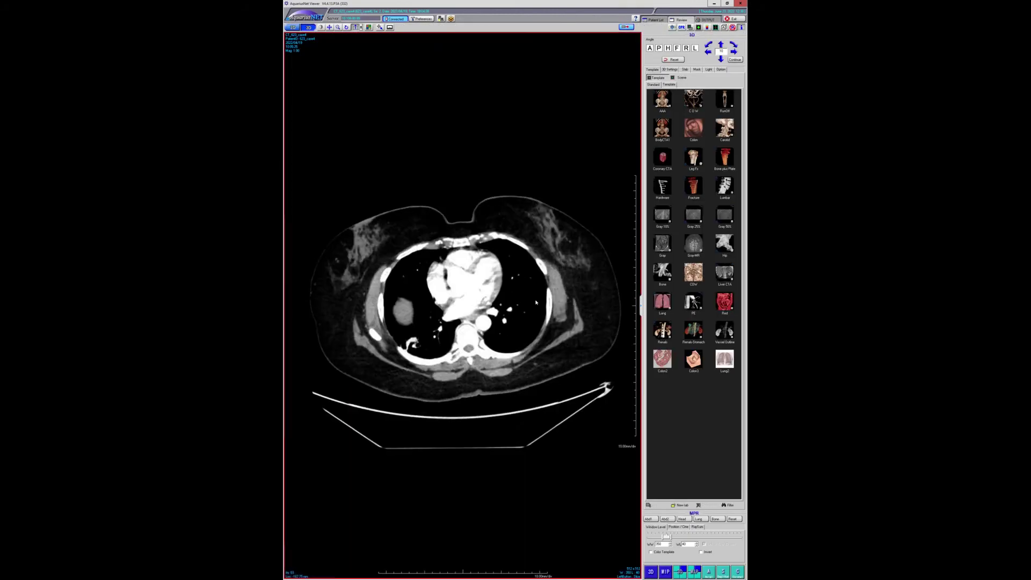
{"action": "scroll", "coordinate": [536, 303], "scroll_direction": "down", "scroll_amount": 20}
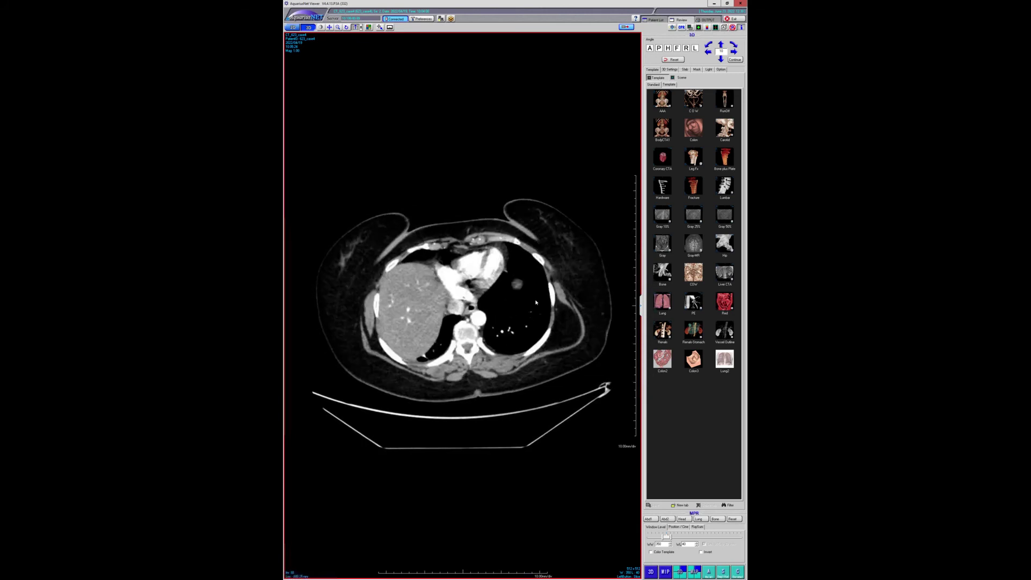
{"action": "scroll", "coordinate": [535, 303], "scroll_direction": "down", "scroll_amount": 5}
{"action": "scroll", "coordinate": [587, 364], "scroll_direction": "down", "scroll_amount": 10}
{"action": "scroll", "coordinate": [568, 349], "scroll_direction": "down", "scroll_amount": 4}
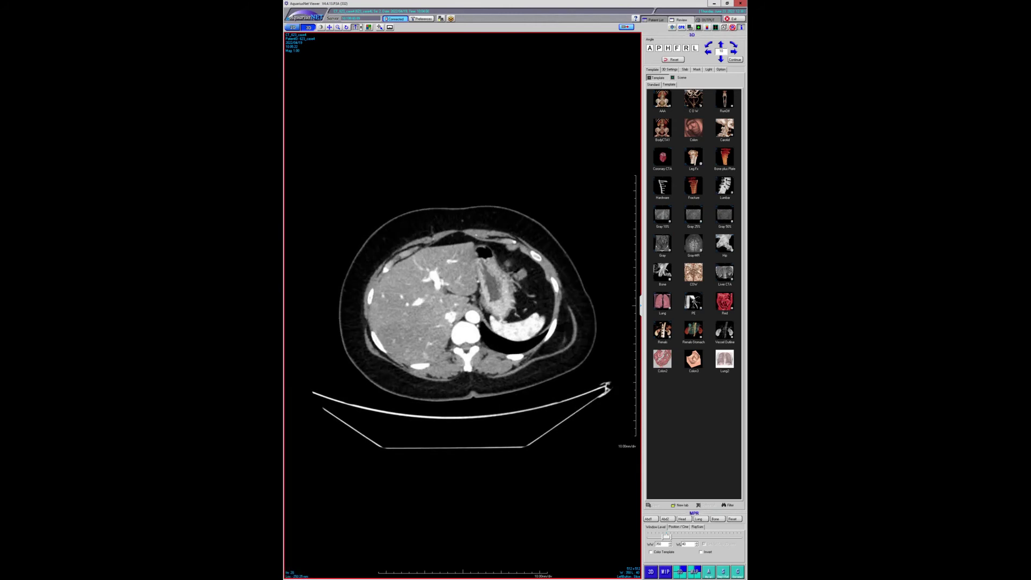
Load series 4 of the 2022/06/13 case 4 CT chest with contrast
{"action": "left_click", "coordinate": [654, 20]}
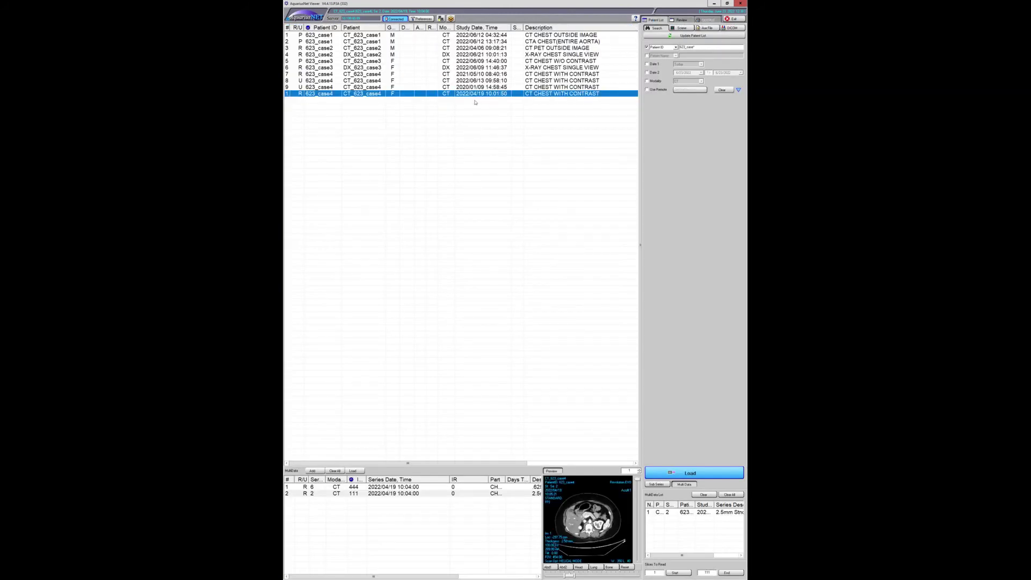
{"action": "left_click", "coordinate": [472, 81]}
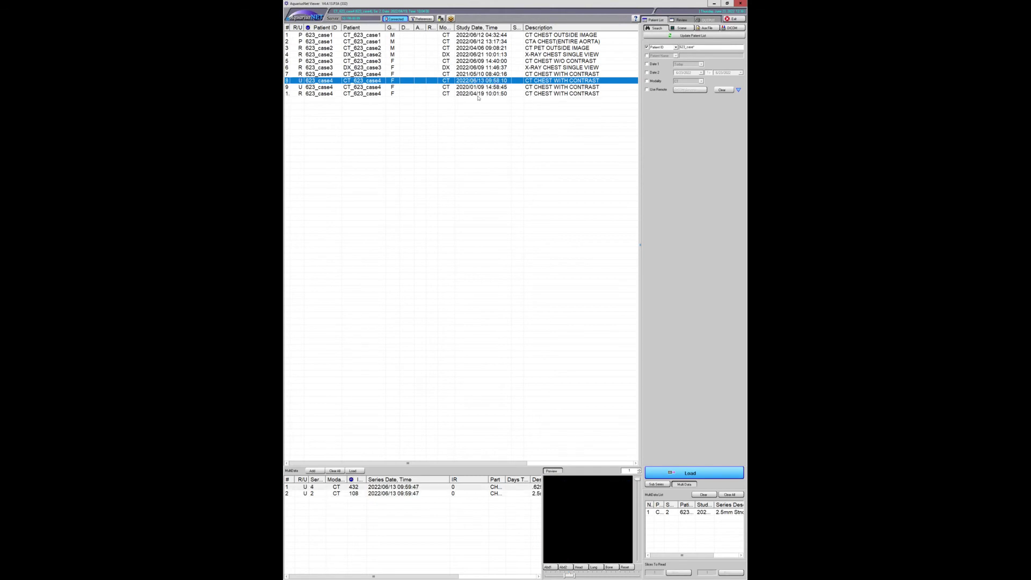
{"action": "left_click", "coordinate": [408, 487]}
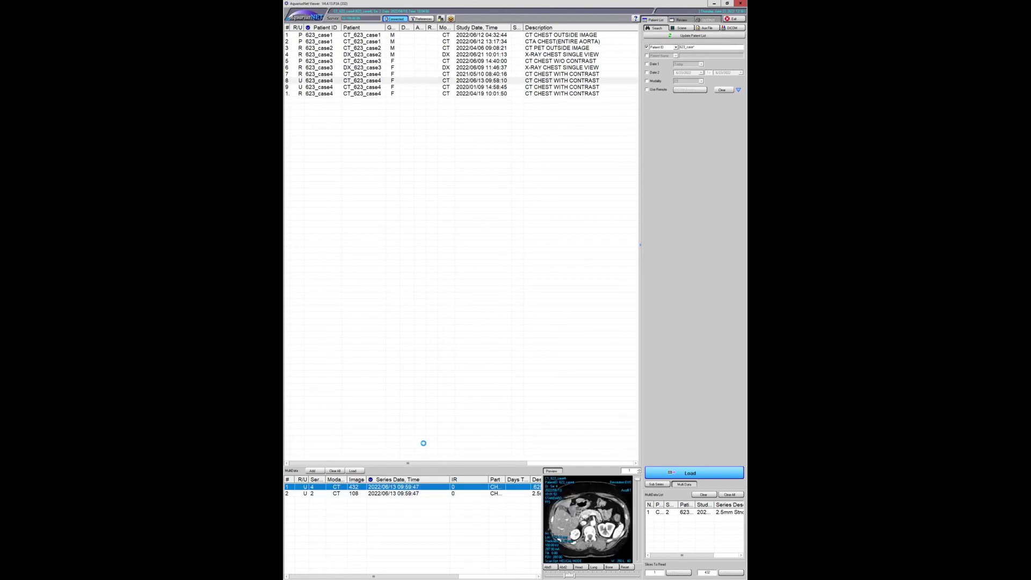
{"action": "left_click_drag", "start_coordinate": [482, 292], "coordinate": [618, 384]}
Load series 2 of the 2022/06/13 case 4 CT and survey its enlarged axial images around the liver, stomach and spleen
{"action": "left_click", "coordinate": [651, 20]}
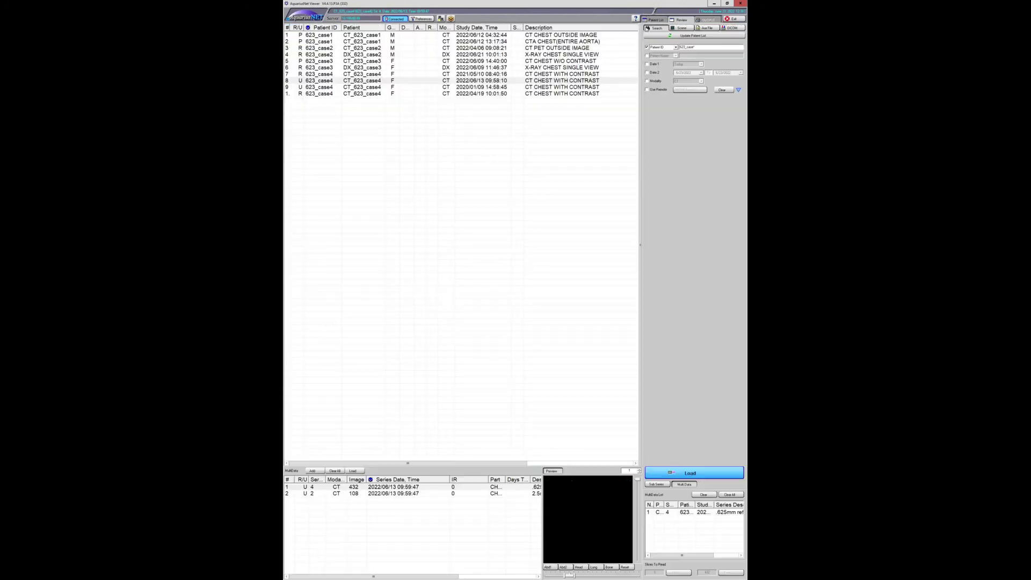
{"action": "left_click", "coordinate": [403, 489]}
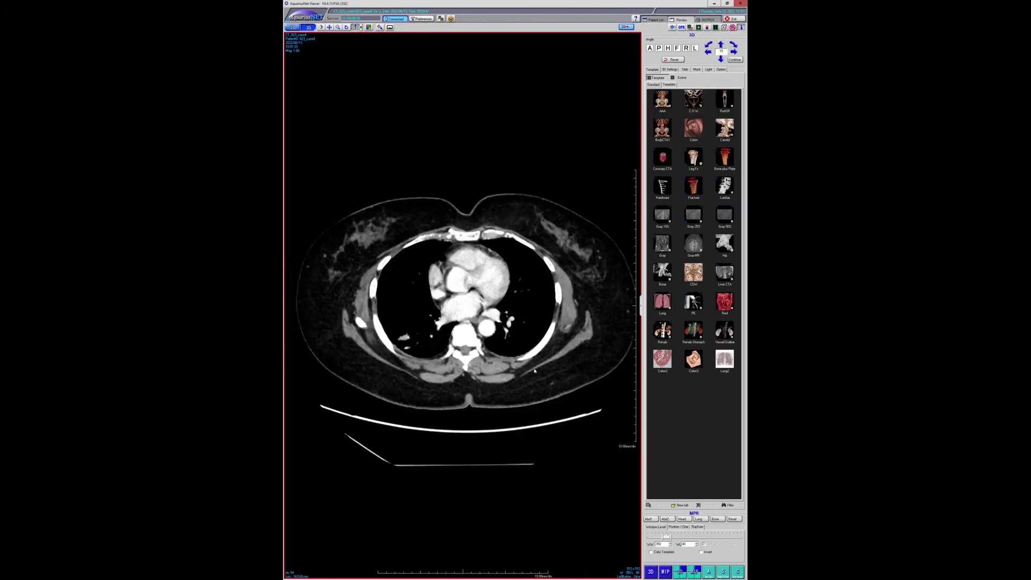
{"action": "scroll", "coordinate": [593, 284], "scroll_direction": "down", "scroll_amount": 6}
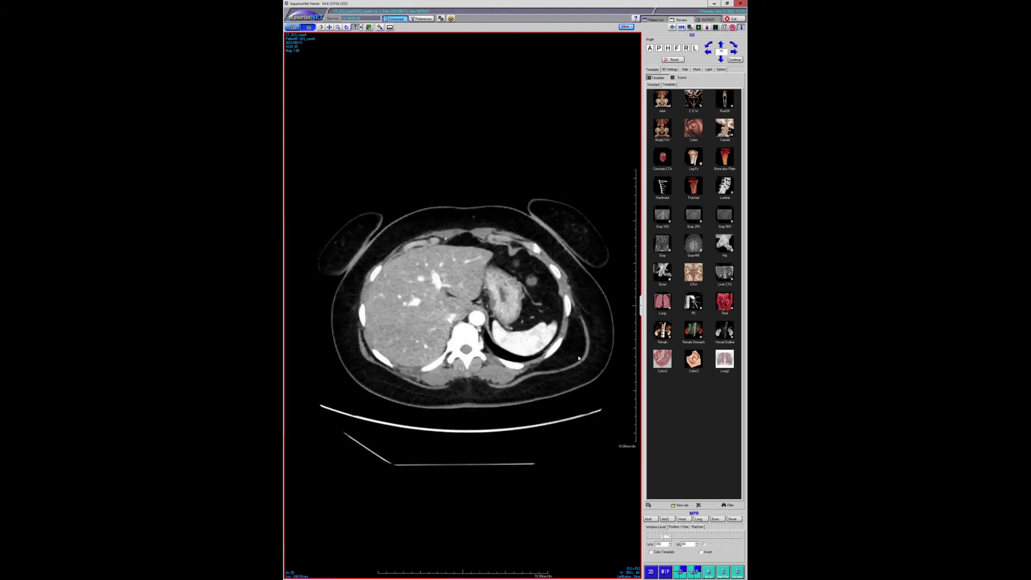
{"action": "scroll", "coordinate": [579, 358], "scroll_direction": "down", "scroll_amount": 9}
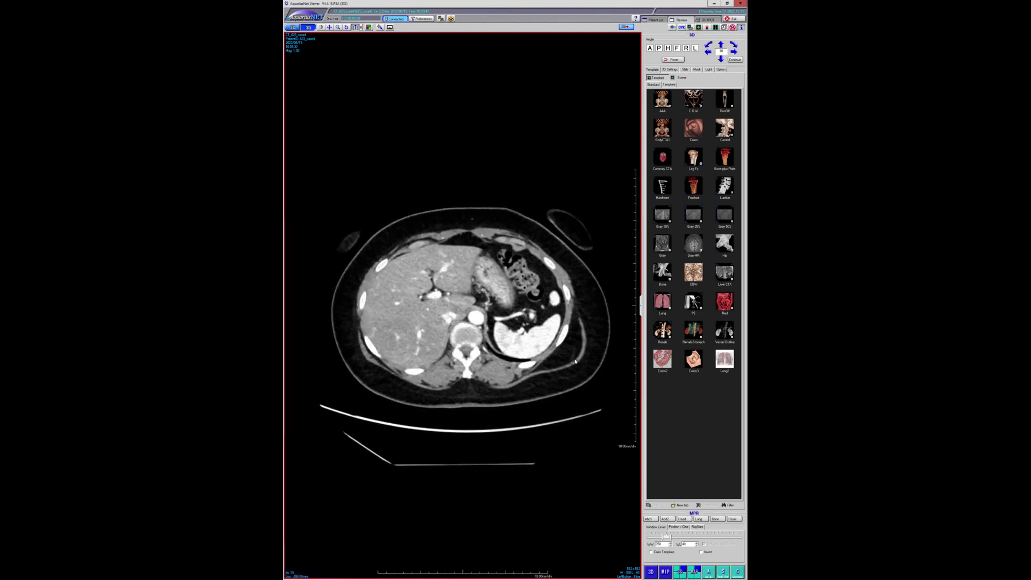
{"action": "scroll", "coordinate": [575, 361], "scroll_direction": "down", "scroll_amount": 2}
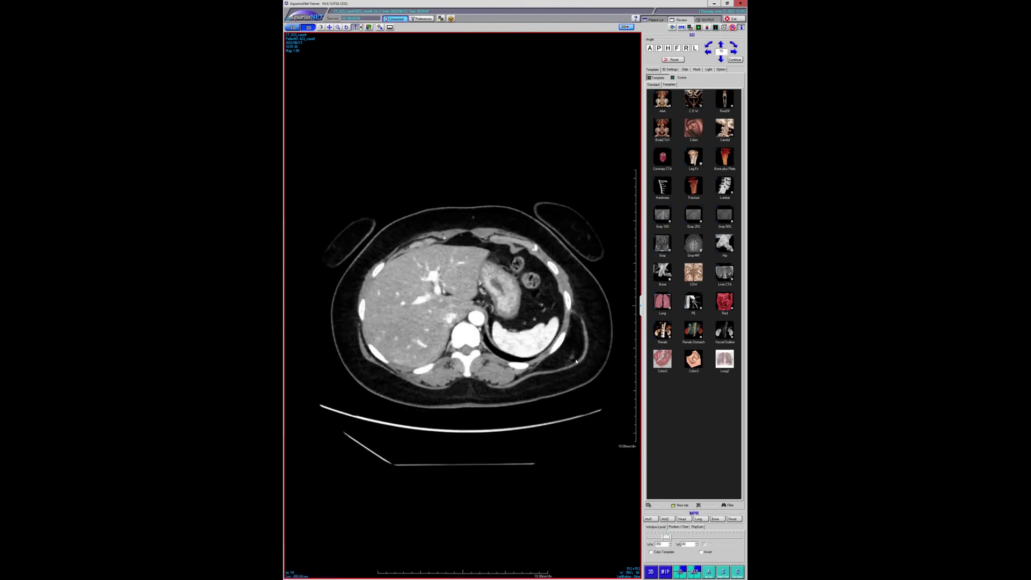
{"action": "scroll", "coordinate": [576, 361], "scroll_direction": "up", "scroll_amount": 10}
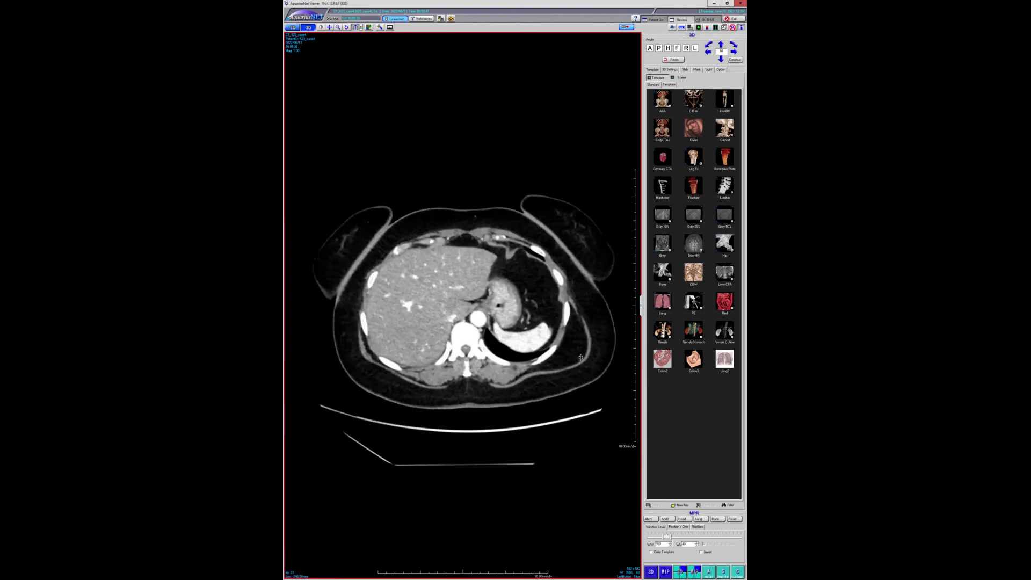
{"action": "scroll", "coordinate": [583, 356], "scroll_direction": "down", "scroll_amount": 12}
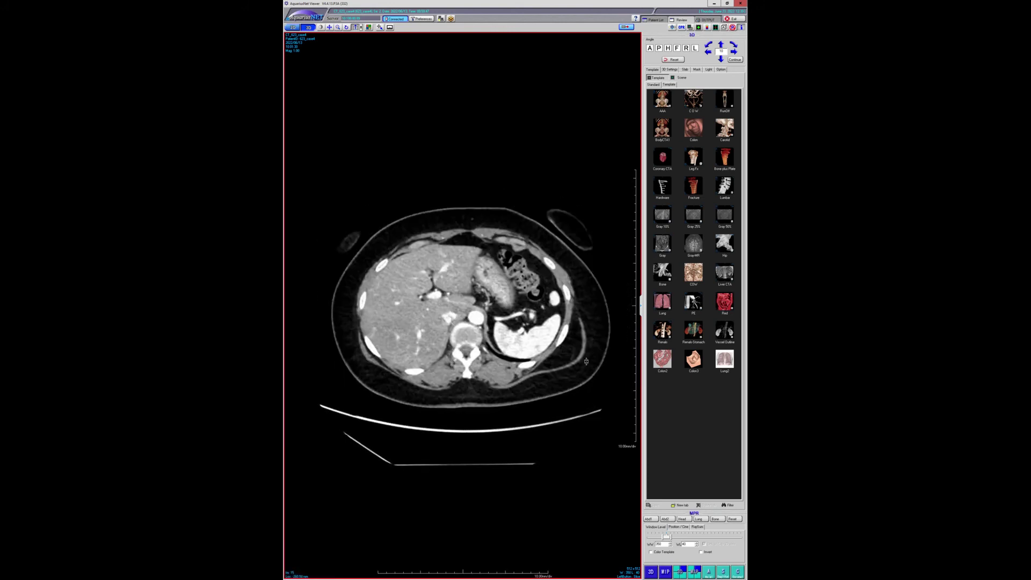
{"action": "scroll", "coordinate": [587, 364], "scroll_direction": "up", "scroll_amount": 2}
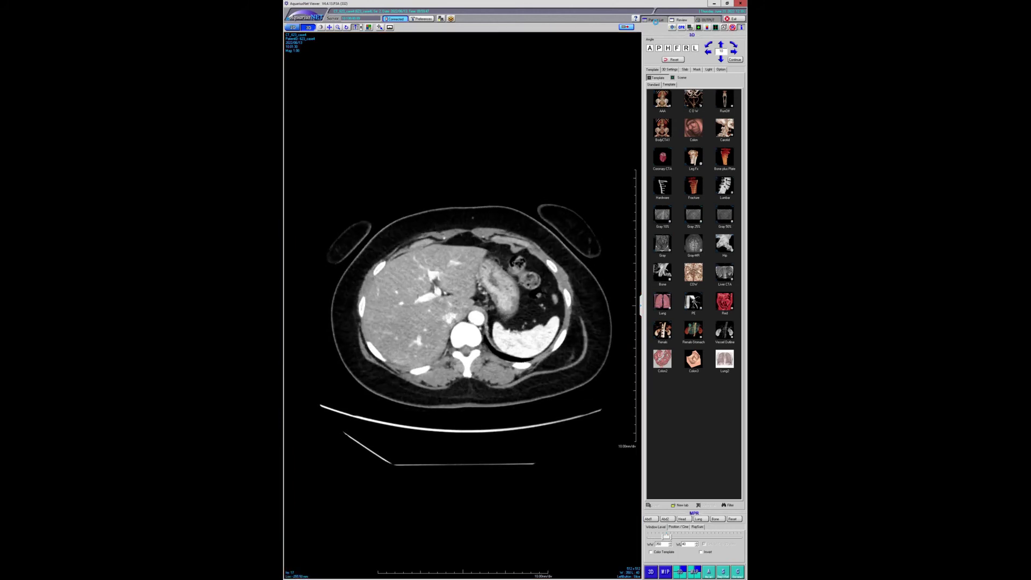
Load series 2 of the 2020/01/09 case 4 CT and survey its enlarged axial images between the upper abdomen and the heart
{"action": "left_click", "coordinate": [655, 20]}
{"action": "key", "text": "Down"}
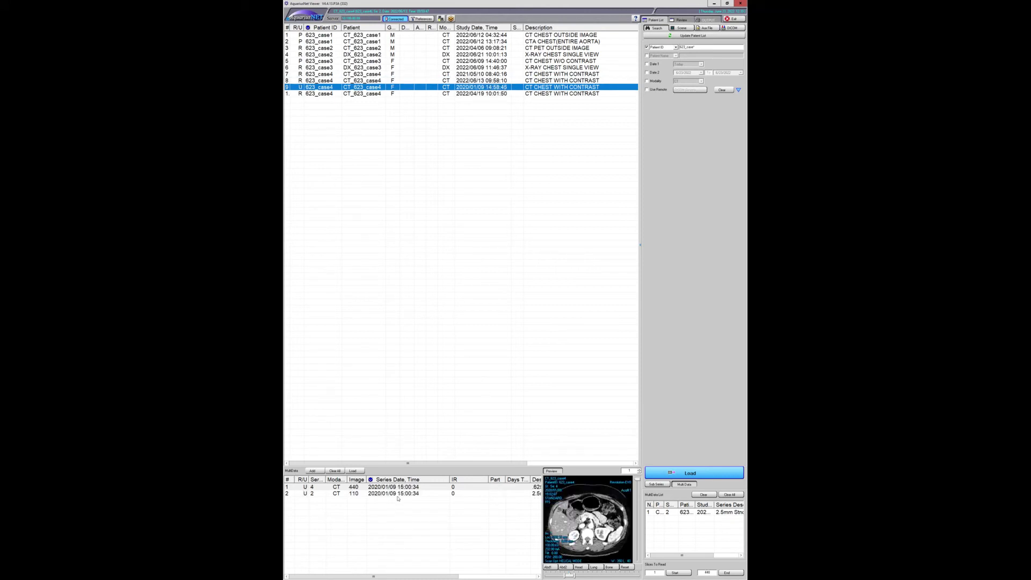
{"action": "double_click", "coordinate": [399, 487]}
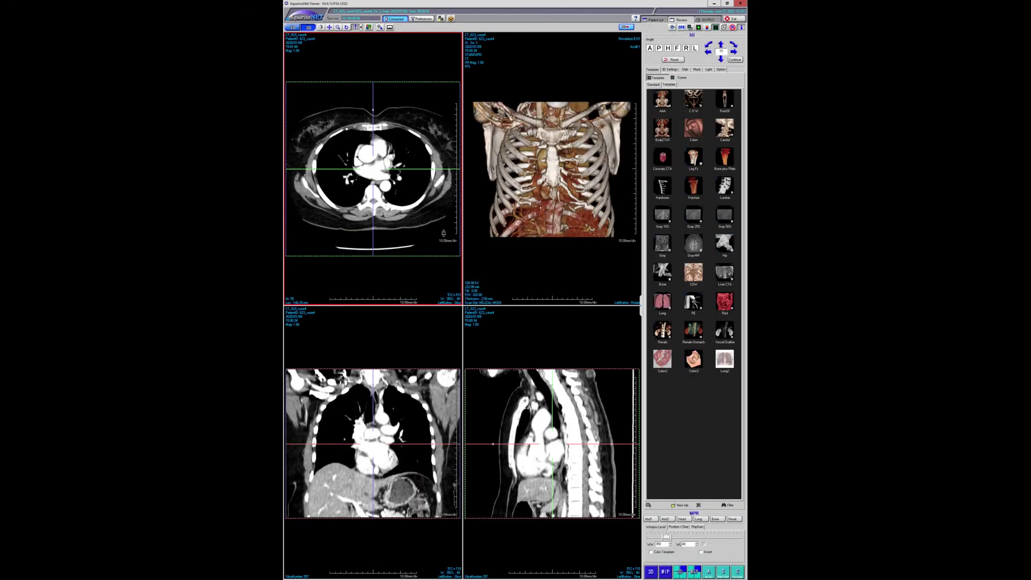
{"action": "double_click", "coordinate": [444, 236]}
{"action": "scroll", "coordinate": [555, 342], "scroll_direction": "down", "scroll_amount": 10}
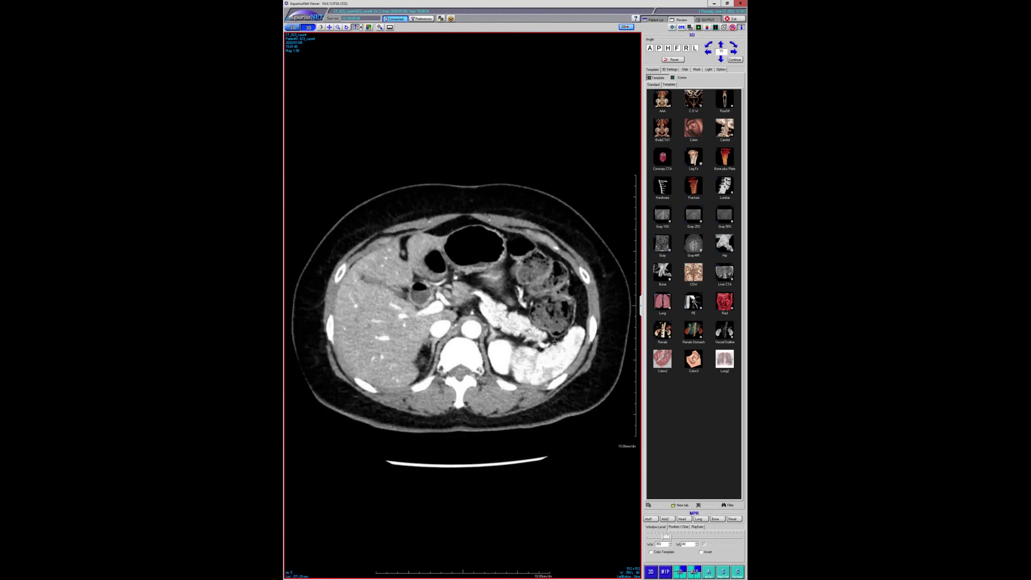
{"action": "scroll", "coordinate": [555, 341], "scroll_direction": "up", "scroll_amount": 10}
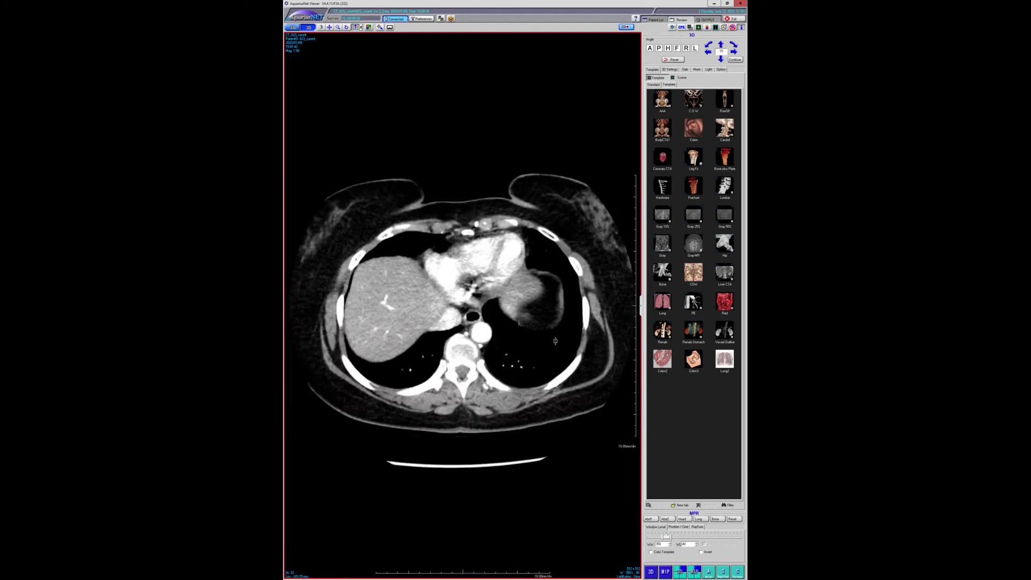
{"action": "scroll", "coordinate": [555, 341], "scroll_direction": "down", "scroll_amount": 5}
{"action": "scroll", "coordinate": [557, 341], "scroll_direction": "up", "scroll_amount": 8}
{"action": "scroll", "coordinate": [560, 342], "scroll_direction": "down", "scroll_amount": 2}
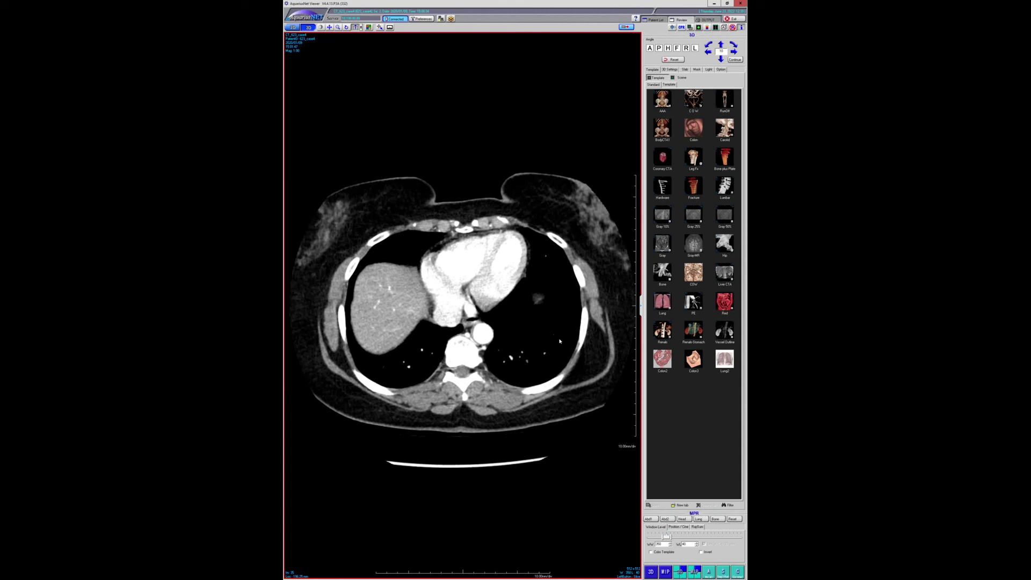
{"action": "scroll", "coordinate": [559, 341], "scroll_direction": "down", "scroll_amount": 2}
{"action": "scroll", "coordinate": [560, 341], "scroll_direction": "up", "scroll_amount": 2}
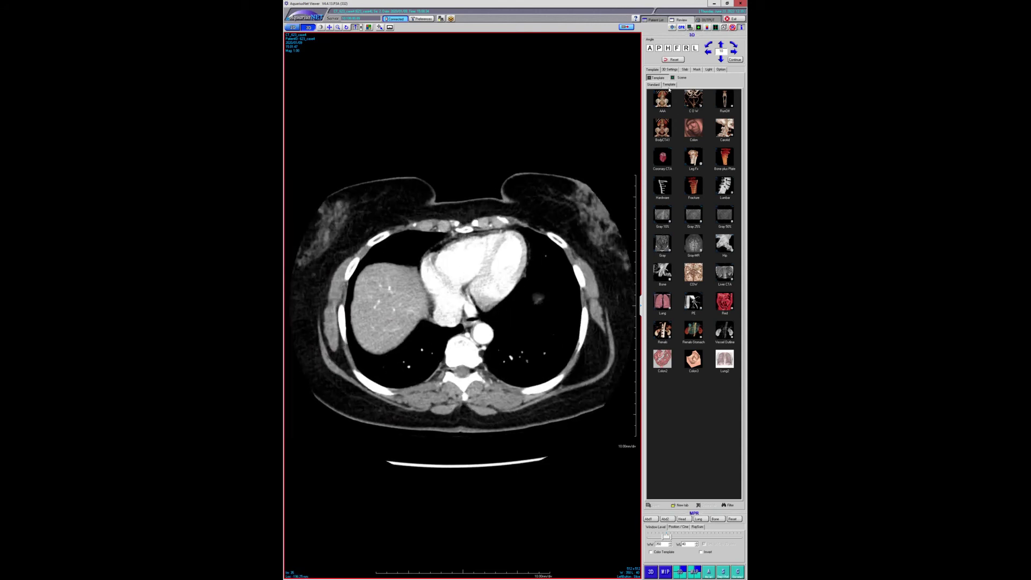
Add series 2 of both the 2020/01/09 and 2022/06/13 case 4 CTs to the multi-data list, accepting the duplicate entry
{"action": "left_click", "coordinate": [656, 20]}
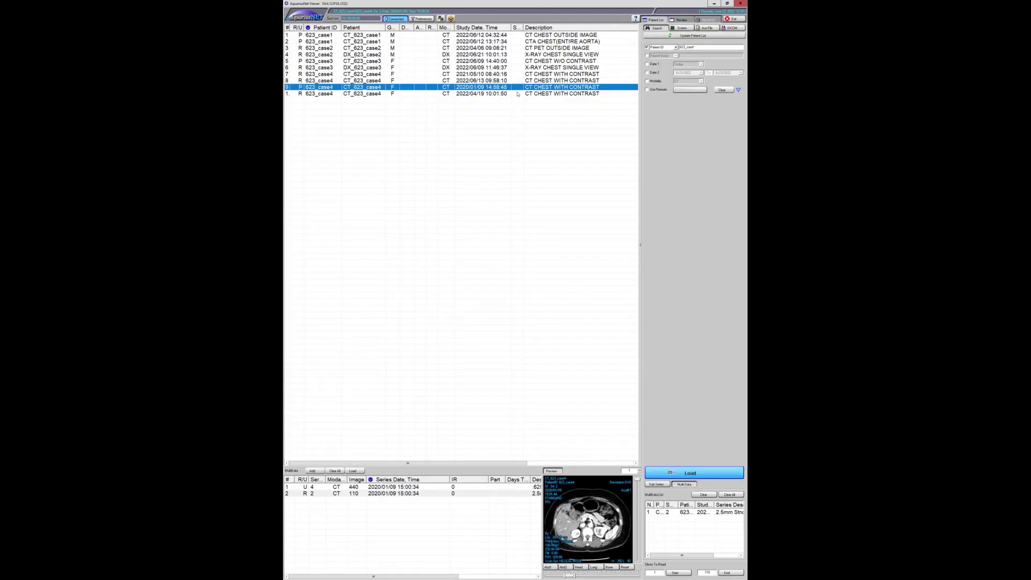
{"action": "left_click", "coordinate": [489, 81], "text": "ctrl"}
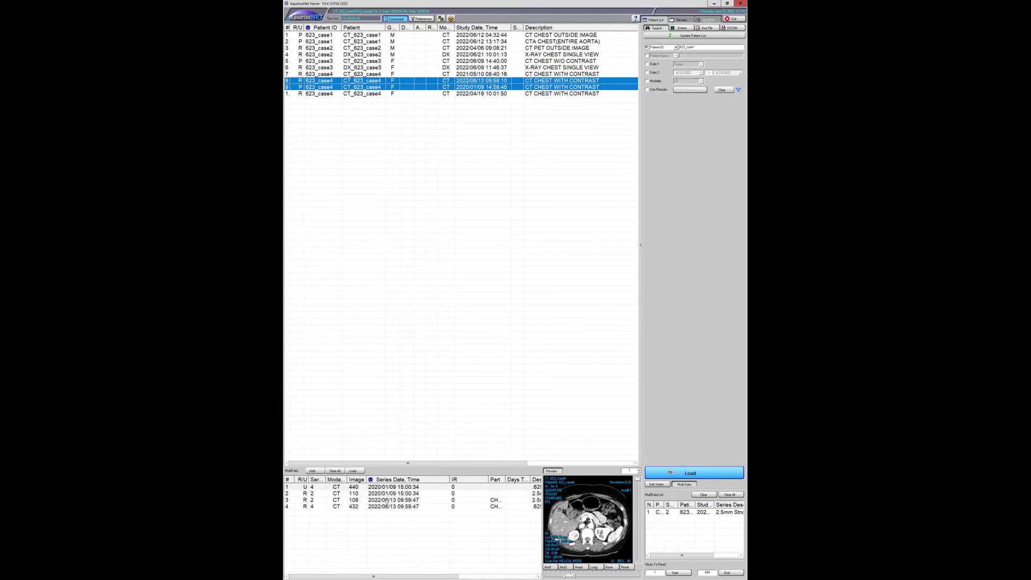
{"action": "left_click", "coordinate": [387, 493]}
{"action": "left_click", "coordinate": [387, 500], "text": "shift"}
{"action": "right_click", "coordinate": [387, 501]}
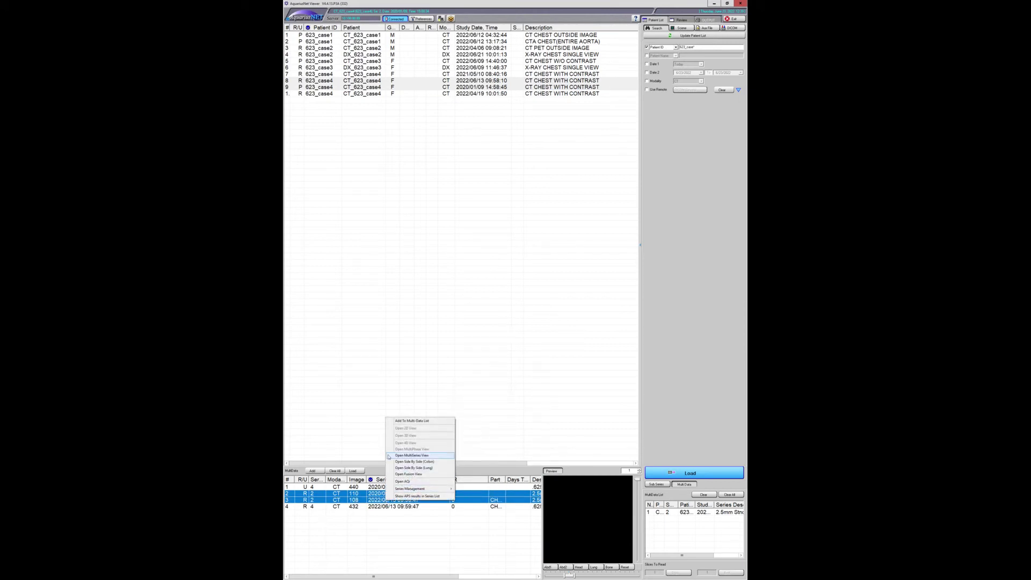
{"action": "left_click", "coordinate": [404, 421]}
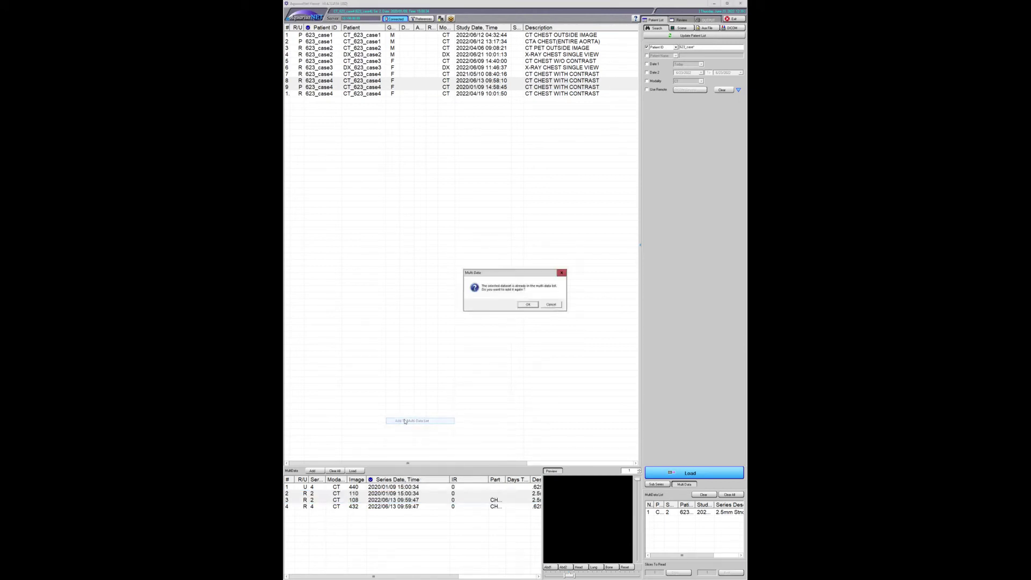
{"action": "left_click", "coordinate": [528, 304]}
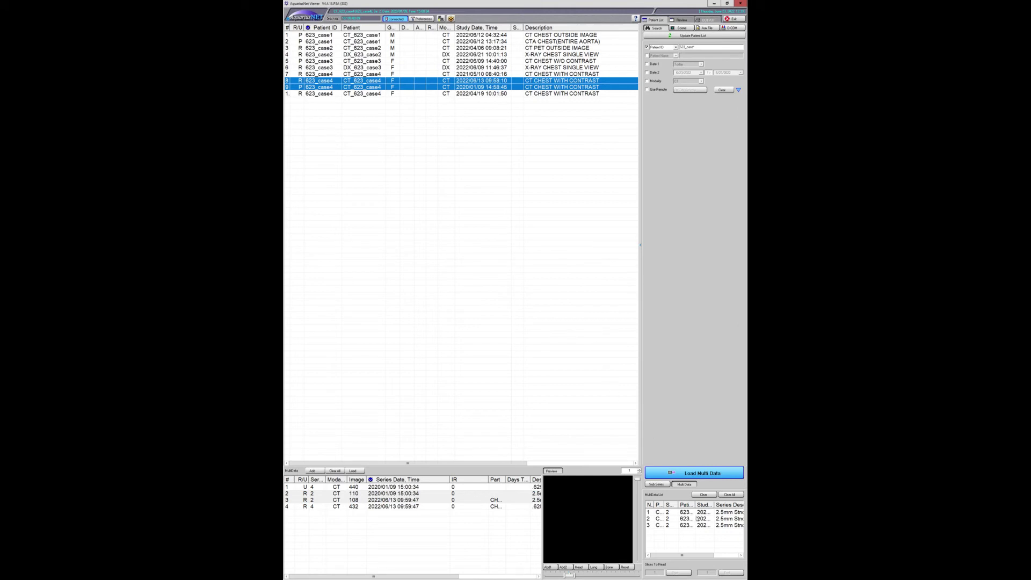
{"action": "right_click", "coordinate": [429, 87]}
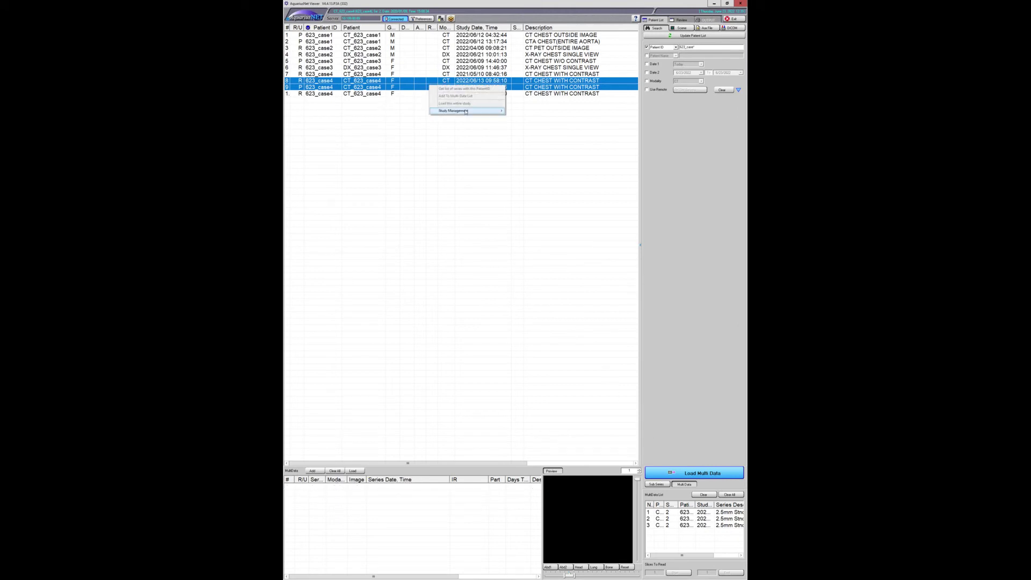
{"action": "mouse_move", "coordinate": [466, 111]}
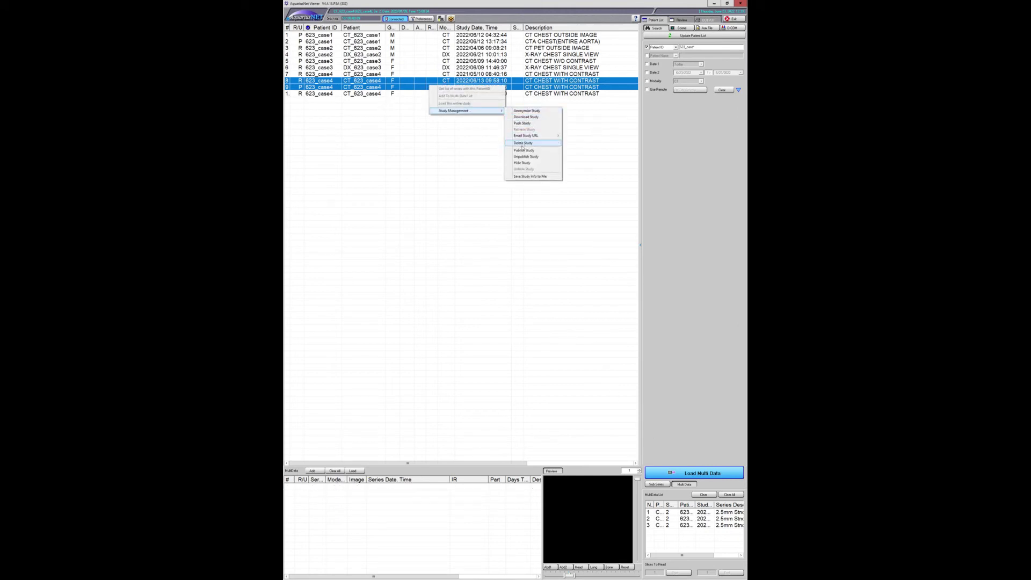
{"action": "left_click", "coordinate": [450, 190]}
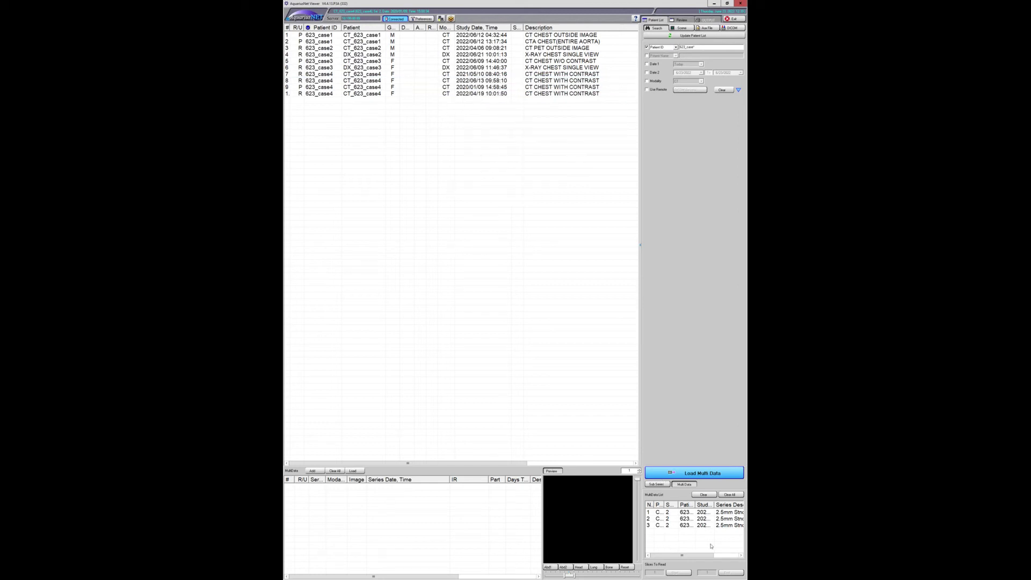
Load the multi-data list and bring the second 2020 and the 2022 axial images down to the liver dome level
{"action": "left_click", "coordinate": [695, 476]}
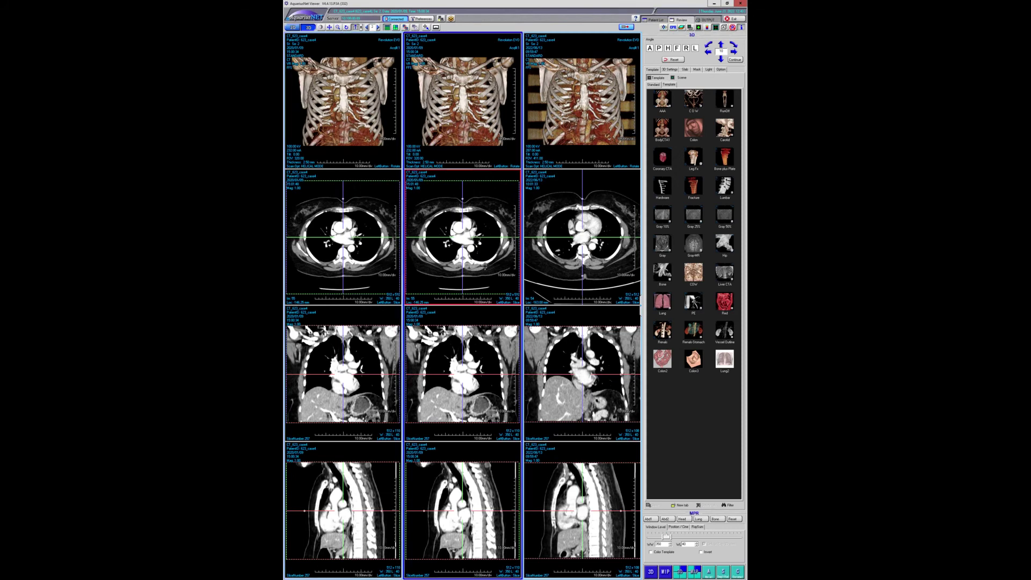
{"action": "left_click_drag", "start_coordinate": [487, 276], "coordinate": [495, 265]}
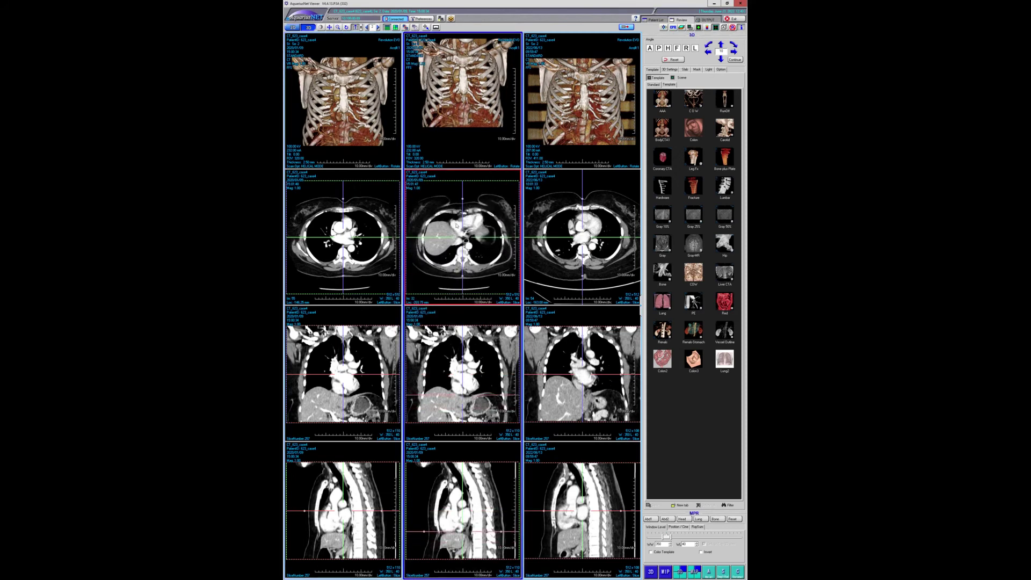
{"action": "mouse_move", "coordinate": [555, 215]}
{"action": "left_mouse_down"}
{"action": "mouse_move", "coordinate": [557, 231]}
{"action": "mouse_move", "coordinate": [559, 223]}
{"action": "left_mouse_up"}
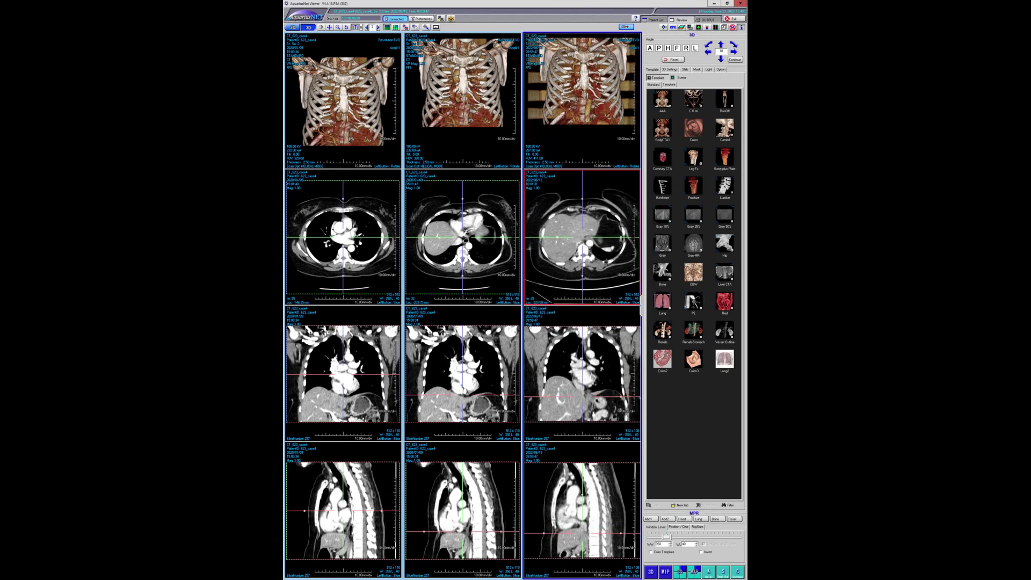
Show only the axial views side by side and magnify the patient's left side in the second 2020 and the 2022 scans
{"action": "double_click", "coordinate": [605, 265]}
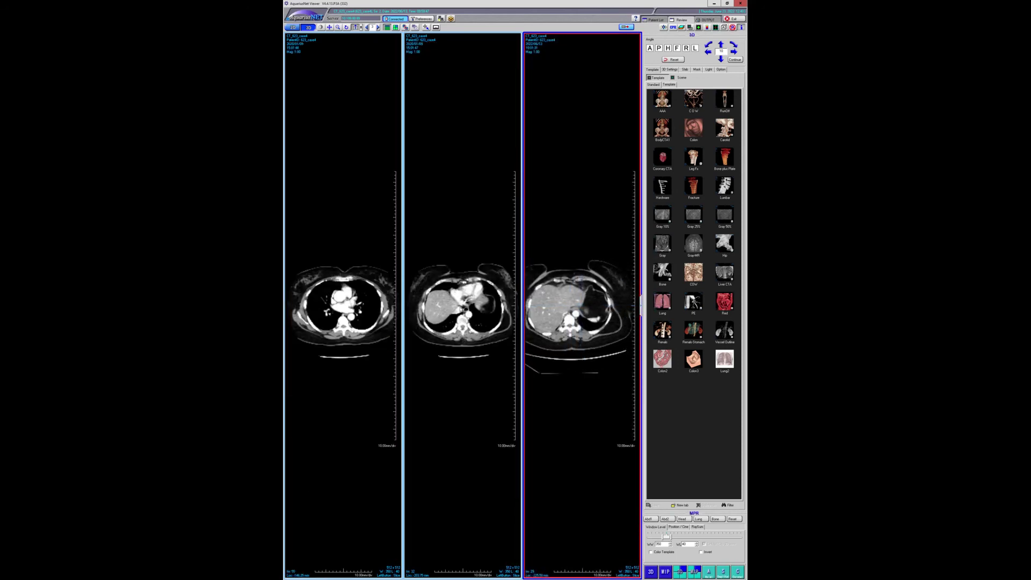
{"action": "left_click_drag", "start_coordinate": [458, 308], "coordinate": [417, 271]}
{"action": "left_click_drag", "start_coordinate": [593, 302], "coordinate": [446, 314]}
Compare the magnified 2020 and 2022 axial images of the patient's left side between the heart, stomach and spleen
{"action": "scroll", "coordinate": [446, 314], "scroll_direction": "down", "scroll_amount": 4}
{"action": "scroll", "coordinate": [451, 310], "scroll_direction": "up", "scroll_amount": 1}
{"action": "scroll", "coordinate": [562, 317], "scroll_direction": "up", "scroll_amount": 3}
{"action": "scroll", "coordinate": [561, 317], "scroll_direction": "down", "scroll_amount": 20}
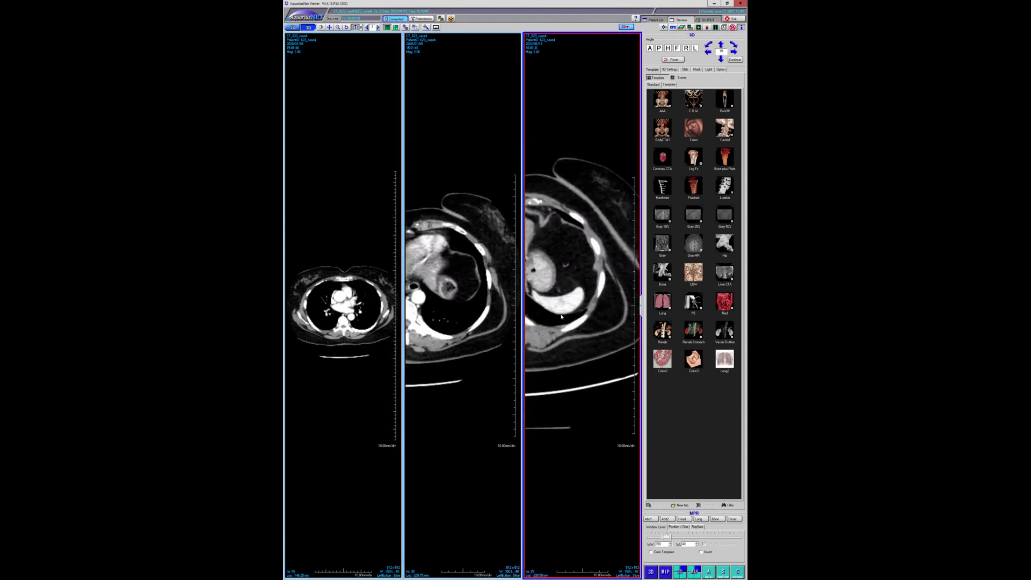
{"action": "scroll", "coordinate": [439, 322], "scroll_direction": "down", "scroll_amount": 6}
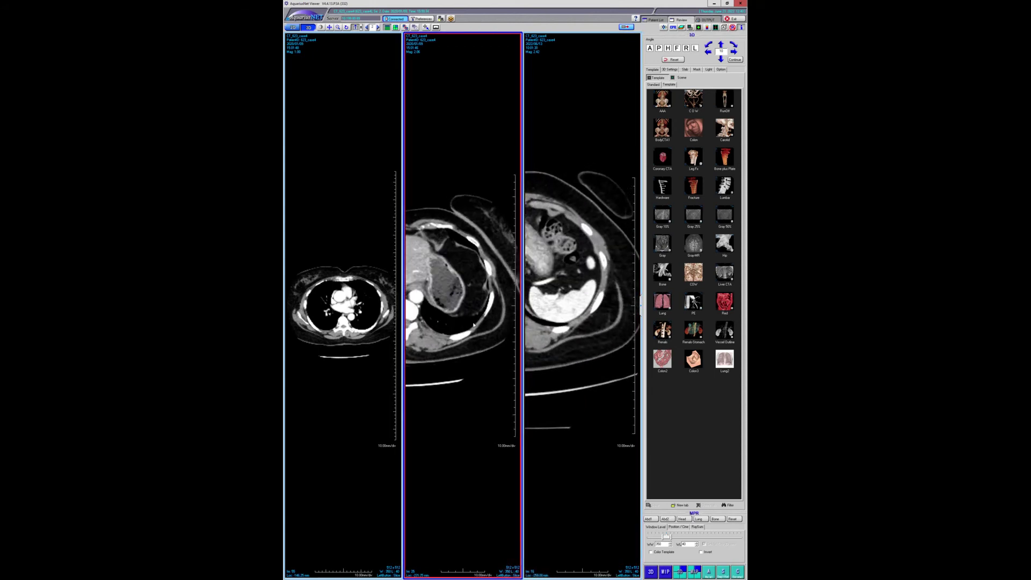
{"action": "scroll", "coordinate": [474, 325], "scroll_direction": "up", "scroll_amount": 11}
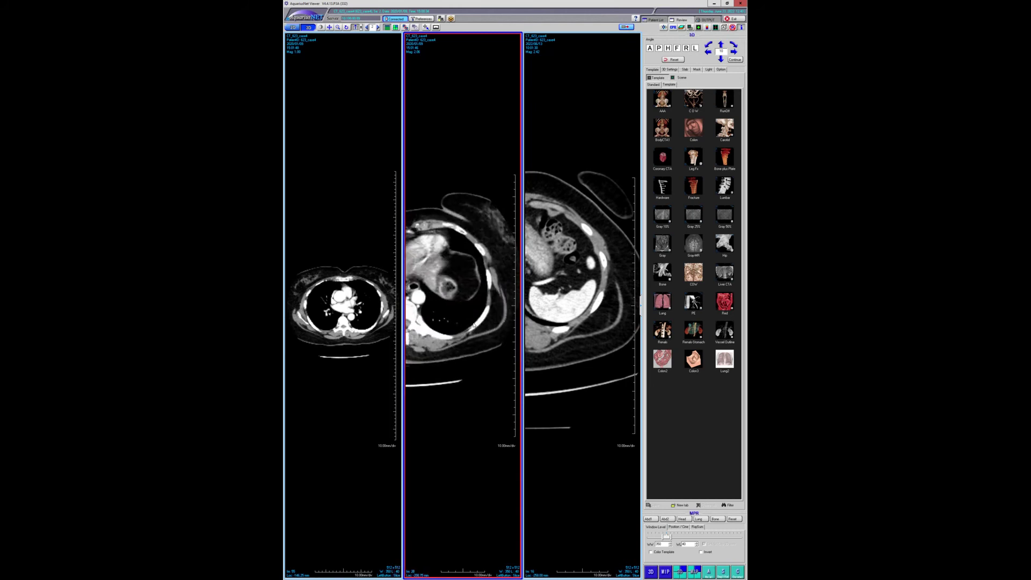
{"action": "scroll", "coordinate": [580, 342], "scroll_direction": "up", "scroll_amount": 8}
{"action": "scroll", "coordinate": [579, 341], "scroll_direction": "down", "scroll_amount": 1}
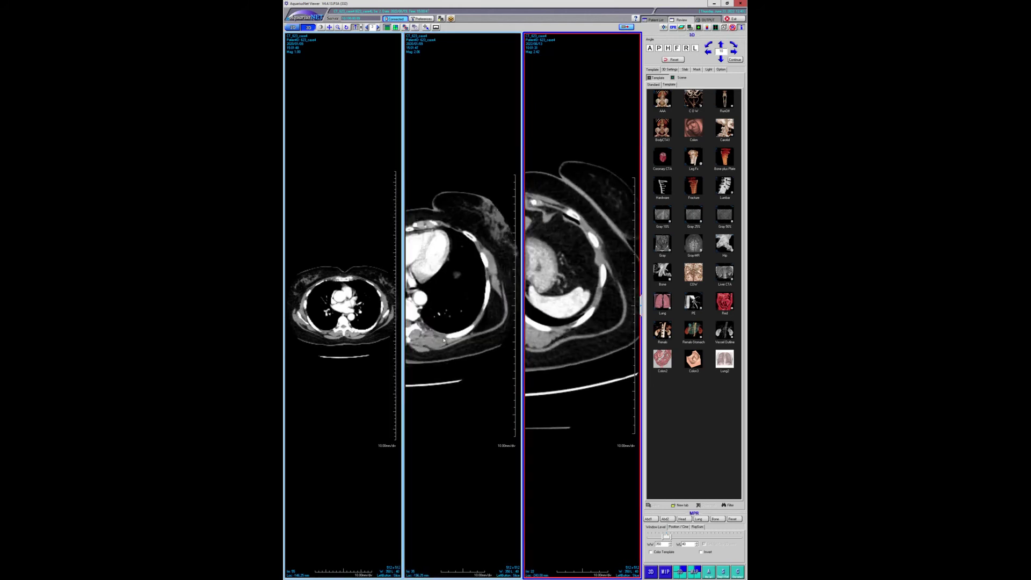
{"action": "scroll", "coordinate": [443, 340], "scroll_direction": "down", "scroll_amount": 6}
{"action": "scroll", "coordinate": [444, 340], "scroll_direction": "up", "scroll_amount": 13}
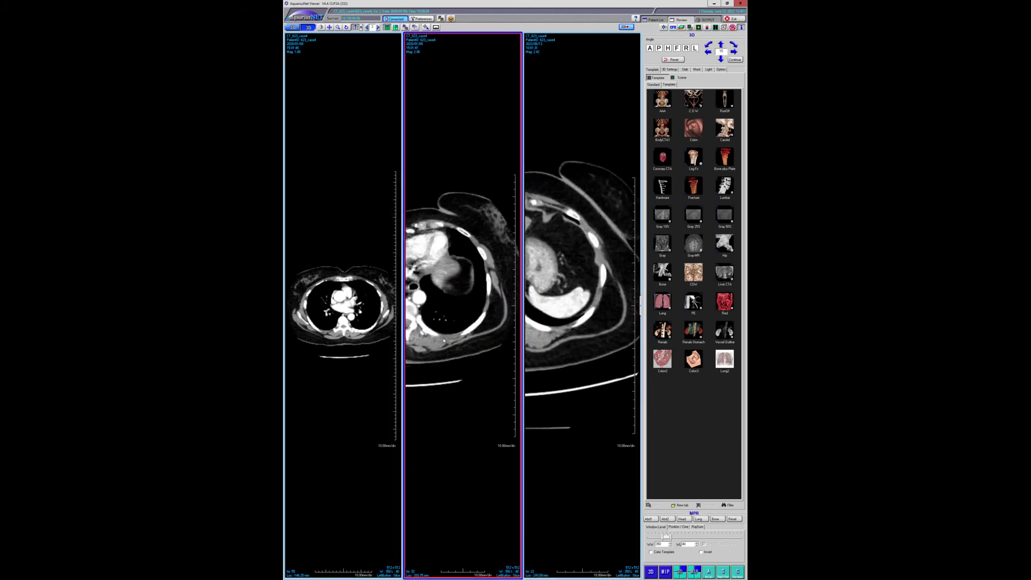
{"action": "scroll", "coordinate": [488, 329], "scroll_direction": "down", "scroll_amount": 5}
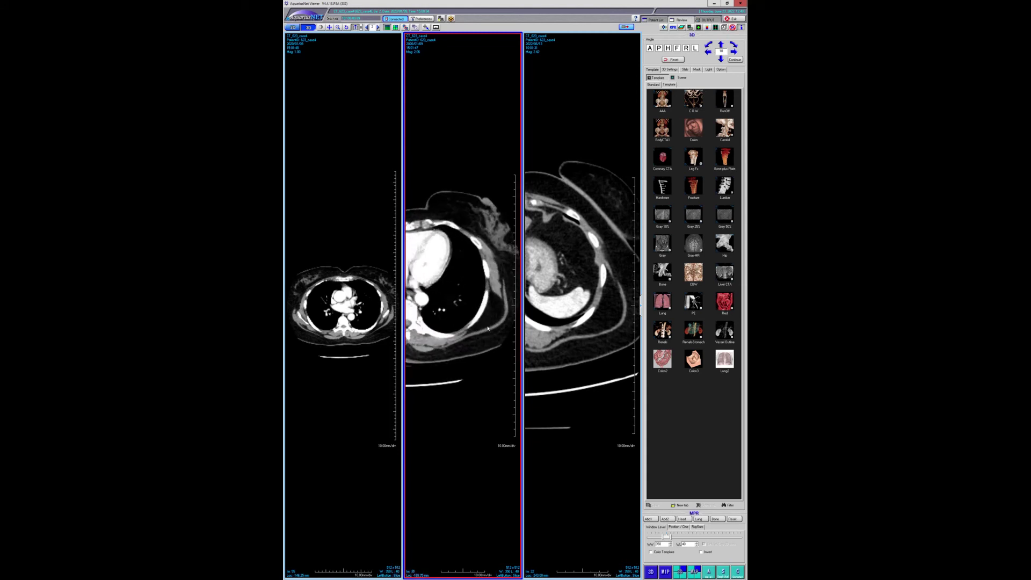
Survey the 2020 axial images from the heart down to the stomach and check the 2022 images at the spleen
{"action": "scroll", "coordinate": [610, 317], "scroll_direction": "up", "scroll_amount": 3}
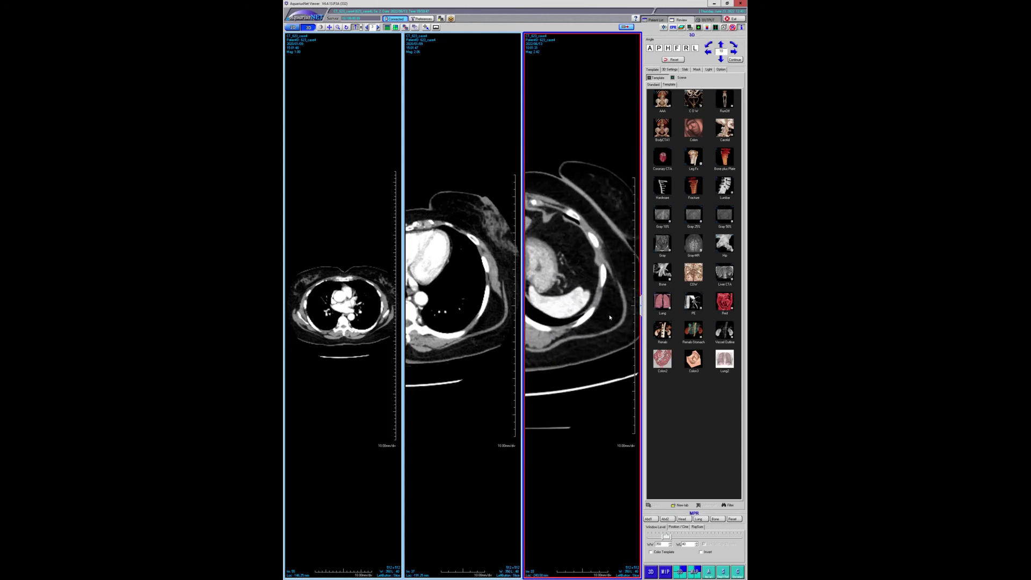
{"action": "scroll", "coordinate": [470, 336], "scroll_direction": "up", "scroll_amount": 2}
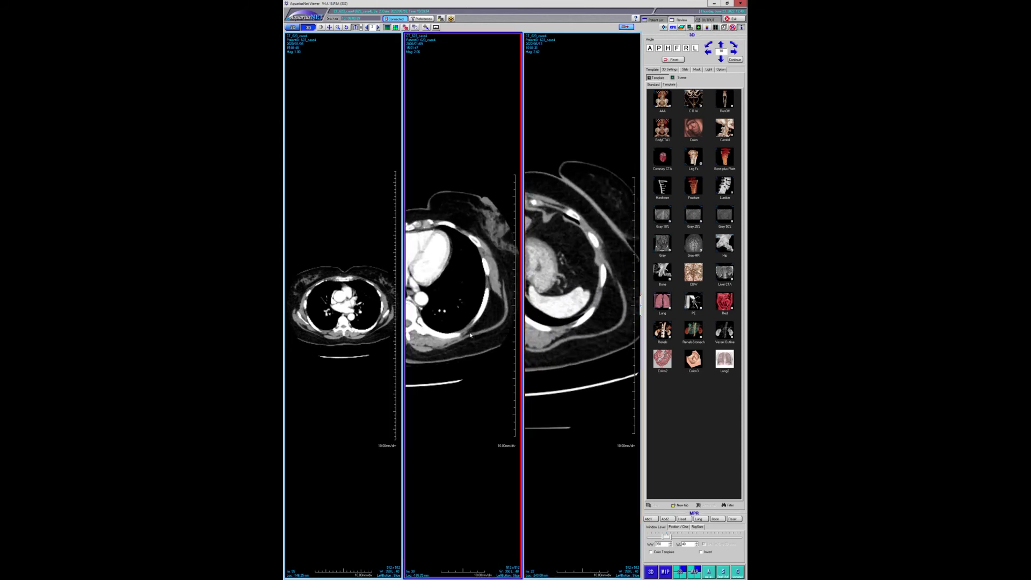
{"action": "scroll", "coordinate": [471, 335], "scroll_direction": "down", "scroll_amount": 5}
{"action": "scroll", "coordinate": [616, 363], "scroll_direction": "down", "scroll_amount": 7}
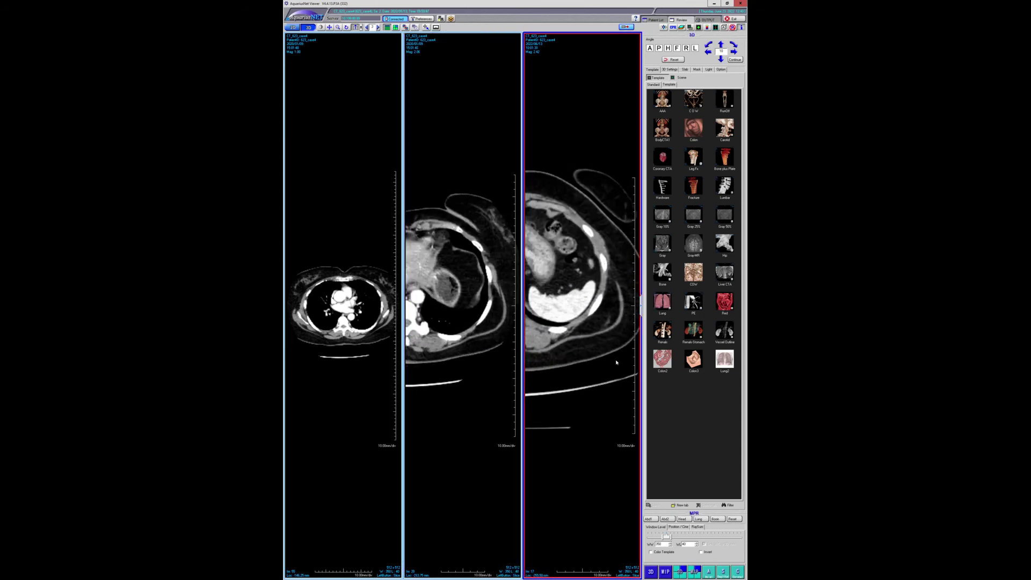
{"action": "scroll", "coordinate": [617, 363], "scroll_direction": "up", "scroll_amount": 2}
{"action": "scroll", "coordinate": [448, 365], "scroll_direction": "down", "scroll_amount": 5}
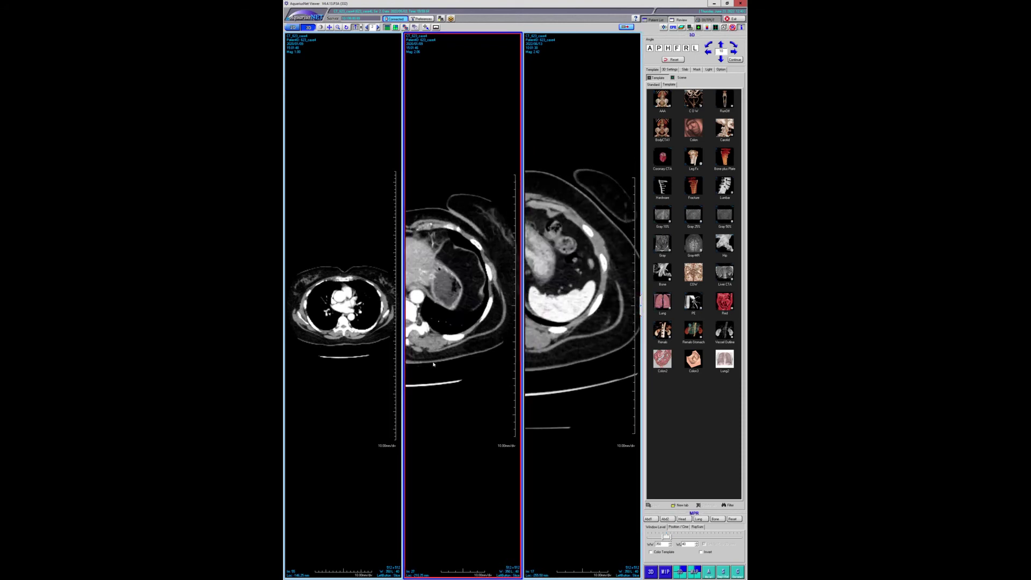
{"action": "scroll", "coordinate": [449, 364], "scroll_direction": "up", "scroll_amount": 6}
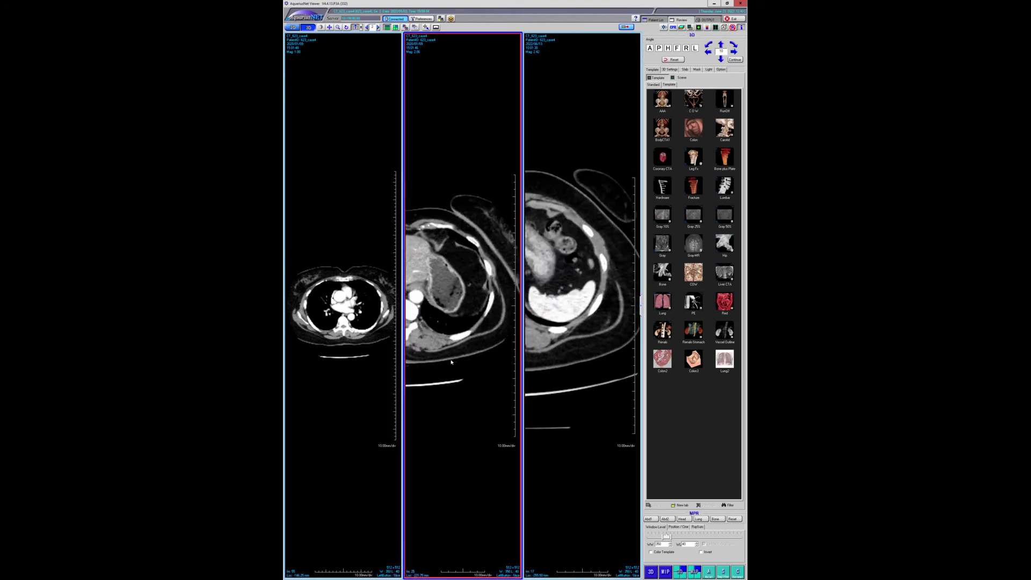
Enlarge the 2020 axial image closer to the 2022 scale and compare both scans around the stomach and spleen
{"action": "left_click_drag", "start_coordinate": [485, 342], "coordinate": [486, 317]}
{"action": "left_click", "coordinate": [607, 337]}
{"action": "scroll", "coordinate": [607, 337], "scroll_direction": "down", "scroll_amount": 2}
{"action": "scroll", "coordinate": [607, 338], "scroll_direction": "down", "scroll_amount": 2}
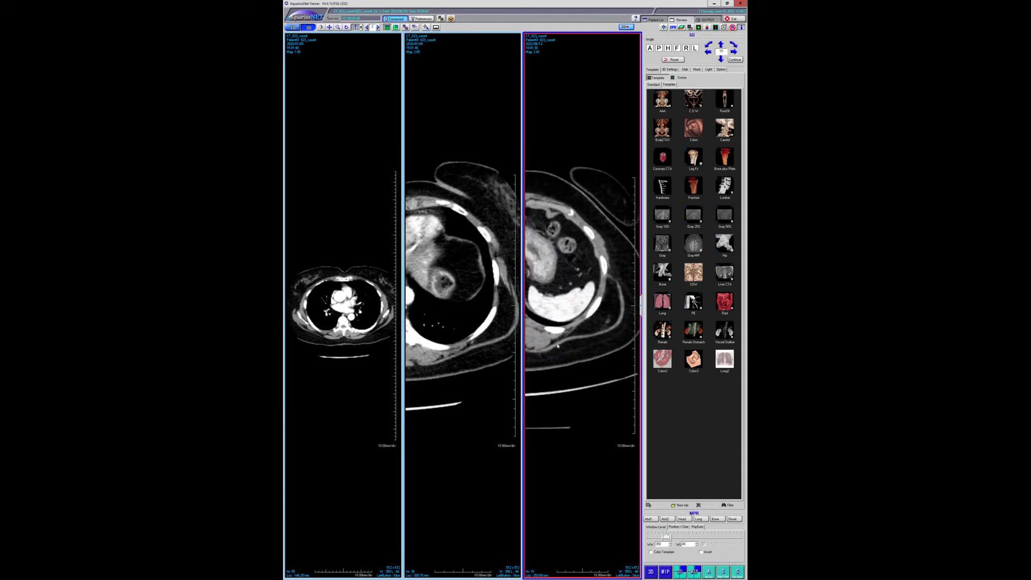
{"action": "scroll", "coordinate": [558, 346], "scroll_direction": "up", "scroll_amount": 2}
{"action": "left_click", "coordinate": [480, 347]}
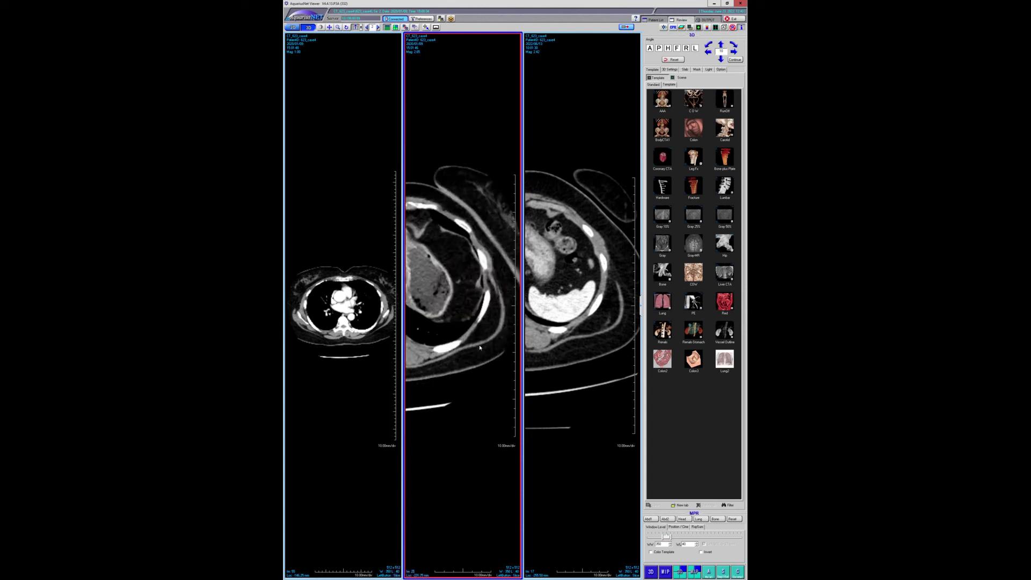
{"action": "scroll", "coordinate": [480, 348], "scroll_direction": "up", "scroll_amount": 2}
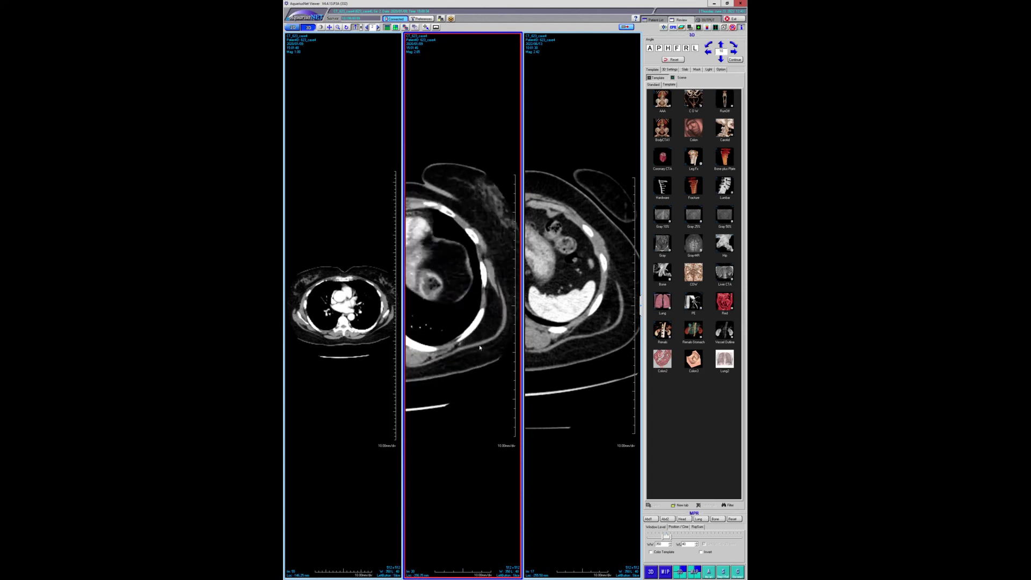
Compare the 2022 slices through the spleen with the 2020 slices through the stomach along the left chest wall
{"action": "left_click", "coordinate": [603, 335]}
{"action": "scroll", "coordinate": [601, 335], "scroll_direction": "up", "scroll_amount": 6}
{"action": "scroll", "coordinate": [600, 335], "scroll_direction": "down", "scroll_amount": 8}
{"action": "left_click", "coordinate": [436, 341]}
{"action": "scroll", "coordinate": [436, 341], "scroll_direction": "down", "scroll_amount": 1}
{"action": "scroll", "coordinate": [437, 341], "scroll_direction": "up", "scroll_amount": 5}
{"action": "scroll", "coordinate": [504, 342], "scroll_direction": "down", "scroll_amount": 3}
{"action": "scroll", "coordinate": [496, 334], "scroll_direction": "up", "scroll_amount": 2}
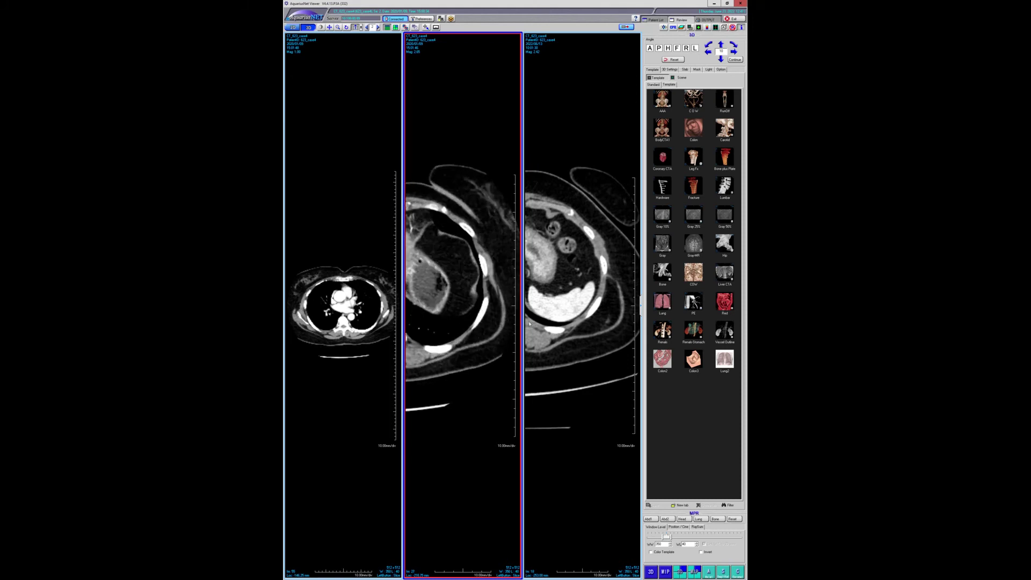
Trace the left hemidiaphragm upward from the upper abdomen toward the heart in both the 2020 and 2022 axial images
{"action": "scroll", "coordinate": [605, 328], "scroll_direction": "up", "scroll_amount": 5}
{"action": "scroll", "coordinate": [605, 329], "scroll_direction": "up", "scroll_amount": 15}
{"action": "scroll", "coordinate": [602, 330], "scroll_direction": "down", "scroll_amount": 12}
{"action": "scroll", "coordinate": [591, 336], "scroll_direction": "down", "scroll_amount": 7}
{"action": "scroll", "coordinate": [611, 326], "scroll_direction": "down", "scroll_amount": 2}
{"action": "left_click", "coordinate": [483, 347]}
{"action": "scroll", "coordinate": [484, 346], "scroll_direction": "up", "scroll_amount": 12}
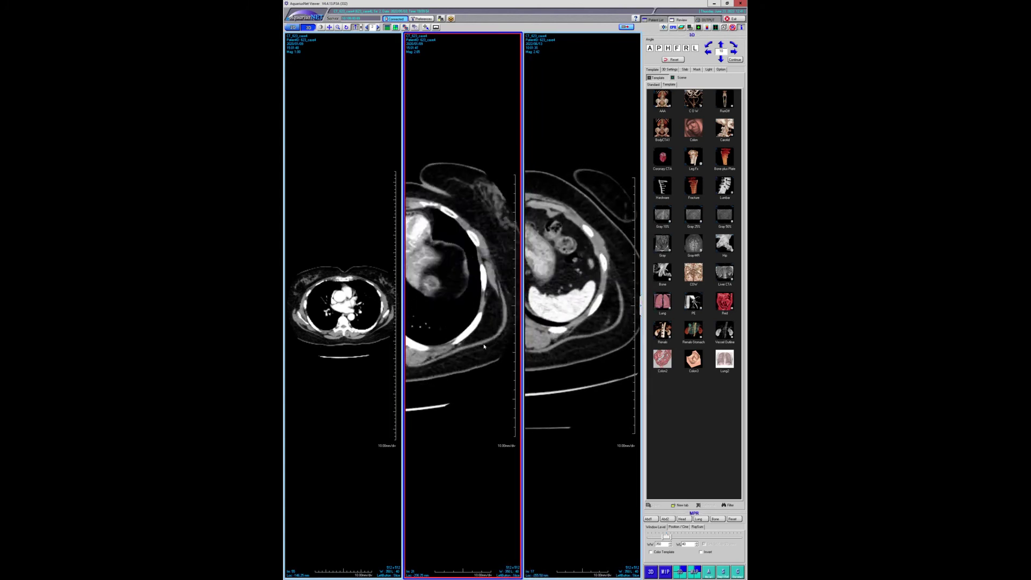
{"action": "left_click", "coordinate": [598, 351]}
{"action": "scroll", "coordinate": [600, 351], "scroll_direction": "up", "scroll_amount": 17}
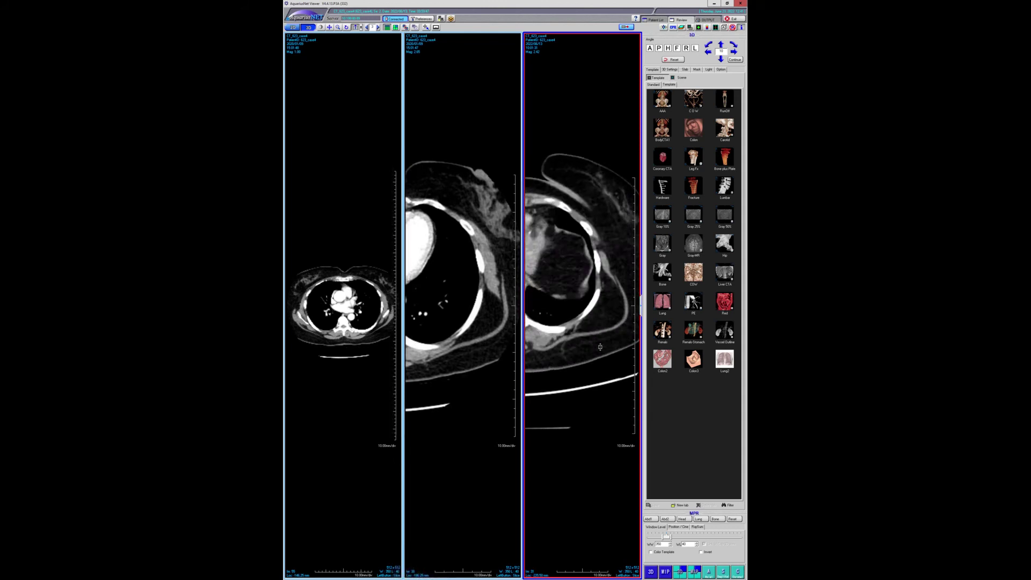
Compare the left hemidiaphragm dome beside the heart in the 2020 and 2022 axial images at matching levels
{"action": "left_click", "coordinate": [456, 318]}
{"action": "scroll", "coordinate": [455, 318], "scroll_direction": "up", "scroll_amount": 3}
{"action": "scroll", "coordinate": [455, 318], "scroll_direction": "down", "scroll_amount": 8}
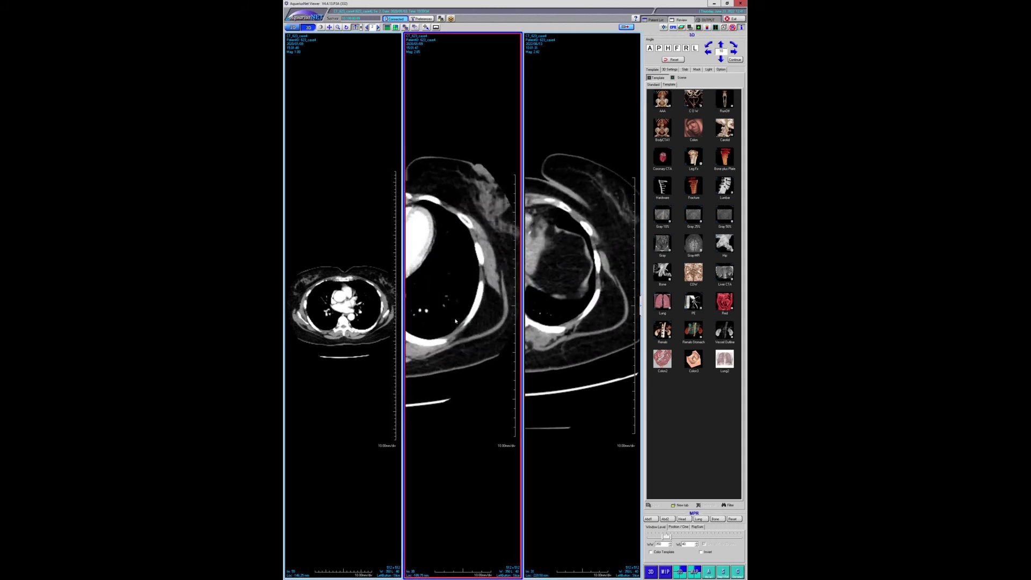
{"action": "scroll", "coordinate": [496, 315], "scroll_direction": "down", "scroll_amount": 4}
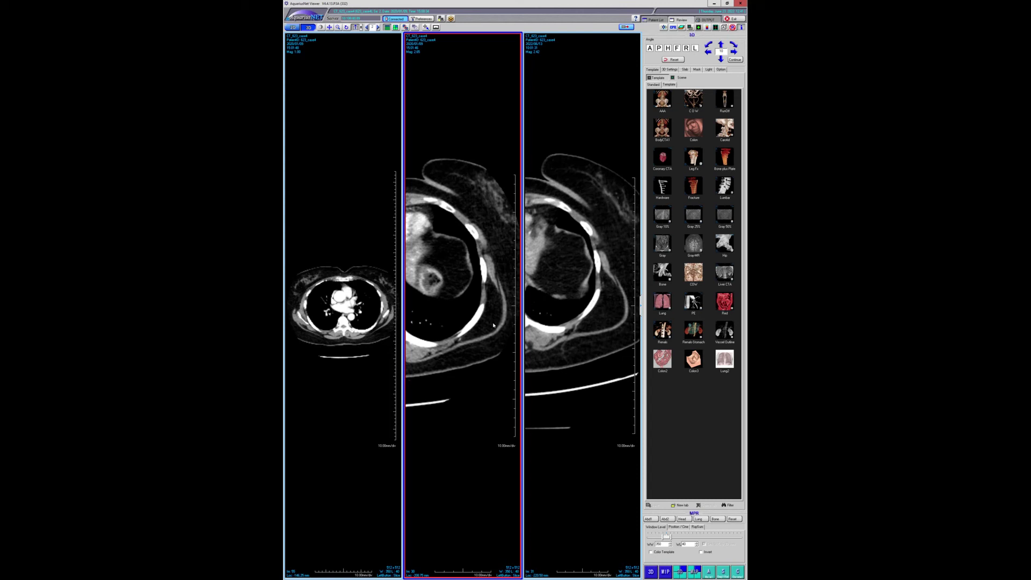
{"action": "scroll", "coordinate": [491, 327], "scroll_direction": "up", "scroll_amount": 1}
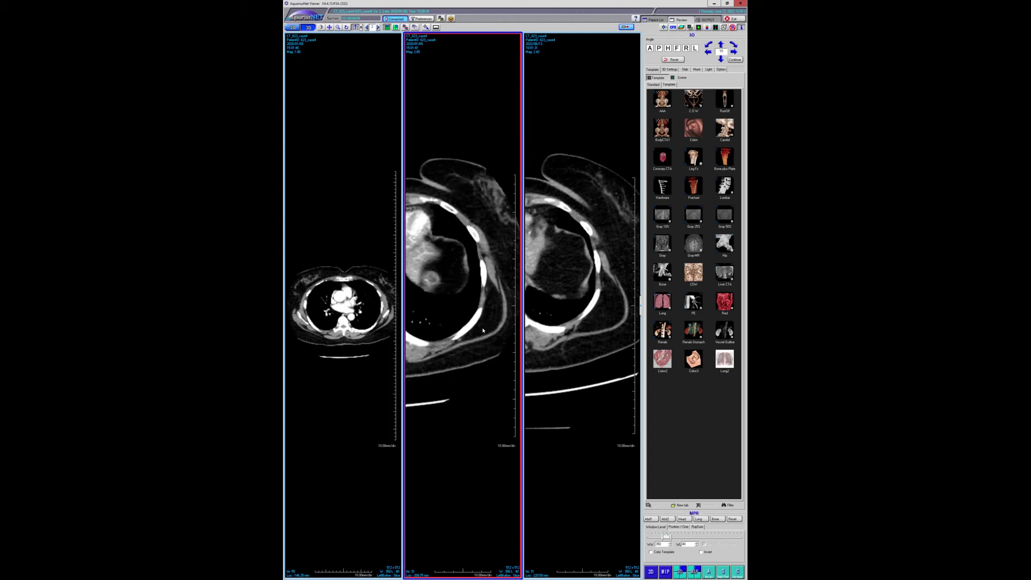
{"action": "scroll", "coordinate": [483, 331], "scroll_direction": "down", "scroll_amount": 1}
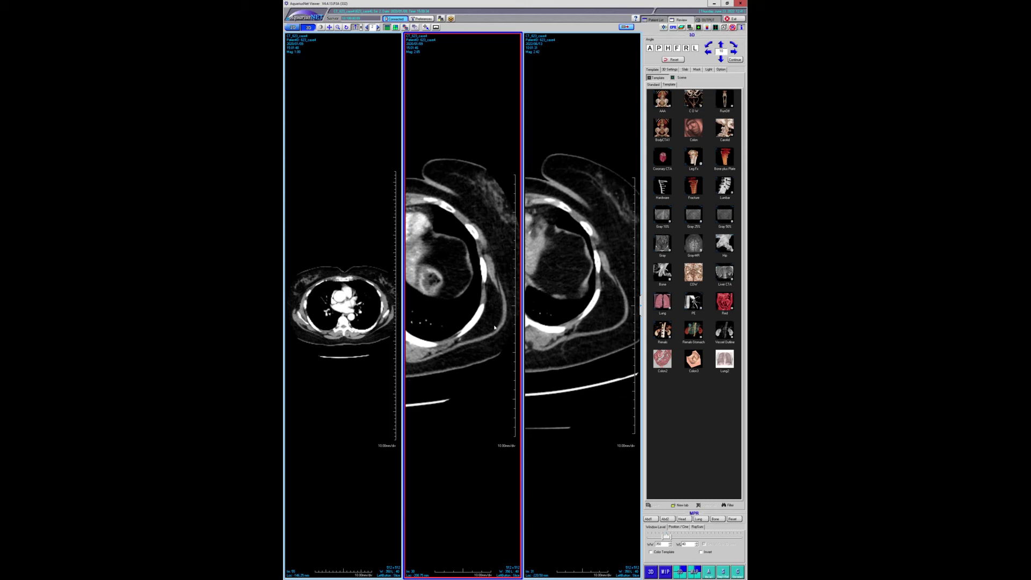
{"action": "left_click", "coordinate": [589, 325]}
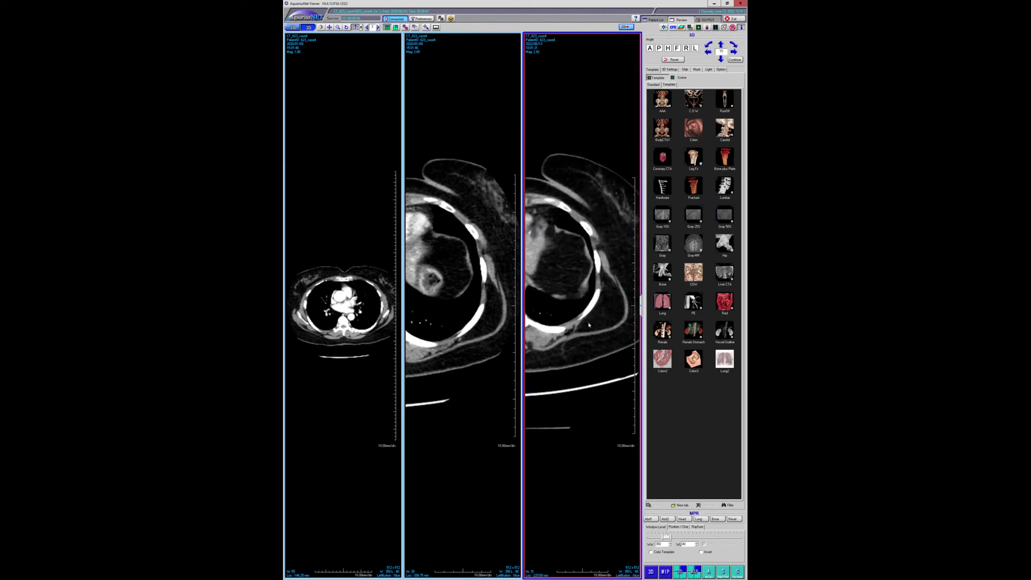
{"action": "scroll", "coordinate": [590, 325], "scroll_direction": "up", "scroll_amount": 1}
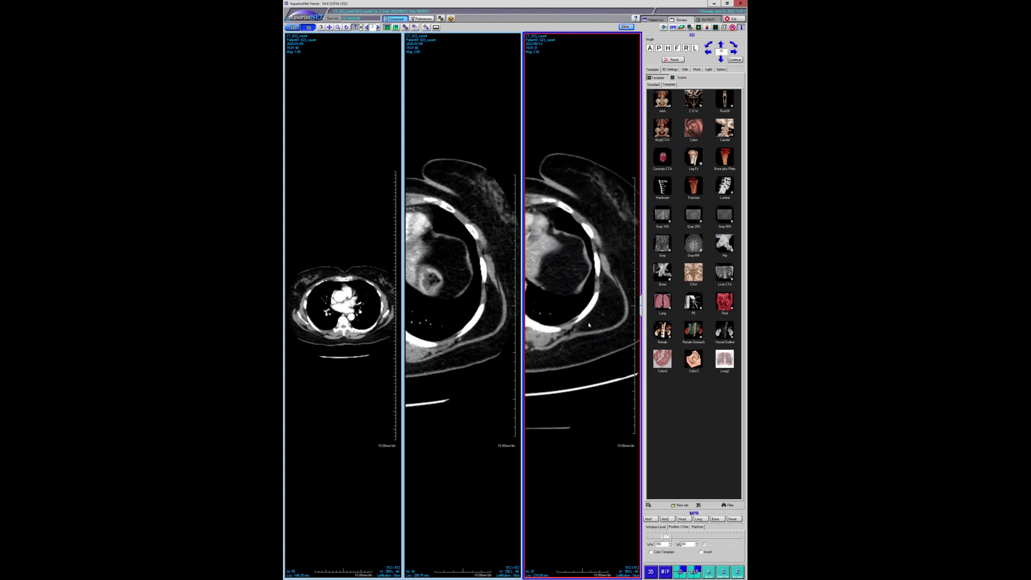
Examine the 2022 slices at the spleen against the 2020 slices between the gastric fundus and the upper spleen
{"action": "scroll", "coordinate": [589, 325], "scroll_direction": "down", "scroll_amount": 17}
{"action": "scroll", "coordinate": [589, 325], "scroll_direction": "down", "scroll_amount": 2}
{"action": "left_click", "coordinate": [467, 339]}
{"action": "scroll", "coordinate": [467, 338], "scroll_direction": "down", "scroll_amount": 4}
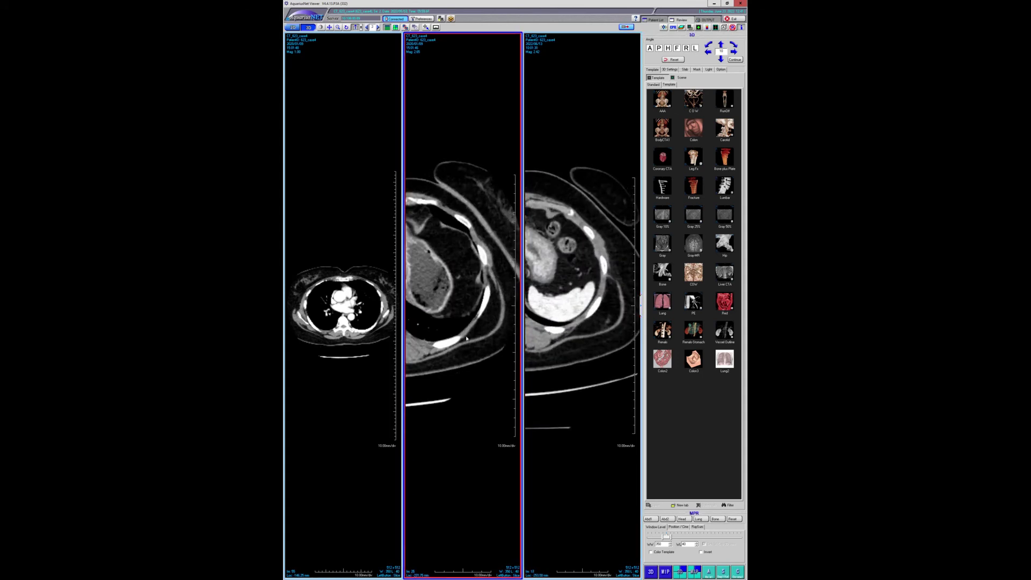
{"action": "scroll", "coordinate": [467, 338], "scroll_direction": "down", "scroll_amount": 4}
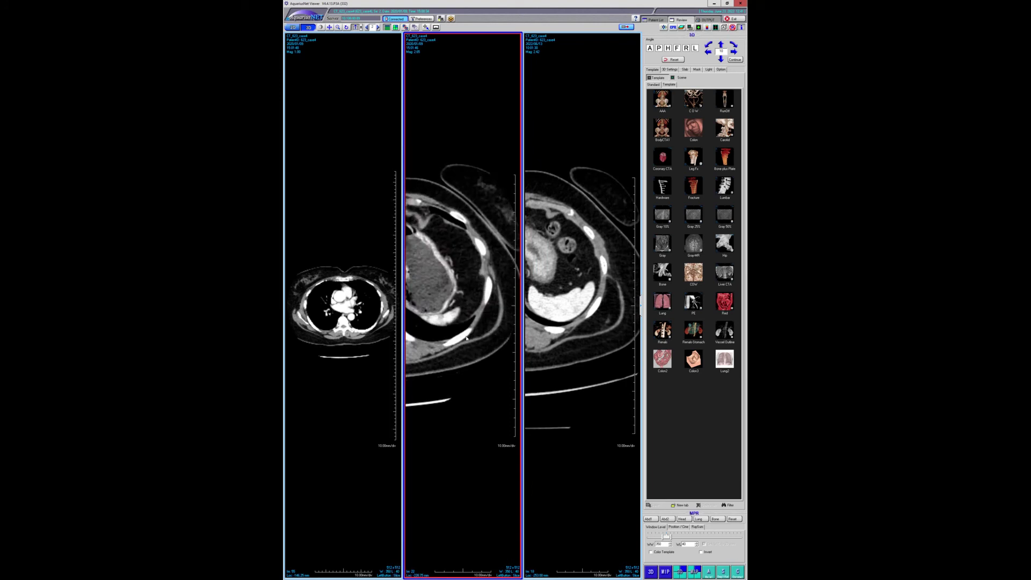
{"action": "scroll", "coordinate": [466, 338], "scroll_direction": "up", "scroll_amount": 2}
{"action": "scroll", "coordinate": [466, 338], "scroll_direction": "up", "scroll_amount": 4}
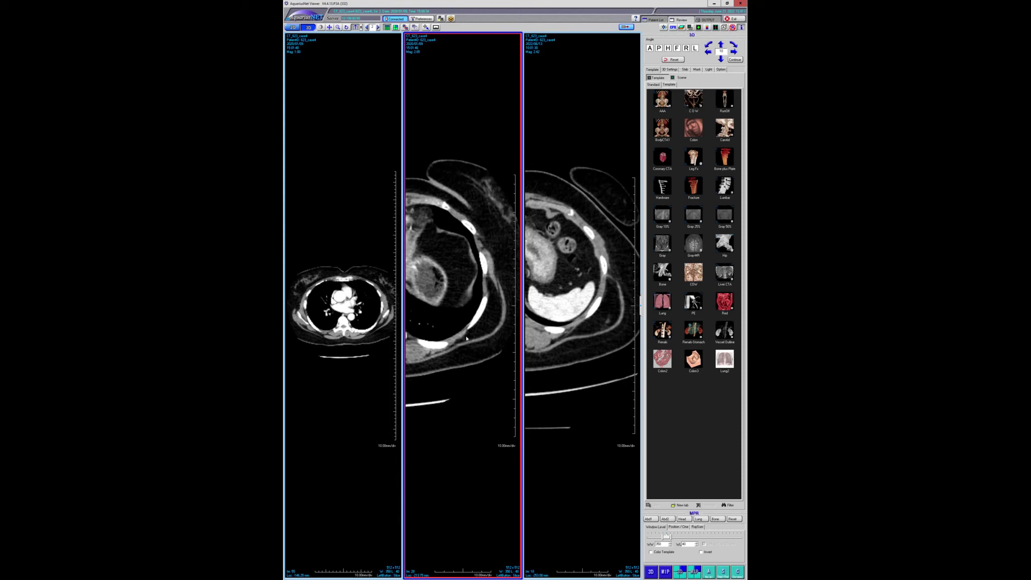
{"action": "scroll", "coordinate": [466, 338], "scroll_direction": "down", "scroll_amount": 6}
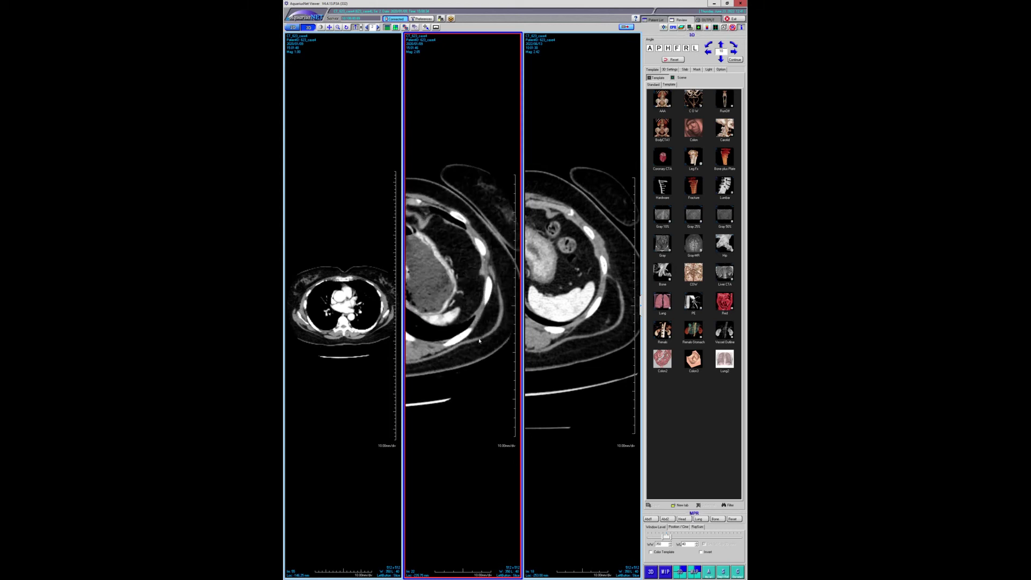
{"action": "scroll", "coordinate": [483, 365], "scroll_direction": "down", "scroll_amount": 3}
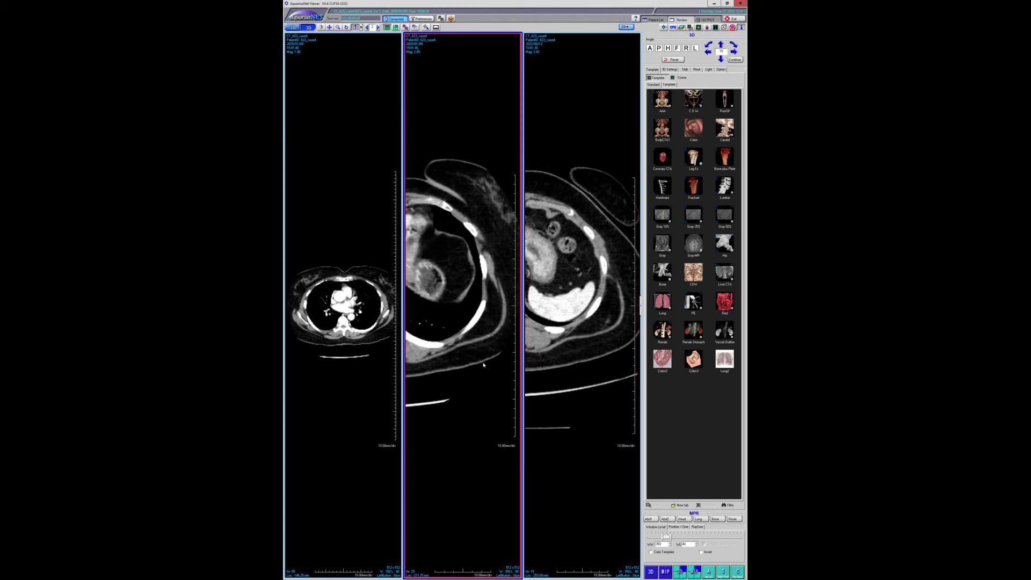
Trace the left hemidiaphragm in the 2020 axial images between the heart, the gastric fundus and the spleen
{"action": "scroll", "coordinate": [588, 369], "scroll_direction": "down", "scroll_amount": 6}
{"action": "scroll", "coordinate": [588, 368], "scroll_direction": "down", "scroll_amount": 13}
{"action": "scroll", "coordinate": [612, 325], "scroll_direction": "down", "scroll_amount": 5}
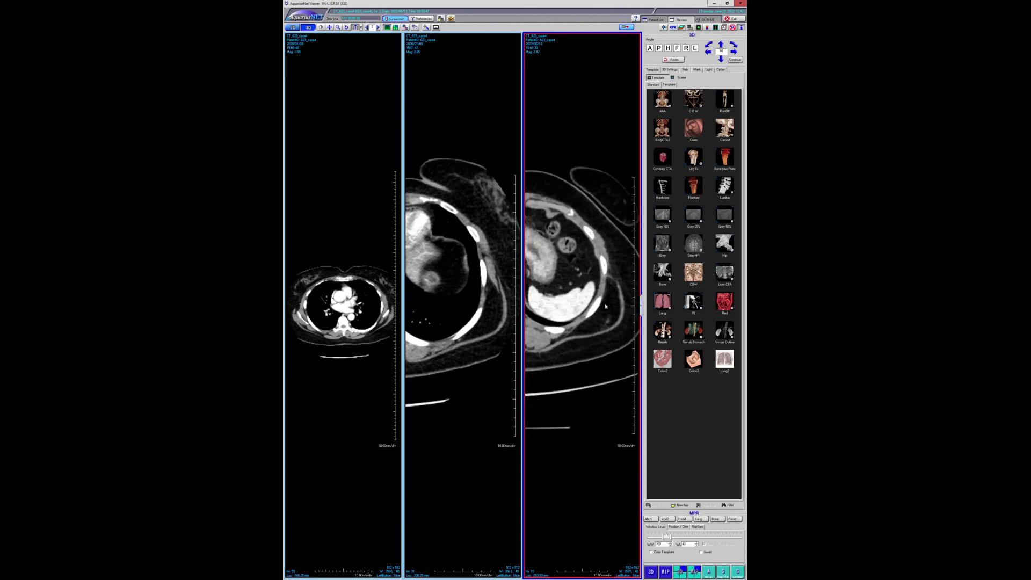
{"action": "scroll", "coordinate": [610, 328], "scroll_direction": "down", "scroll_amount": 4}
{"action": "scroll", "coordinate": [389, 339], "scroll_direction": "down", "scroll_amount": 3}
{"action": "left_click", "coordinate": [456, 323]}
{"action": "scroll", "coordinate": [463, 321], "scroll_direction": "down", "scroll_amount": 20}
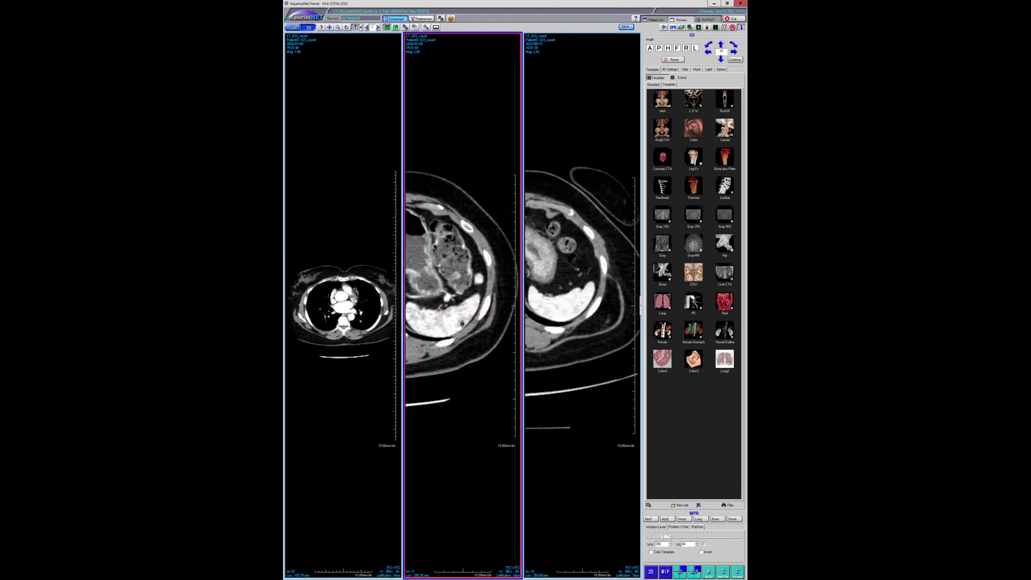
{"action": "scroll", "coordinate": [463, 322], "scroll_direction": "up", "scroll_amount": 19}
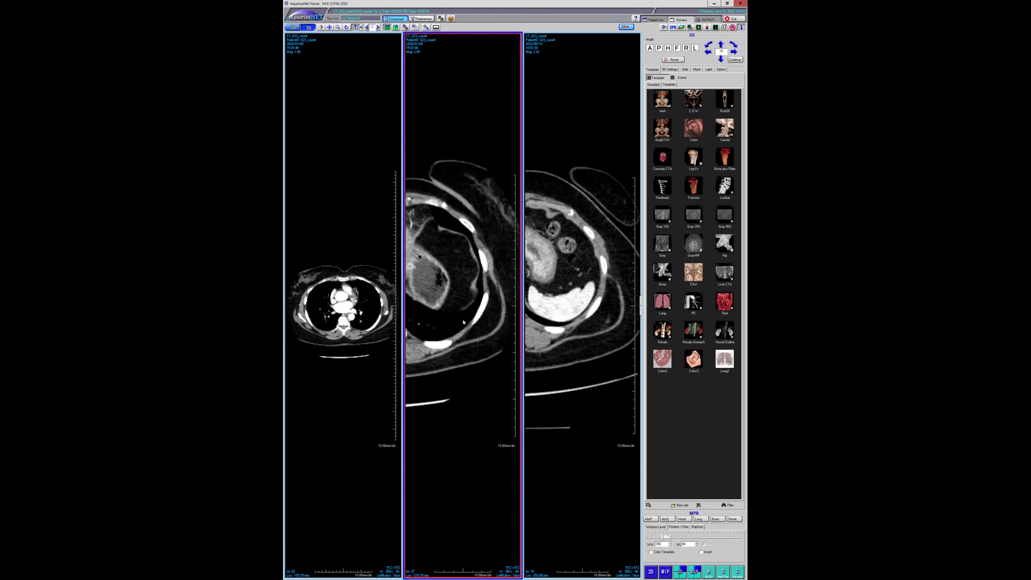
{"action": "scroll", "coordinate": [476, 333], "scroll_direction": "down", "scroll_amount": 2}
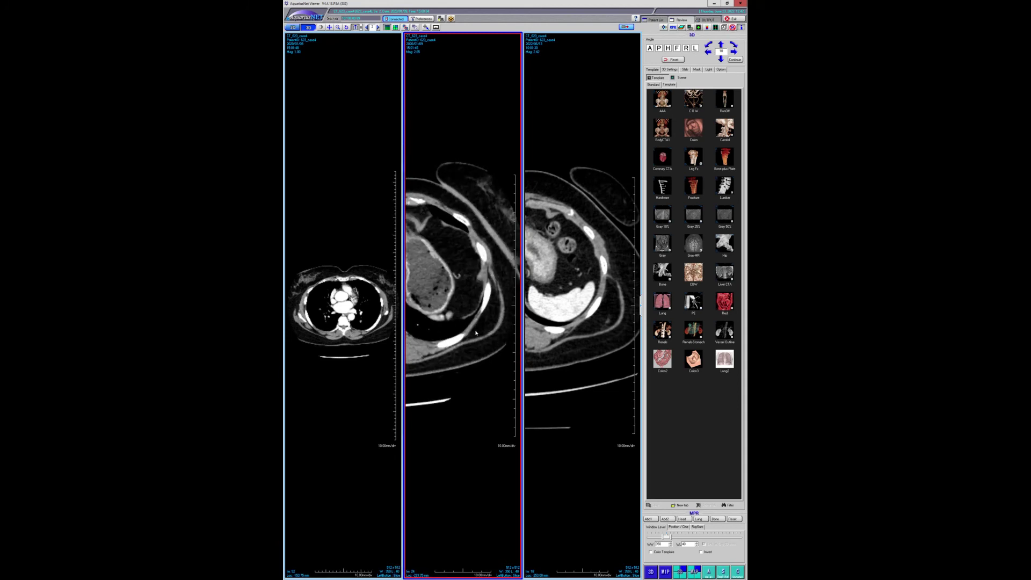
Match the 2022 slice at the upper spleen with the 2020 slice through the stomach and spleen tip, and compare the left hemidiaphragm
{"action": "left_click", "coordinate": [611, 351]}
{"action": "scroll", "coordinate": [610, 352], "scroll_direction": "up", "scroll_amount": 5}
{"action": "scroll", "coordinate": [593, 350], "scroll_direction": "down", "scroll_amount": 1}
{"action": "scroll", "coordinate": [475, 354], "scroll_direction": "up", "scroll_amount": 1}
{"action": "left_click", "coordinate": [475, 354]}
{"action": "scroll", "coordinate": [475, 354], "scroll_direction": "up", "scroll_amount": 2}
{"action": "scroll", "coordinate": [474, 354], "scroll_direction": "down", "scroll_amount": 8}
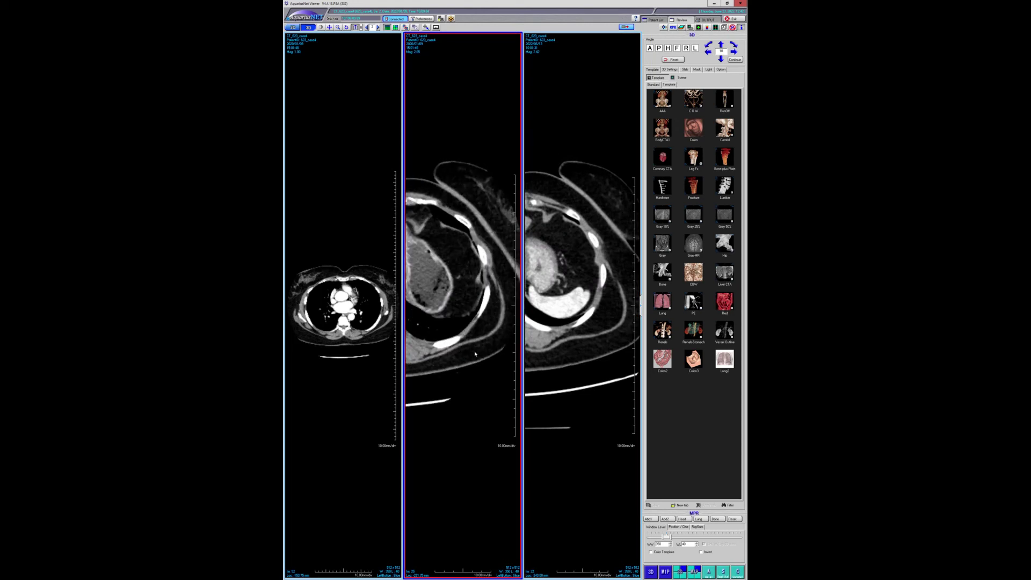
{"action": "scroll", "coordinate": [475, 354], "scroll_direction": "down", "scroll_amount": 1}
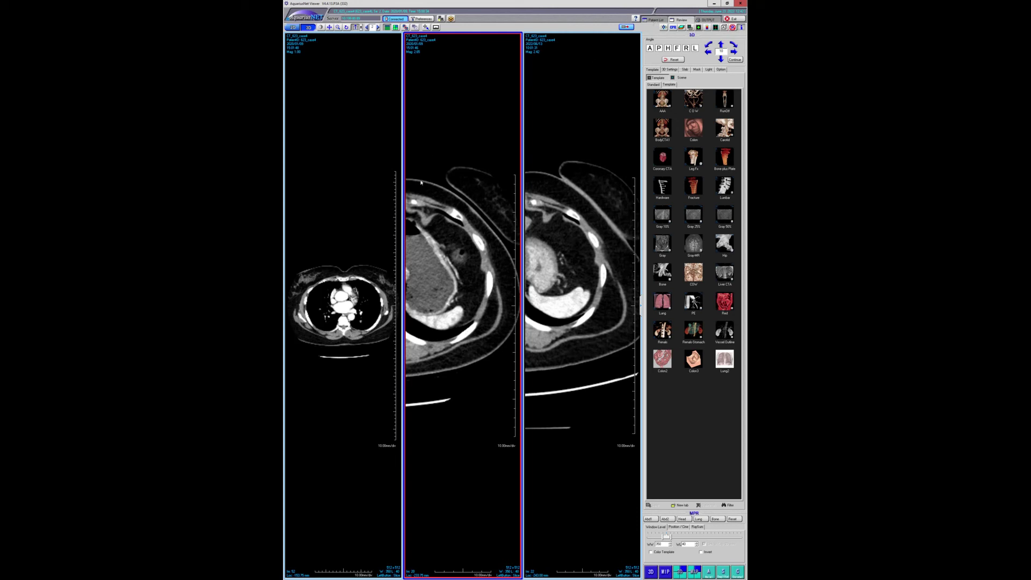
{"action": "scroll", "coordinate": [471, 263], "scroll_direction": "down", "scroll_amount": 1}
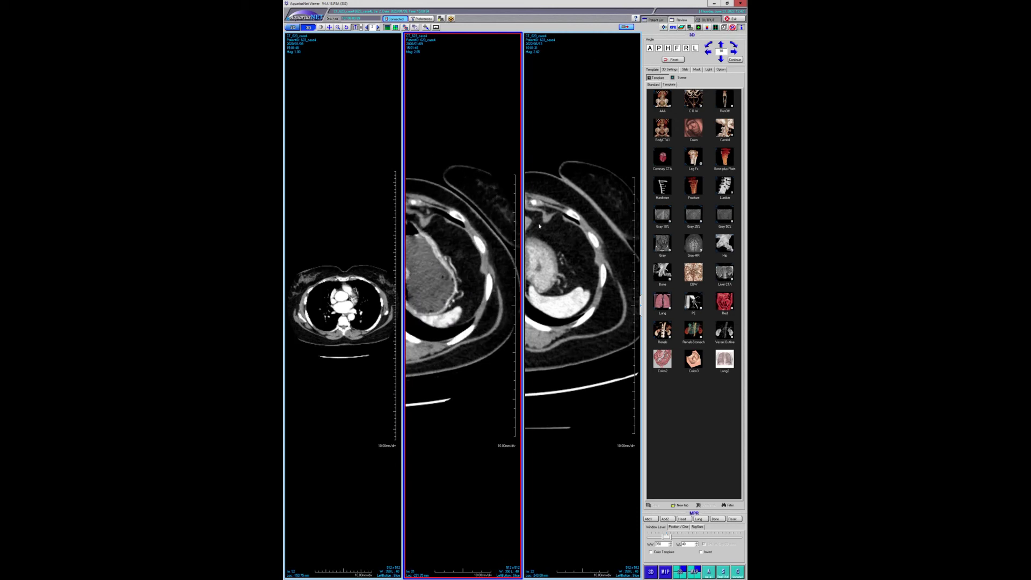
Load the coronal series 601 of the case 3 CT CHEST W/O CONTRAST study from 2022/06/09 in a single view
{"action": "left_click", "coordinate": [655, 20]}
{"action": "left_click", "coordinate": [509, 41]}
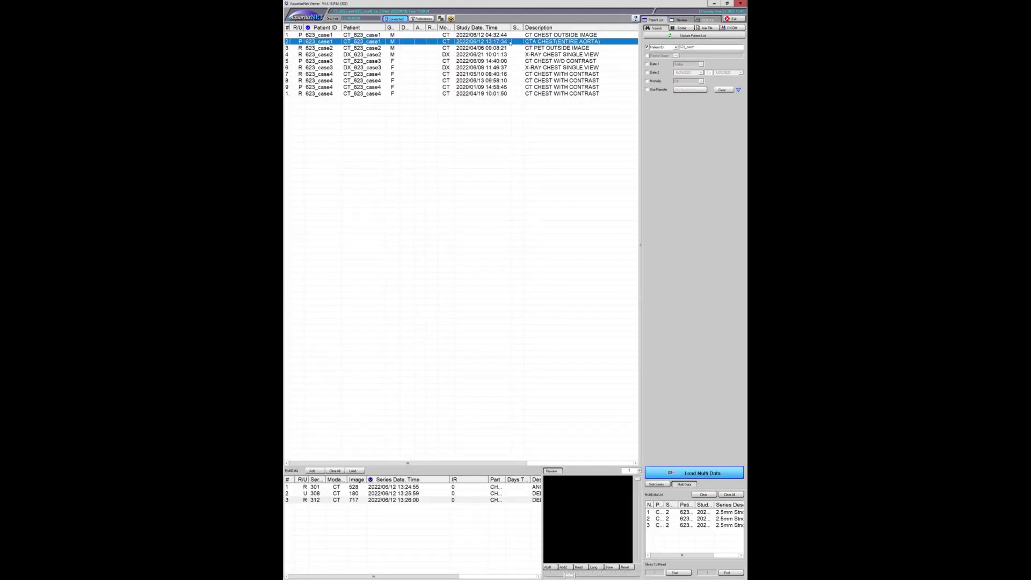
{"action": "left_click", "coordinate": [500, 61]}
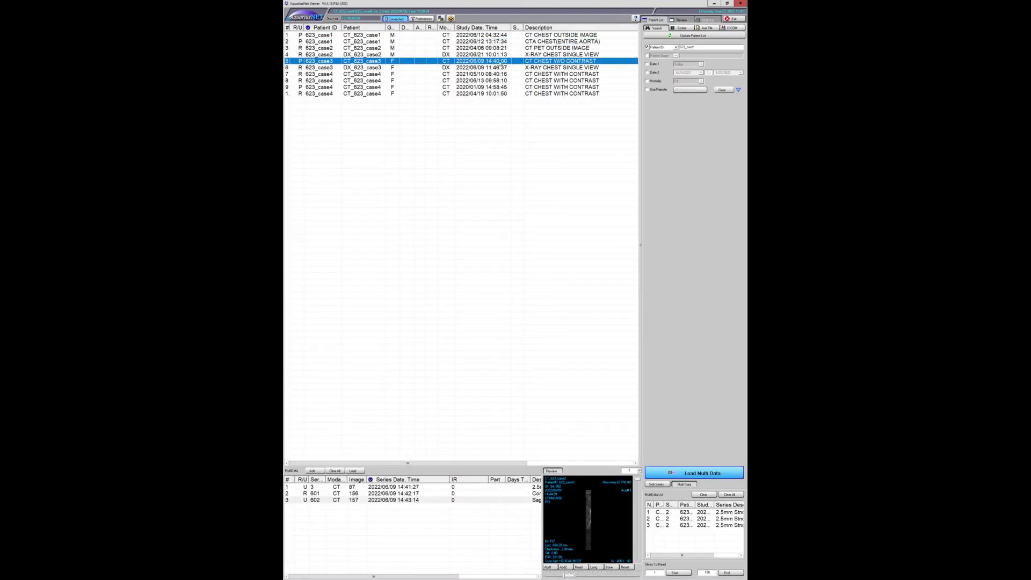
{"action": "left_click", "coordinate": [498, 67]}
{"action": "left_click", "coordinate": [499, 61]}
{"action": "left_click", "coordinate": [497, 55]}
{"action": "left_click", "coordinate": [497, 60]}
{"action": "left_click", "coordinate": [411, 494]}
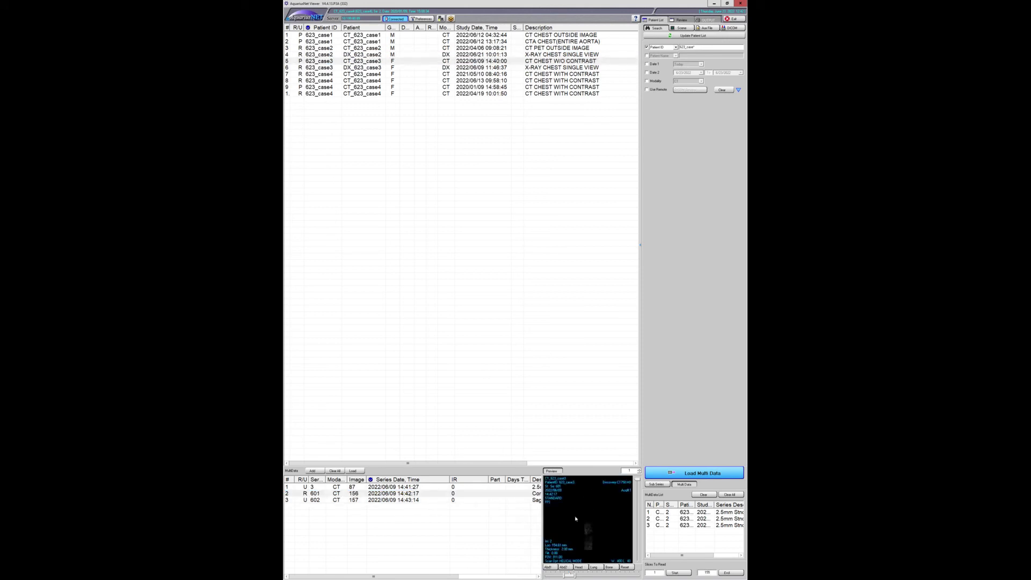
{"action": "double_click", "coordinate": [368, 494]}
{"action": "left_click", "coordinate": [418, 406]}
{"action": "double_click", "coordinate": [417, 405]}
Survey the case 3 coronal images from front to back, focusing on the left upper chest
{"action": "scroll", "coordinate": [486, 286], "scroll_direction": "down", "scroll_amount": 3}
{"action": "scroll", "coordinate": [484, 285], "scroll_direction": "down", "scroll_amount": 7}
{"action": "scroll", "coordinate": [484, 287], "scroll_direction": "up", "scroll_amount": 14}
{"action": "scroll", "coordinate": [490, 288], "scroll_direction": "down", "scroll_amount": 10}
{"action": "left_click_drag", "start_coordinate": [487, 292], "coordinate": [511, 210]}
{"action": "scroll", "coordinate": [510, 208], "scroll_direction": "down", "scroll_amount": 8}
{"action": "scroll", "coordinate": [505, 204], "scroll_direction": "up", "scroll_amount": 8}
{"action": "scroll", "coordinate": [568, 258], "scroll_direction": "down", "scroll_amount": 8}
{"action": "scroll", "coordinate": [569, 258], "scroll_direction": "up", "scroll_amount": 1}
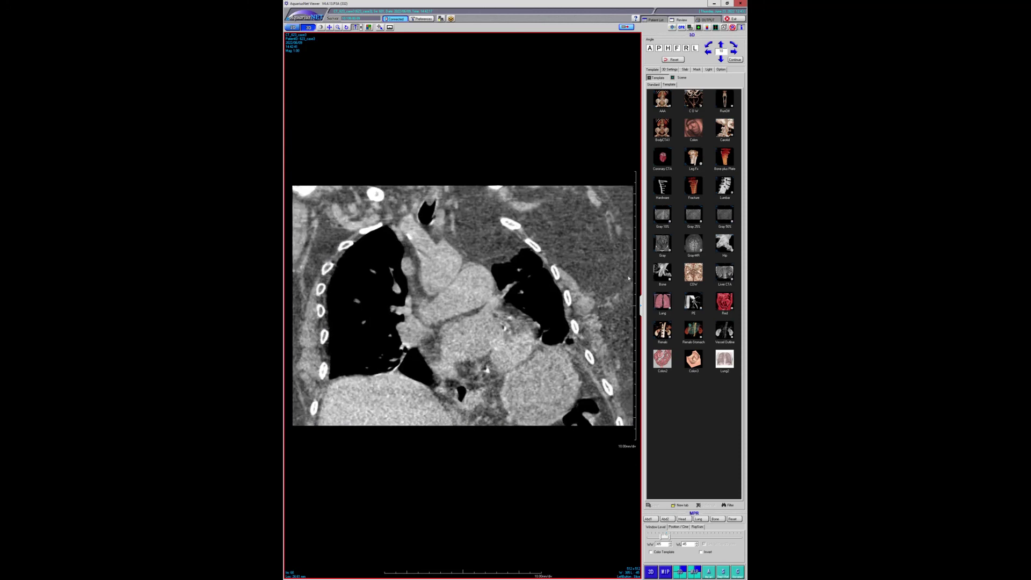
Examine the low-density area above the left lung and beside the aortic arch in the coronal images
{"action": "left_click_drag", "start_coordinate": [605, 303], "coordinate": [591, 189]}
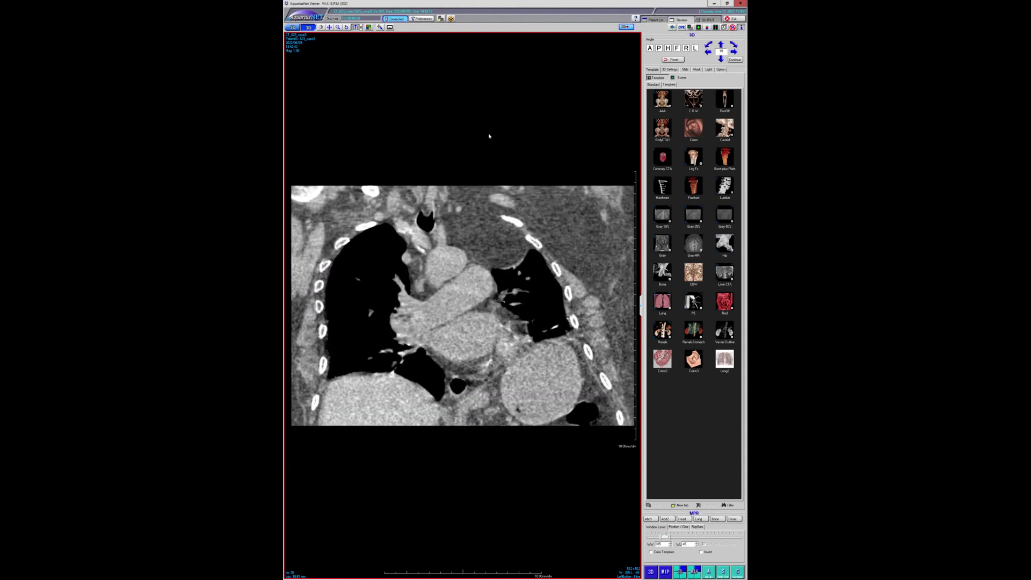
{"action": "left_click_drag", "start_coordinate": [457, 221], "coordinate": [506, 199]}
{"action": "scroll", "coordinate": [506, 200], "scroll_direction": "down", "scroll_amount": 9}
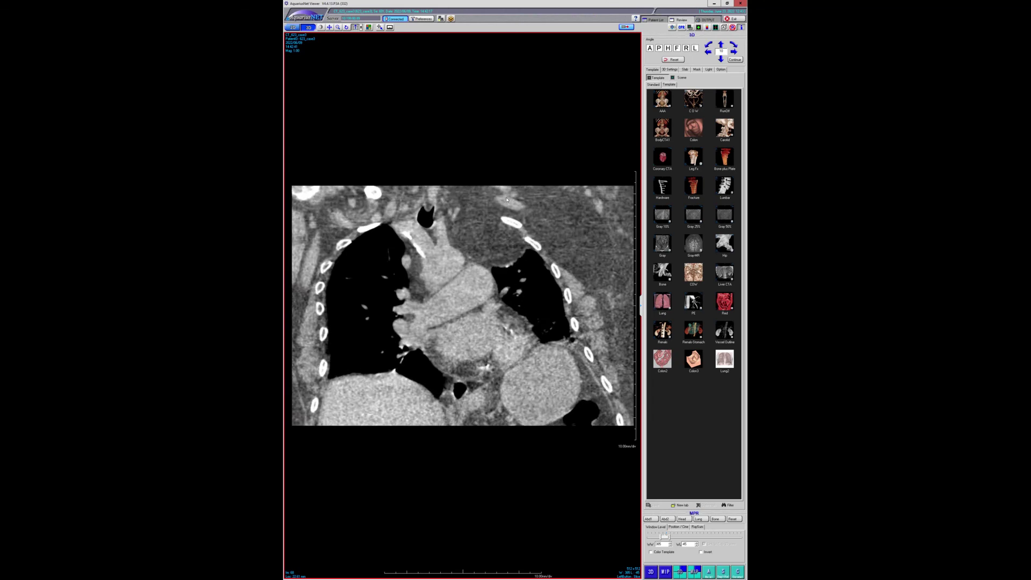
{"action": "scroll", "coordinate": [507, 200], "scroll_direction": "up", "scroll_amount": 2}
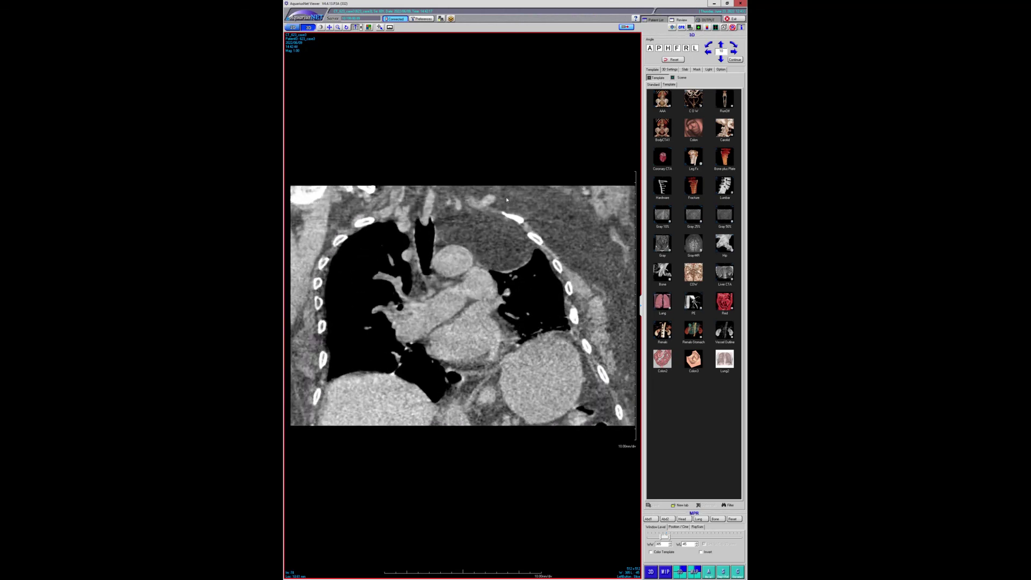
{"action": "scroll", "coordinate": [507, 196], "scroll_direction": "down", "scroll_amount": 10}
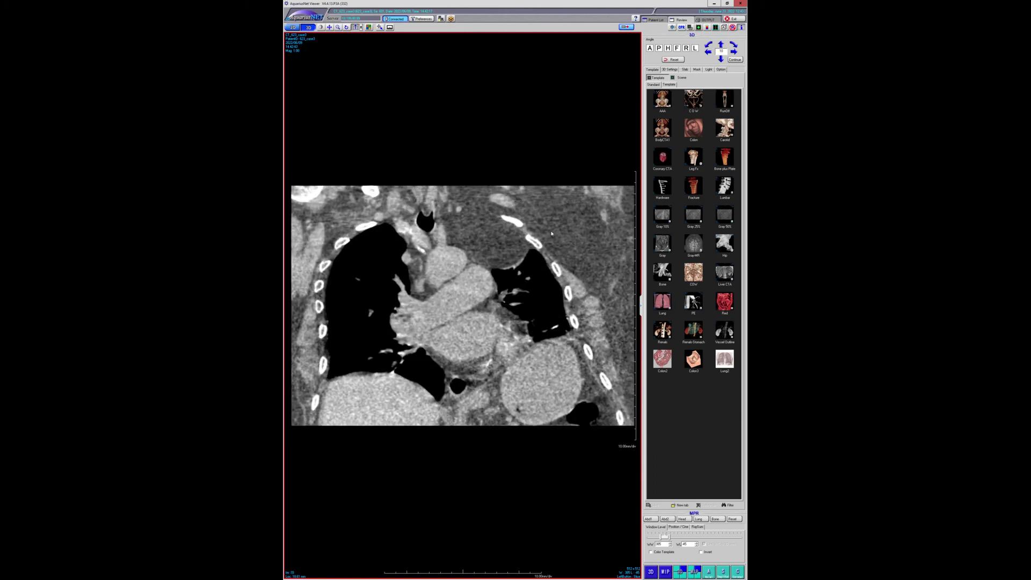
{"action": "scroll", "coordinate": [552, 233], "scroll_direction": "up", "scroll_amount": 2}
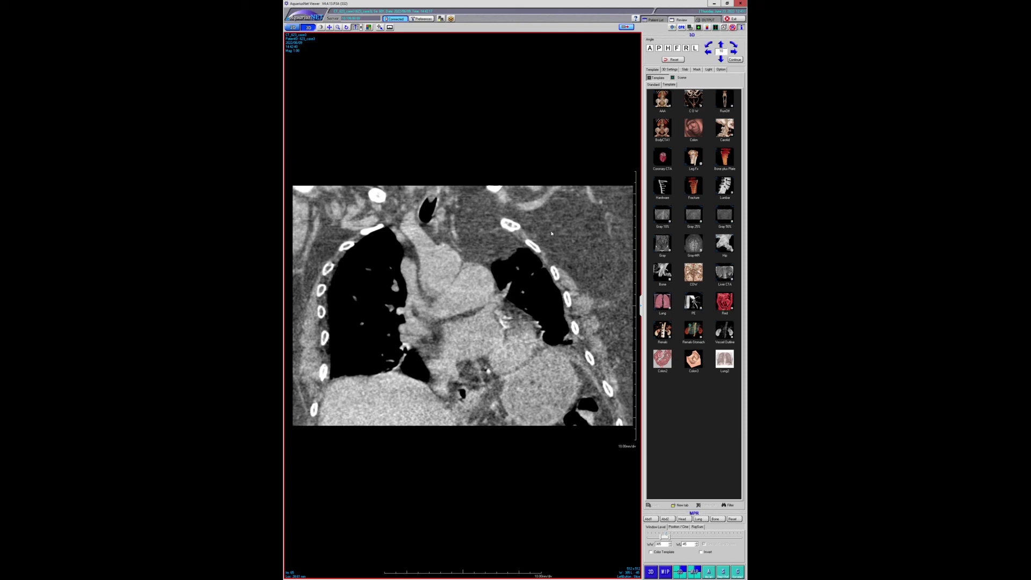
{"action": "scroll", "coordinate": [552, 233], "scroll_direction": "down", "scroll_amount": 4}
{"action": "scroll", "coordinate": [551, 231], "scroll_direction": "down", "scroll_amount": 10}
{"action": "scroll", "coordinate": [551, 231], "scroll_direction": "up", "scroll_amount": 8}
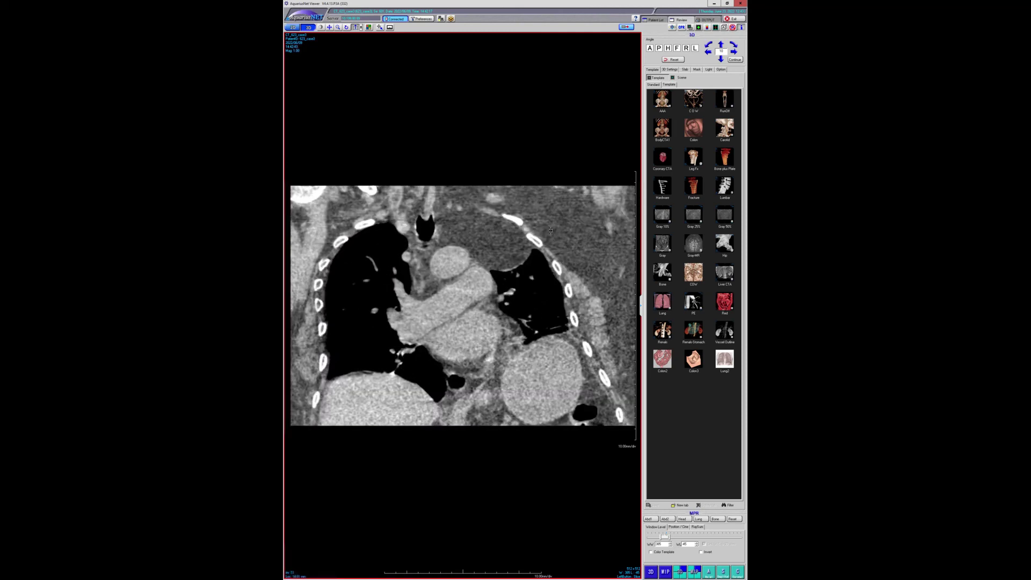
Compare the low-density tissue inside the left upper ribs with the tissue outside them toward the axilla
{"action": "scroll", "coordinate": [551, 231], "scroll_direction": "down", "scroll_amount": 8}
{"action": "scroll", "coordinate": [551, 232], "scroll_direction": "down", "scroll_amount": 6}
{"action": "scroll", "coordinate": [551, 233], "scroll_direction": "down", "scroll_amount": 3}
{"action": "scroll", "coordinate": [469, 221], "scroll_direction": "down", "scroll_amount": 1}
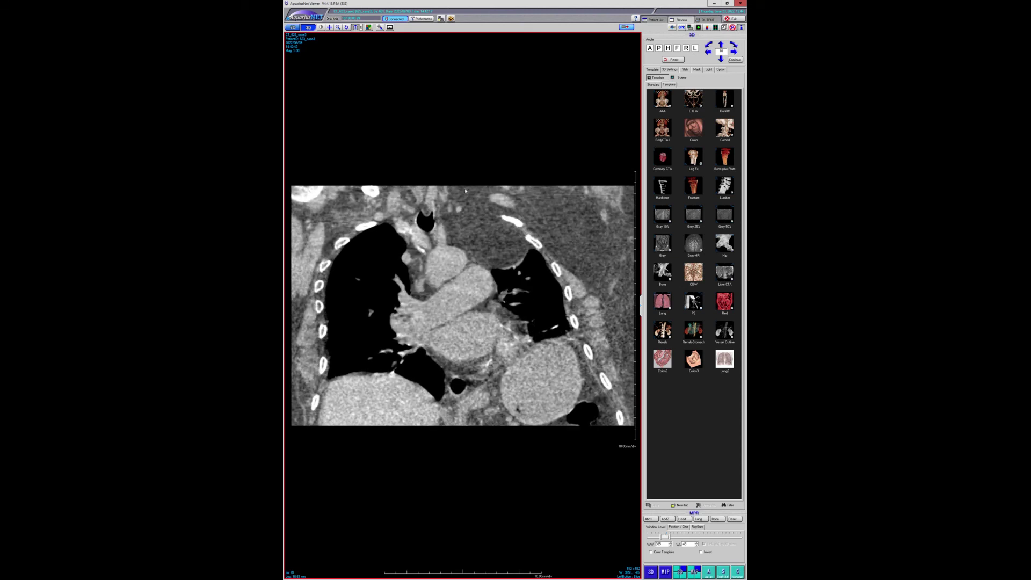
{"action": "left_click_drag", "start_coordinate": [460, 224], "coordinate": [594, 229]}
{"action": "scroll", "coordinate": [594, 229], "scroll_direction": "down", "scroll_amount": 2}
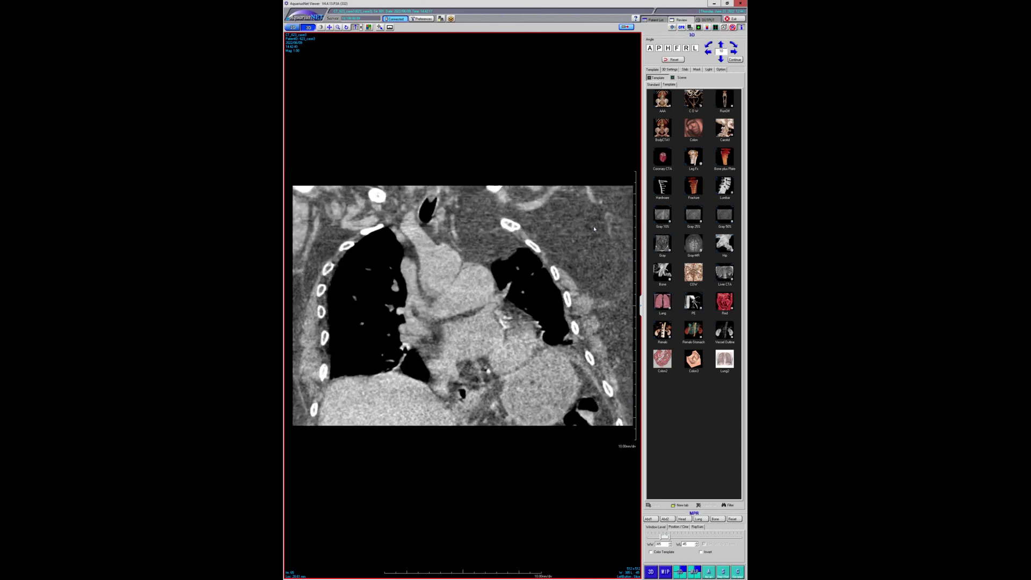
{"action": "scroll", "coordinate": [594, 228], "scroll_direction": "up", "scroll_amount": 5}
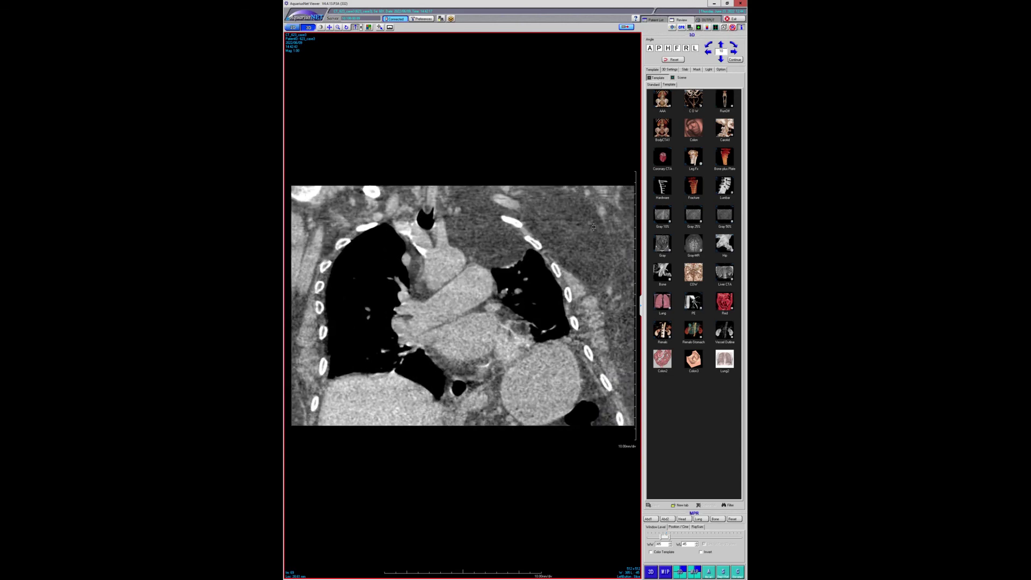
Inspect the left upper ribs and the adjacent chest wall on the coronal slices through the aortic root and arch
{"action": "scroll", "coordinate": [587, 229], "scroll_direction": "down", "scroll_amount": 6}
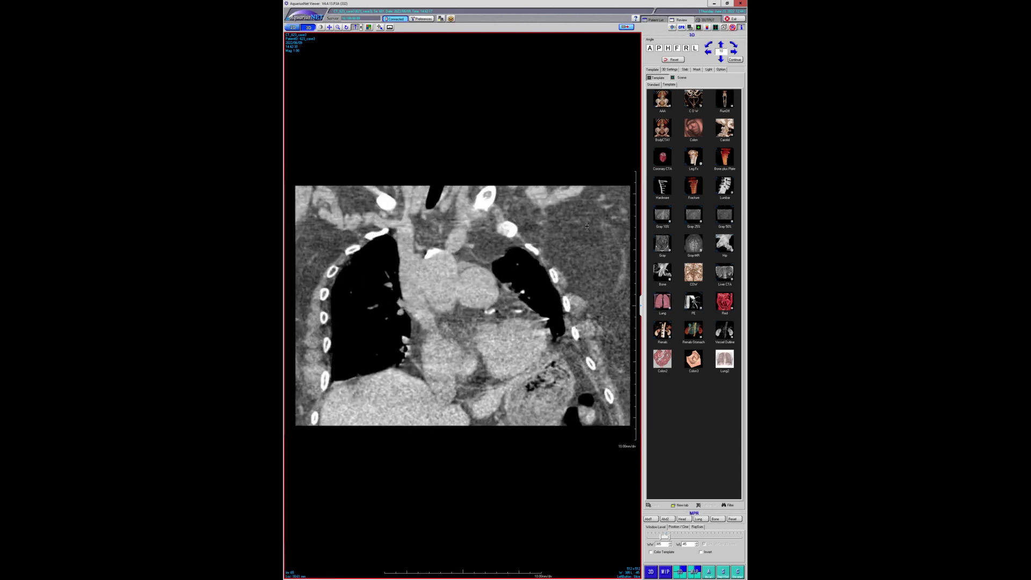
{"action": "scroll", "coordinate": [586, 229], "scroll_direction": "up", "scroll_amount": 2}
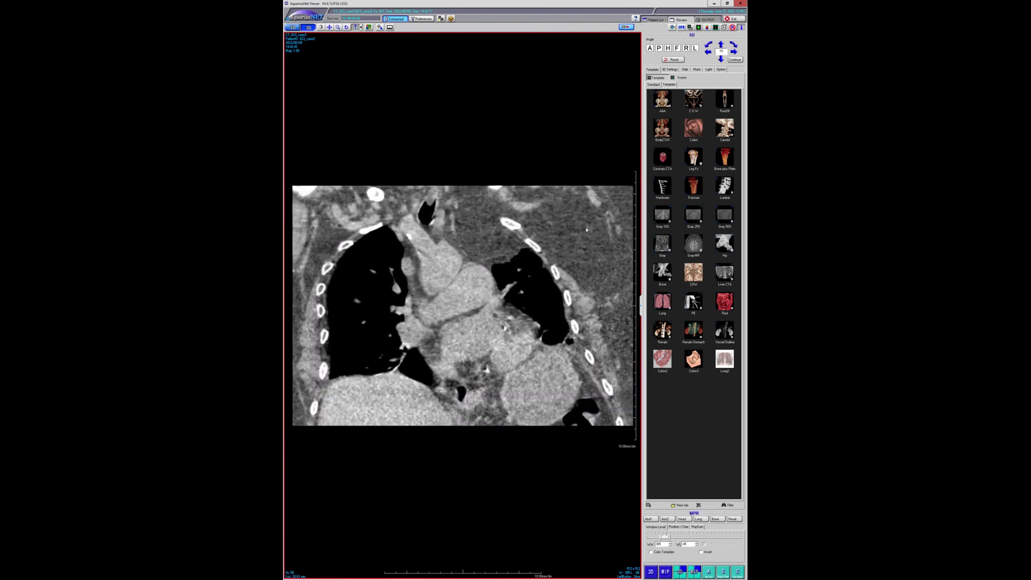
{"action": "scroll", "coordinate": [503, 234], "scroll_direction": "down", "scroll_amount": 3}
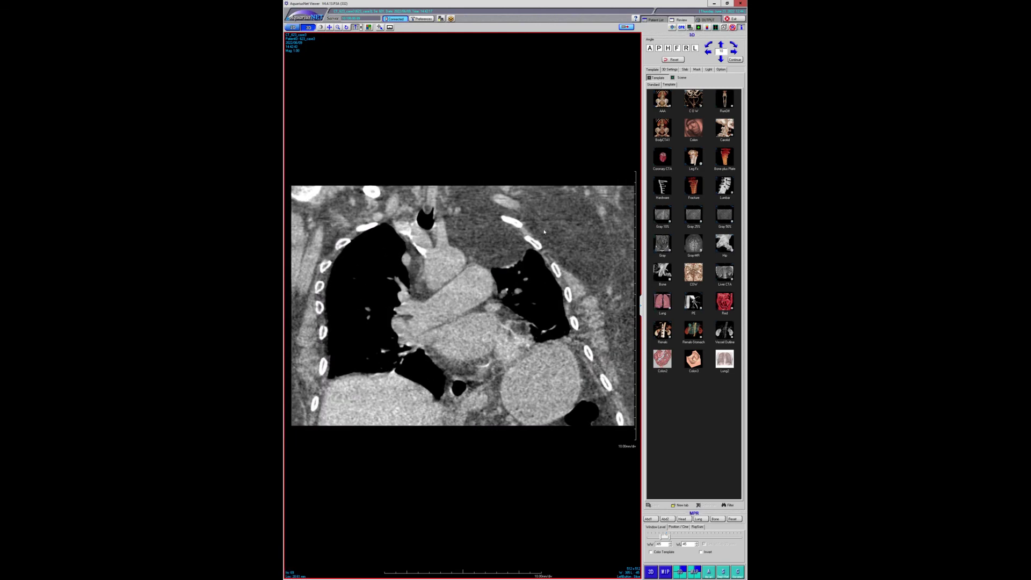
{"action": "scroll", "coordinate": [478, 219], "scroll_direction": "up", "scroll_amount": 2}
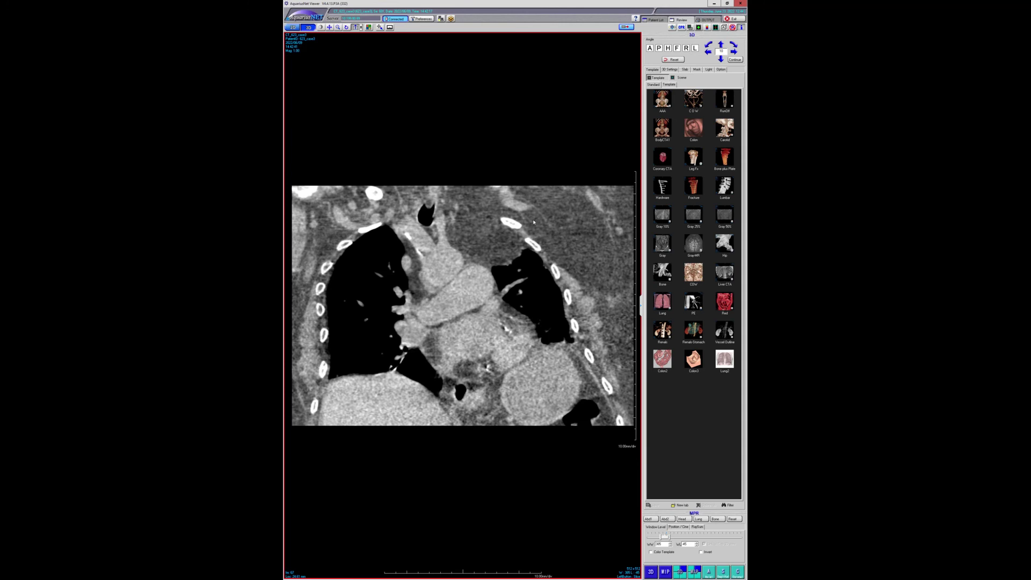
{"action": "scroll", "coordinate": [555, 227], "scroll_direction": "up", "scroll_amount": 2}
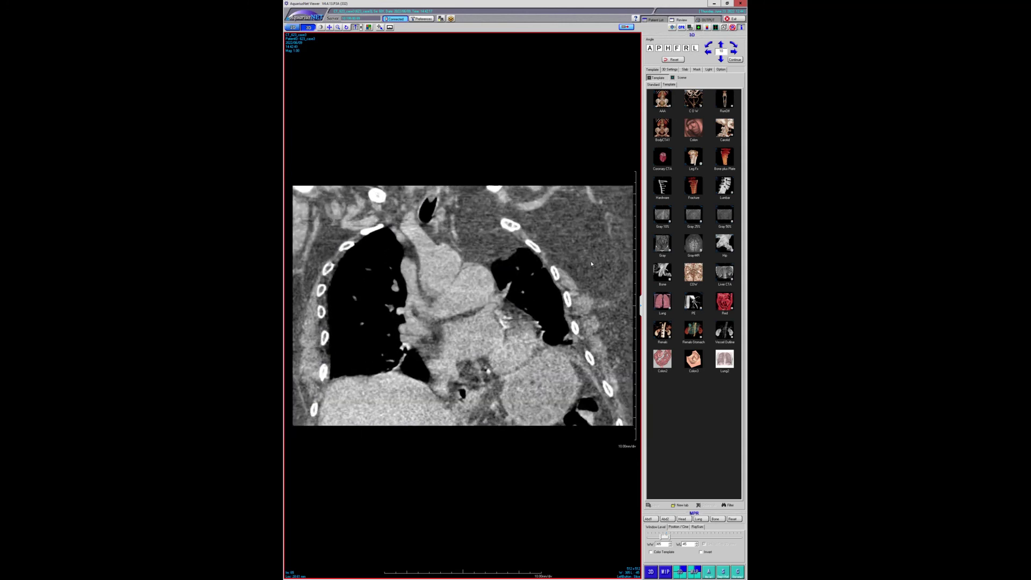
{"action": "scroll", "coordinate": [591, 264], "scroll_direction": "down", "scroll_amount": 2}
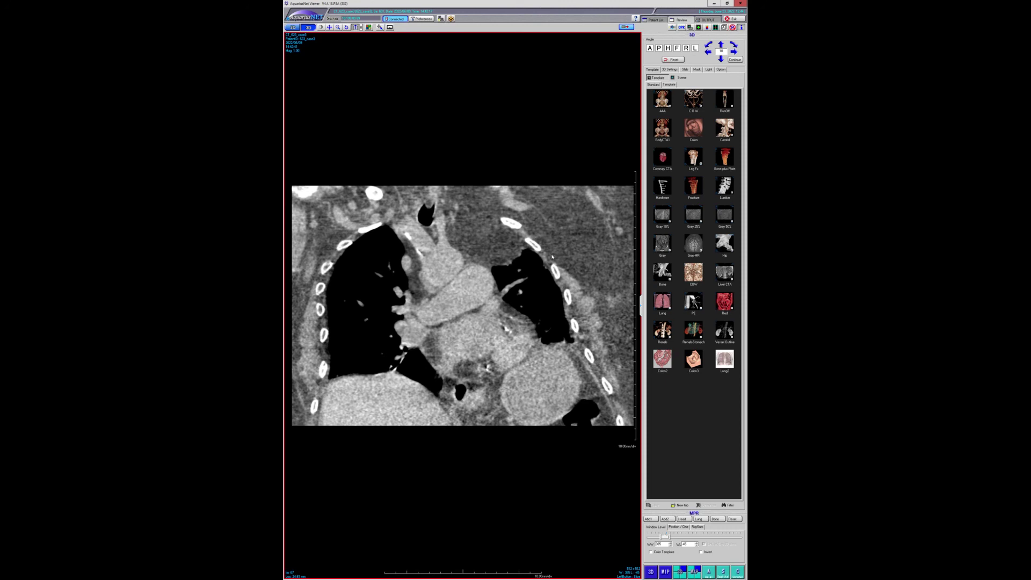
Trace the lower margin of the left apical low-density area where it meets the lung on consecutive coronal slices
{"action": "left_click_drag", "start_coordinate": [552, 257], "coordinate": [518, 272]}
{"action": "scroll", "coordinate": [518, 272], "scroll_direction": "down", "scroll_amount": 10}
{"action": "scroll", "coordinate": [517, 268], "scroll_direction": "down", "scroll_amount": 5}
{"action": "scroll", "coordinate": [516, 268], "scroll_direction": "up", "scroll_amount": 6}
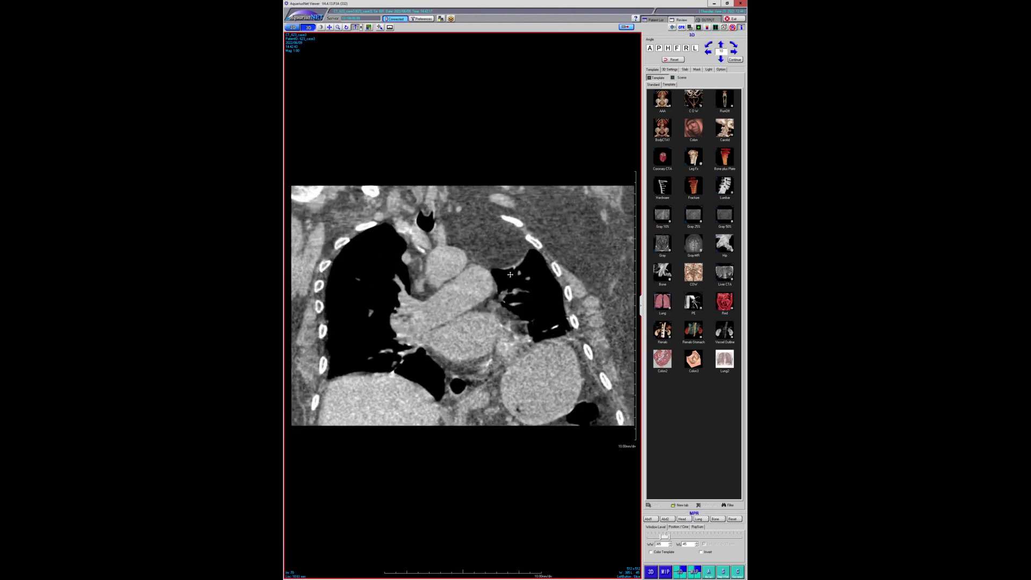
{"action": "scroll", "coordinate": [514, 272], "scroll_direction": "up", "scroll_amount": 2}
Follow the left apical low-density area through the coronal images from the great vessels back to the thoracic spine
{"action": "left_click_drag", "start_coordinate": [511, 268], "coordinate": [460, 240]}
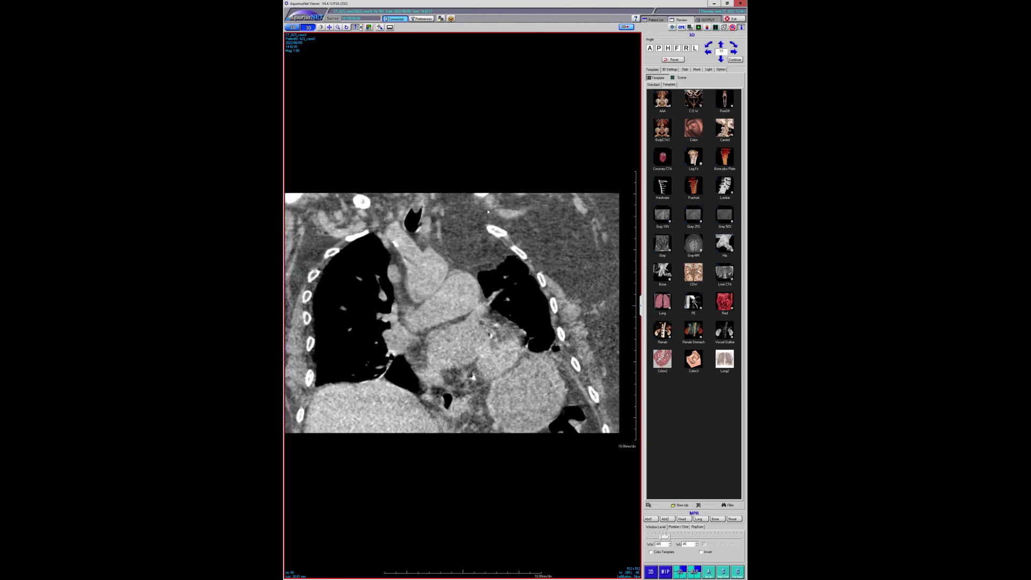
{"action": "scroll", "coordinate": [518, 222], "scroll_direction": "up", "scroll_amount": 4}
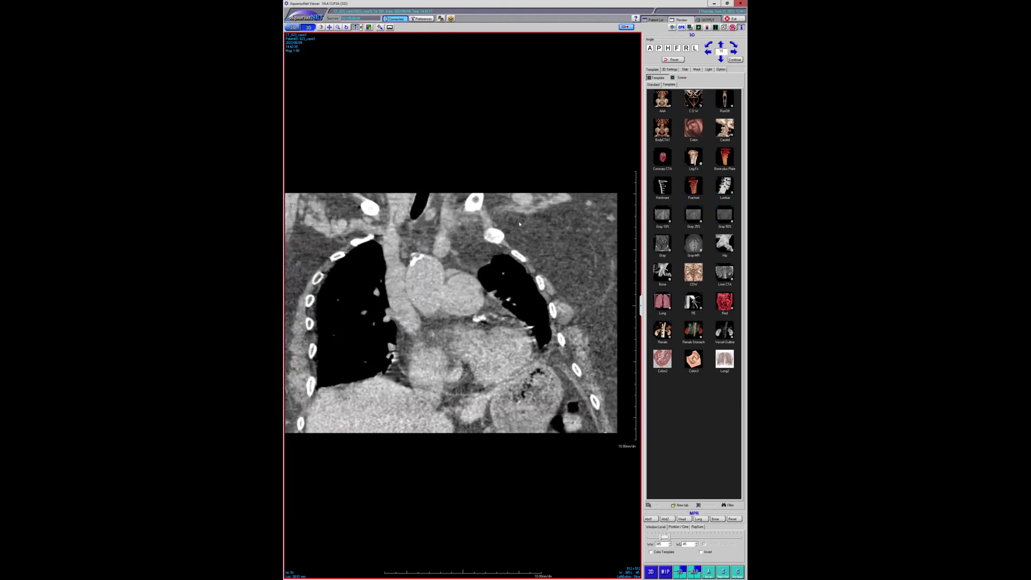
{"action": "scroll", "coordinate": [520, 224], "scroll_direction": "down", "scroll_amount": 3}
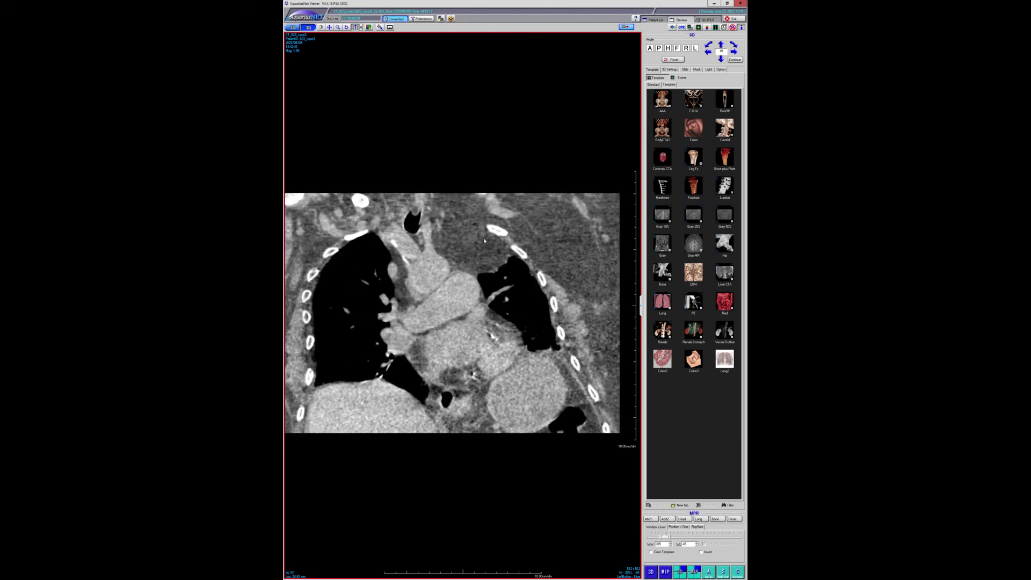
{"action": "scroll", "coordinate": [485, 241], "scroll_direction": "down", "scroll_amount": 2}
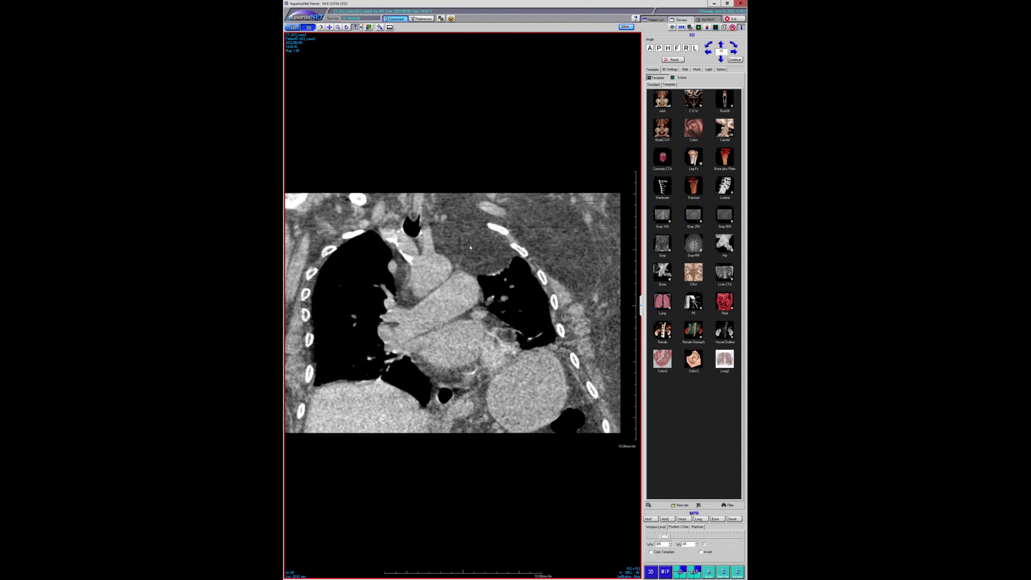
{"action": "scroll", "coordinate": [469, 249], "scroll_direction": "down", "scroll_amount": 3}
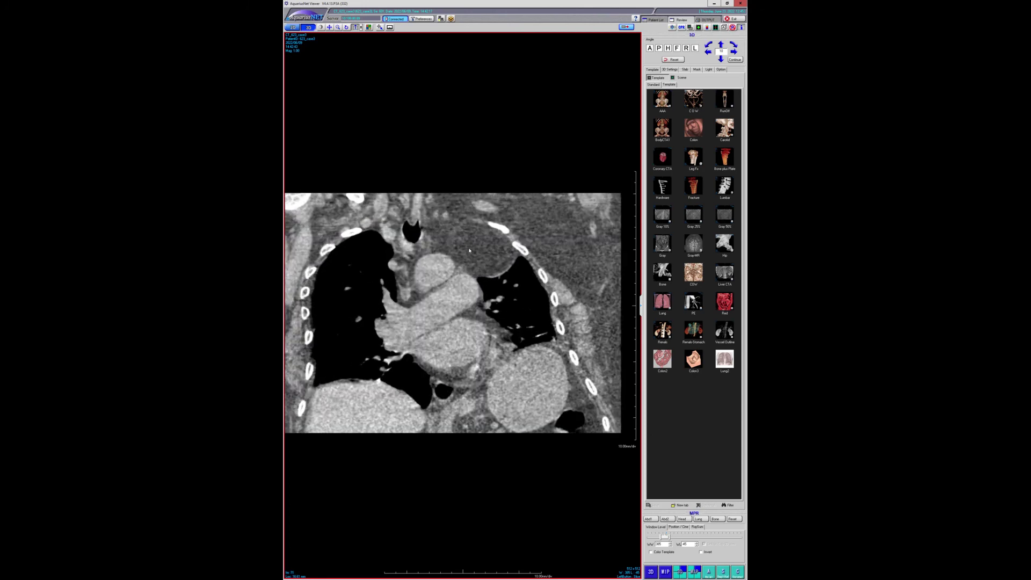
{"action": "scroll", "coordinate": [470, 247], "scroll_direction": "down", "scroll_amount": 20}
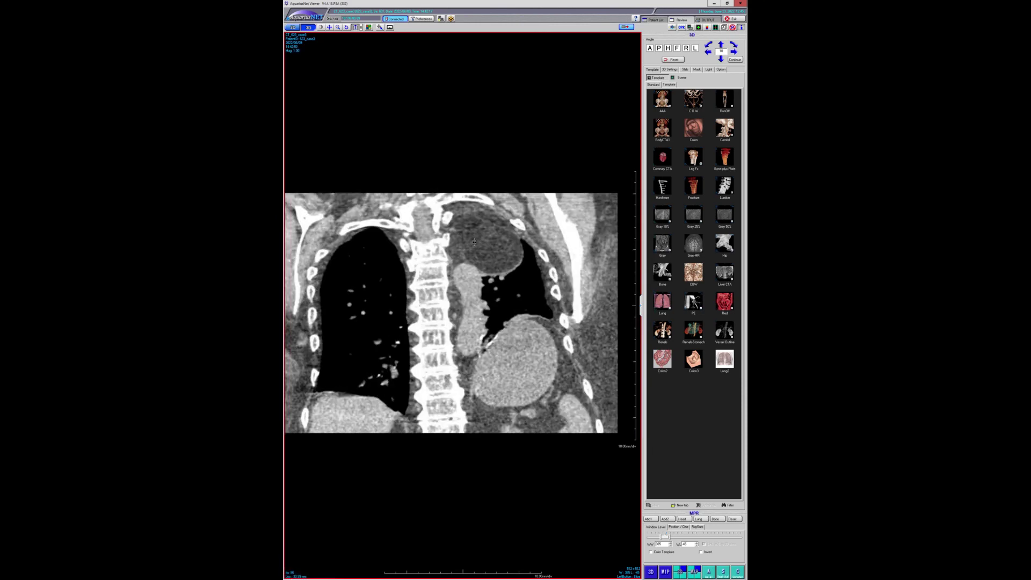
{"action": "scroll", "coordinate": [471, 247], "scroll_direction": "up", "scroll_amount": 18}
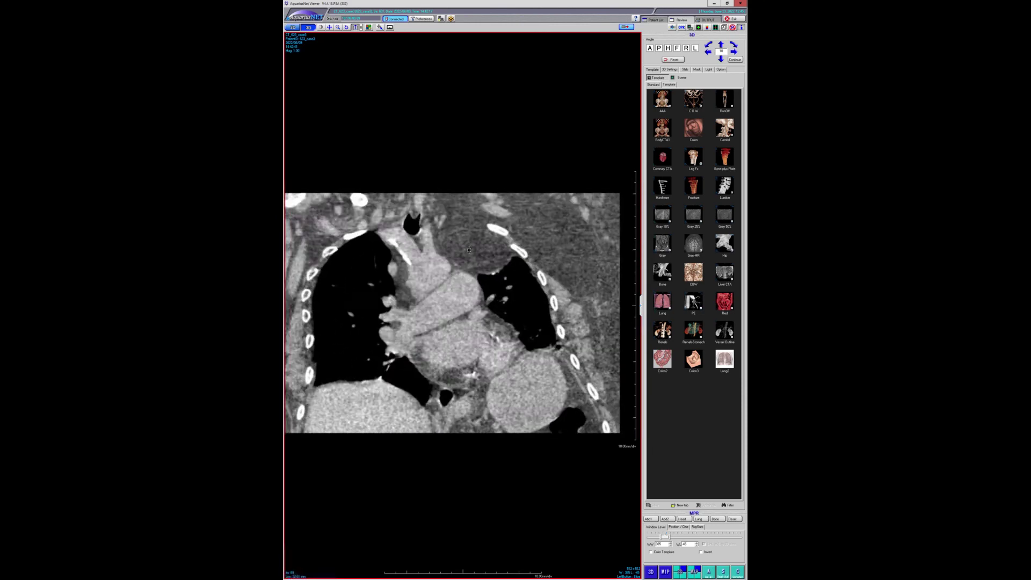
{"action": "scroll", "coordinate": [470, 249], "scroll_direction": "up", "scroll_amount": 8}
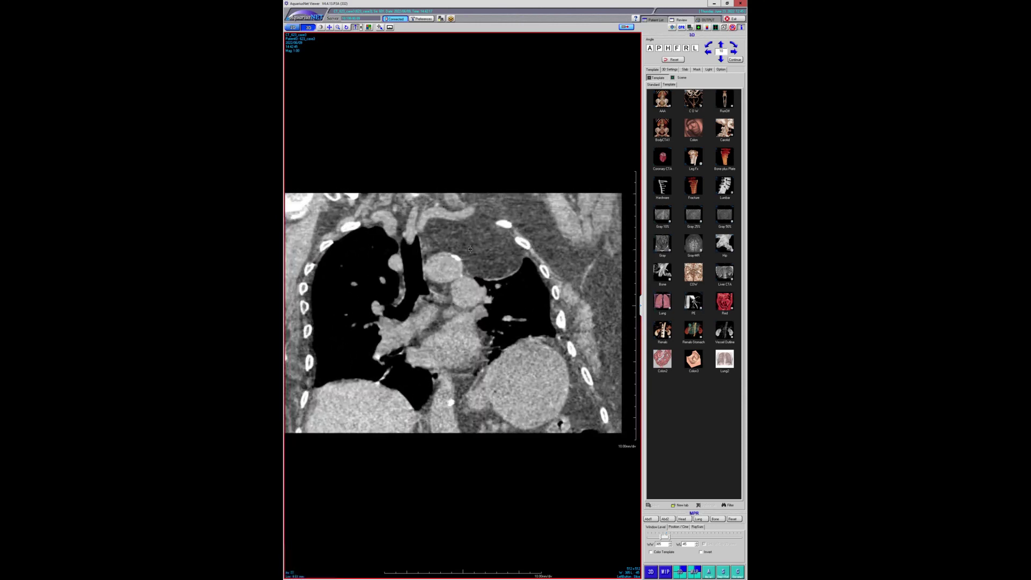
Examine how the left apical low-density area relates to the aortic arch, upper ribs and thoracic spine on the coronal slices
{"action": "scroll", "coordinate": [470, 248], "scroll_direction": "up", "scroll_amount": 15}
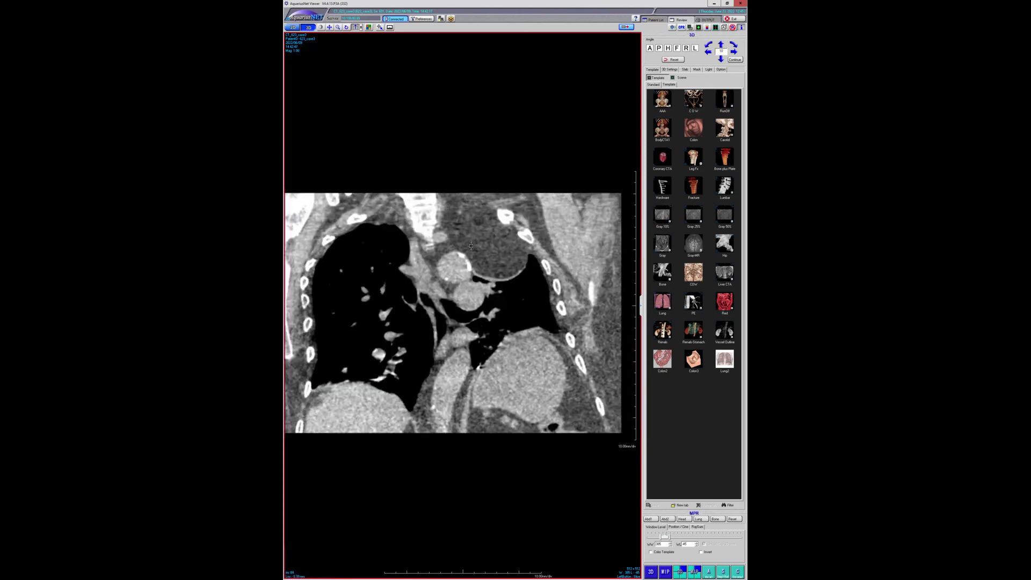
{"action": "scroll", "coordinate": [470, 247], "scroll_direction": "down", "scroll_amount": 20}
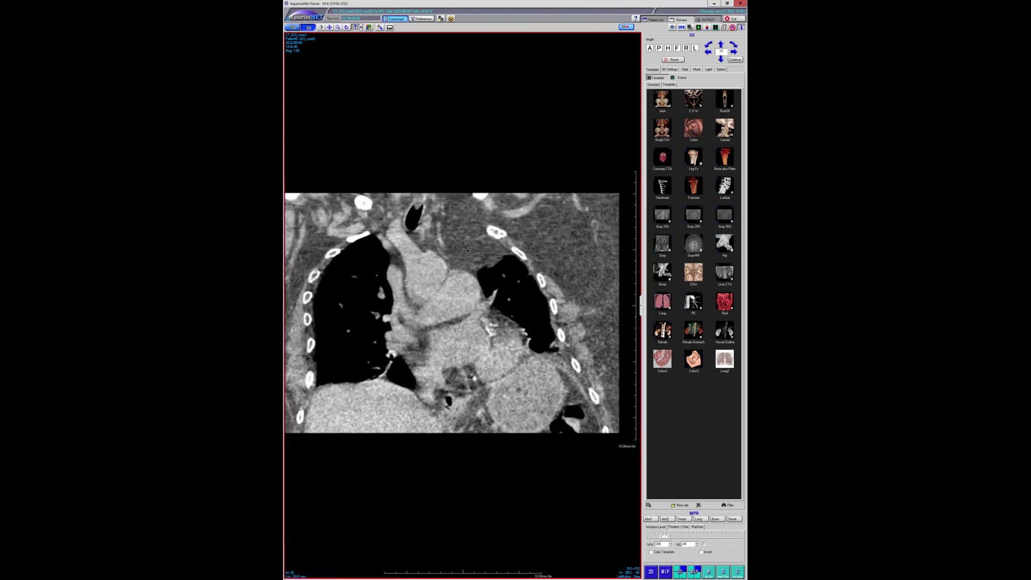
{"action": "scroll", "coordinate": [468, 250], "scroll_direction": "up", "scroll_amount": 20}
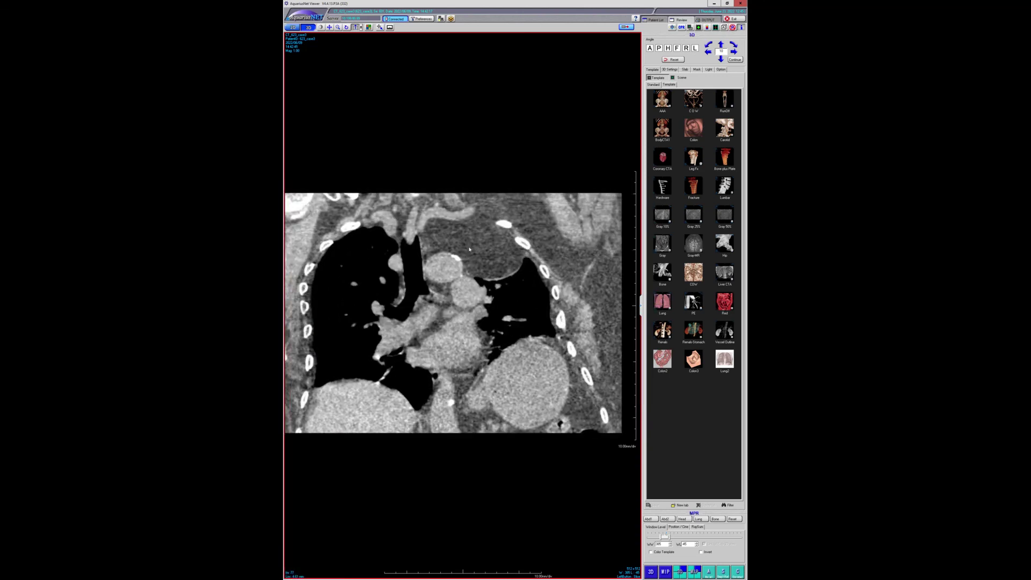
{"action": "scroll", "coordinate": [483, 249], "scroll_direction": "up", "scroll_amount": 8}
{"action": "scroll", "coordinate": [468, 244], "scroll_direction": "down", "scroll_amount": 8}
{"action": "scroll", "coordinate": [467, 242], "scroll_direction": "down", "scroll_amount": 6}
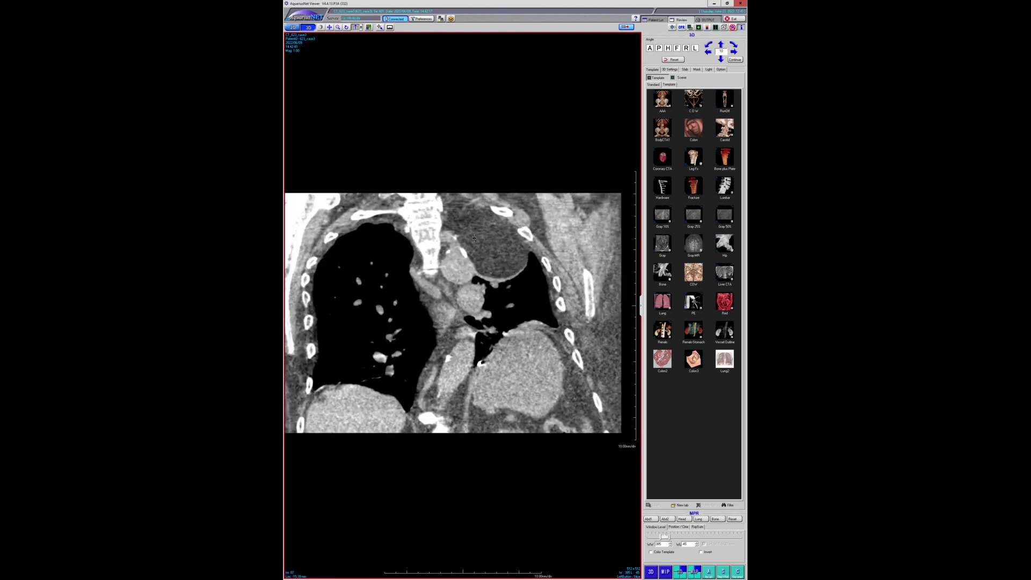
{"action": "scroll", "coordinate": [473, 242], "scroll_direction": "down", "scroll_amount": 8}
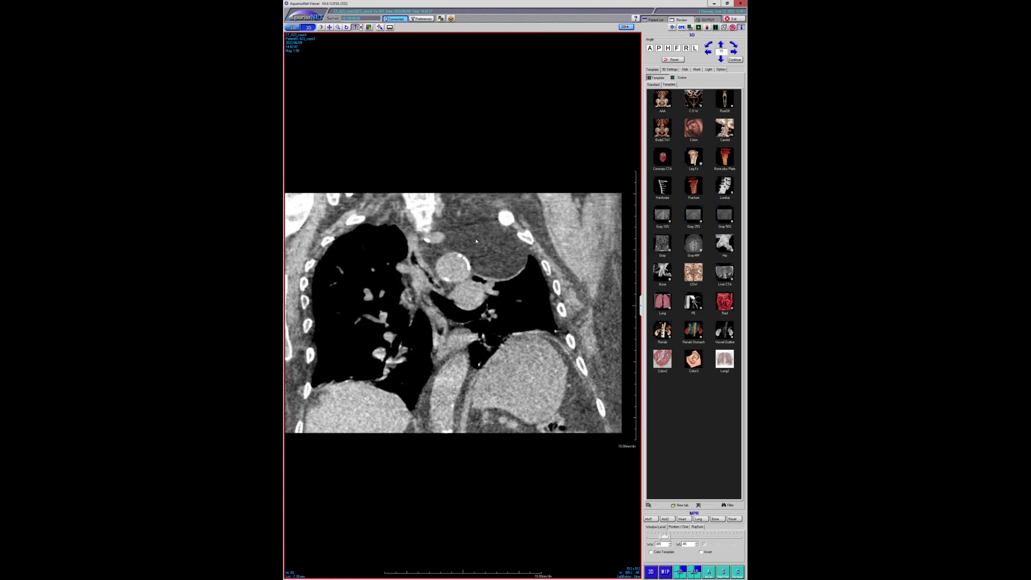
{"action": "scroll", "coordinate": [476, 241], "scroll_direction": "down", "scroll_amount": 8}
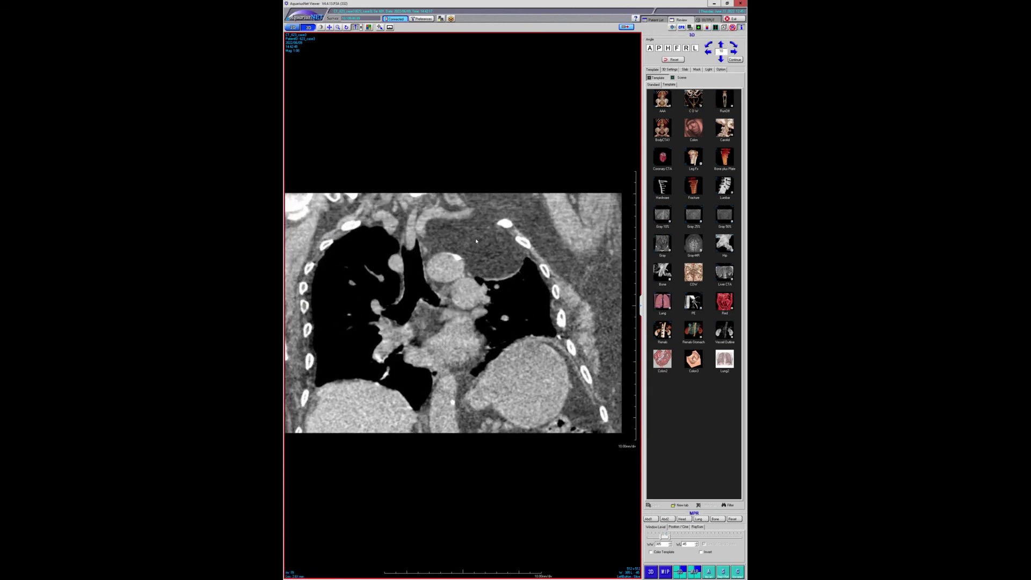
{"action": "scroll", "coordinate": [477, 240], "scroll_direction": "down", "scroll_amount": 4}
{"action": "scroll", "coordinate": [477, 240], "scroll_direction": "up", "scroll_amount": 2}
Inspect the thin rim between the left apical low-density area and the underlying lung on coronal slices from the aortic root to the descending aorta
{"action": "scroll", "coordinate": [505, 262], "scroll_direction": "down", "scroll_amount": 10}
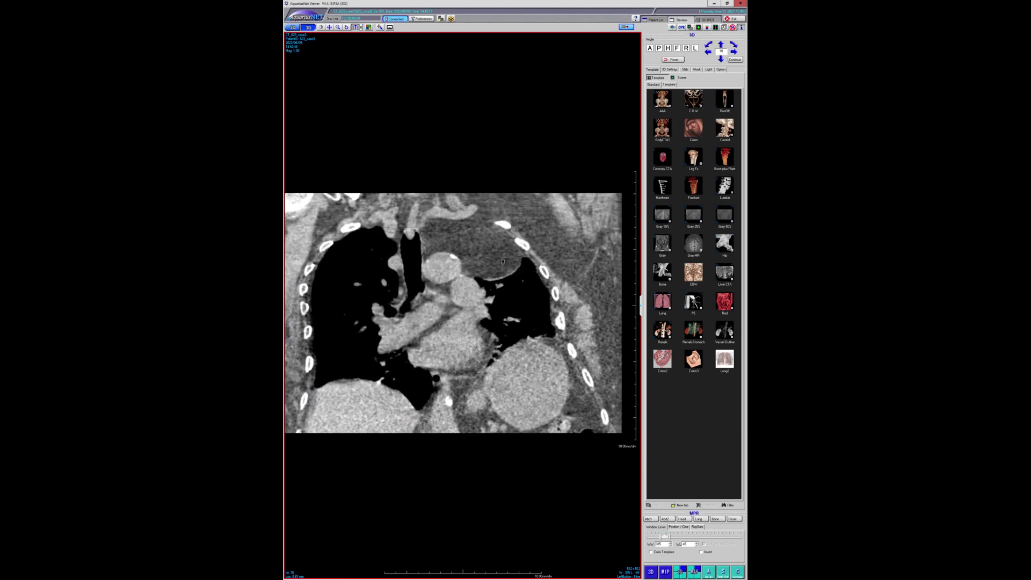
{"action": "scroll", "coordinate": [504, 259], "scroll_direction": "up", "scroll_amount": 3}
{"action": "scroll", "coordinate": [500, 256], "scroll_direction": "down", "scroll_amount": 3}
{"action": "scroll", "coordinate": [497, 251], "scroll_direction": "up", "scroll_amount": 10}
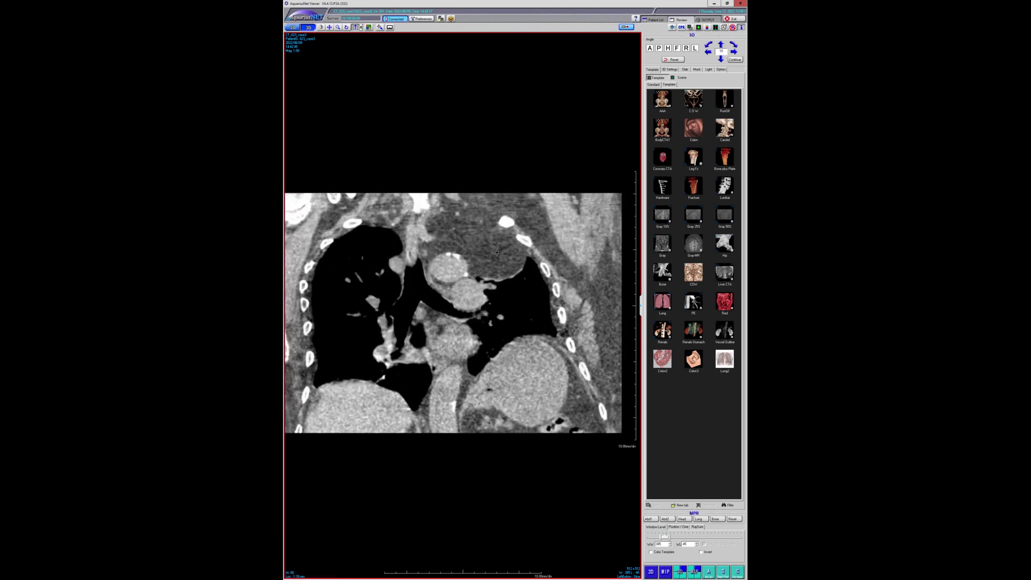
{"action": "scroll", "coordinate": [496, 249], "scroll_direction": "down", "scroll_amount": 8}
{"action": "scroll", "coordinate": [495, 253], "scroll_direction": "up", "scroll_amount": 6}
{"action": "scroll", "coordinate": [494, 253], "scroll_direction": "up", "scroll_amount": 10}
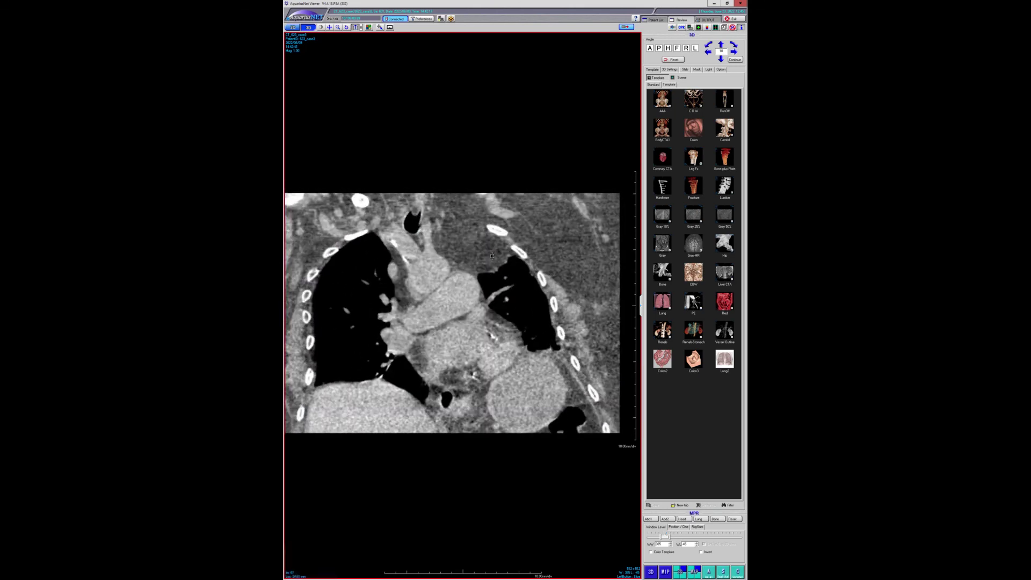
{"action": "scroll", "coordinate": [490, 258], "scroll_direction": "down", "scroll_amount": 13}
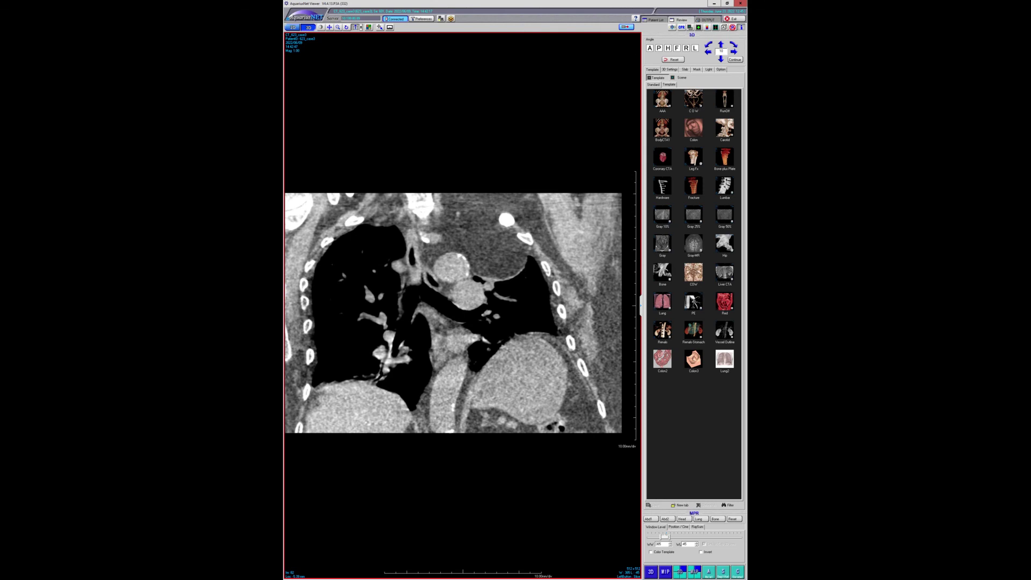
Select the case 4 contrast chest CT dated 2020/01/09 in the study list and preview a mid-chest slice
{"action": "left_click", "coordinate": [654, 19]}
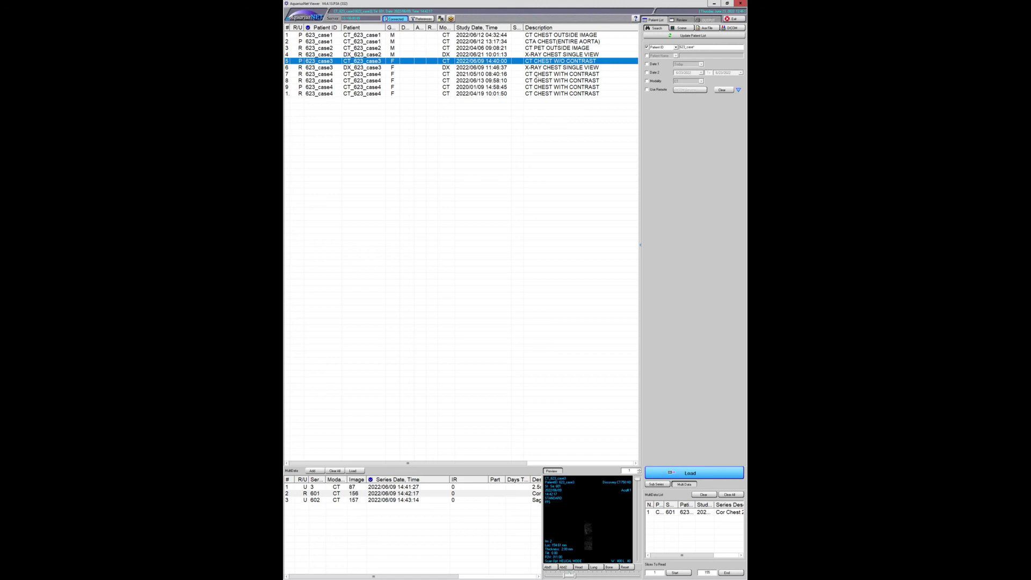
{"action": "left_click", "coordinate": [537, 67]}
{"action": "key", "text": "Up"}
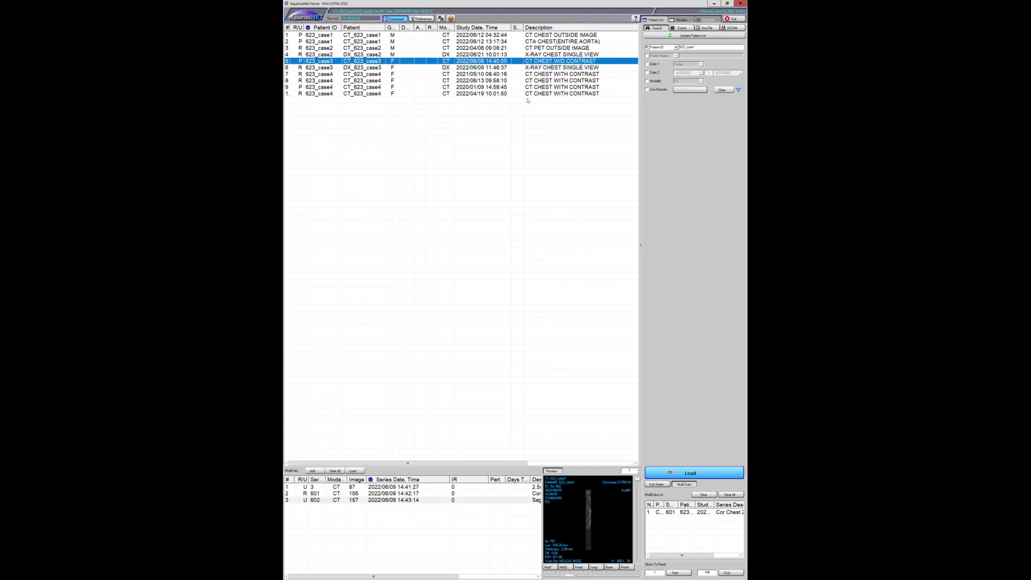
{"action": "left_click", "coordinate": [531, 55]}
{"action": "key", "text": "Down"}
{"action": "key", "text": "Down"}
{"action": "key", "text": "Down"}
{"action": "key", "text": "Down"}
{"action": "key", "text": "Down"}
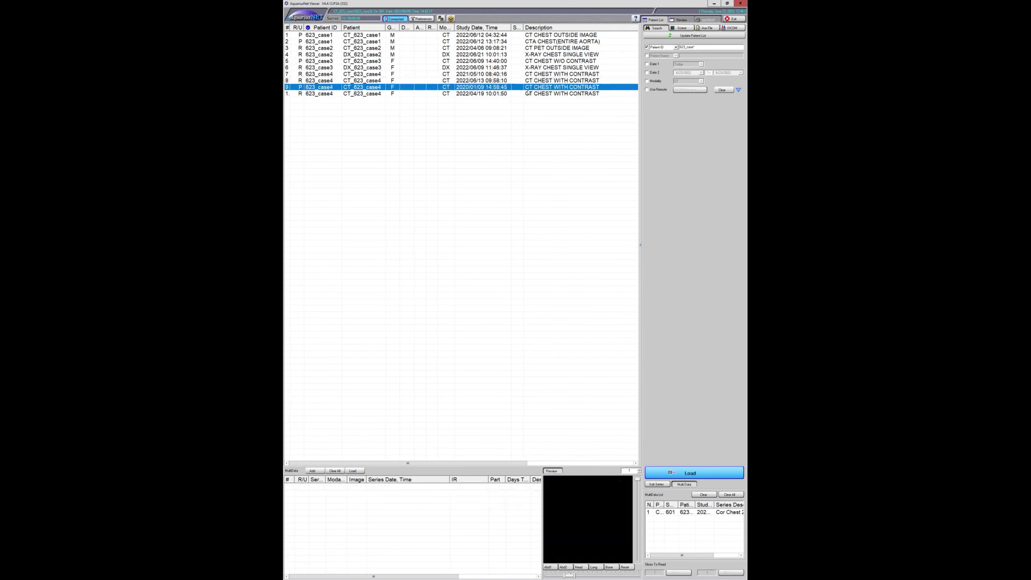
{"action": "left_click_drag", "start_coordinate": [639, 490], "coordinate": [634, 528]}
{"action": "left_click", "coordinate": [467, 377]}
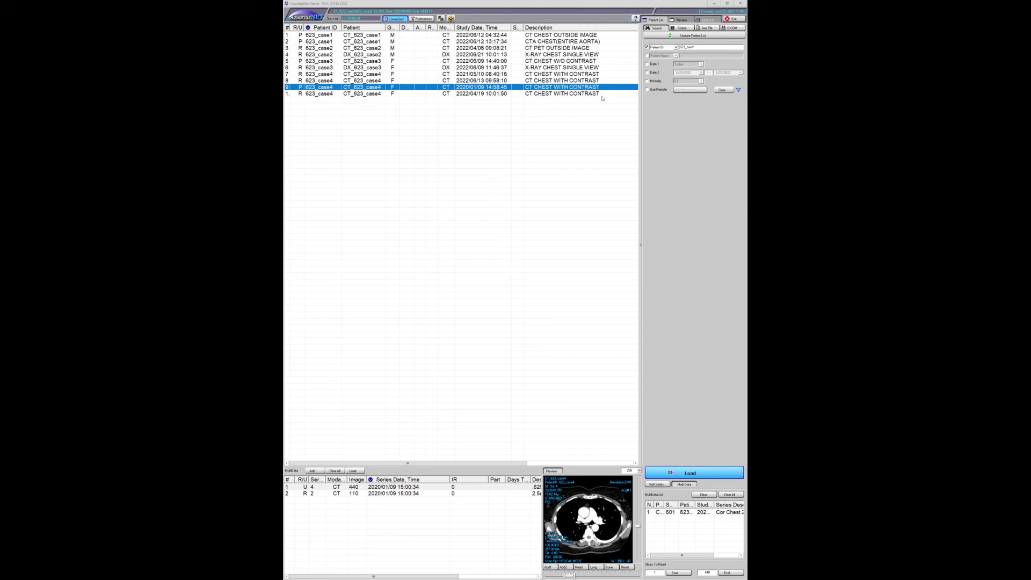
Start closing the viewer
{"action": "left_click", "coordinate": [741, 3]}
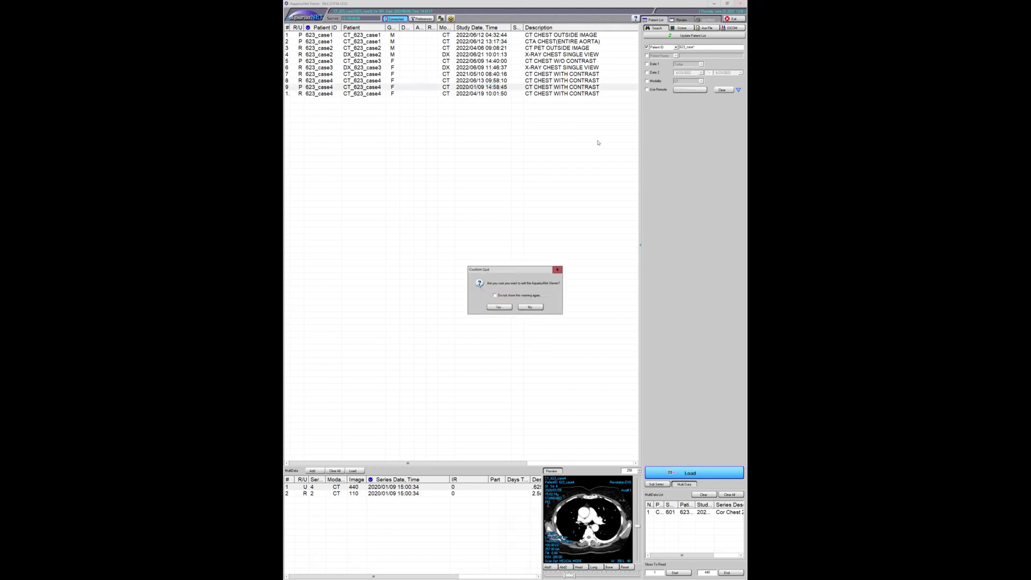